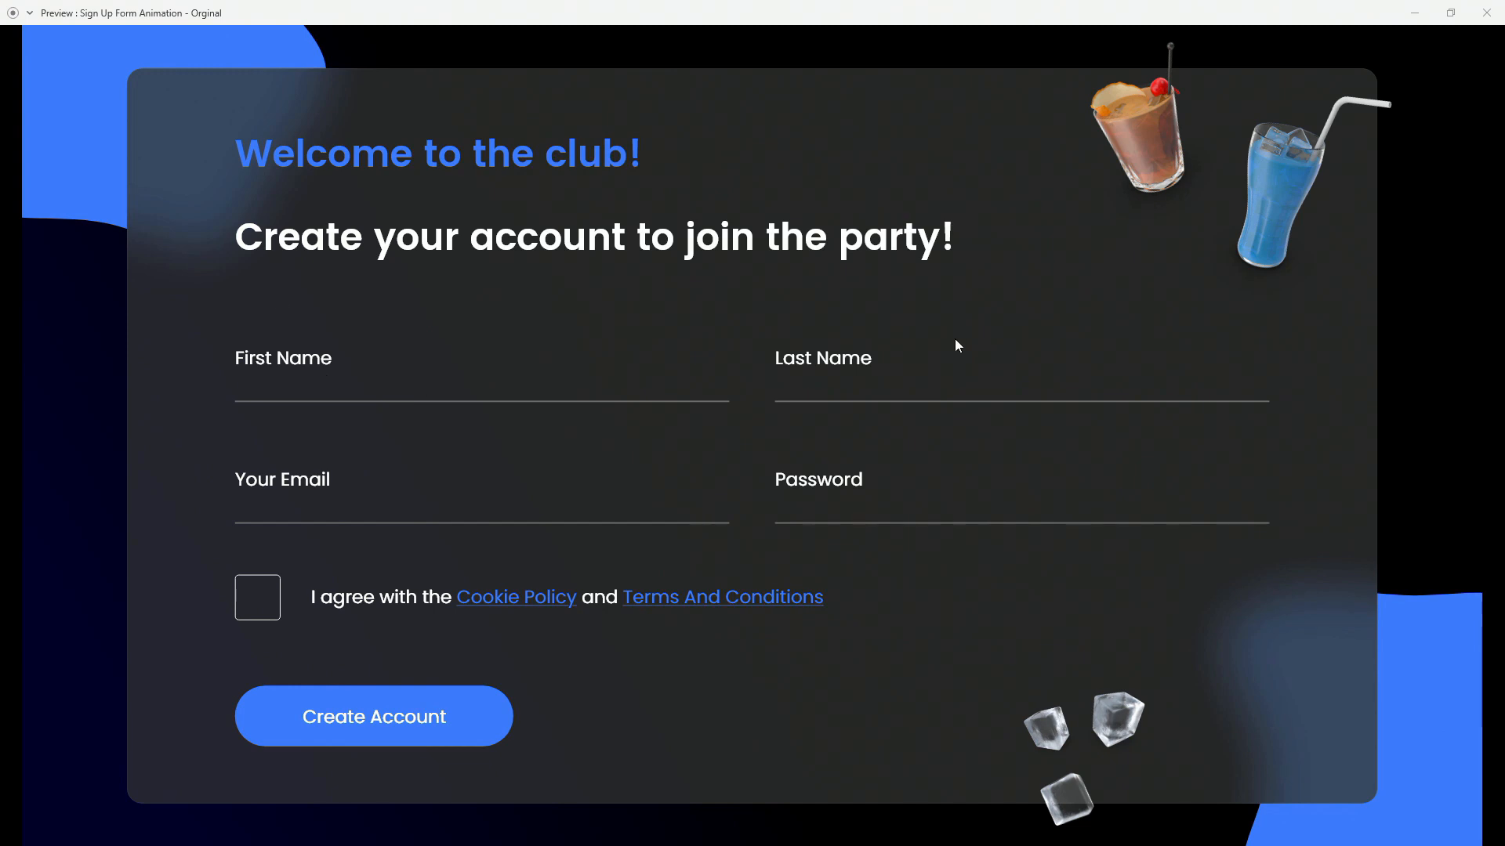
# Test the sign-up form preview by filling in the first name, last name, email and password fields and accepting the terms
pyautogui.click(331, 365)
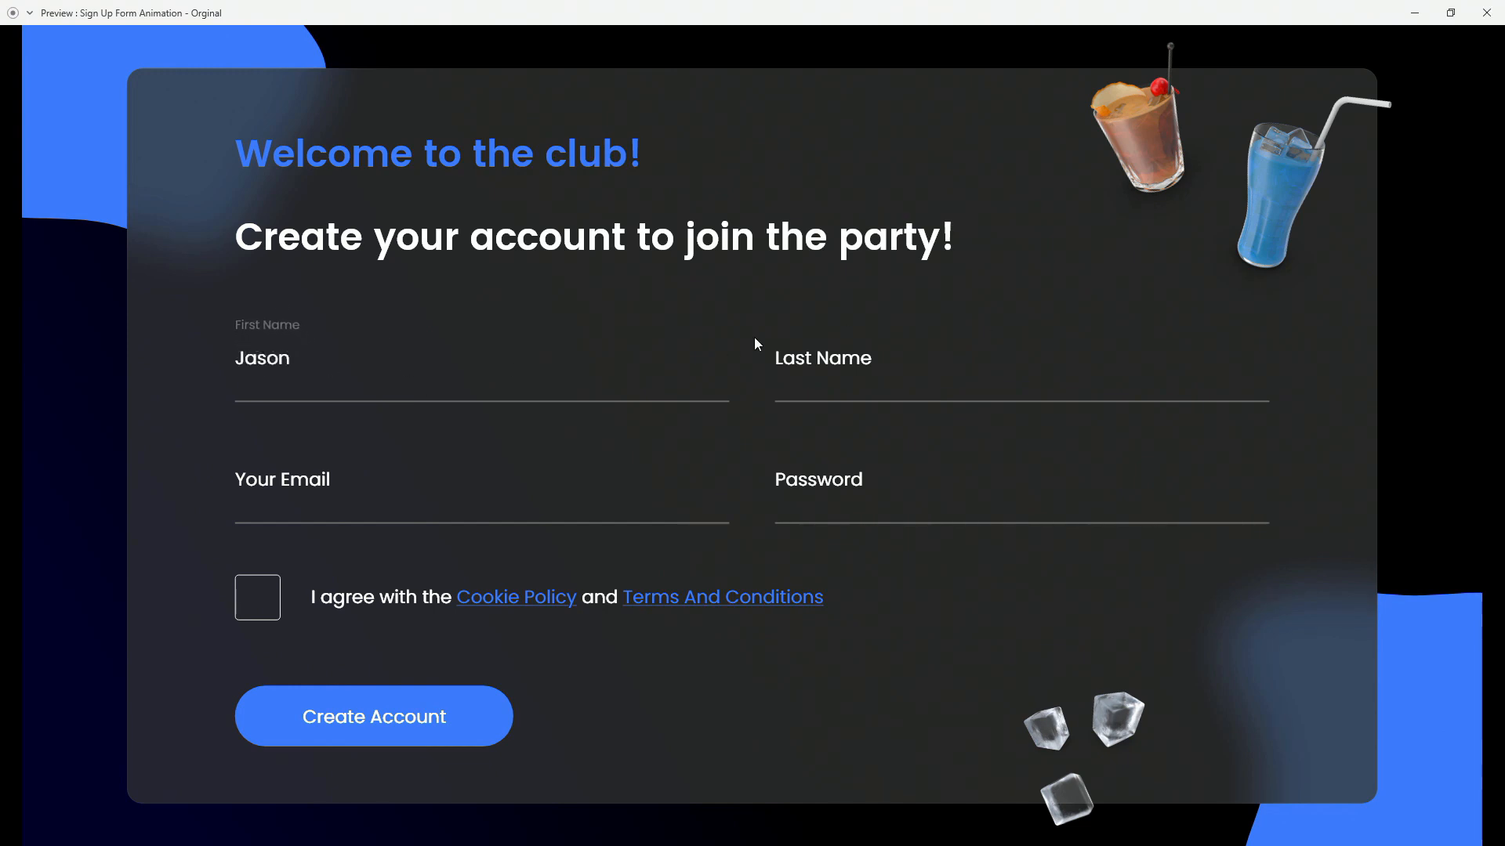
pyautogui.click(782, 361)
pyautogui.click(262, 487)
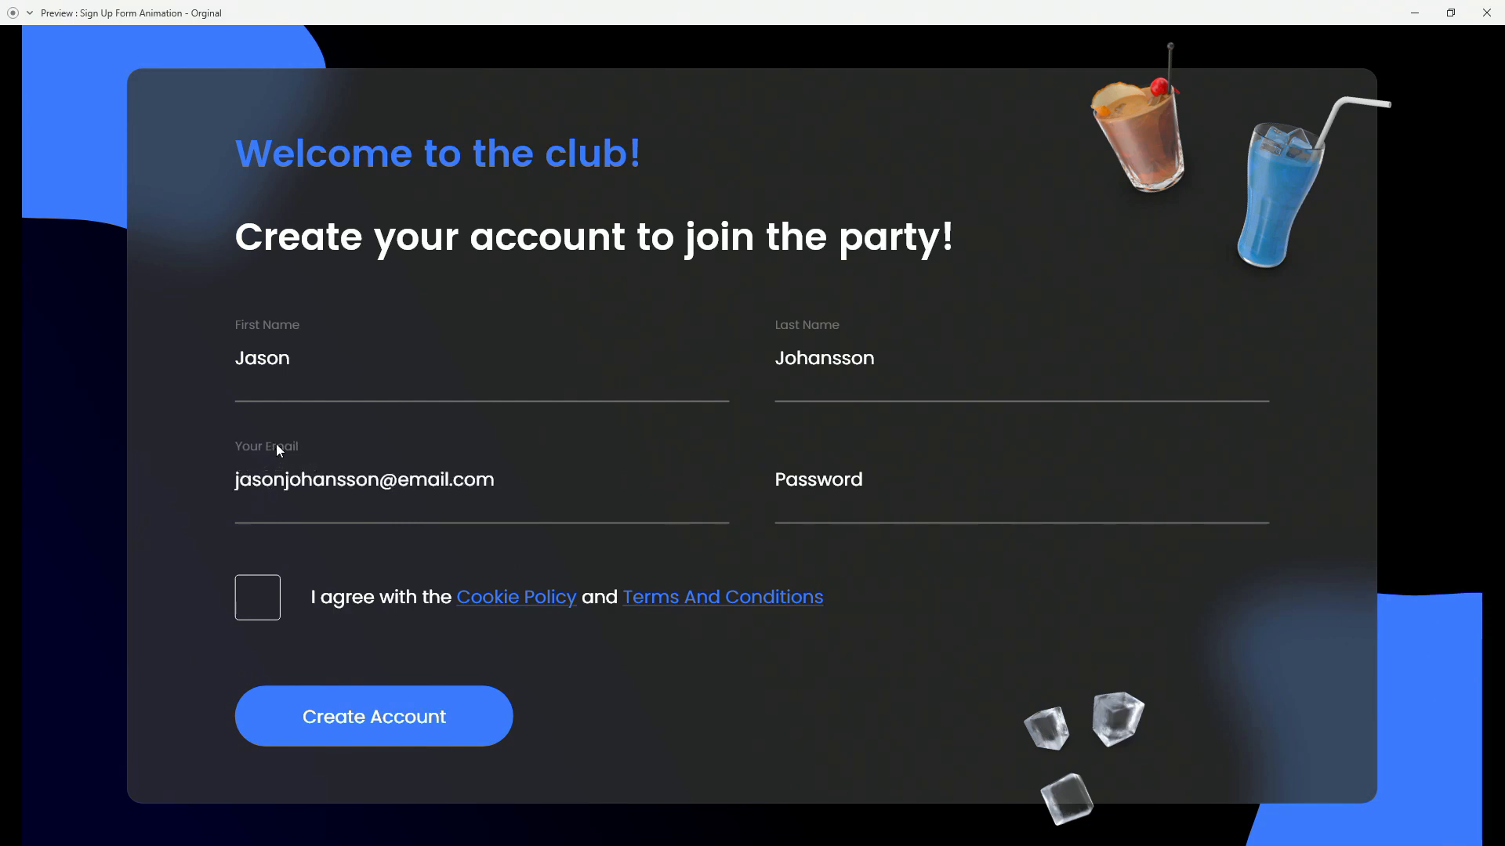
pyautogui.click(798, 481)
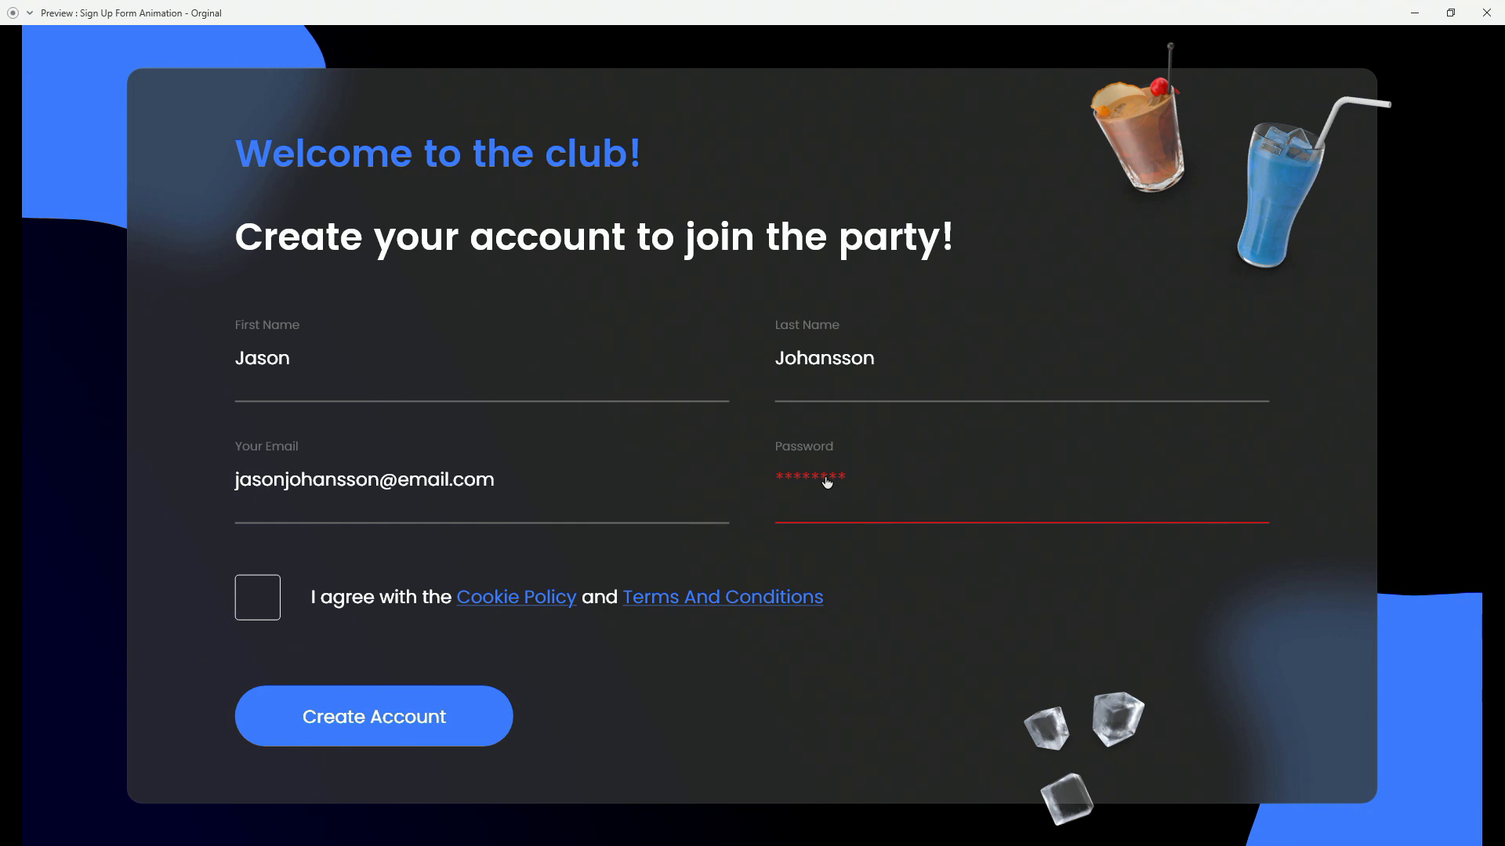
pyautogui.click(827, 482)
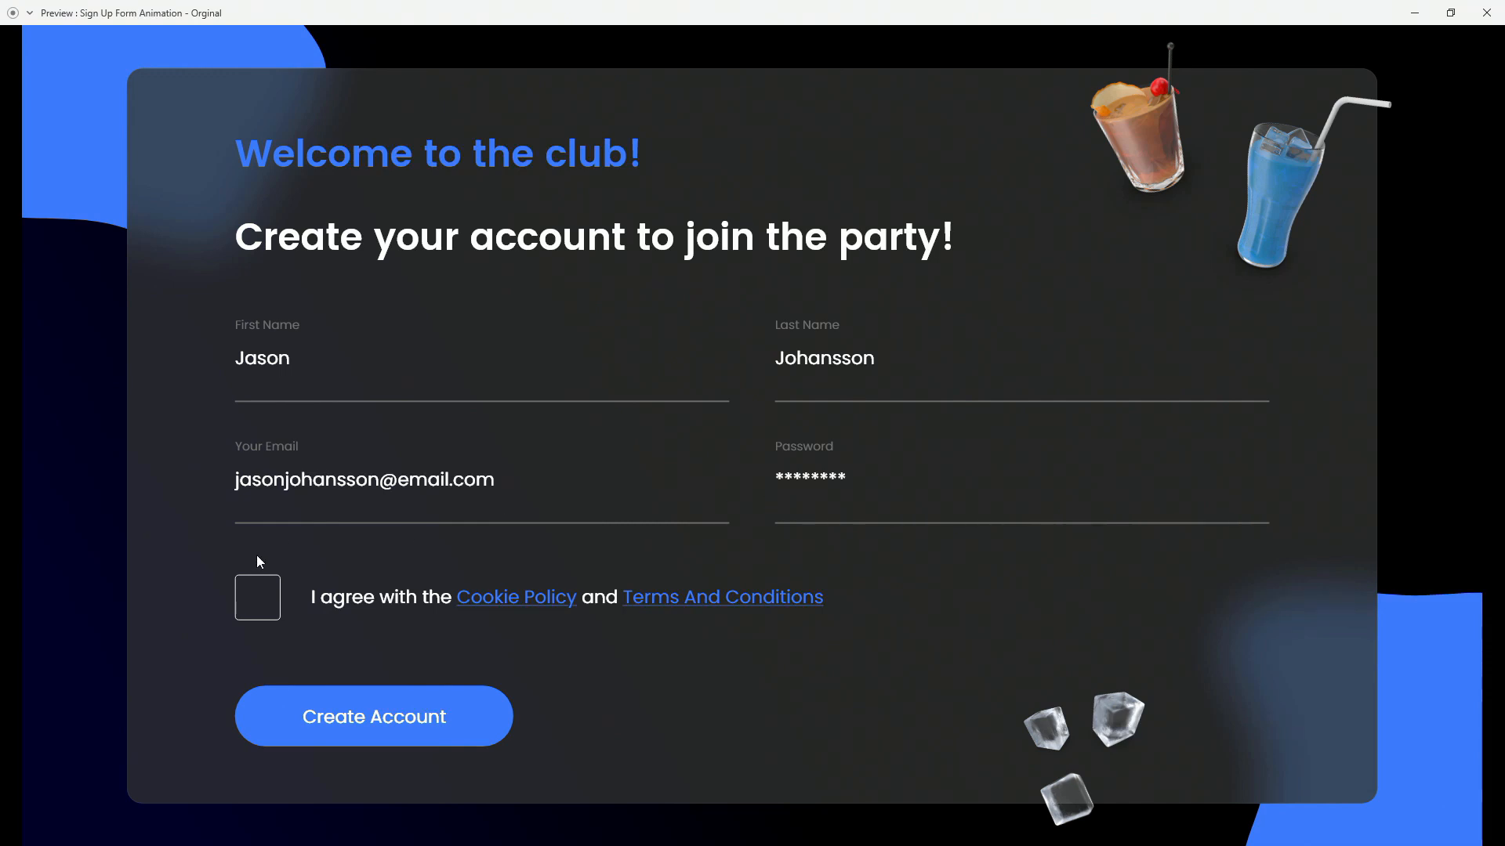
pyautogui.click(270, 608)
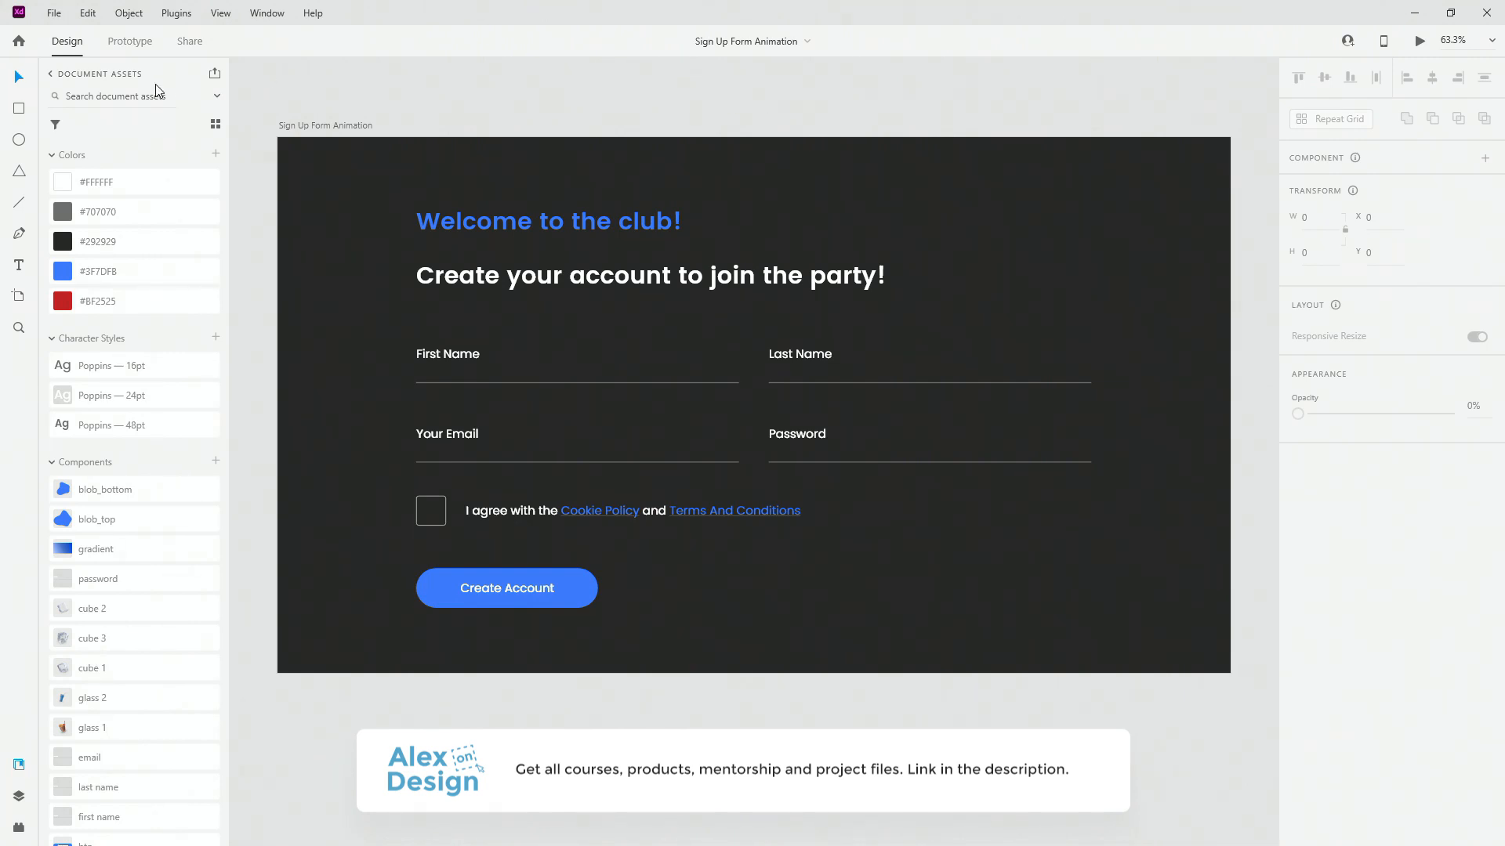
# Examine the Sign Up Form Animation artboard's column layout grid and the form group among its layers
pyautogui.click(312, 124)
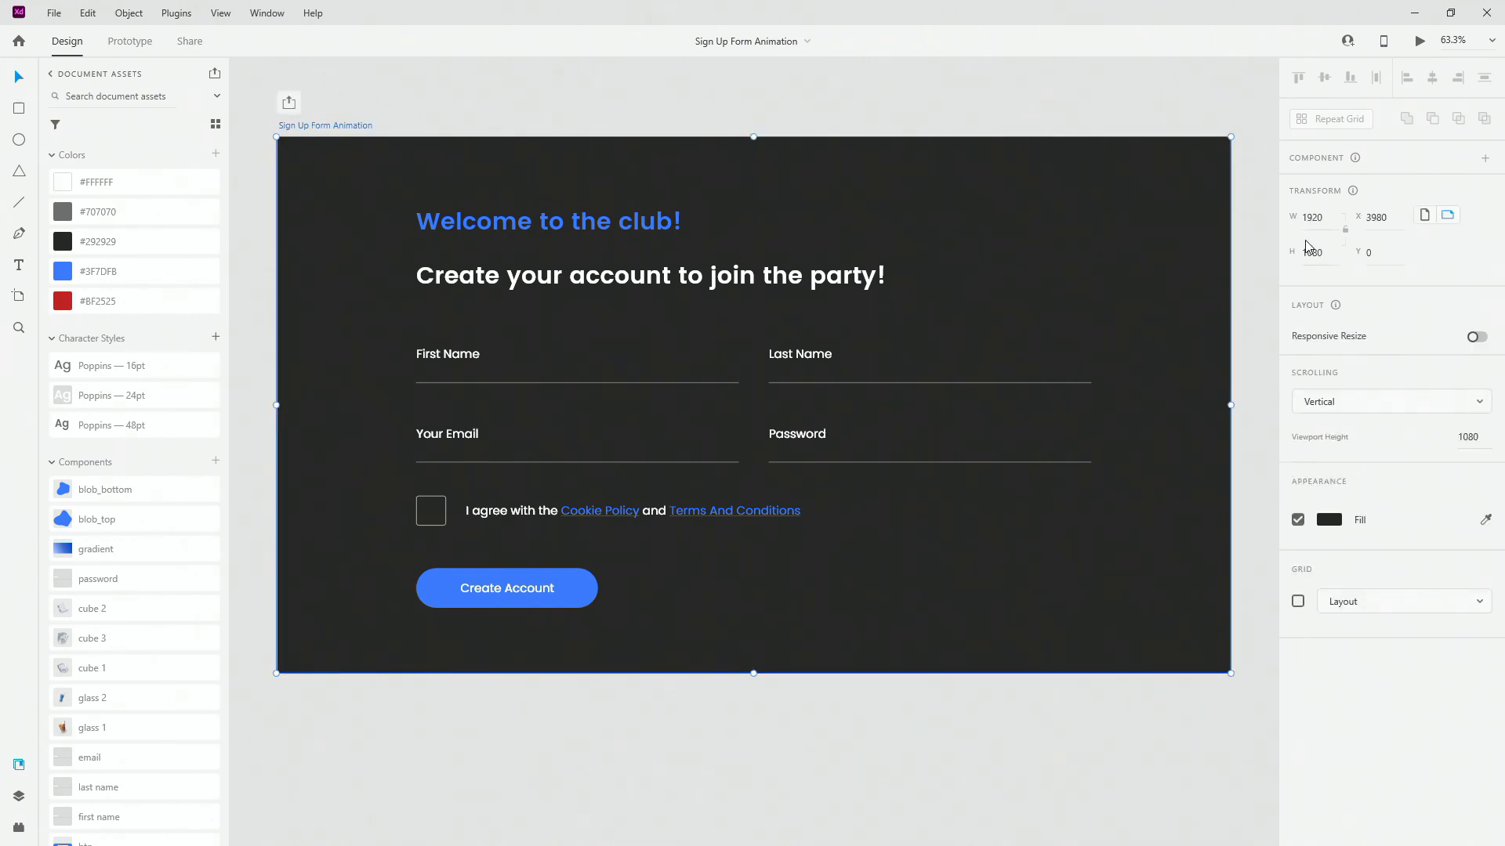
pyautogui.click(1298, 601)
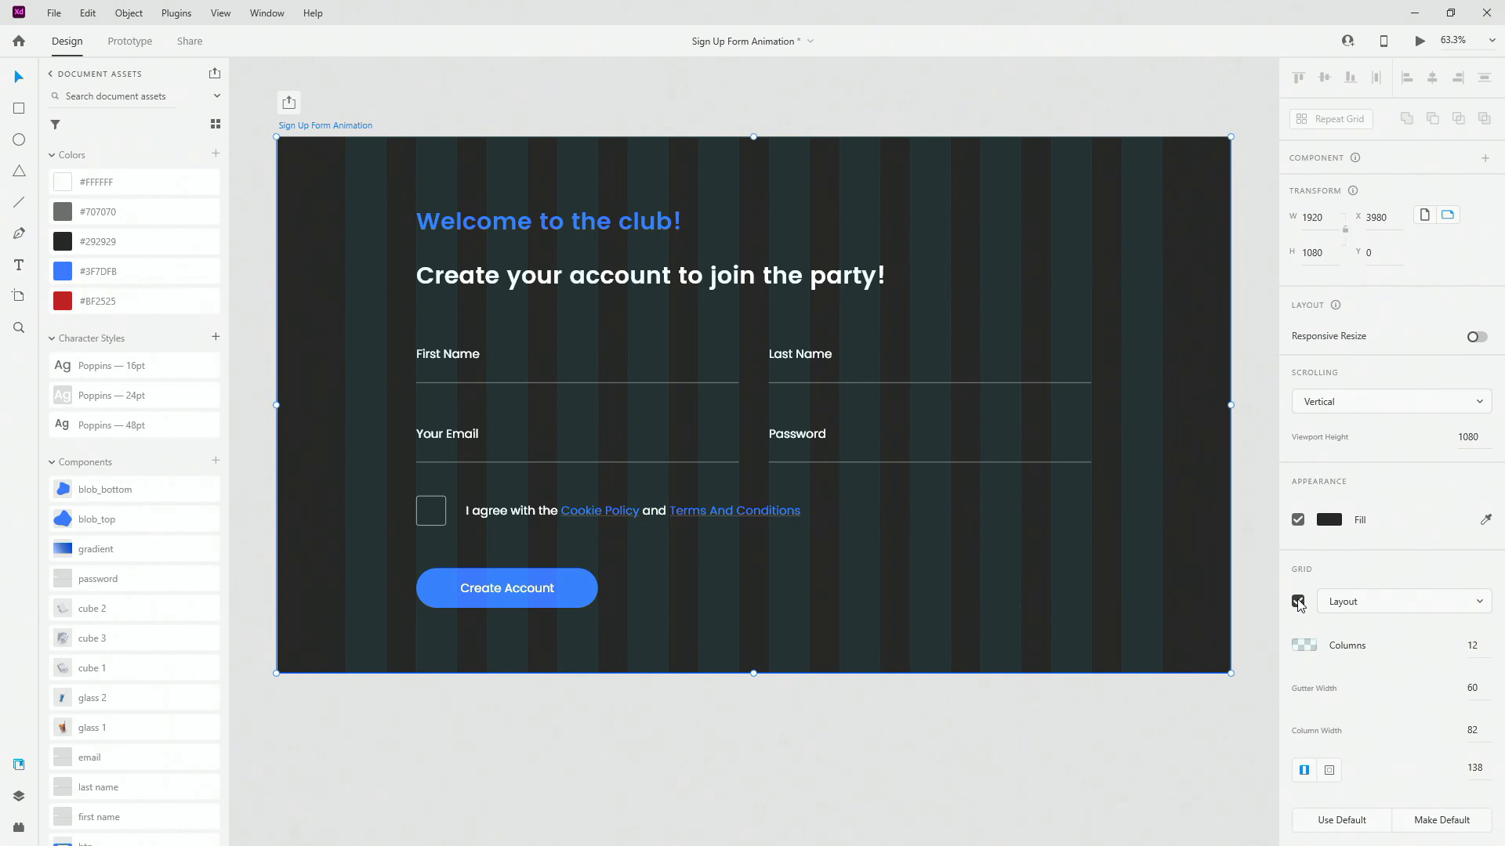
pyautogui.click(1297, 601)
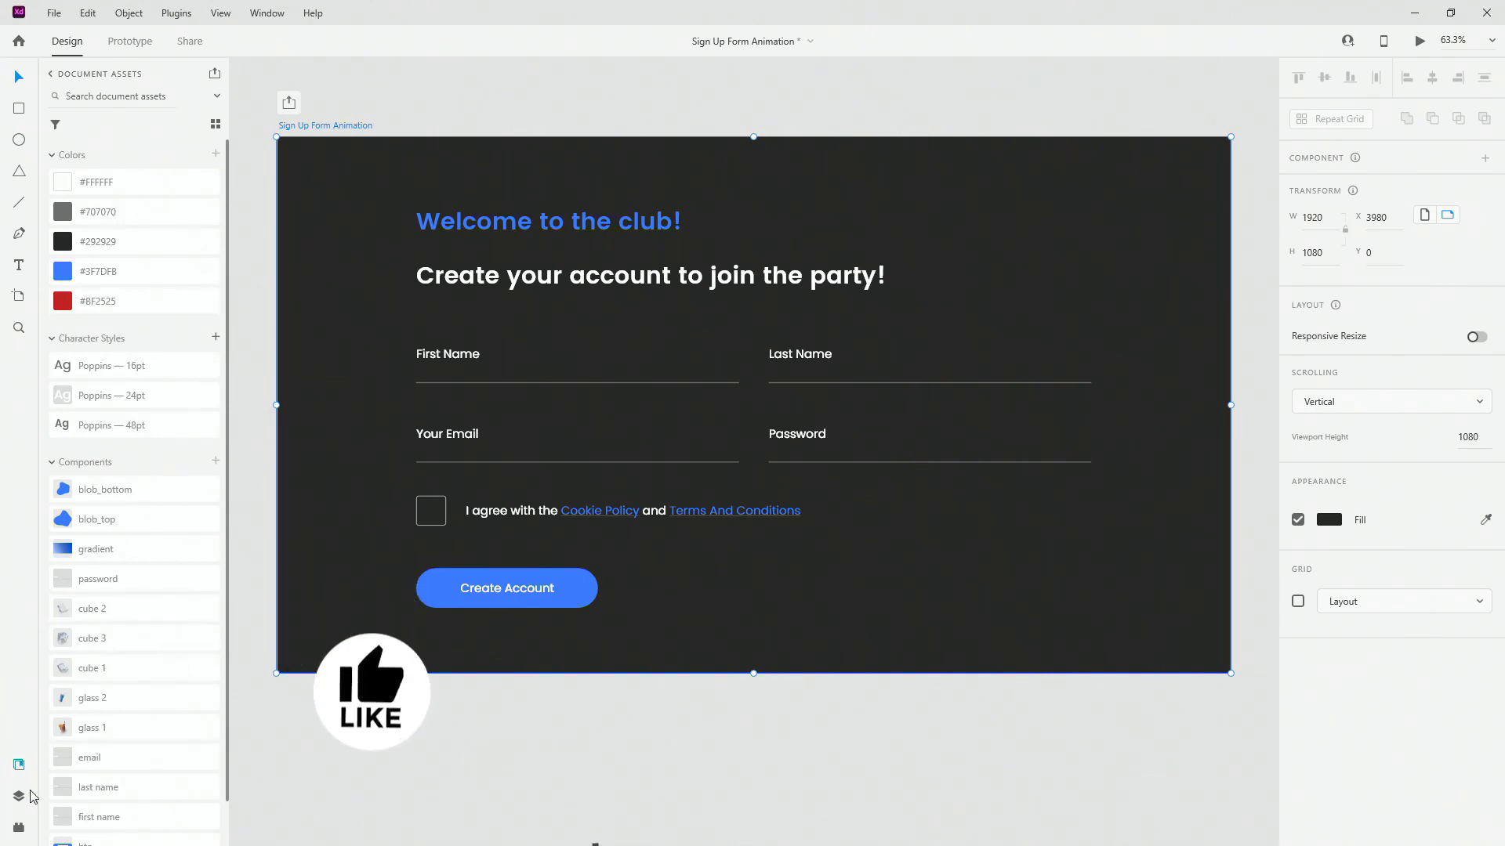
pyautogui.hotkey('ctrl', 'y')
pyautogui.click(479, 588)
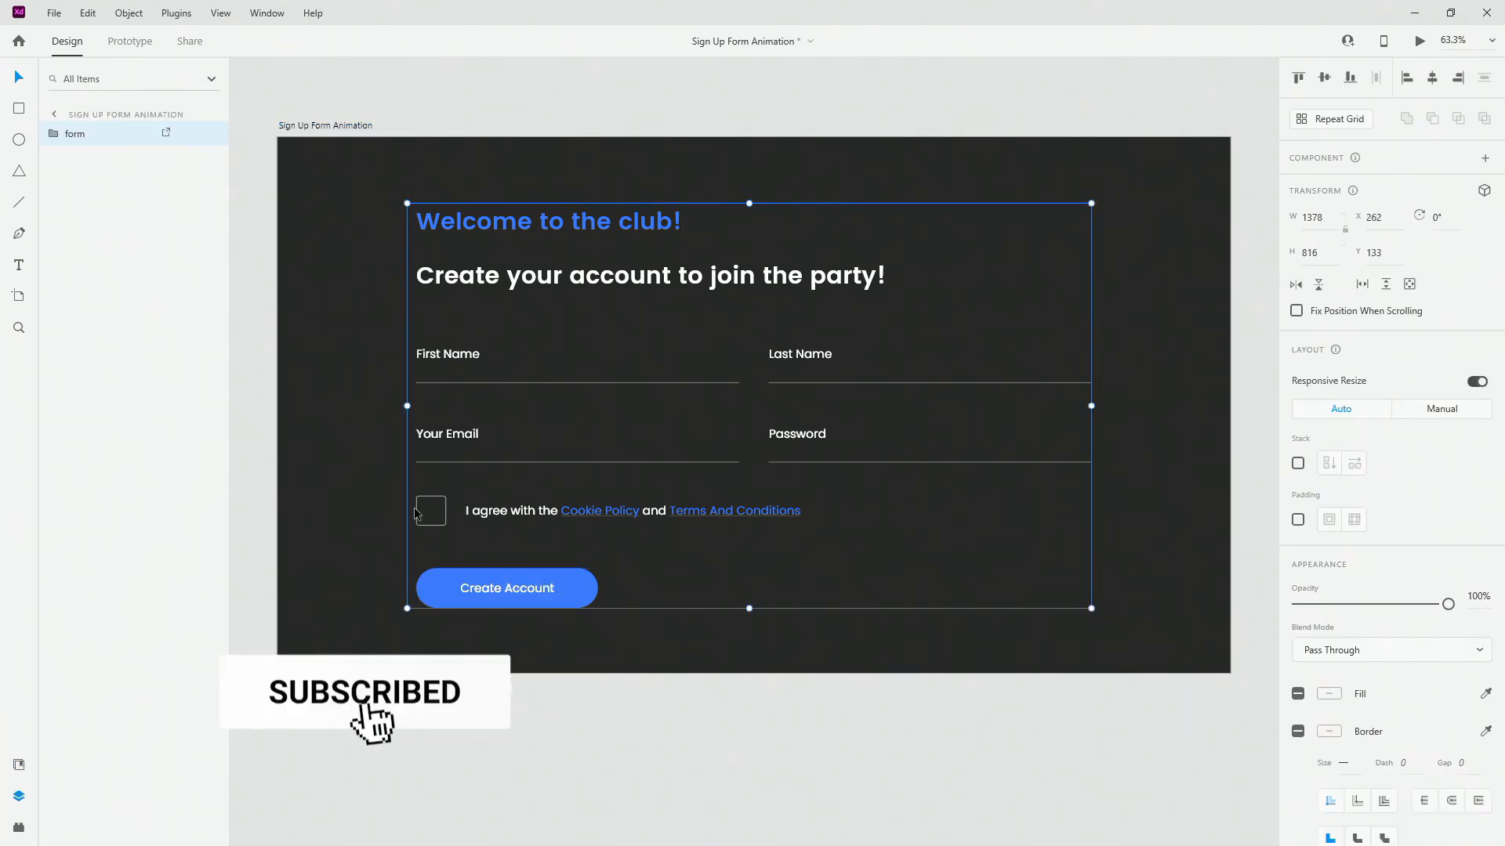
# Place the gradient component aligned to the artboard's top and left edges, and move it beneath the form group
pyautogui.click(19, 765)
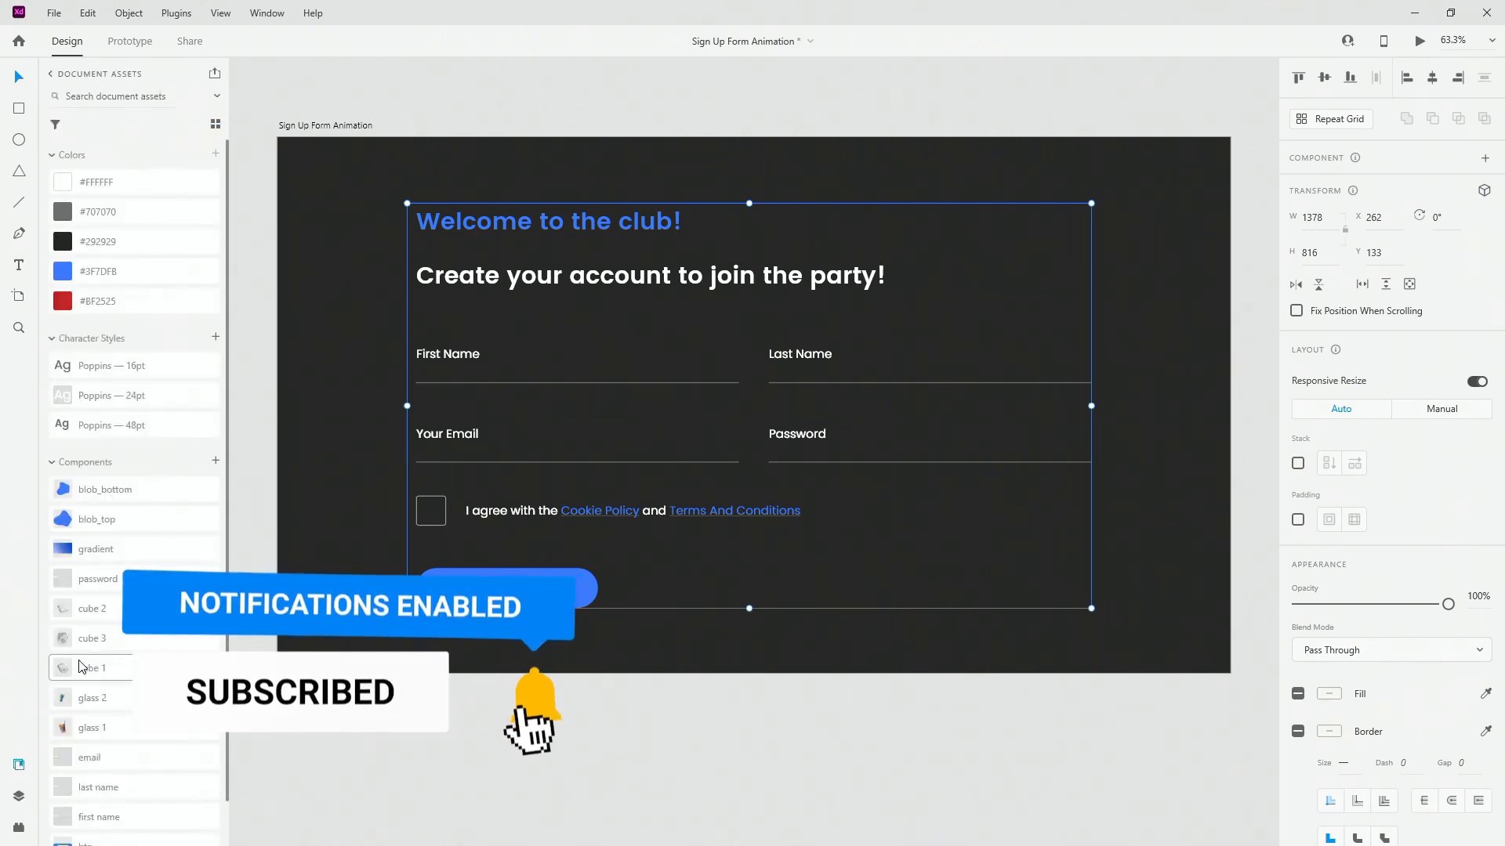
pyautogui.moveTo(95, 549); pyautogui.dragTo(1128, 307)
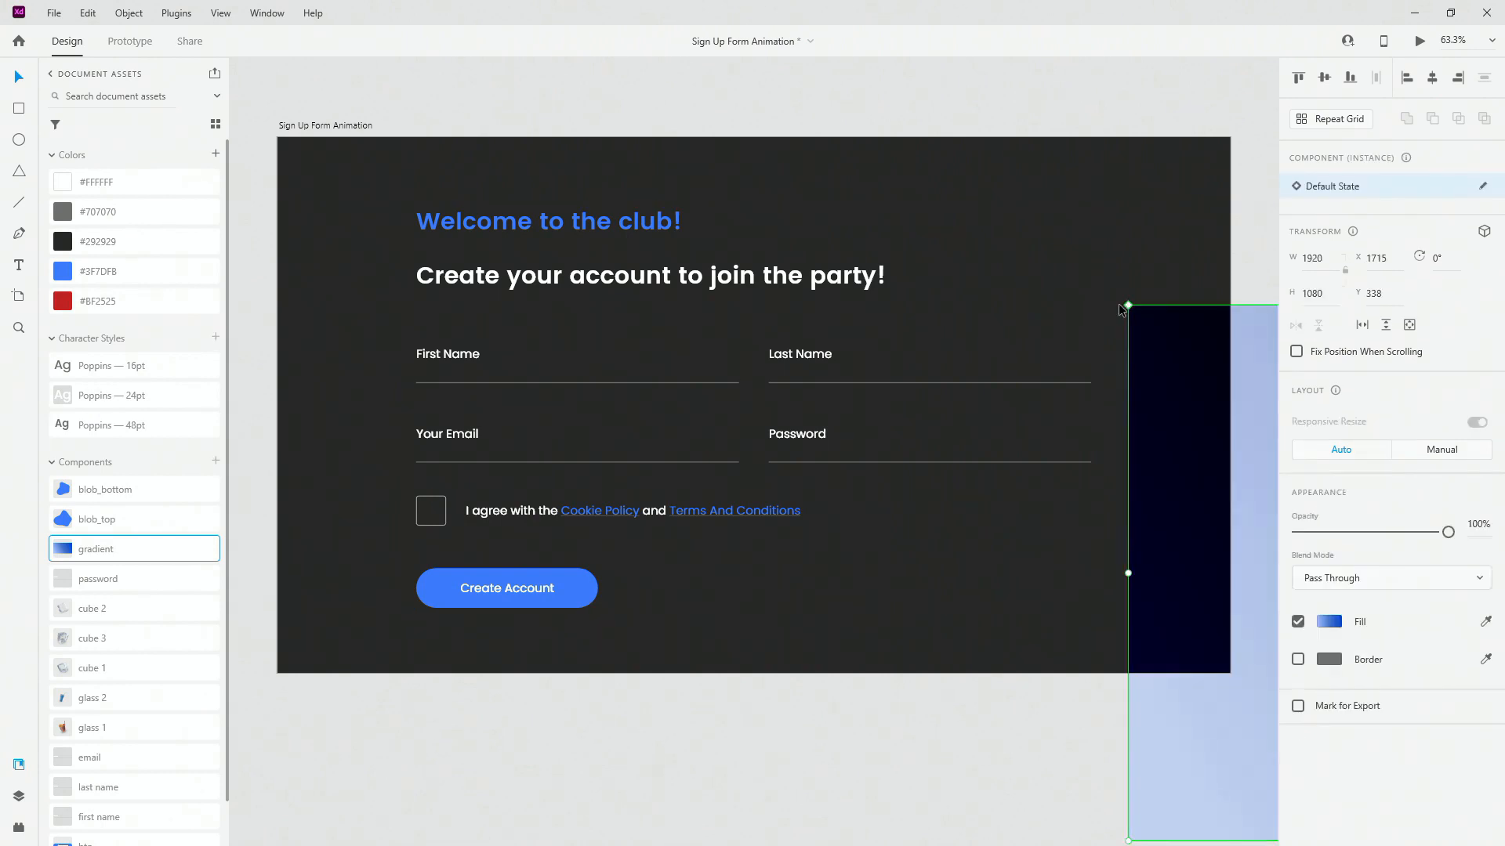
pyautogui.click(1299, 78)
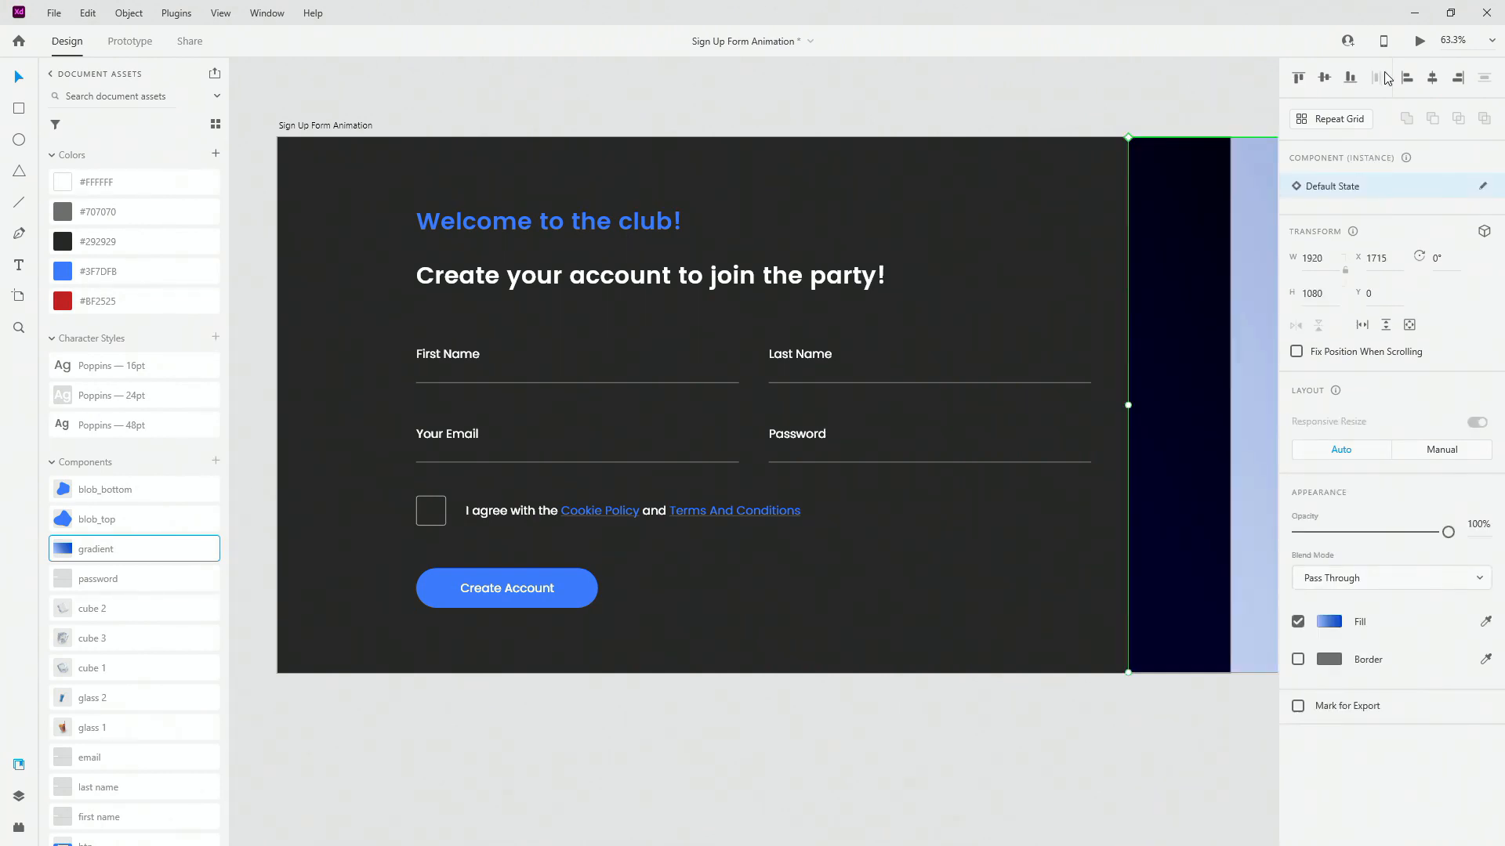
pyautogui.click(1406, 78)
pyautogui.click(19, 796)
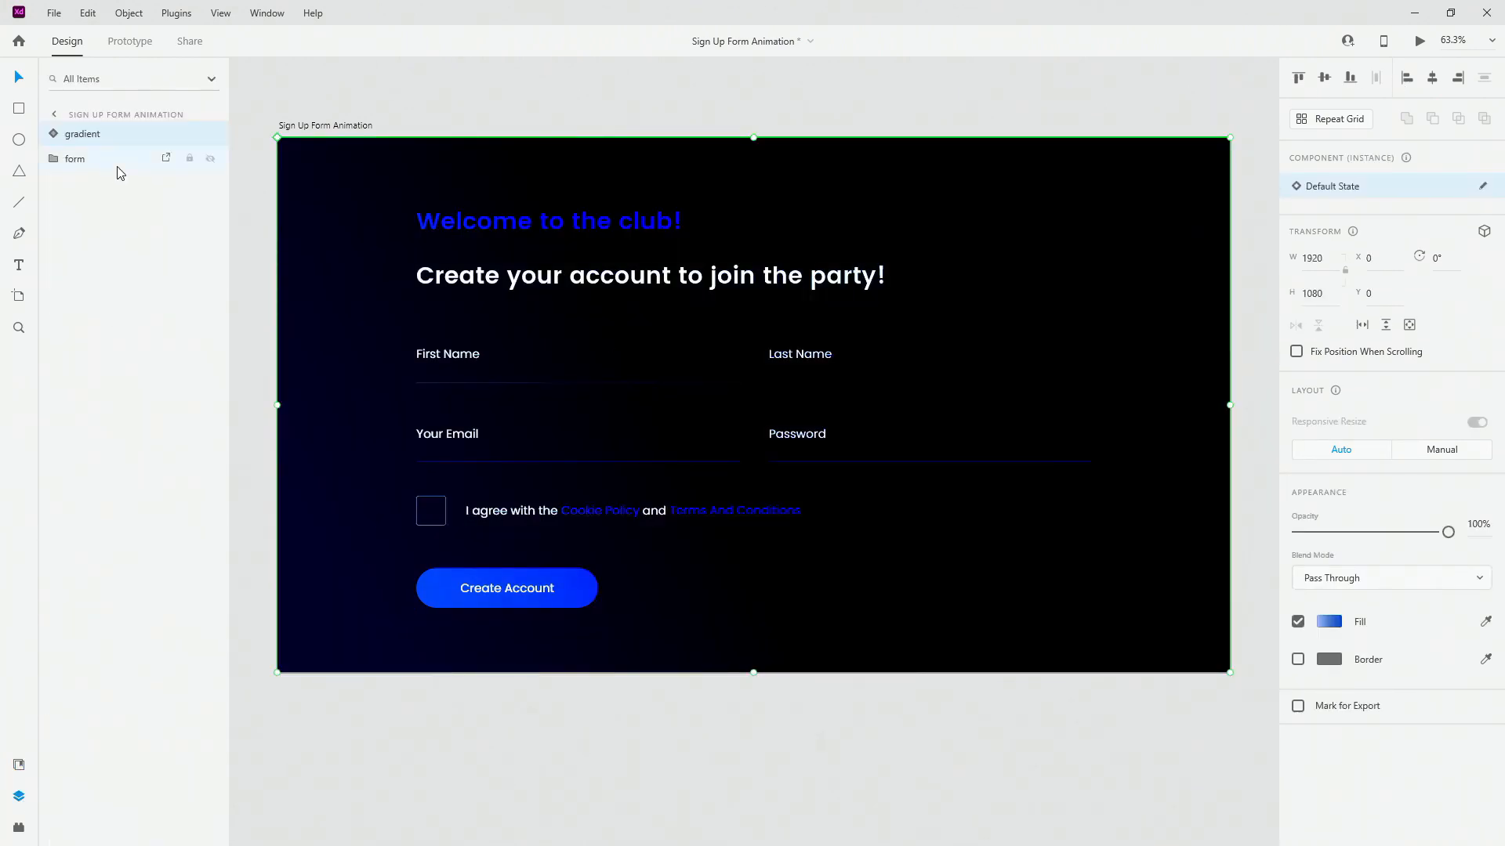
pyautogui.moveTo(110, 134); pyautogui.dragTo(101, 167)
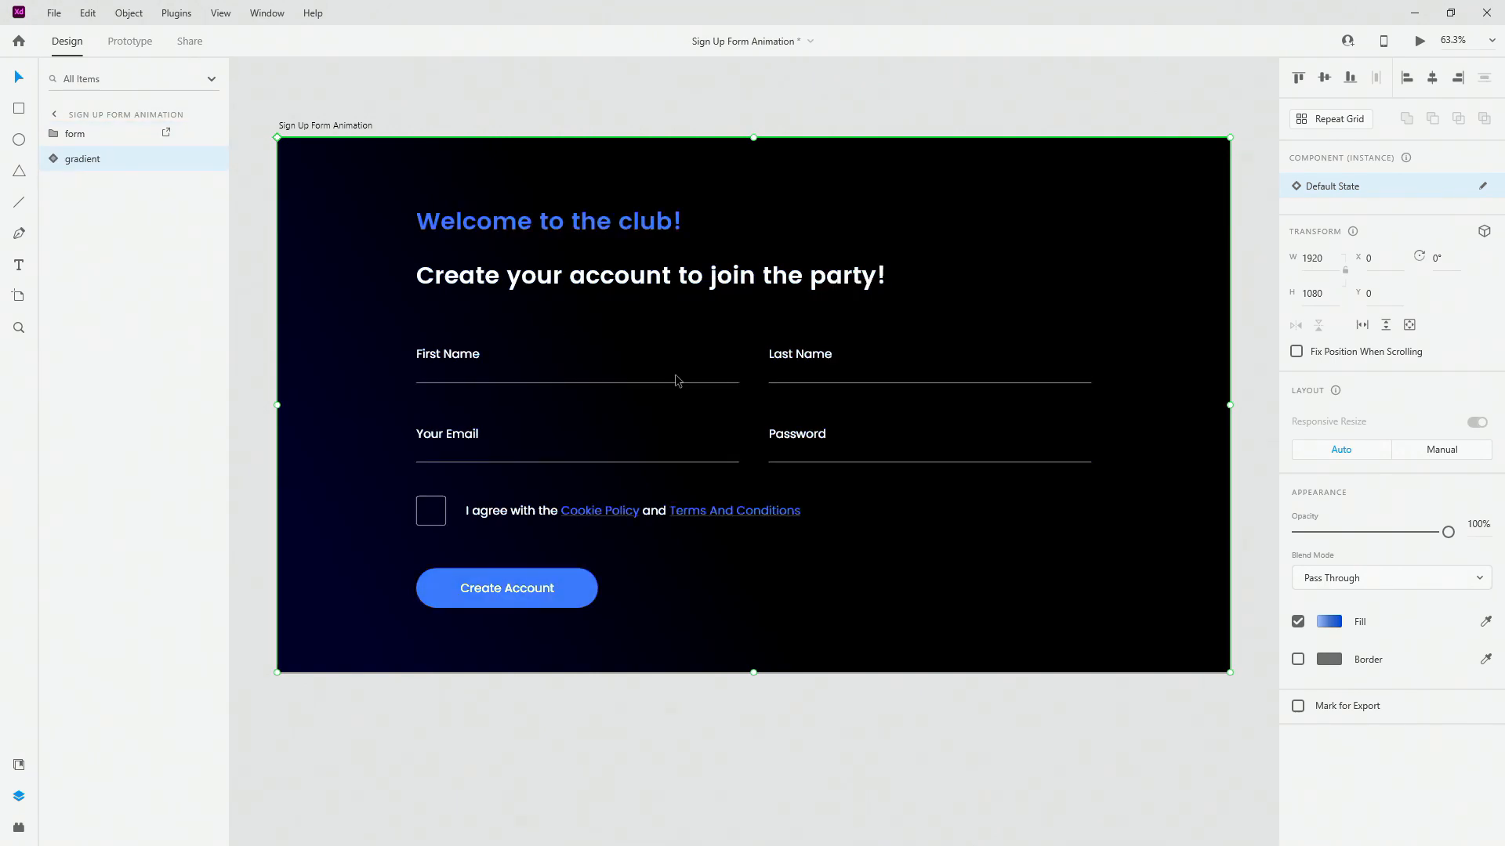
pyautogui.click(19, 764)
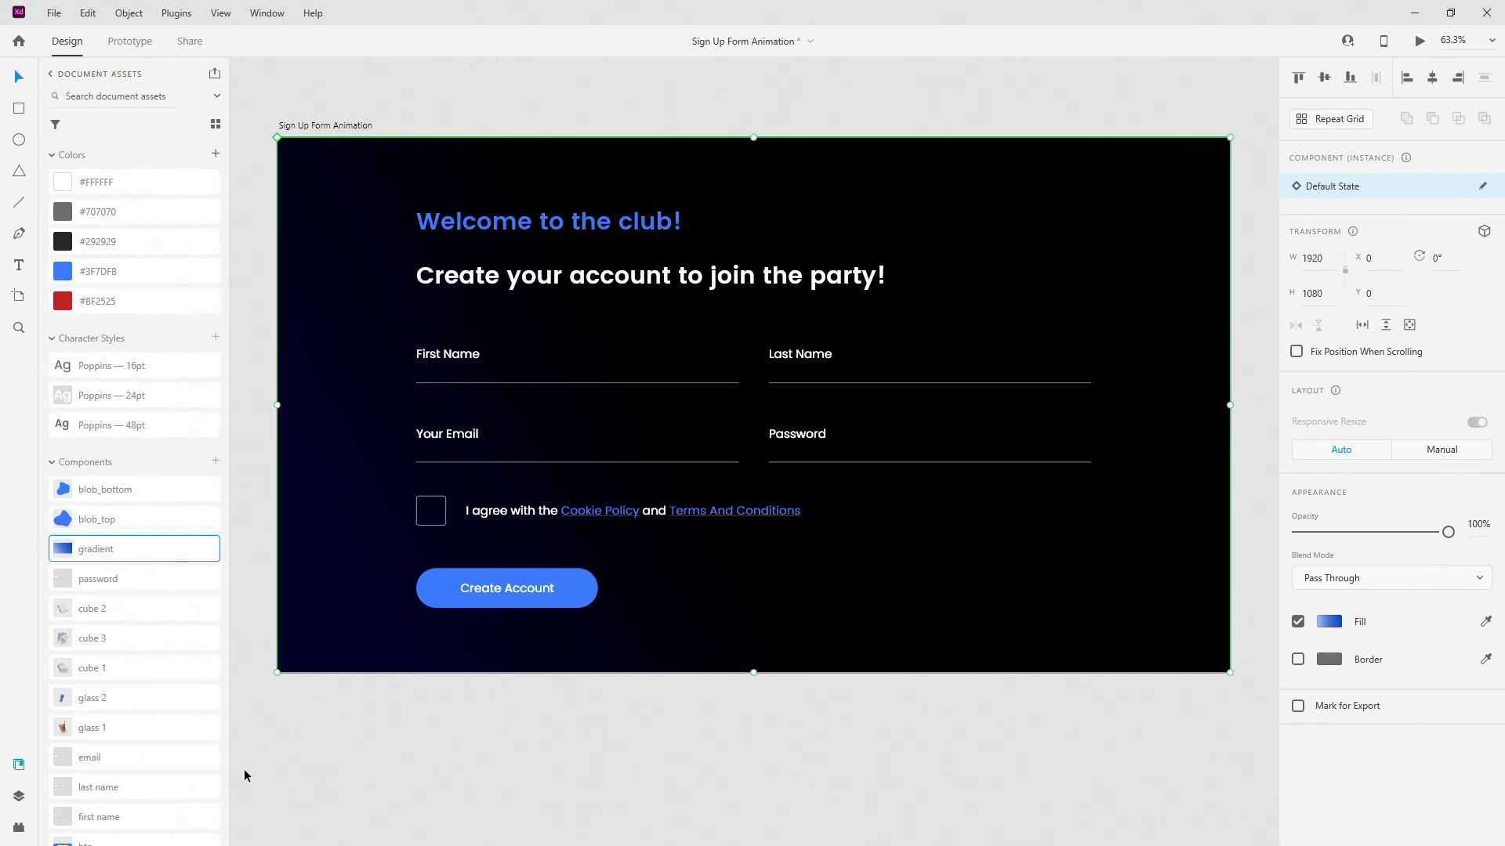
pyautogui.click(16, 795)
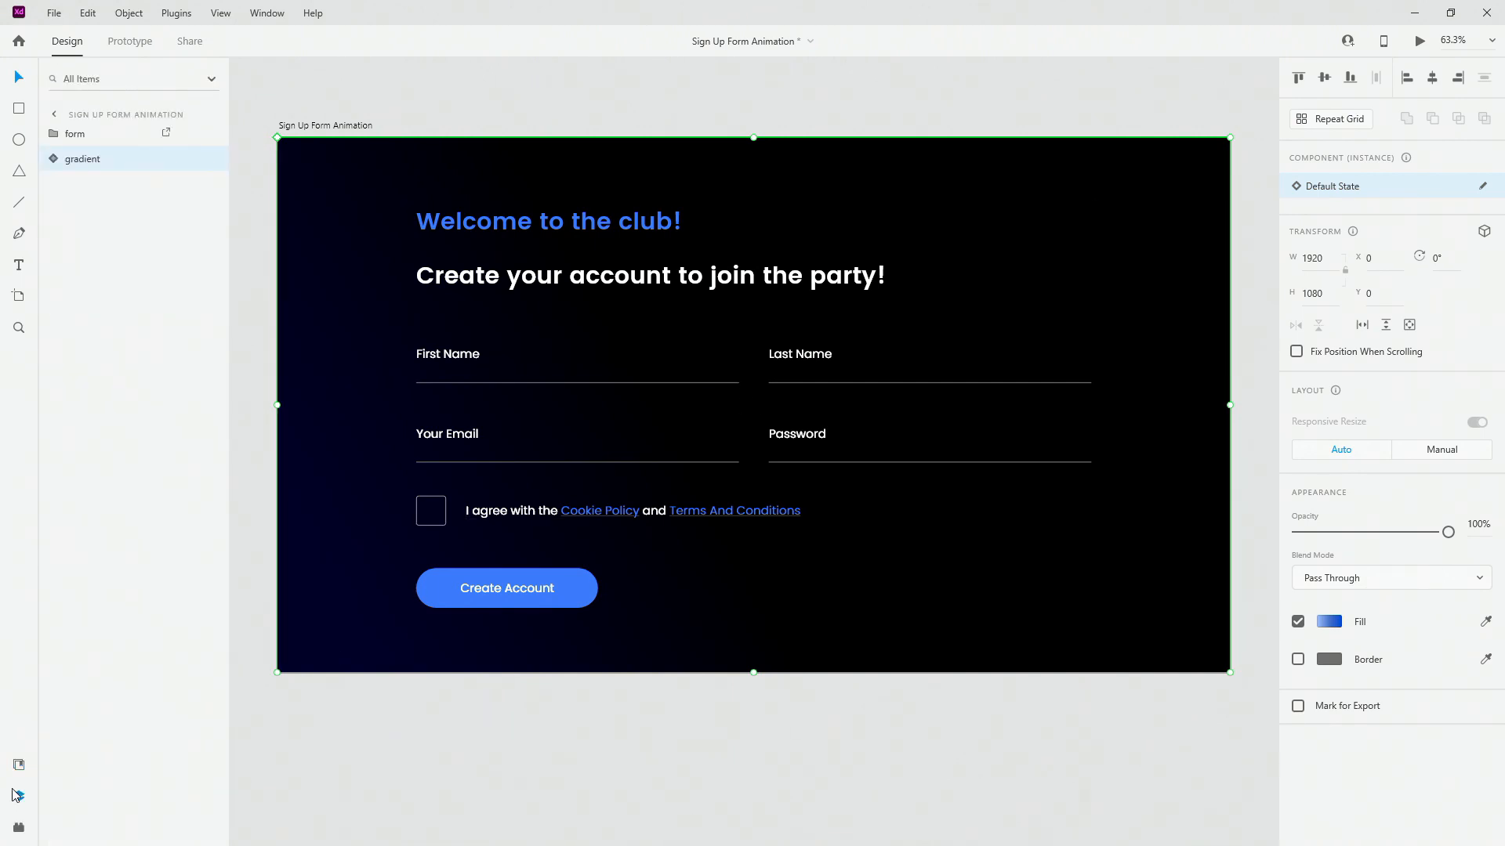
# Draw a rectangle over the form area and set its size to 1644 wide by 967 high
pyautogui.click(19, 108)
pyautogui.moveTo(391, 182)
pyautogui.mouseDown()
pyautogui.moveTo(1091, 529)
pyautogui.moveTo(1139, 621)
pyautogui.mouseUp()
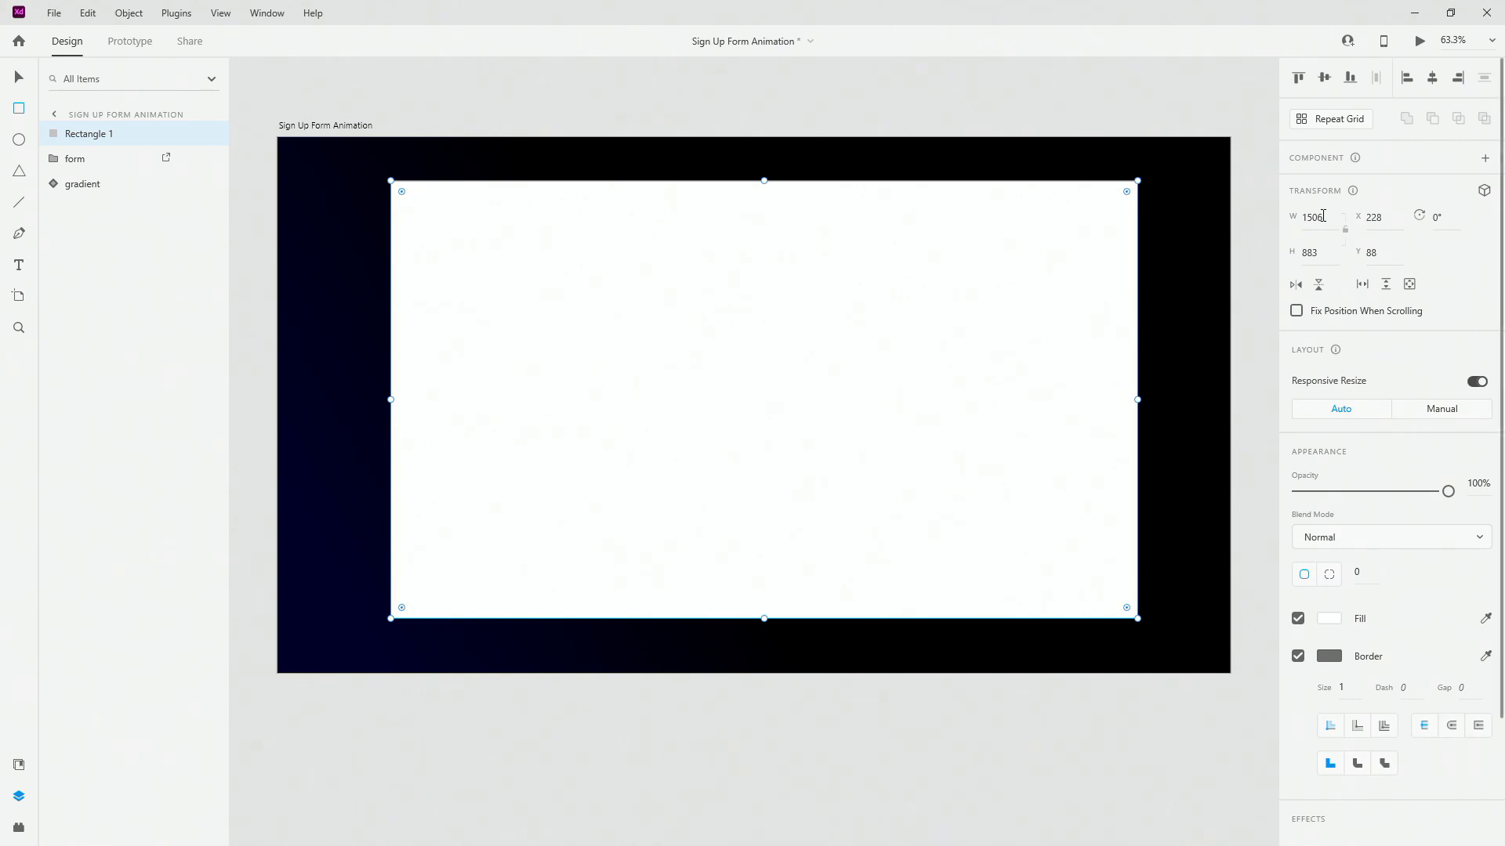
pyautogui.click(1322, 217)
pyautogui.write('1644')
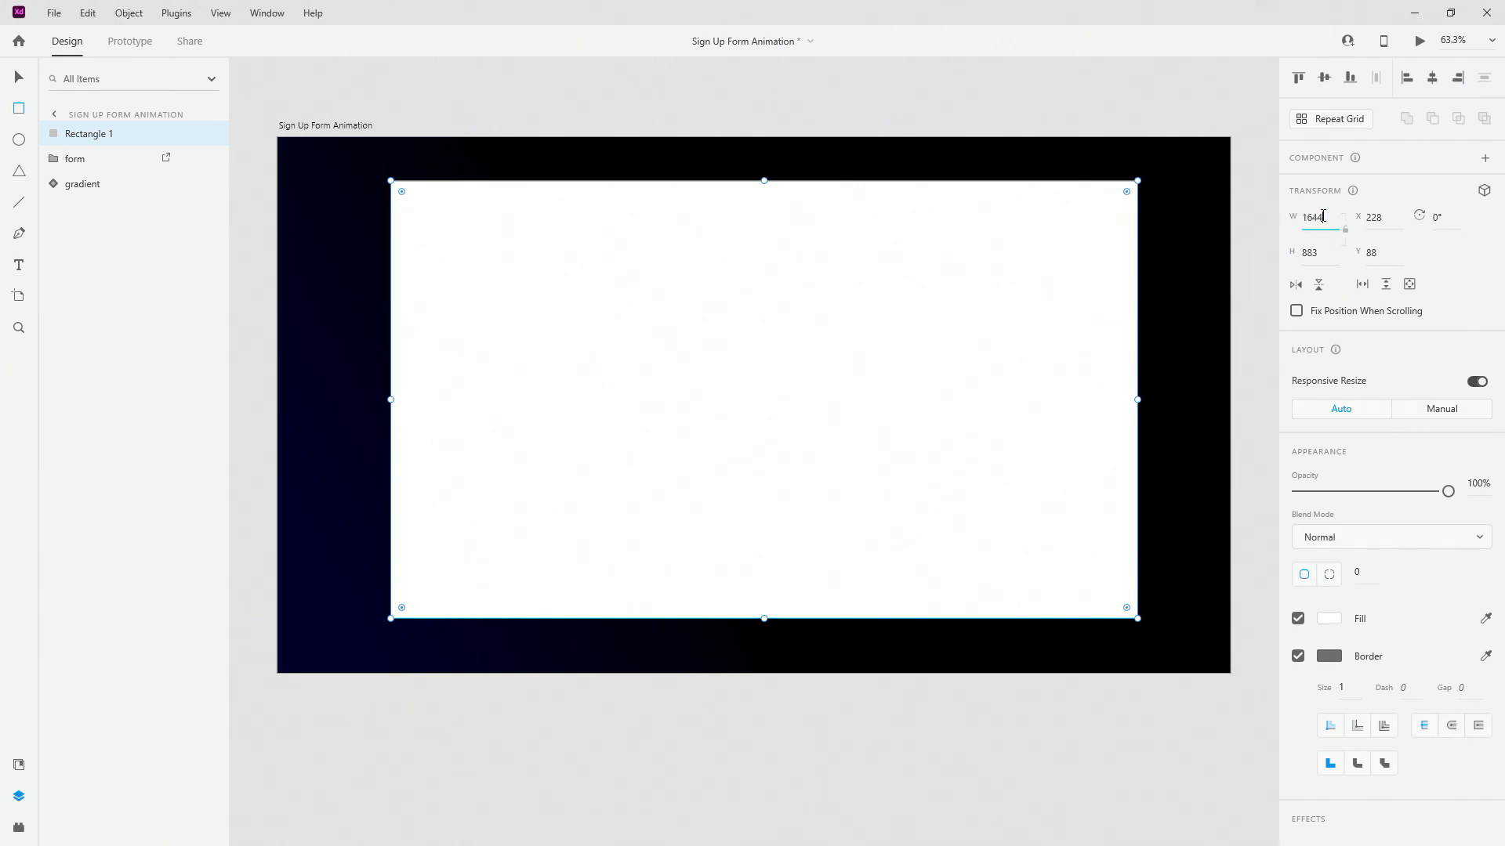
pyautogui.press('Tab')
pyautogui.write('9')
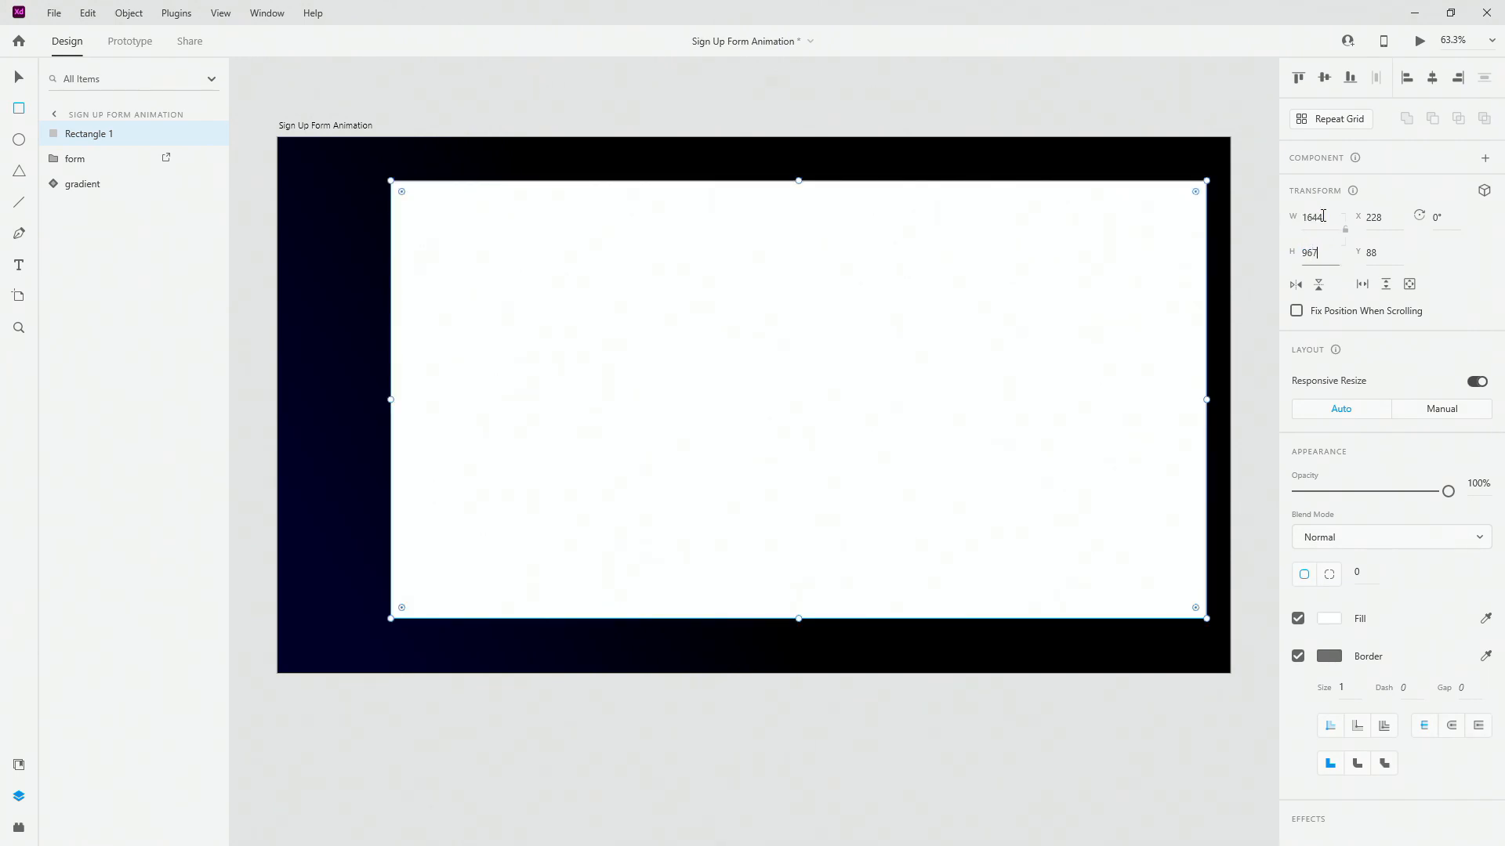
pyautogui.press('Return')
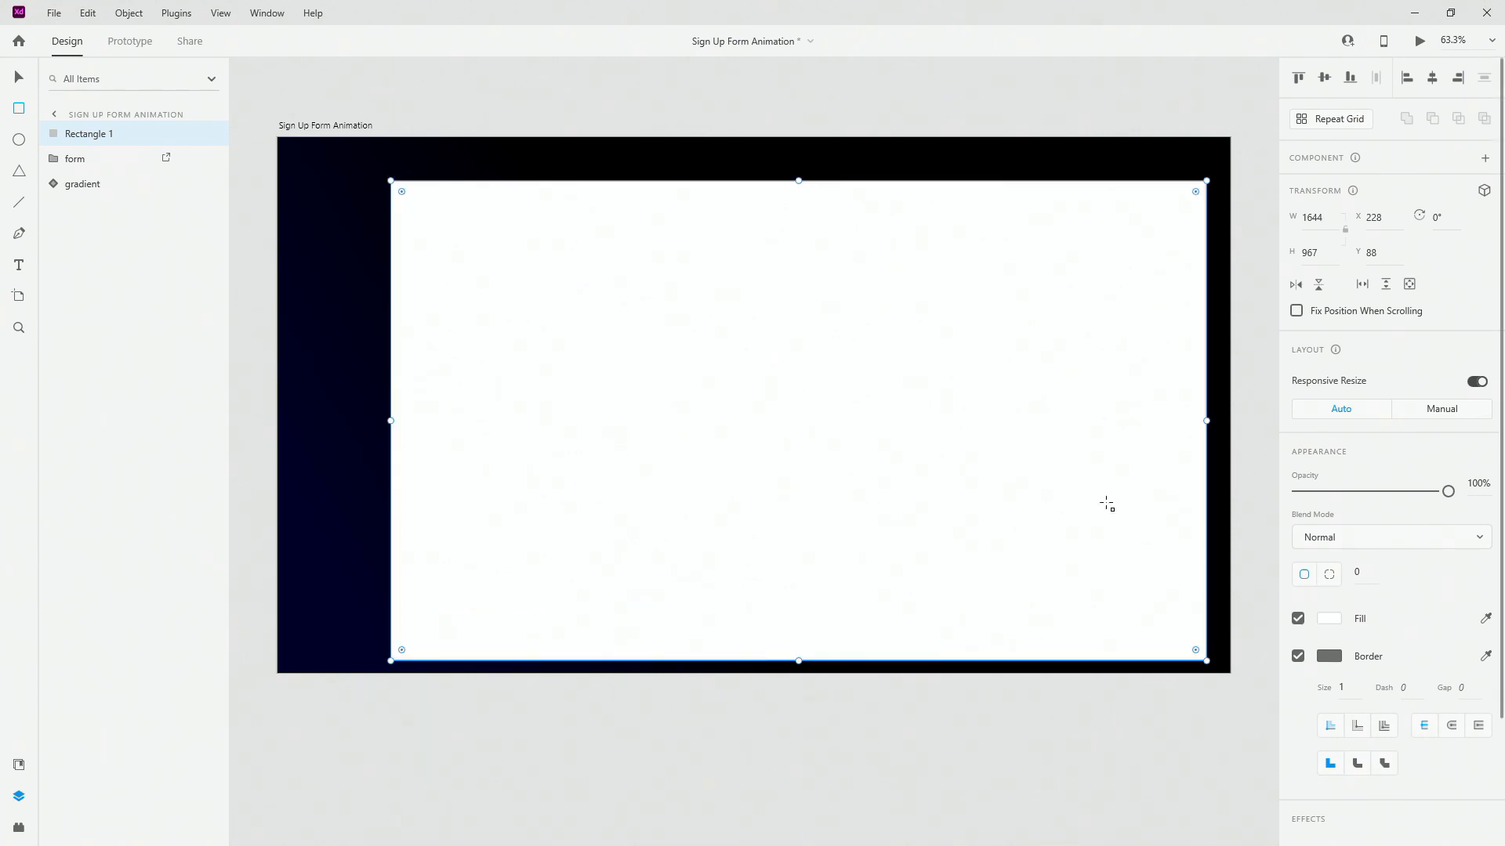
# Fill the new rectangle with the document colour #292929
pyautogui.click(18, 764)
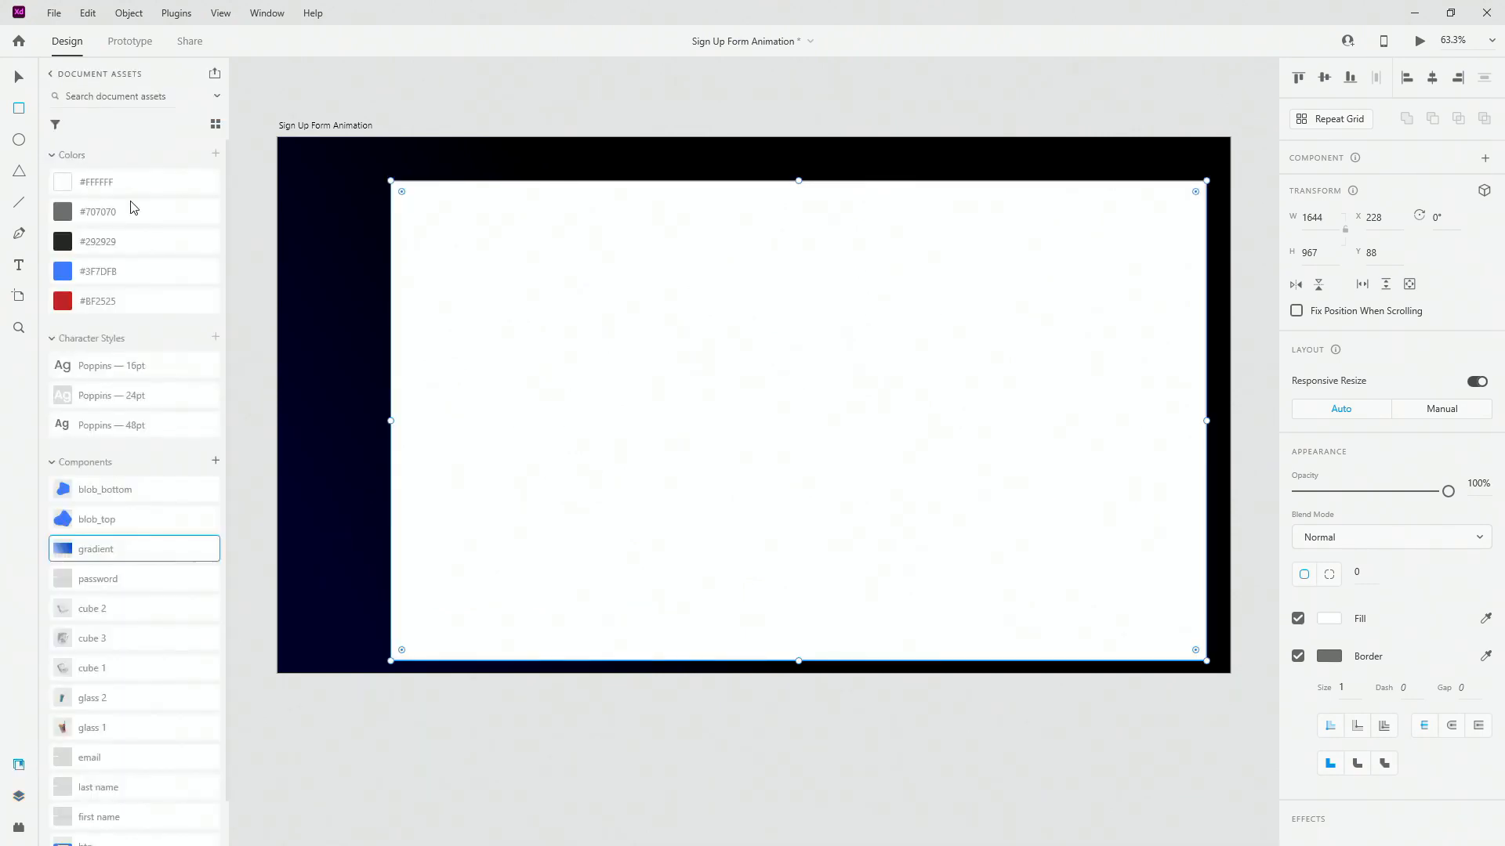
pyautogui.click(118, 242)
pyautogui.click(19, 795)
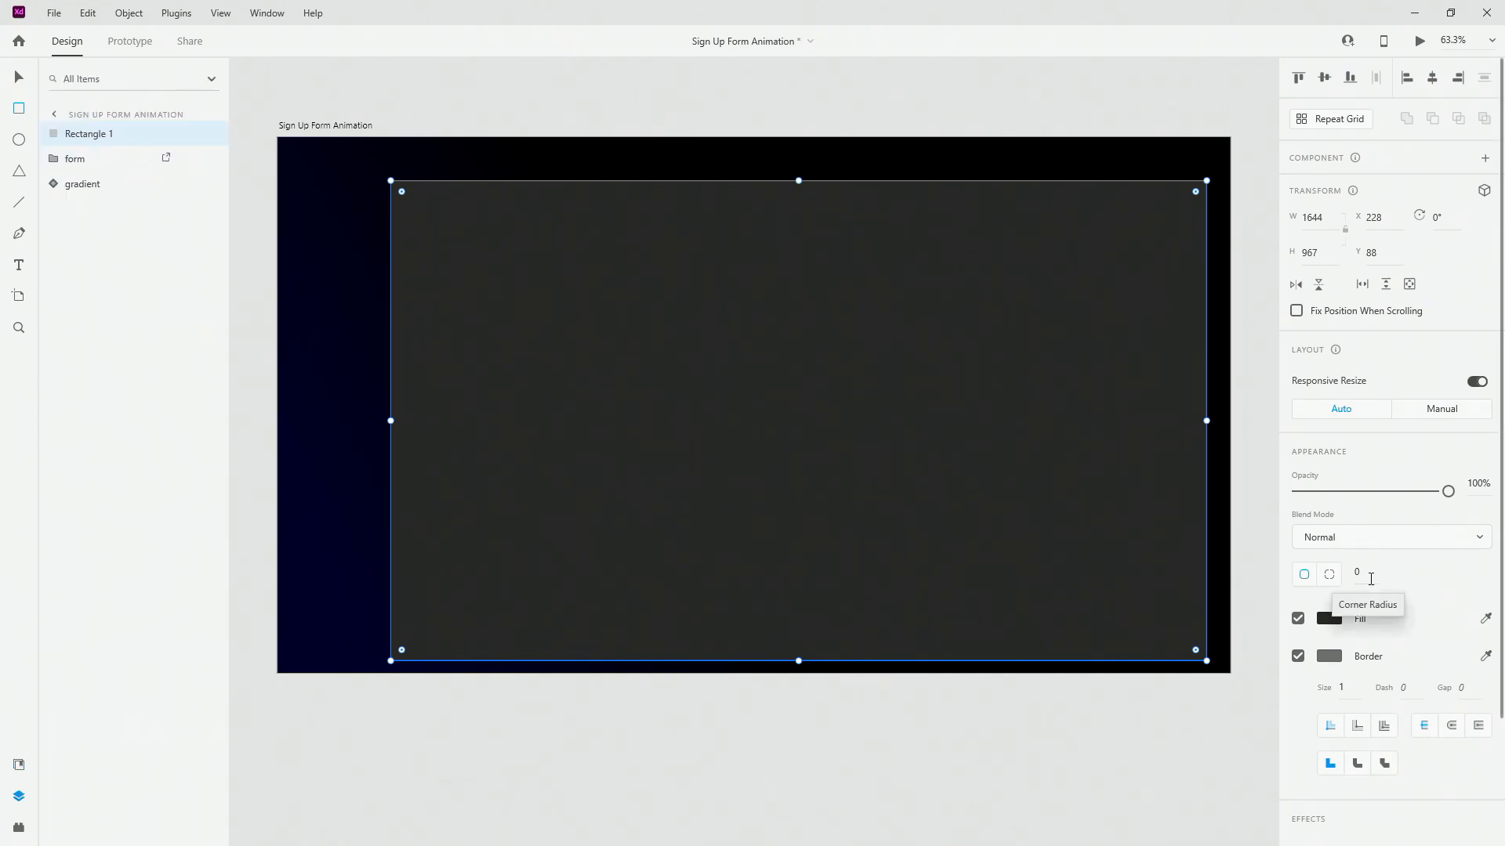
# Set the rectangle's corner radius to 20 and centre it horizontally and vertically on the artboard
pyautogui.click(1368, 577)
pyautogui.press('Return')
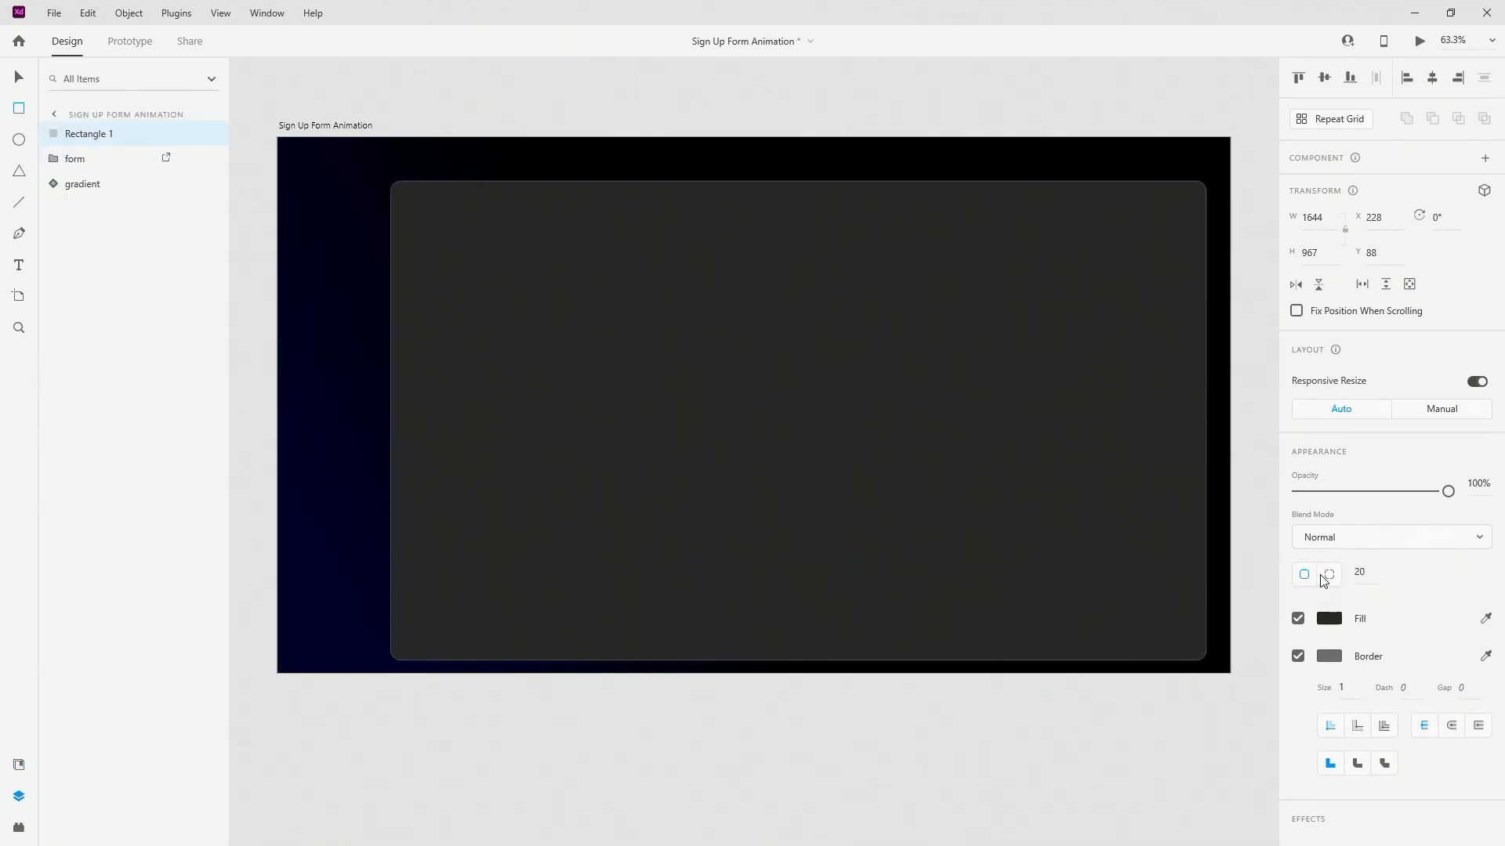
pyautogui.click(1433, 79)
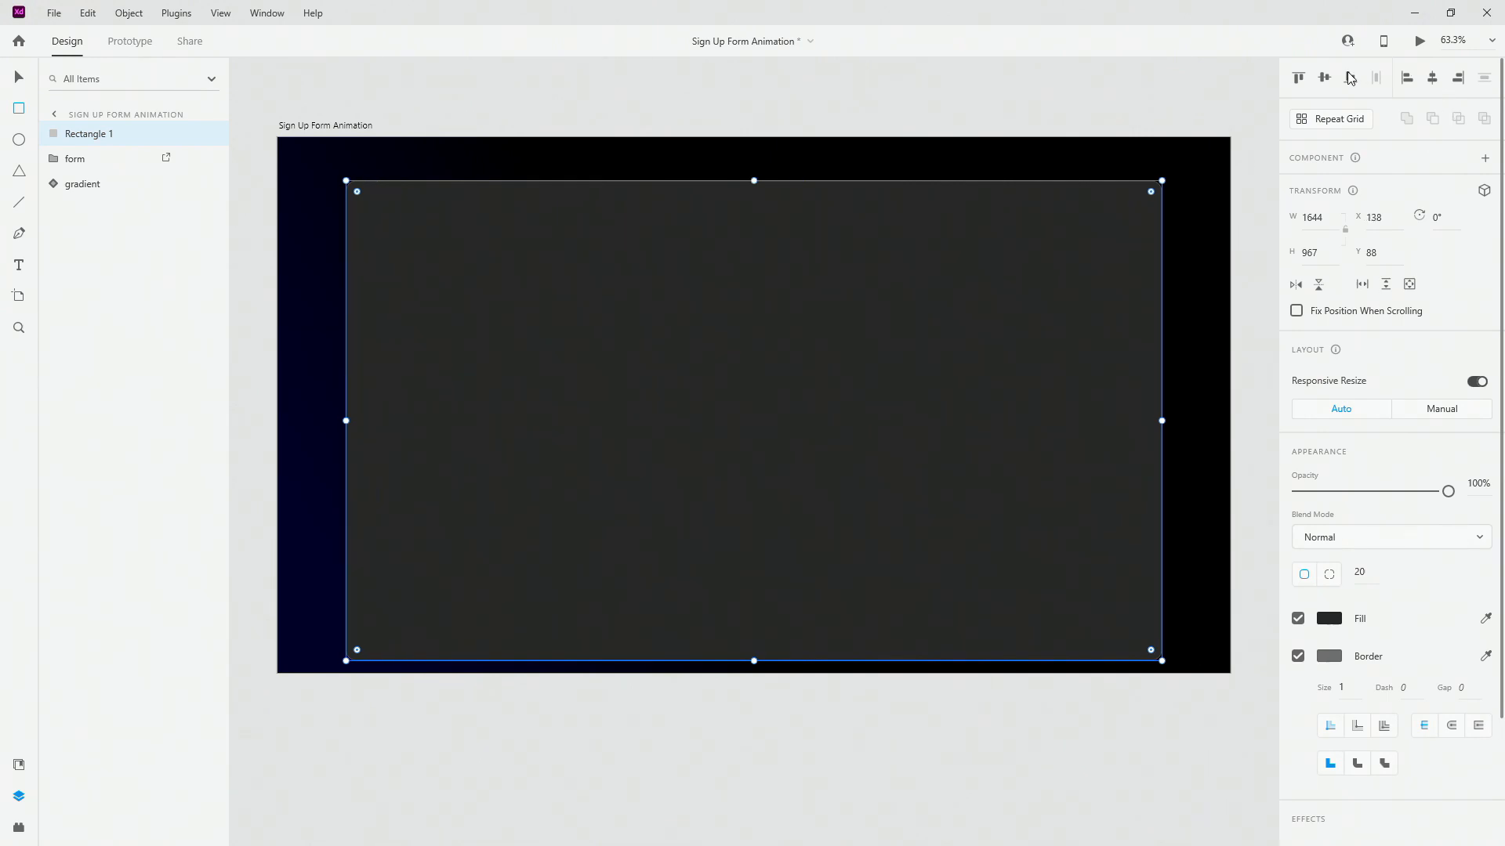
pyautogui.click(1325, 77)
# Move the rectangle to the bottom of the form group and rename it form_bg
pyautogui.click(53, 159)
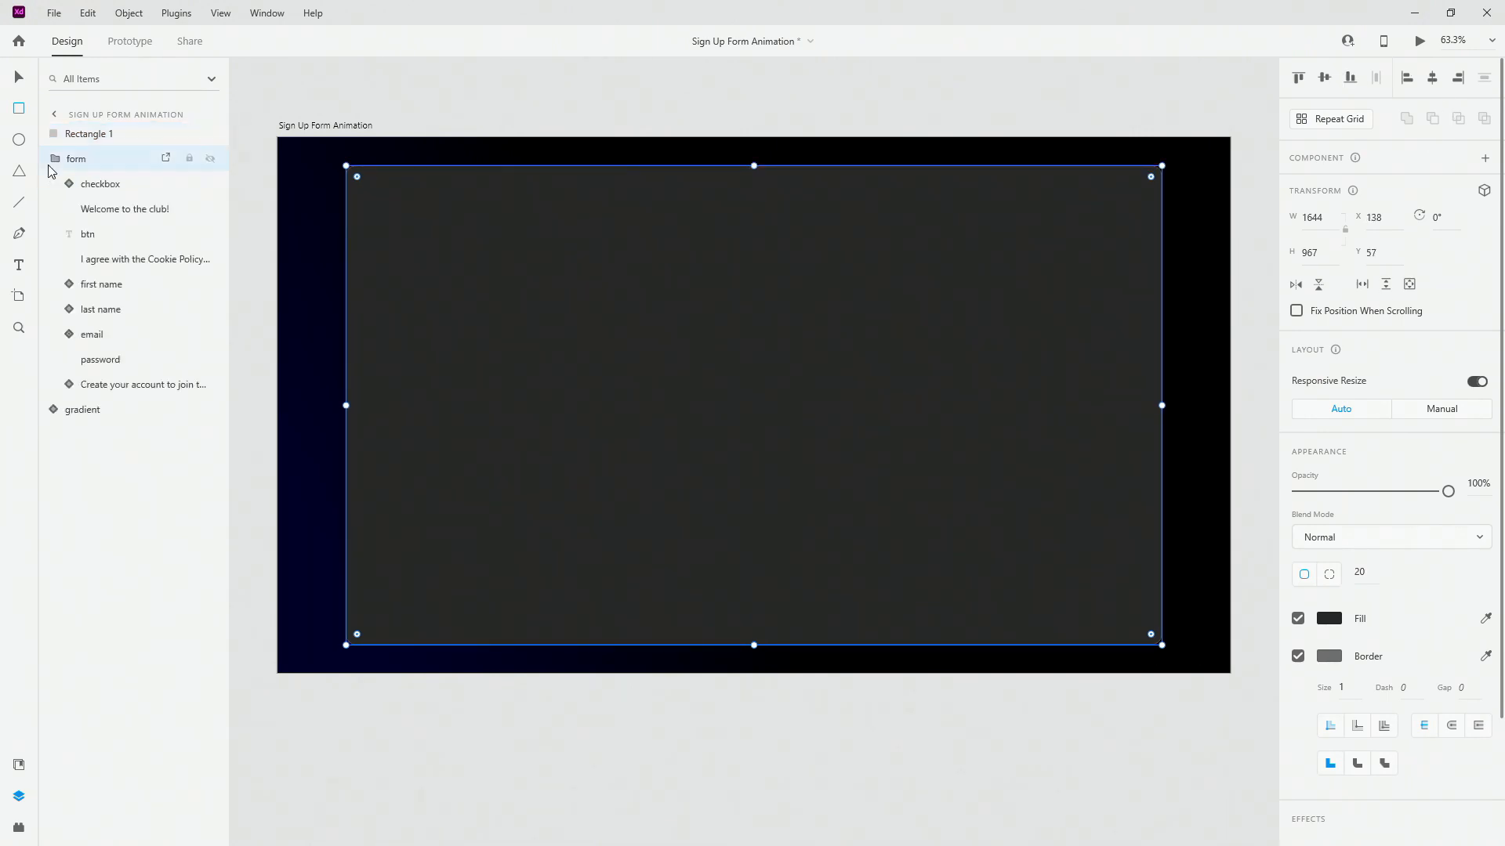
pyautogui.moveTo(94, 144); pyautogui.dragTo(98, 392)
pyautogui.doubleClick(98, 386)
pyautogui.write('f')
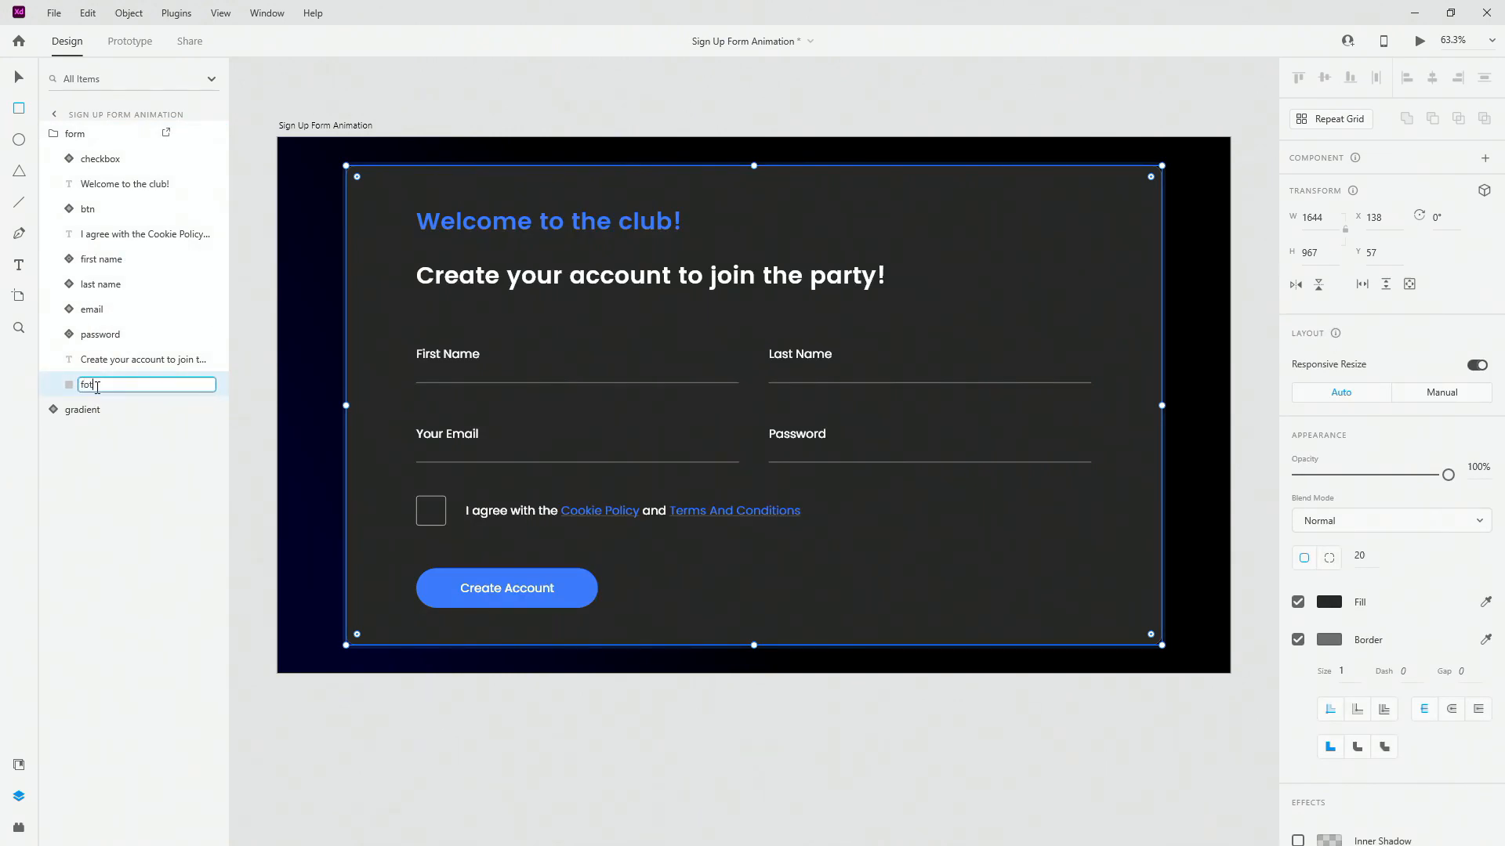
pyautogui.write('orm_bg')
pyautogui.press('Return')
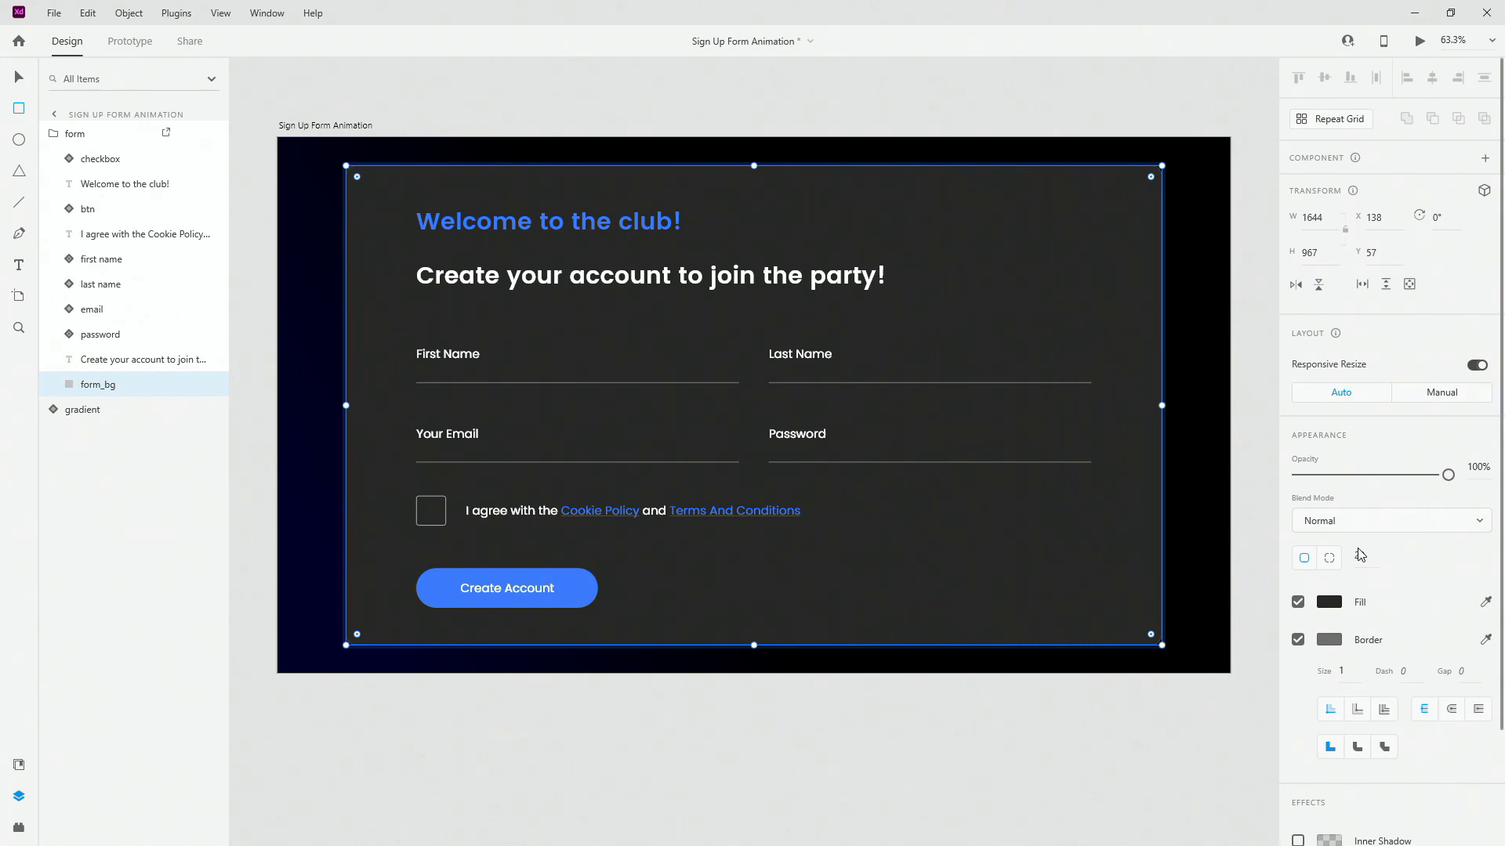
# Set the form_bg border colour to #FFFFFF at 5% opacity
pyautogui.click(1327, 640)
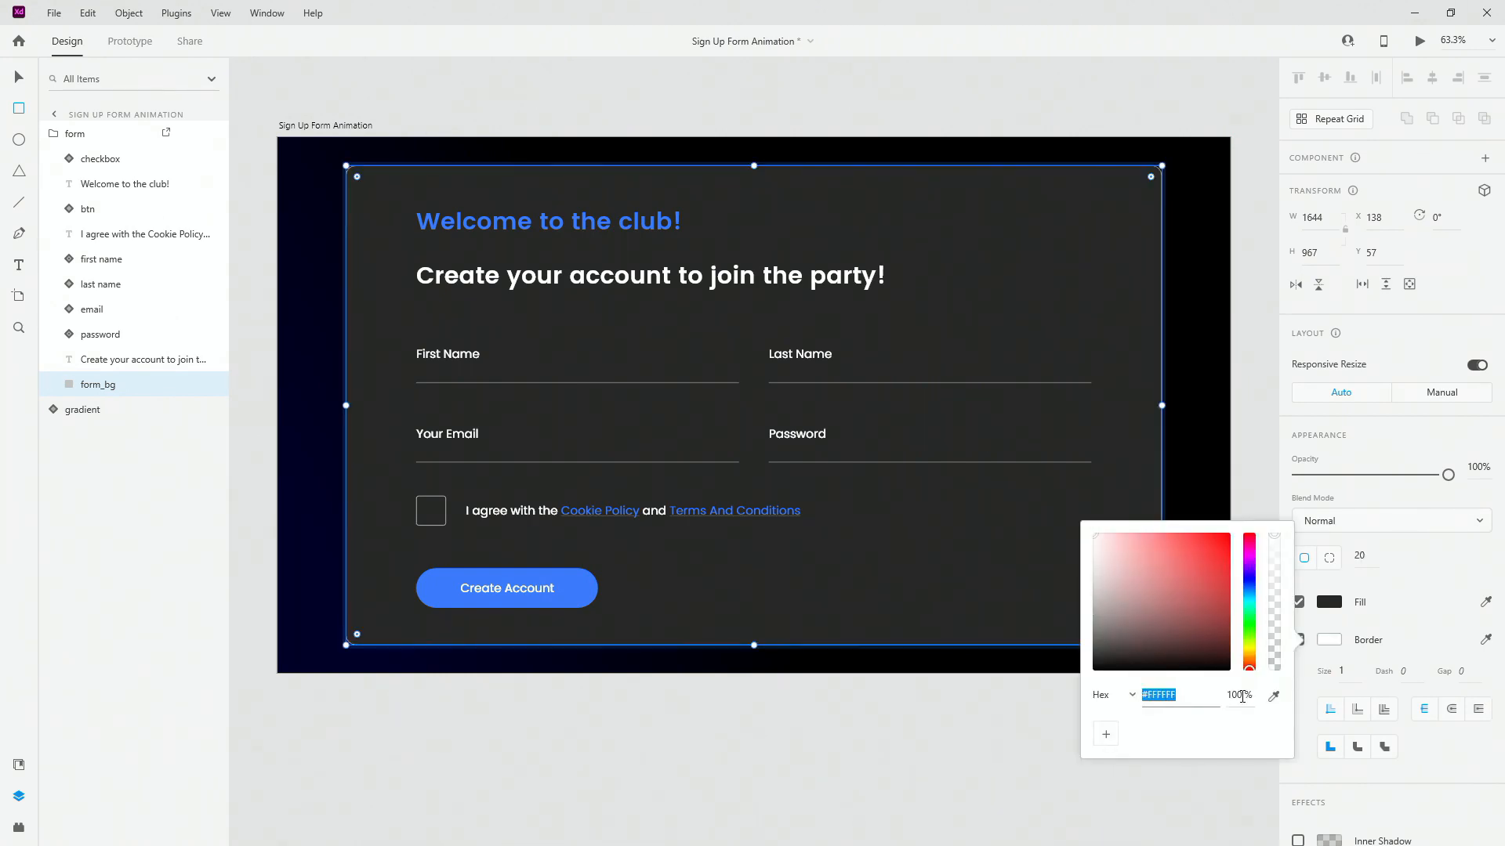
pyautogui.click(1236, 695)
pyautogui.write('5')
pyautogui.press('Return')
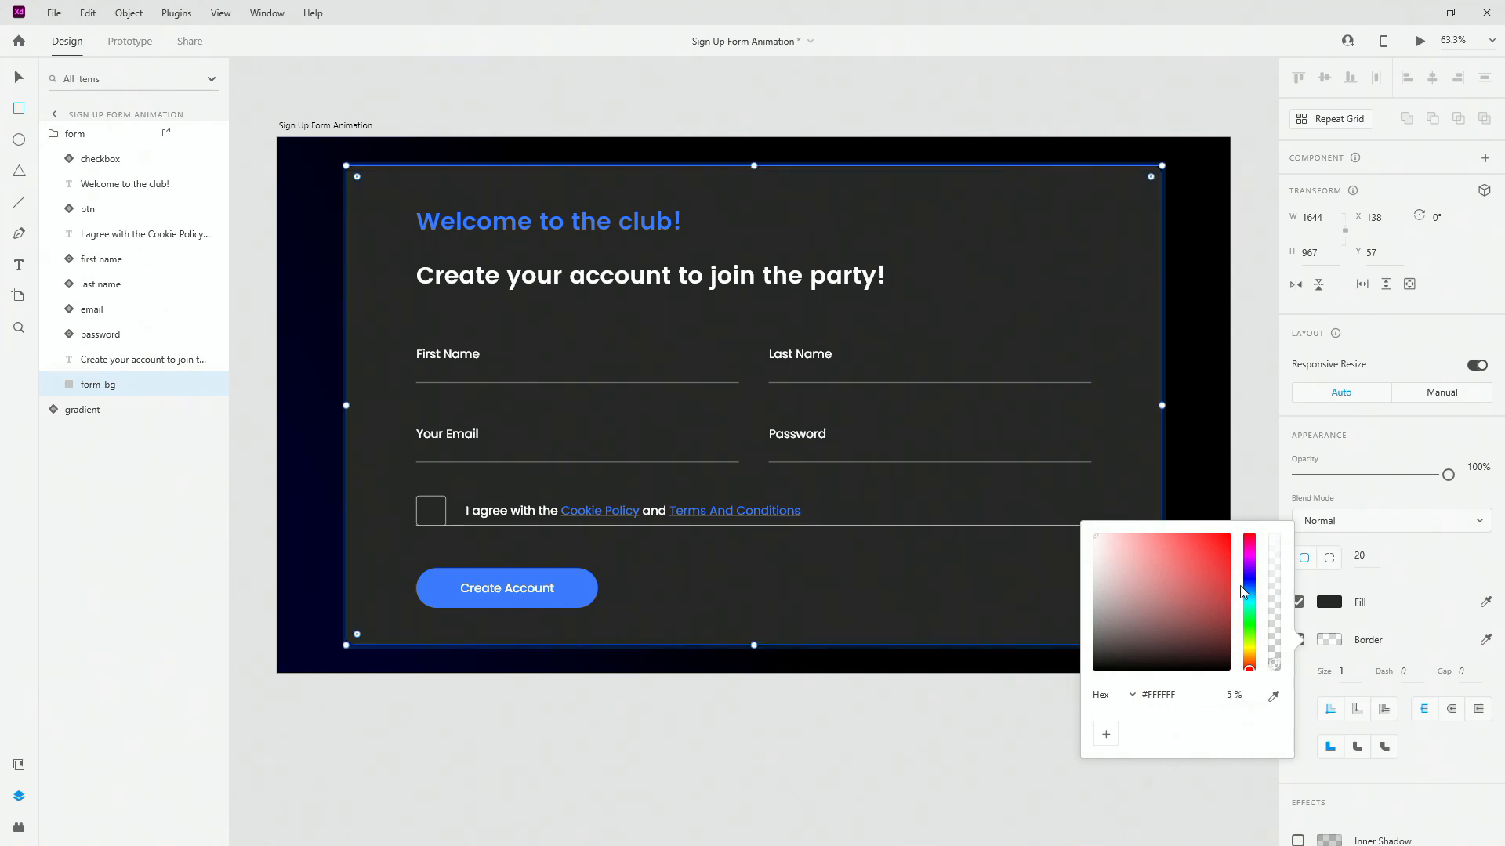
# Enable Background Blur on form_bg and set the effect's opacity to 70%
pyautogui.scroll(-4, 1424, 782)
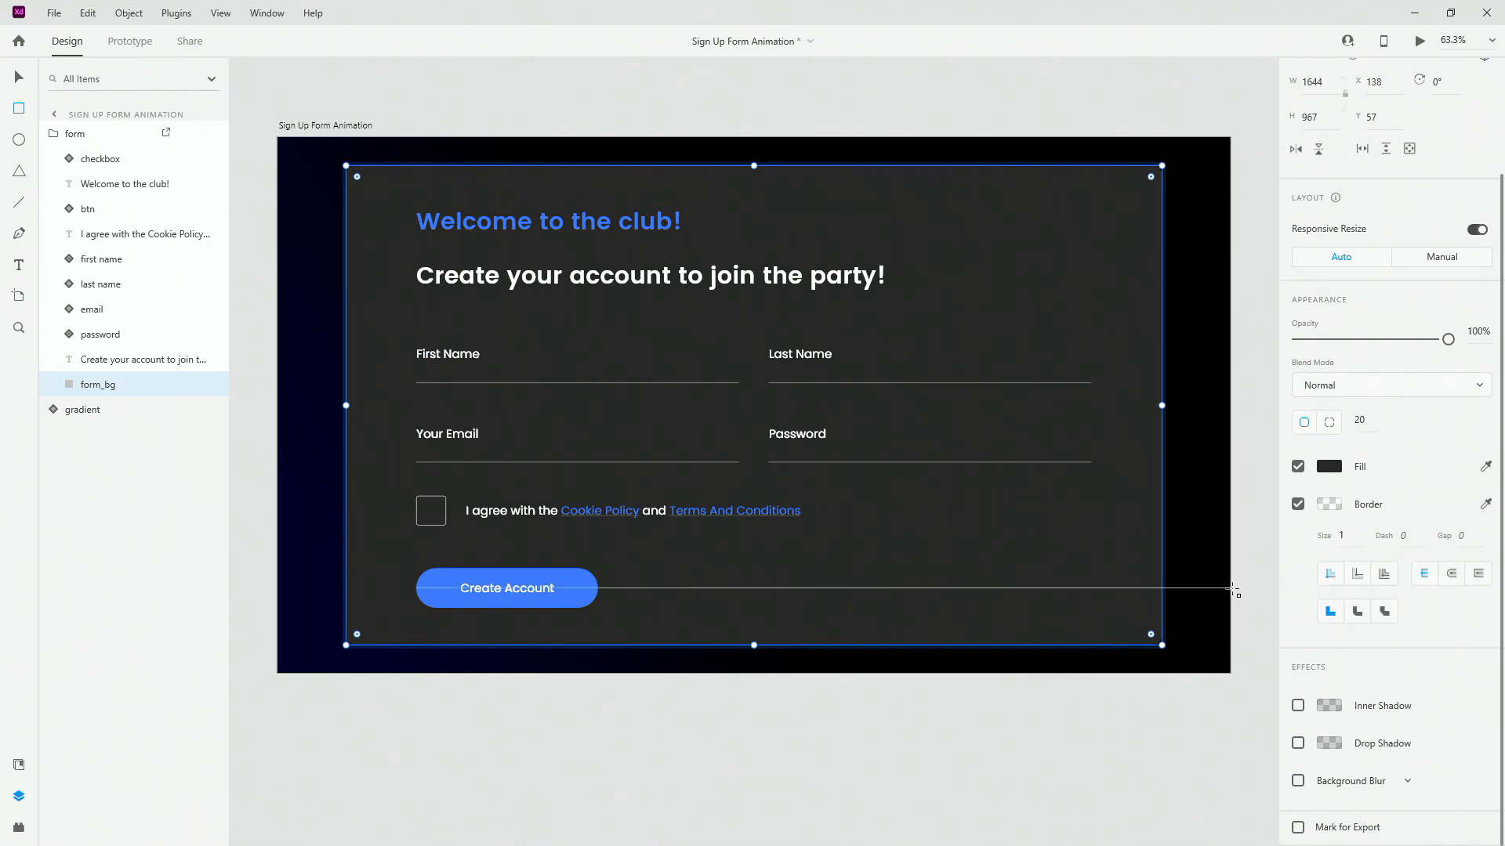
pyautogui.click(1298, 780)
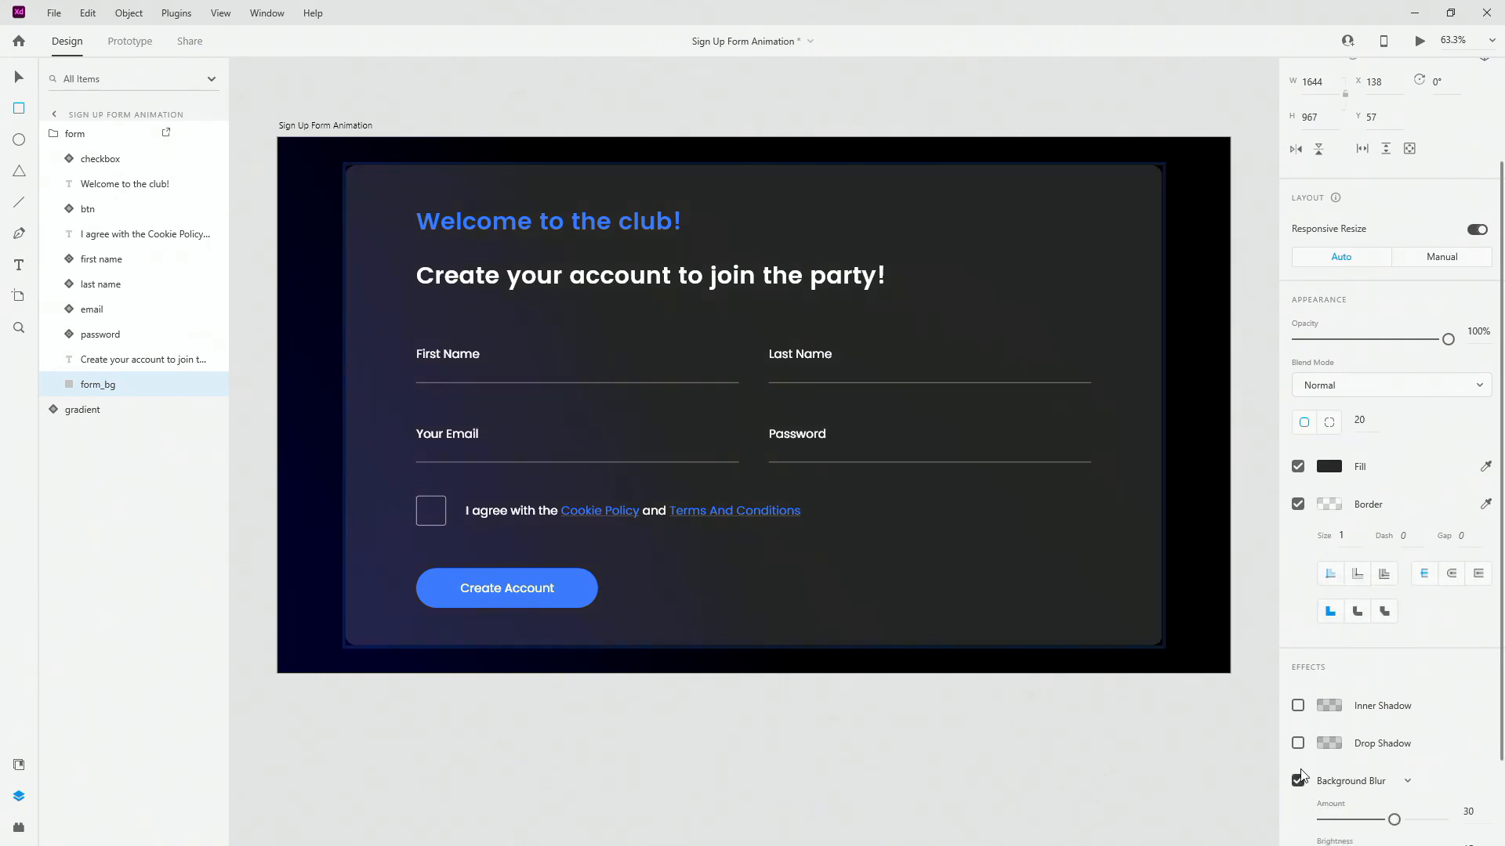
pyautogui.scroll(-3, 1382, 642)
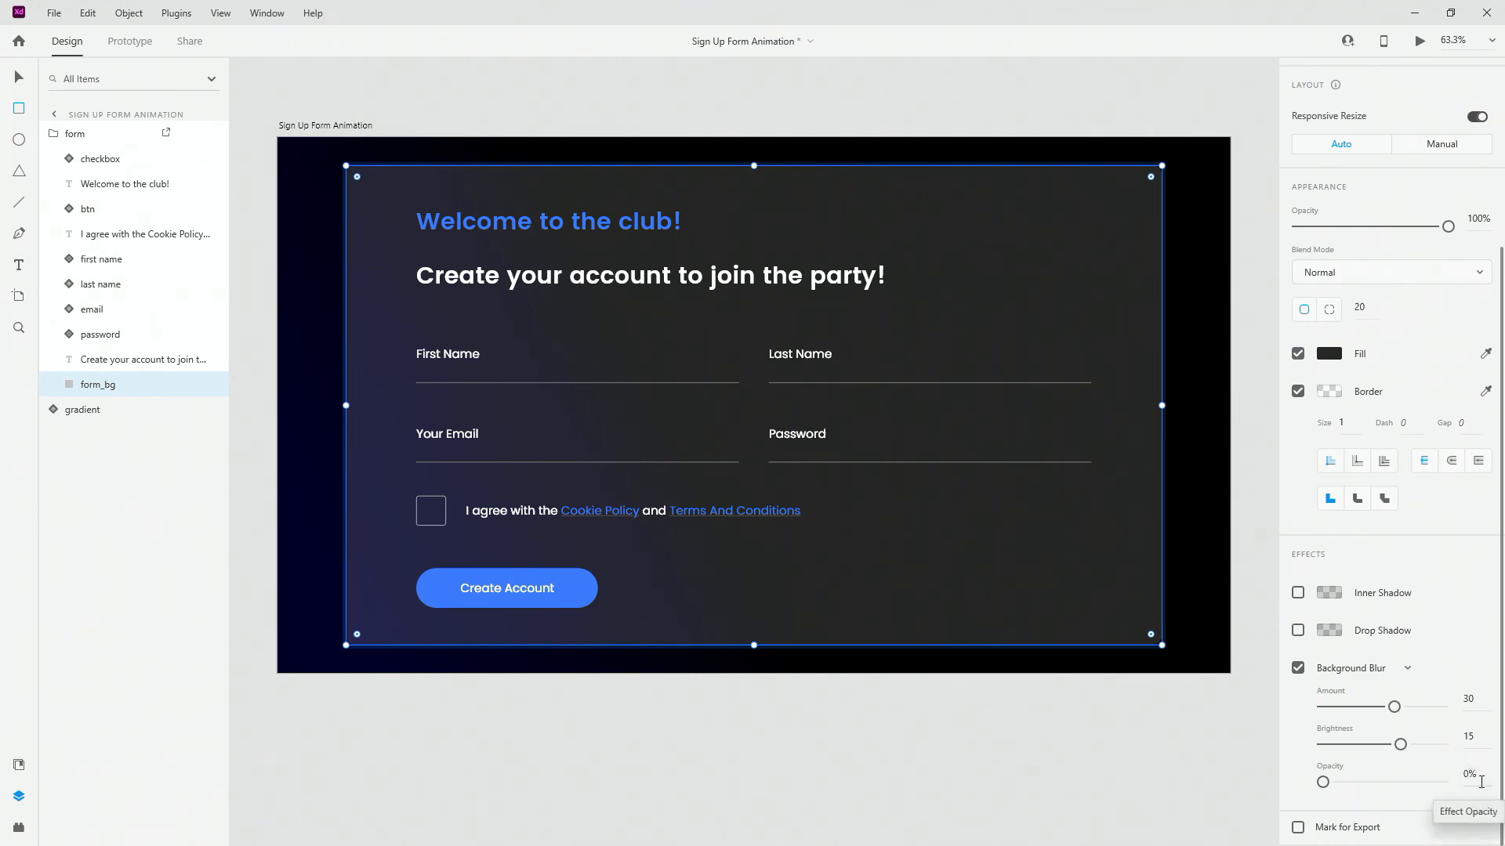
pyautogui.click(1480, 779)
pyautogui.write('7')
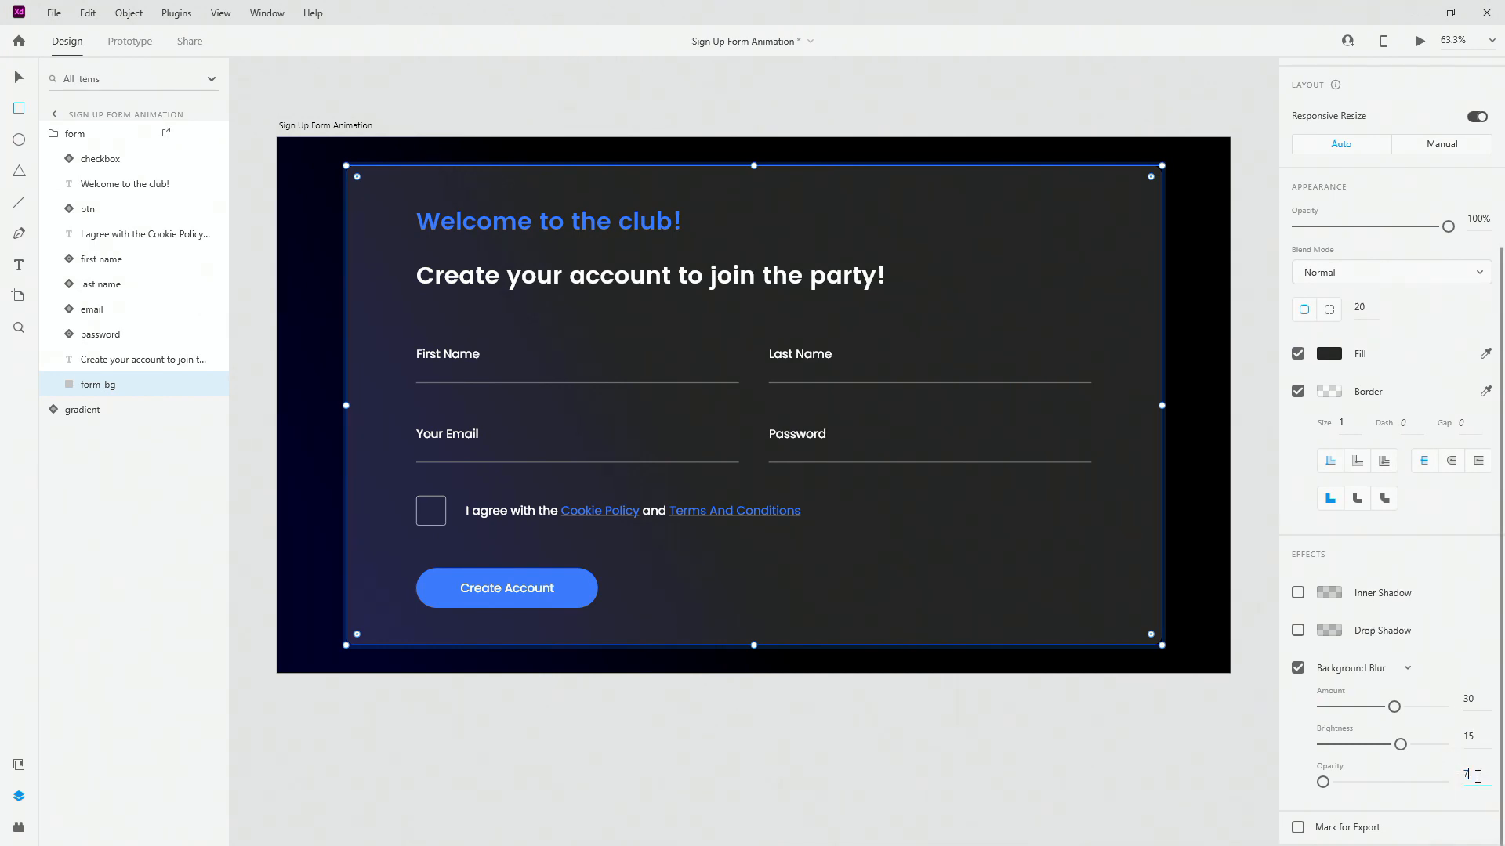
pyautogui.write('3')
pyautogui.press('Return')
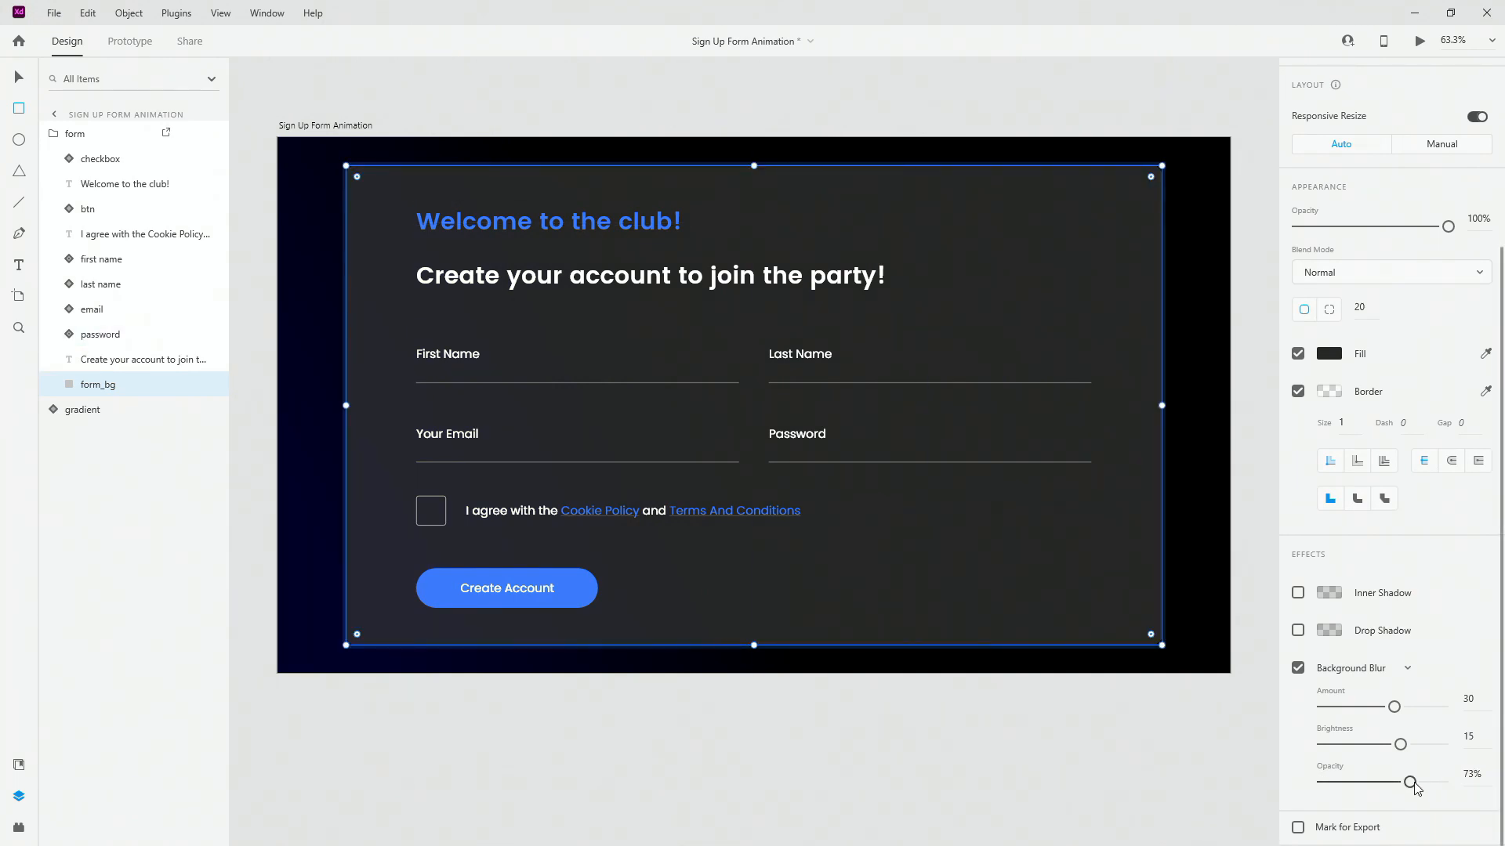
pyautogui.moveTo(1409, 782)
pyautogui.mouseDown()
pyautogui.moveTo(1334, 782)
pyautogui.moveTo(1415, 772)
pyautogui.mouseUp()
pyautogui.click(1469, 776)
pyautogui.write('70')
pyautogui.press('Return')
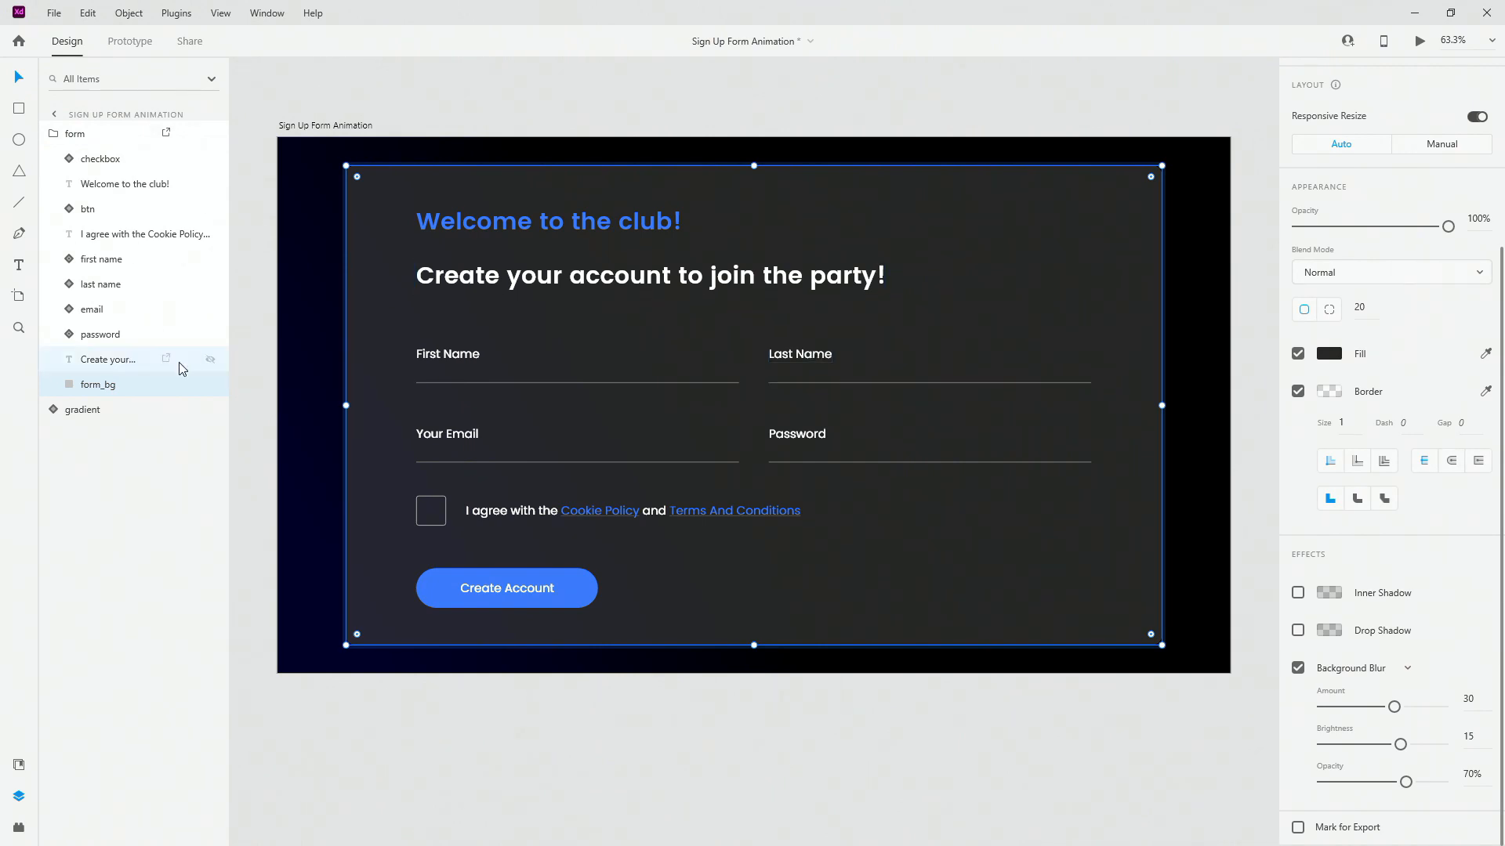
# Place the blob_bottom component at the artboard's lower-right corner and the blob_top component at its upper-left corner
pyautogui.click(52, 135)
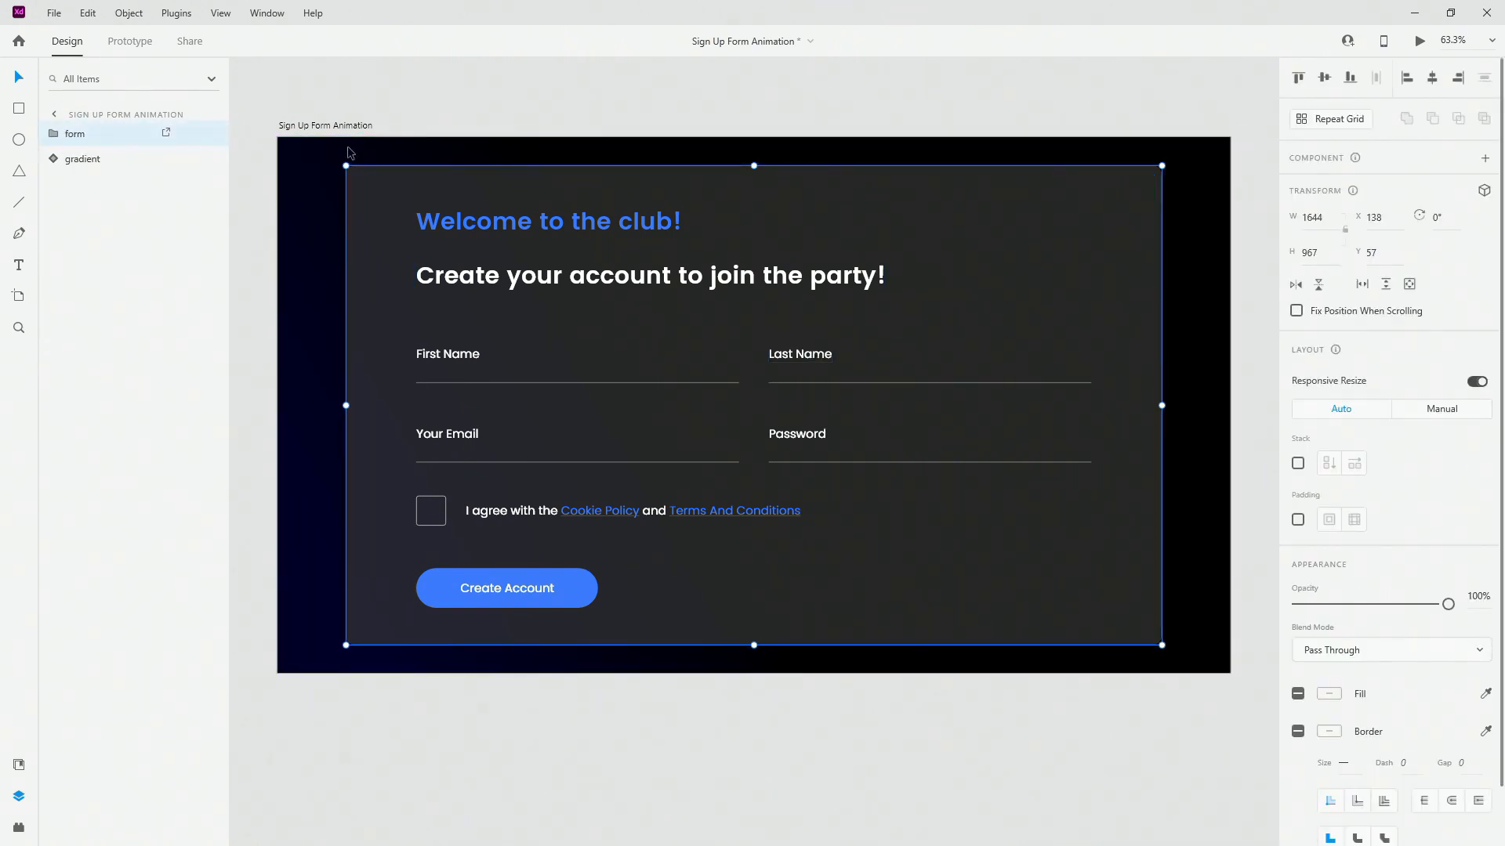
pyautogui.click(17, 766)
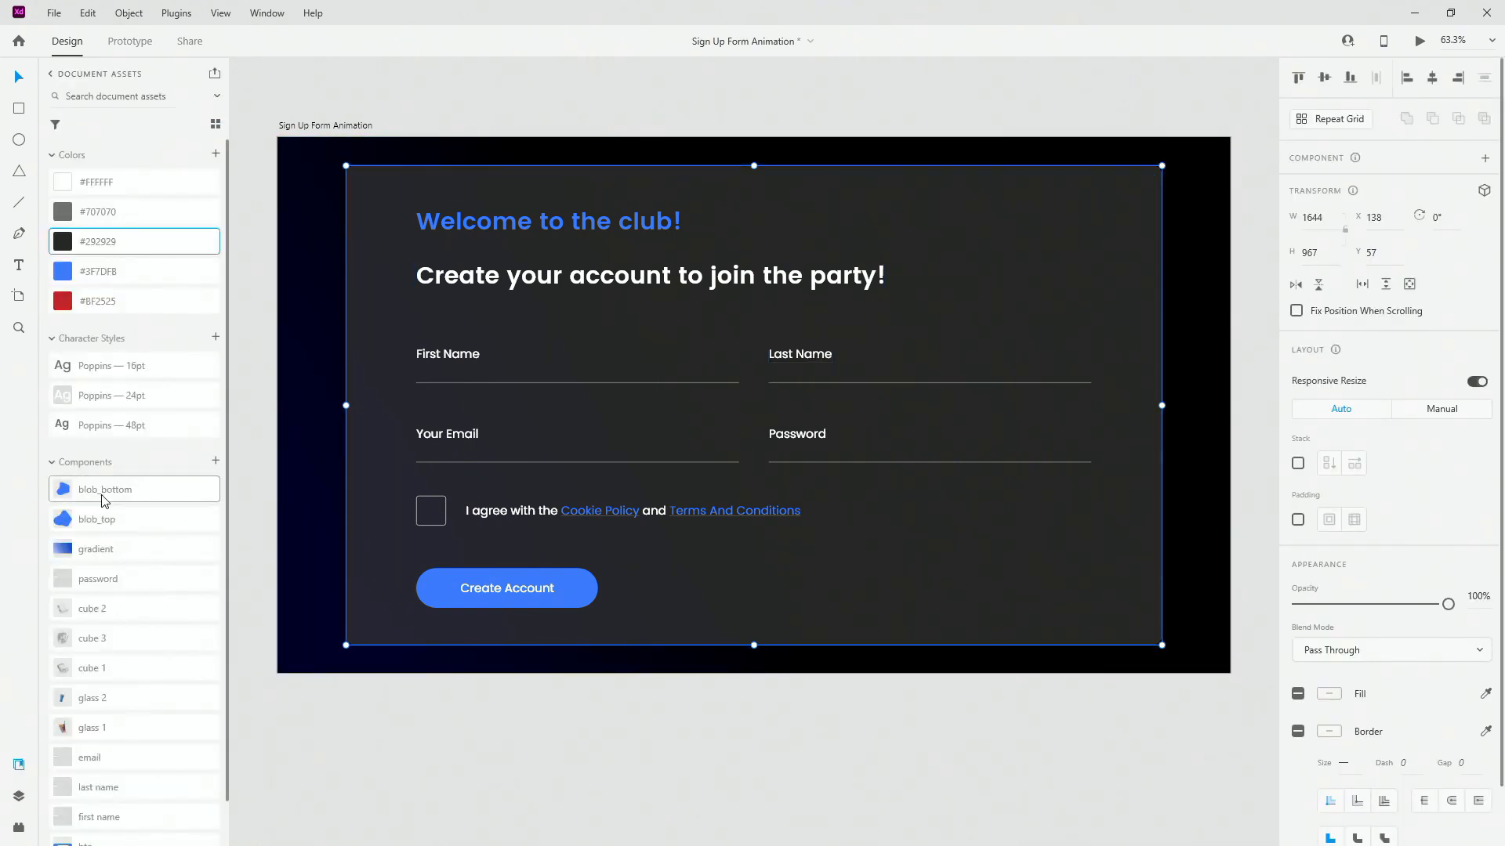
pyautogui.moveTo(106, 498); pyautogui.dragTo(1087, 564)
pyautogui.moveTo(140, 517); pyautogui.dragTo(401, 173)
# Rotate and reposition both blobs at their artboard corners, turning blob_top to -56°
pyautogui.moveTo(1211, 709); pyautogui.dragTo(1104, 595)
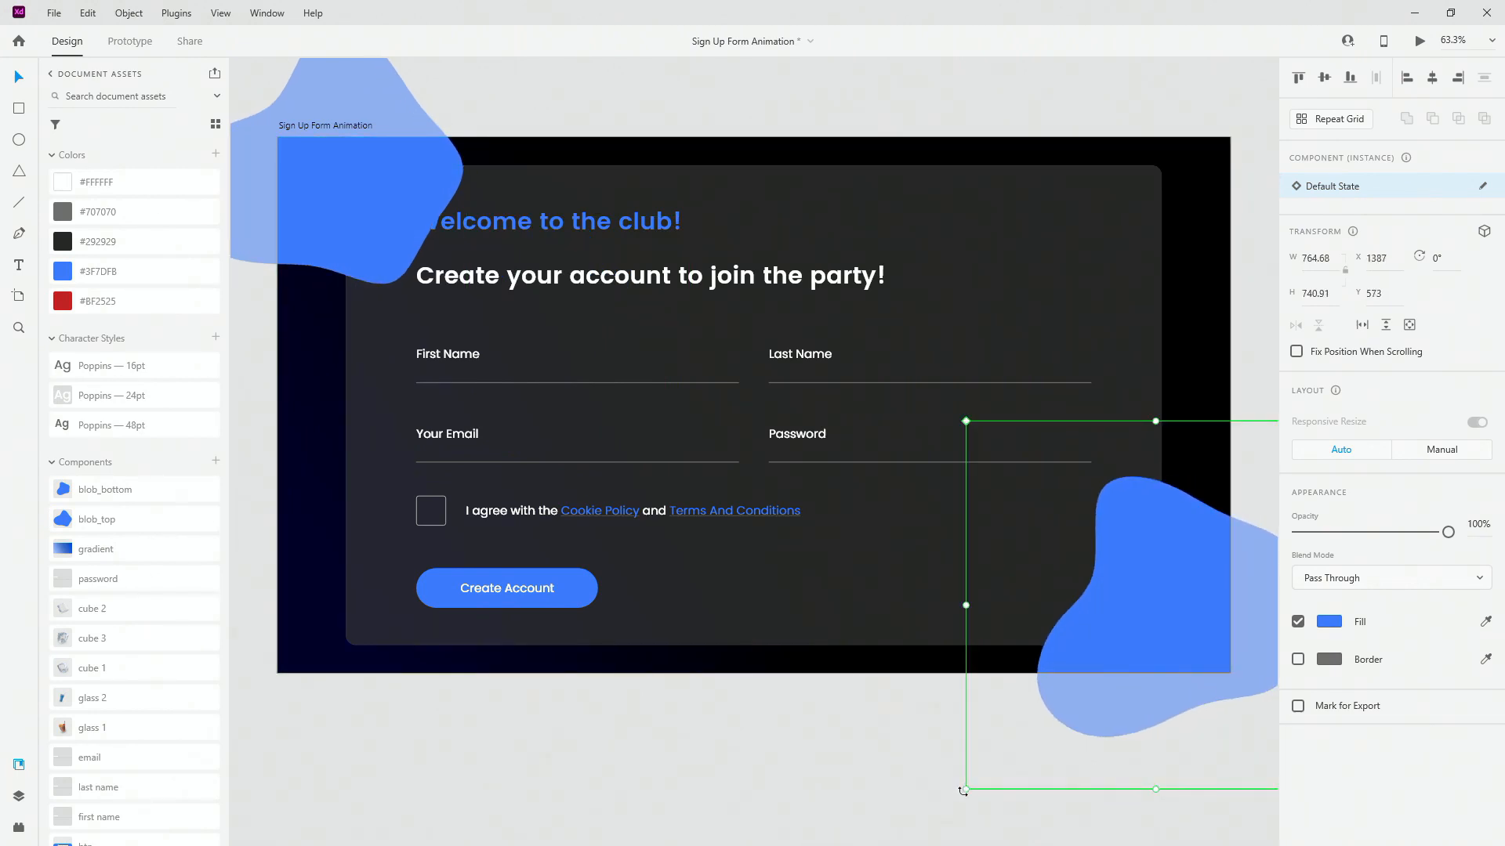
pyautogui.moveTo(957, 791); pyautogui.dragTo(1224, 554)
pyautogui.click(383, 191)
pyautogui.moveTo(366, 186); pyautogui.dragTo(373, 185)
pyautogui.moveTo(480, 305); pyautogui.dragTo(570, 88)
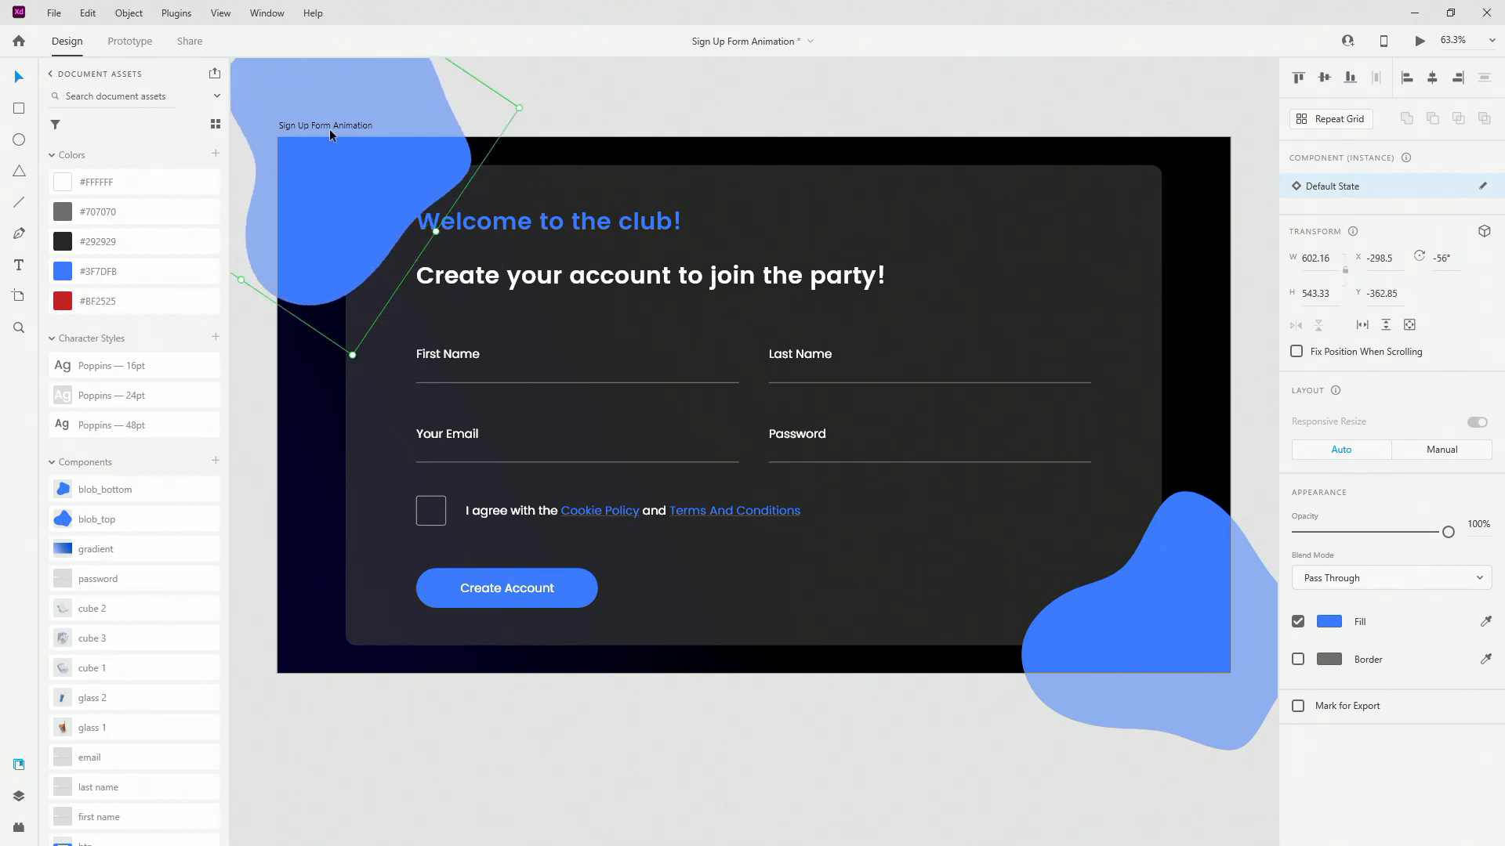
pyautogui.moveTo(340, 162); pyautogui.dragTo(345, 166)
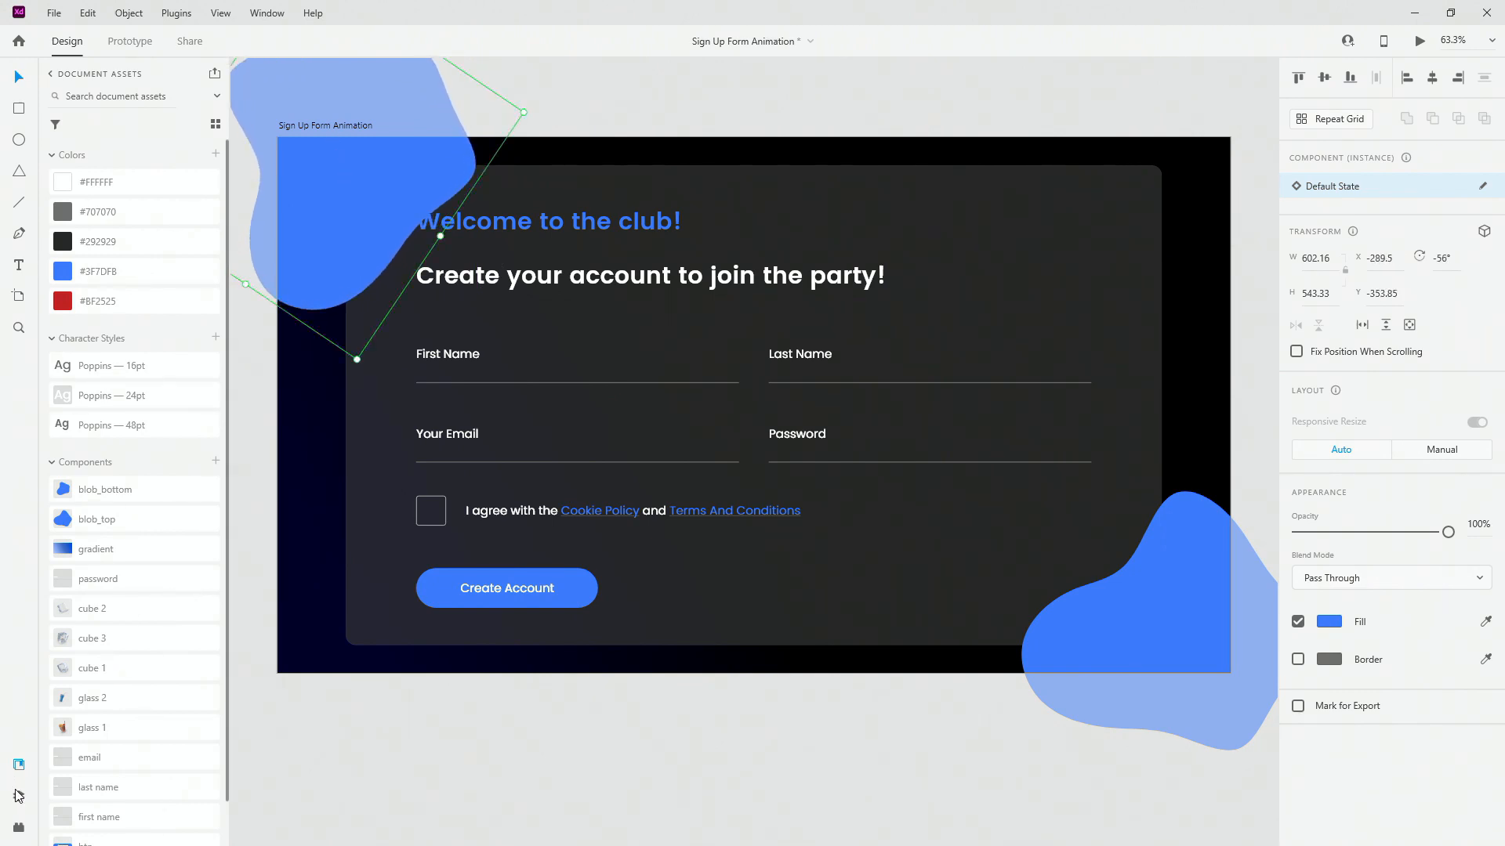
# Move blob_top and blob_bottom below the form group and above gradient in the layer order
pyautogui.click(17, 797)
pyautogui.keyDown('shift'); pyautogui.click(101, 156); pyautogui.keyUp('shift')
pyautogui.moveTo(101, 135); pyautogui.dragTo(100, 200)
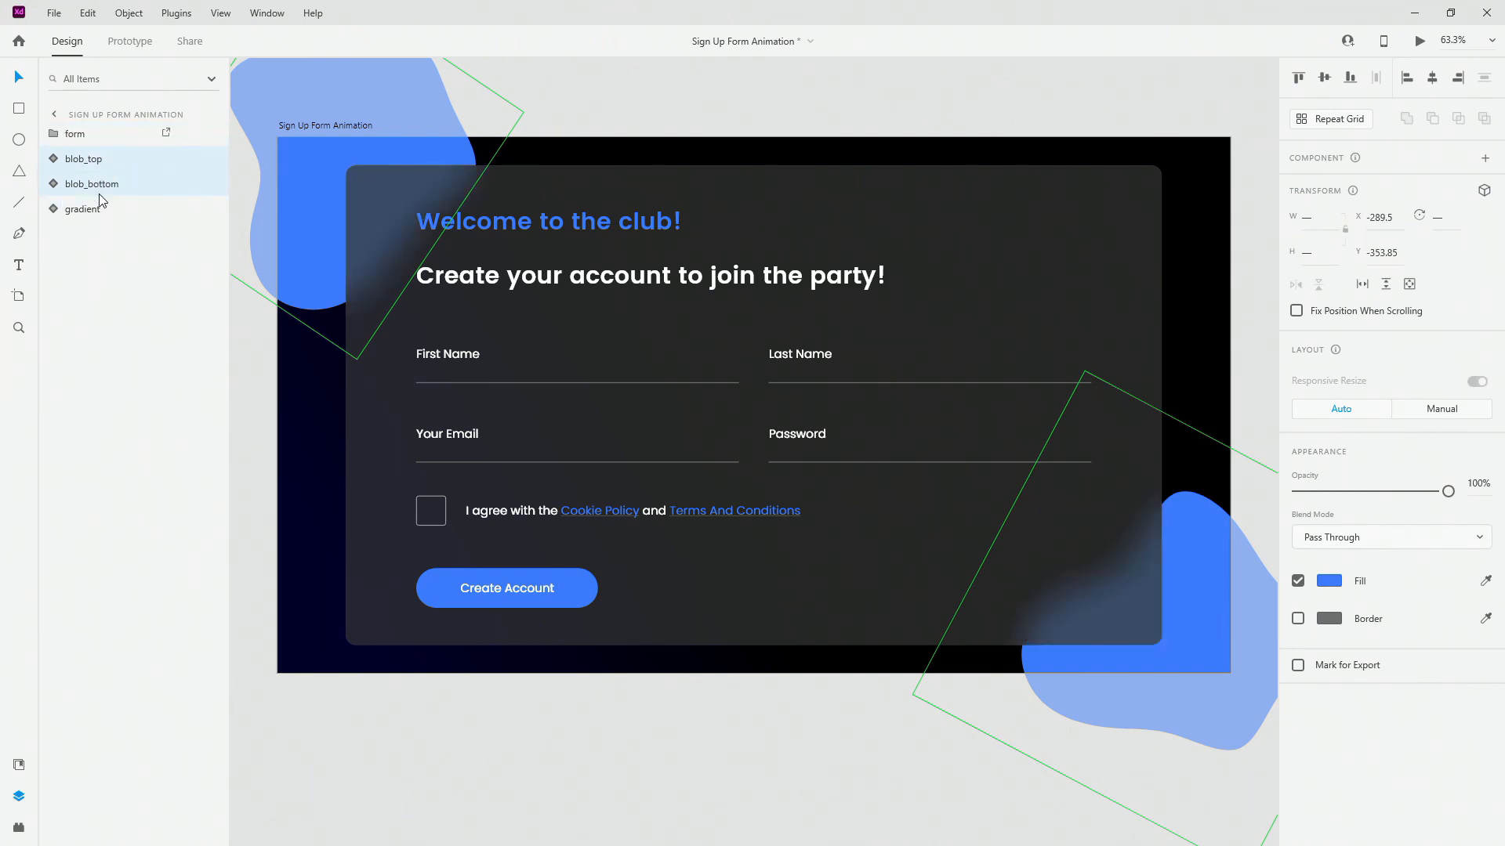
pyautogui.click(484, 92)
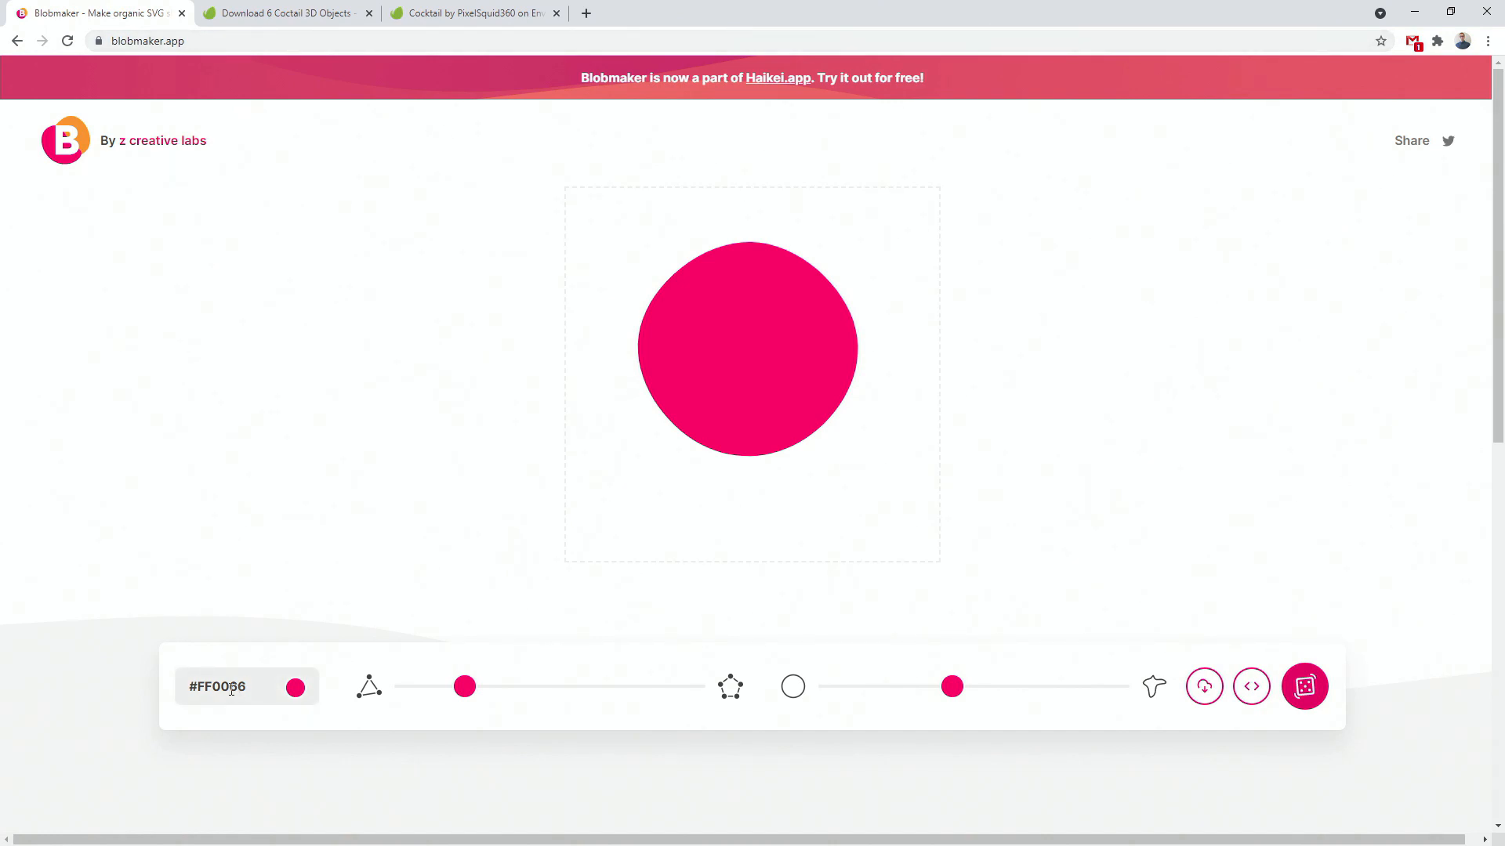
# Try out blob generation in Blobmaker with higher complexity and contrast and randomised shapes, and return to Adobe XD
pyautogui.moveTo(465, 690); pyautogui.dragTo(601, 687)
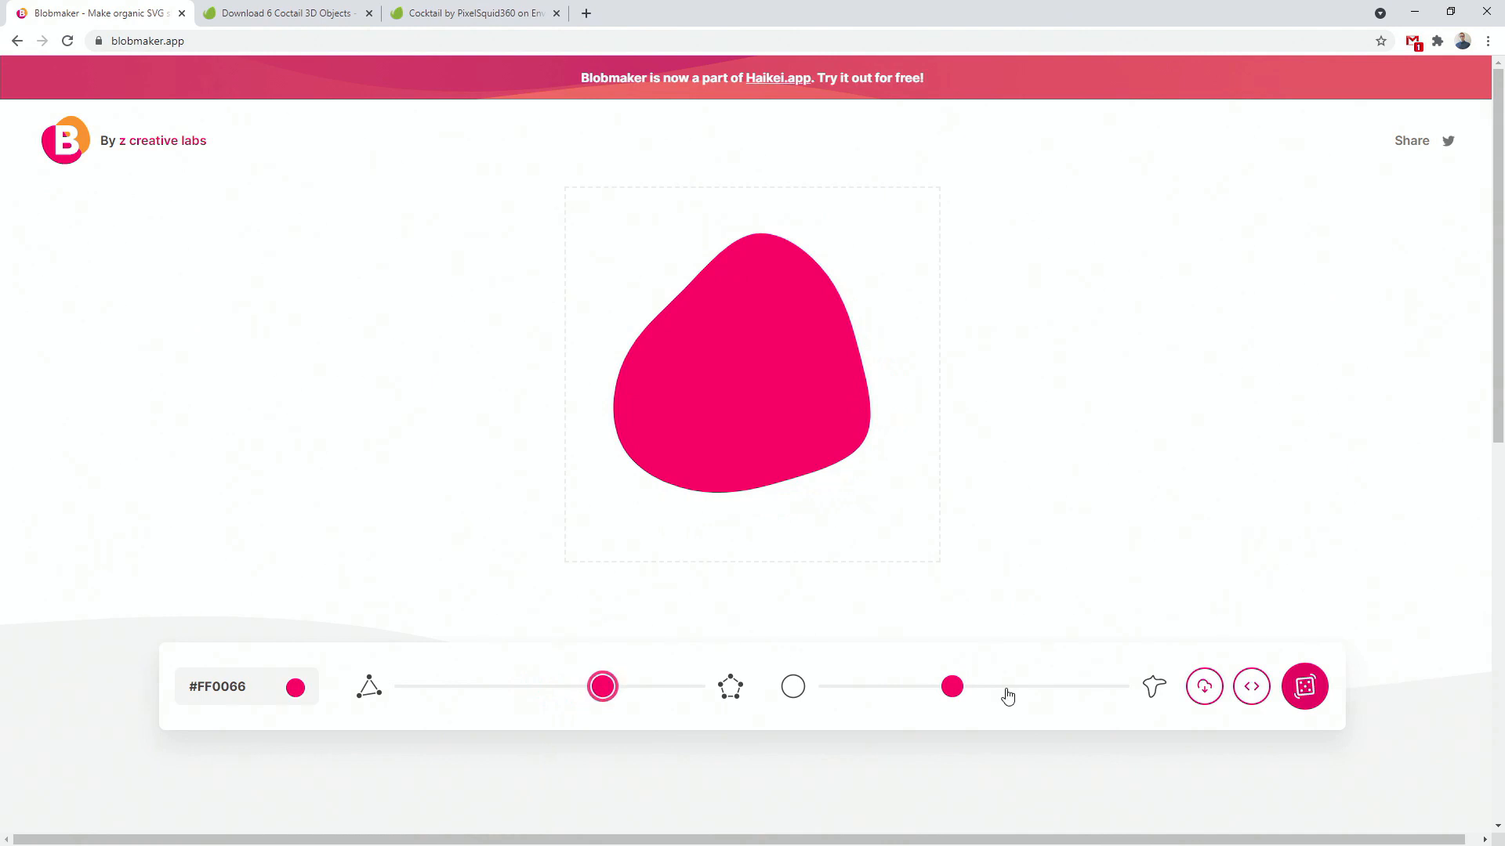
pyautogui.moveTo(940, 696); pyautogui.dragTo(1020, 690)
pyautogui.click(1304, 687)
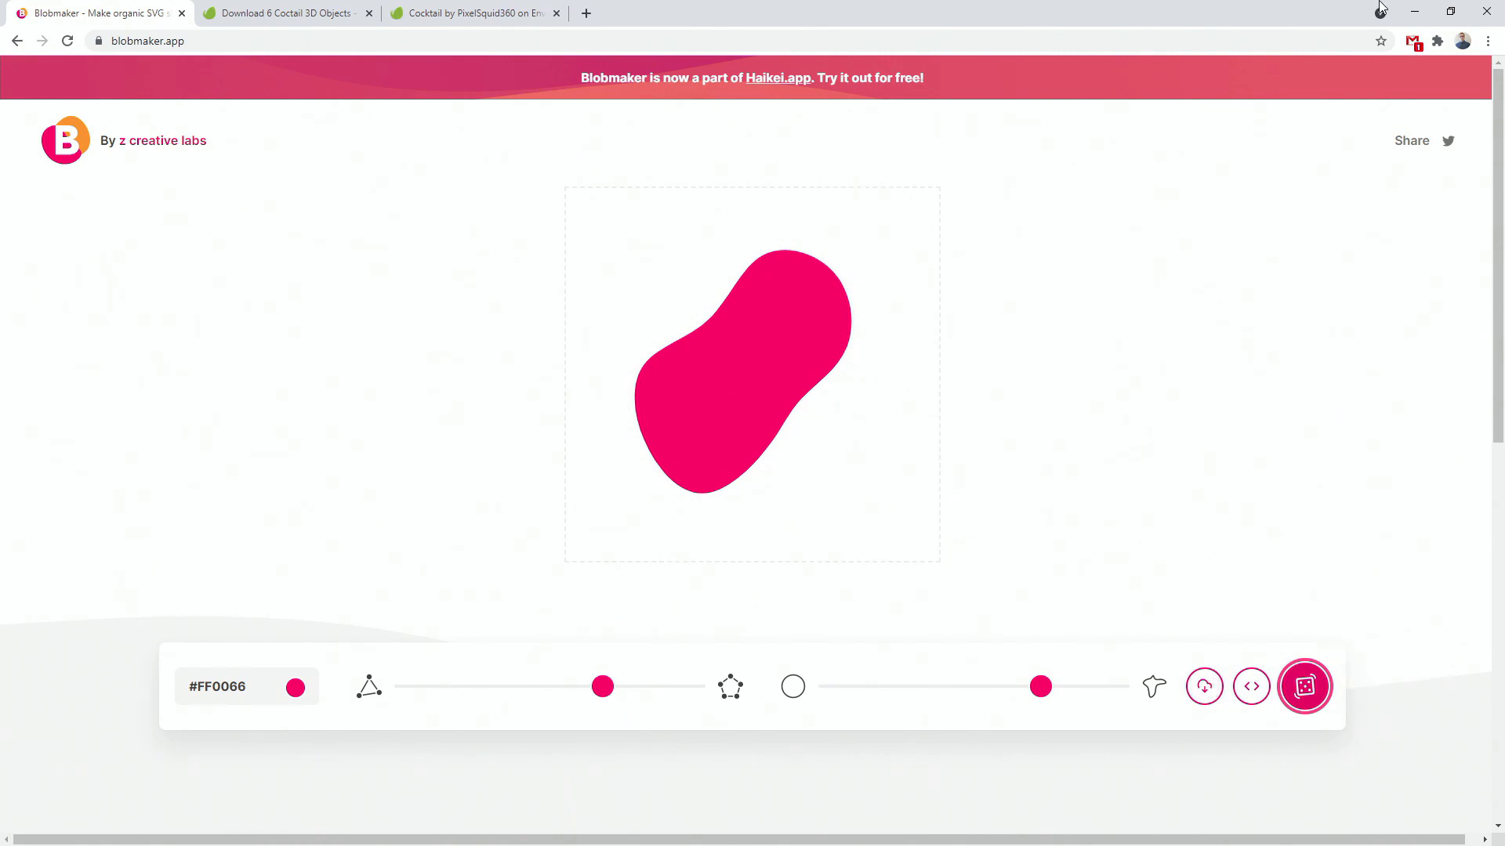
pyautogui.click(1413, 11)
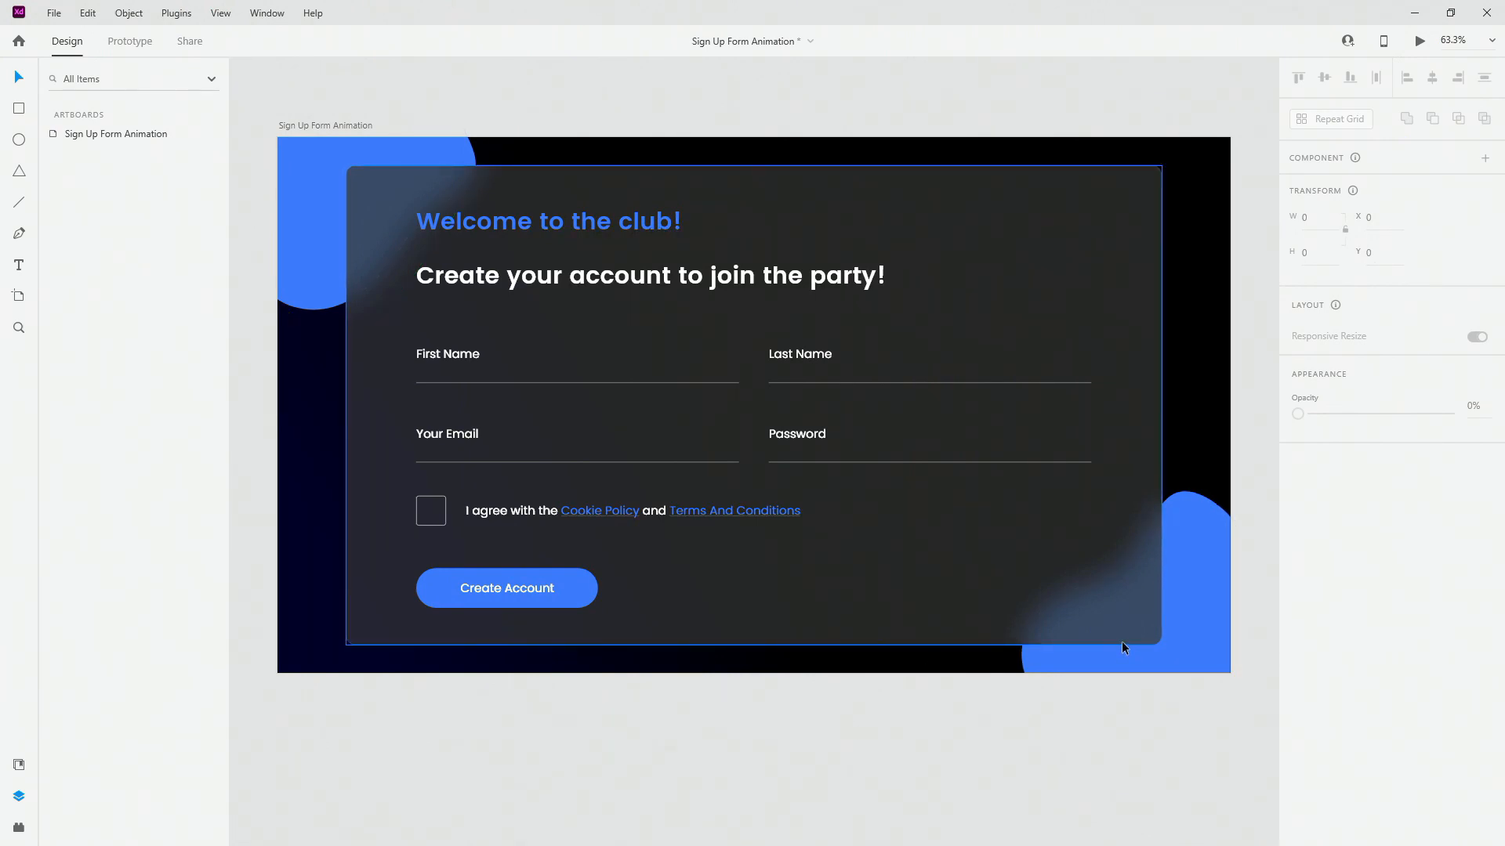
# Place the glass 1 component in the form's upper right area and glass 2 at the artboard's right edge
pyautogui.click(18, 765)
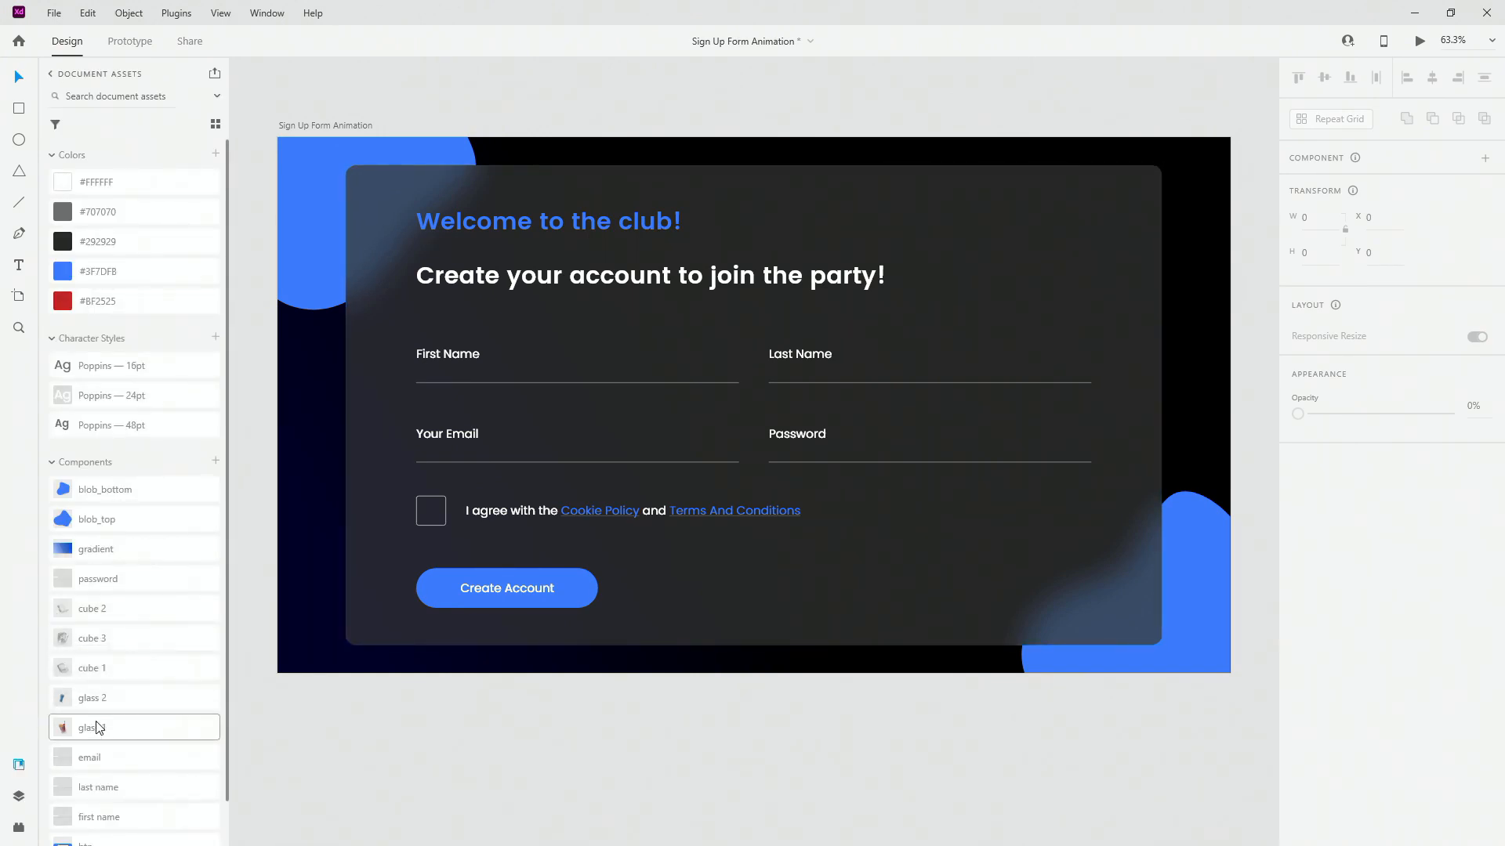
pyautogui.moveTo(97, 729); pyautogui.dragTo(875, 173)
pyautogui.moveTo(117, 701); pyautogui.dragTo(1116, 304)
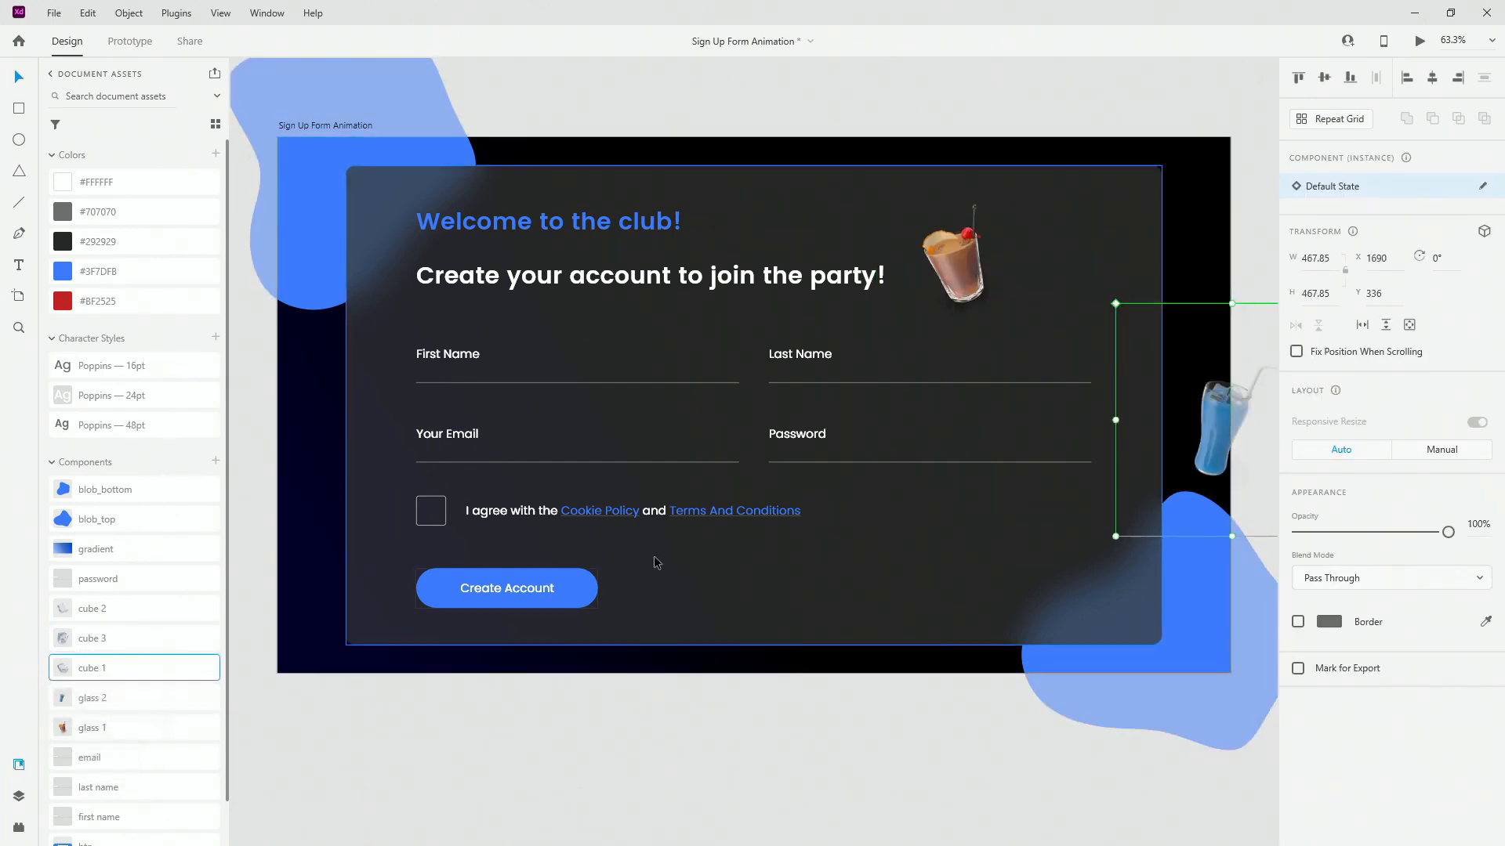
# Place the cube 1, cube 2 and cube 3 components near the form's bottom edge and arrange them in a tight cluster
pyautogui.moveTo(780, 547); pyautogui.dragTo(804, 565)
pyautogui.moveTo(90, 609); pyautogui.dragTo(901, 608)
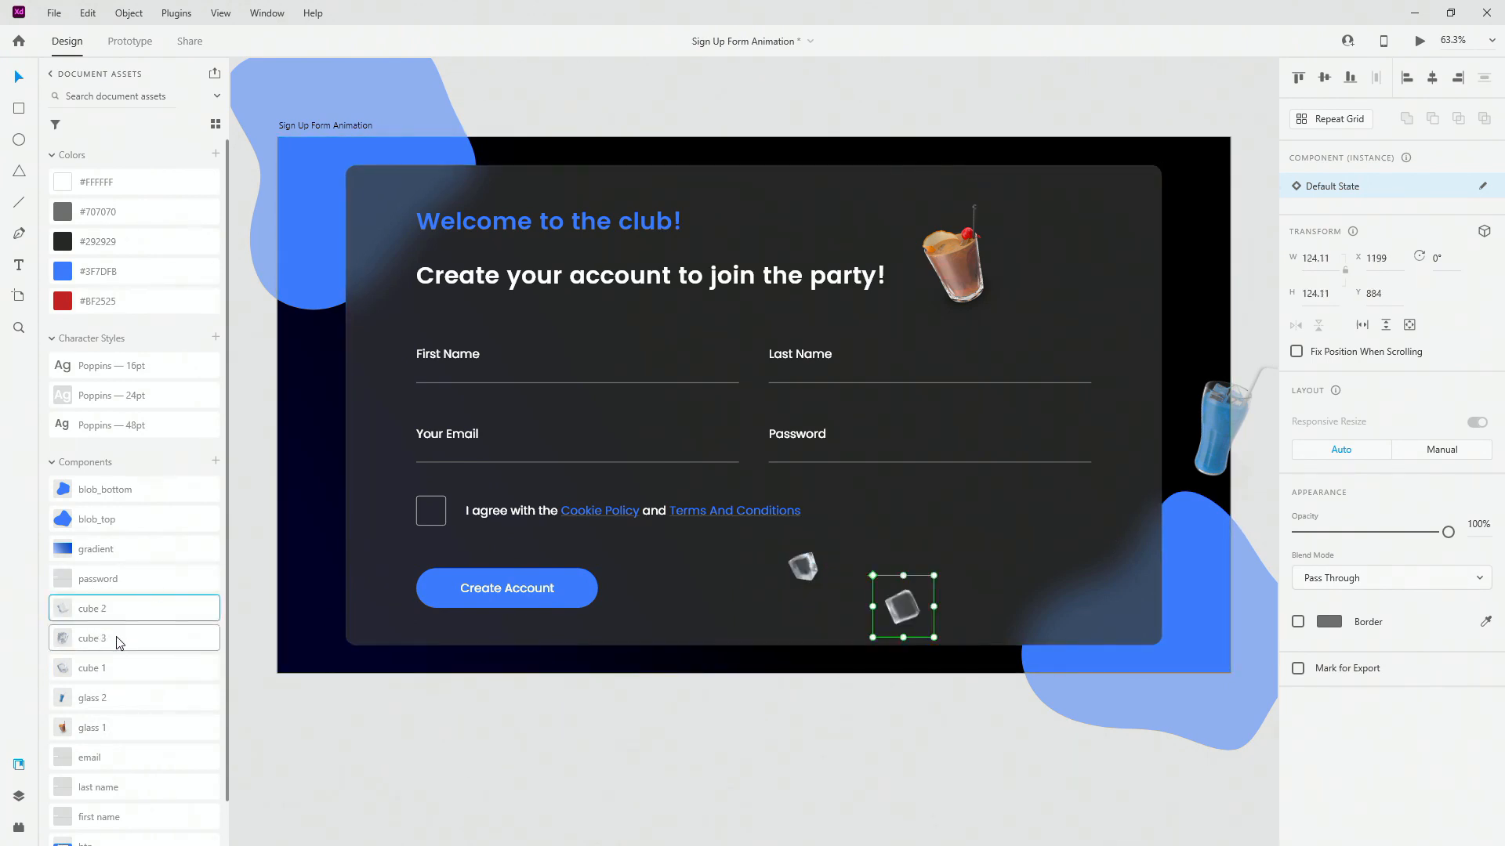
pyautogui.moveTo(118, 637); pyautogui.dragTo(813, 637)
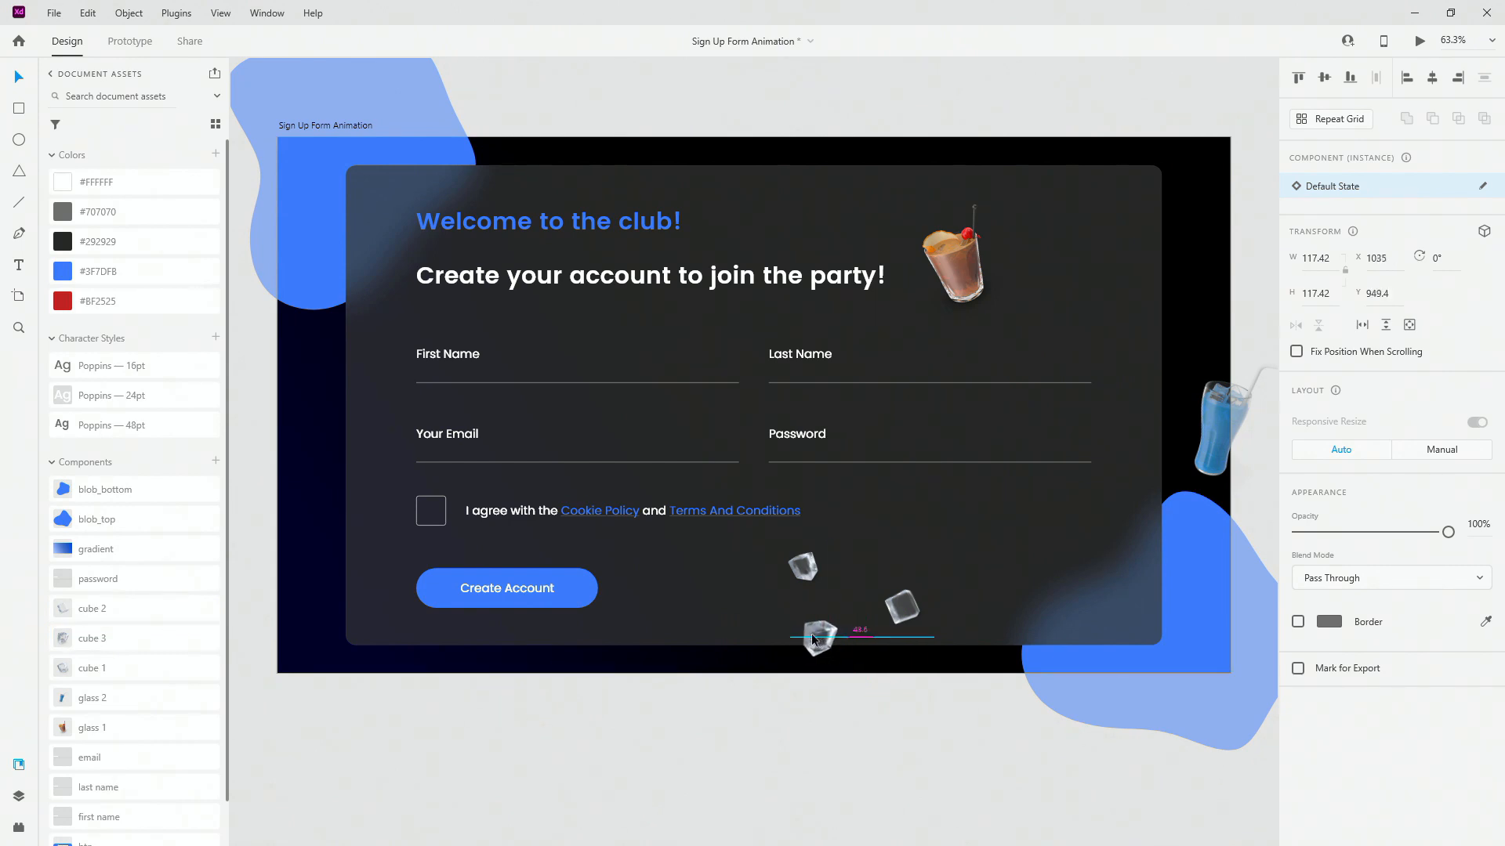
pyautogui.moveTo(896, 606); pyautogui.dragTo(873, 606)
pyautogui.moveTo(799, 554); pyautogui.dragTo(807, 571)
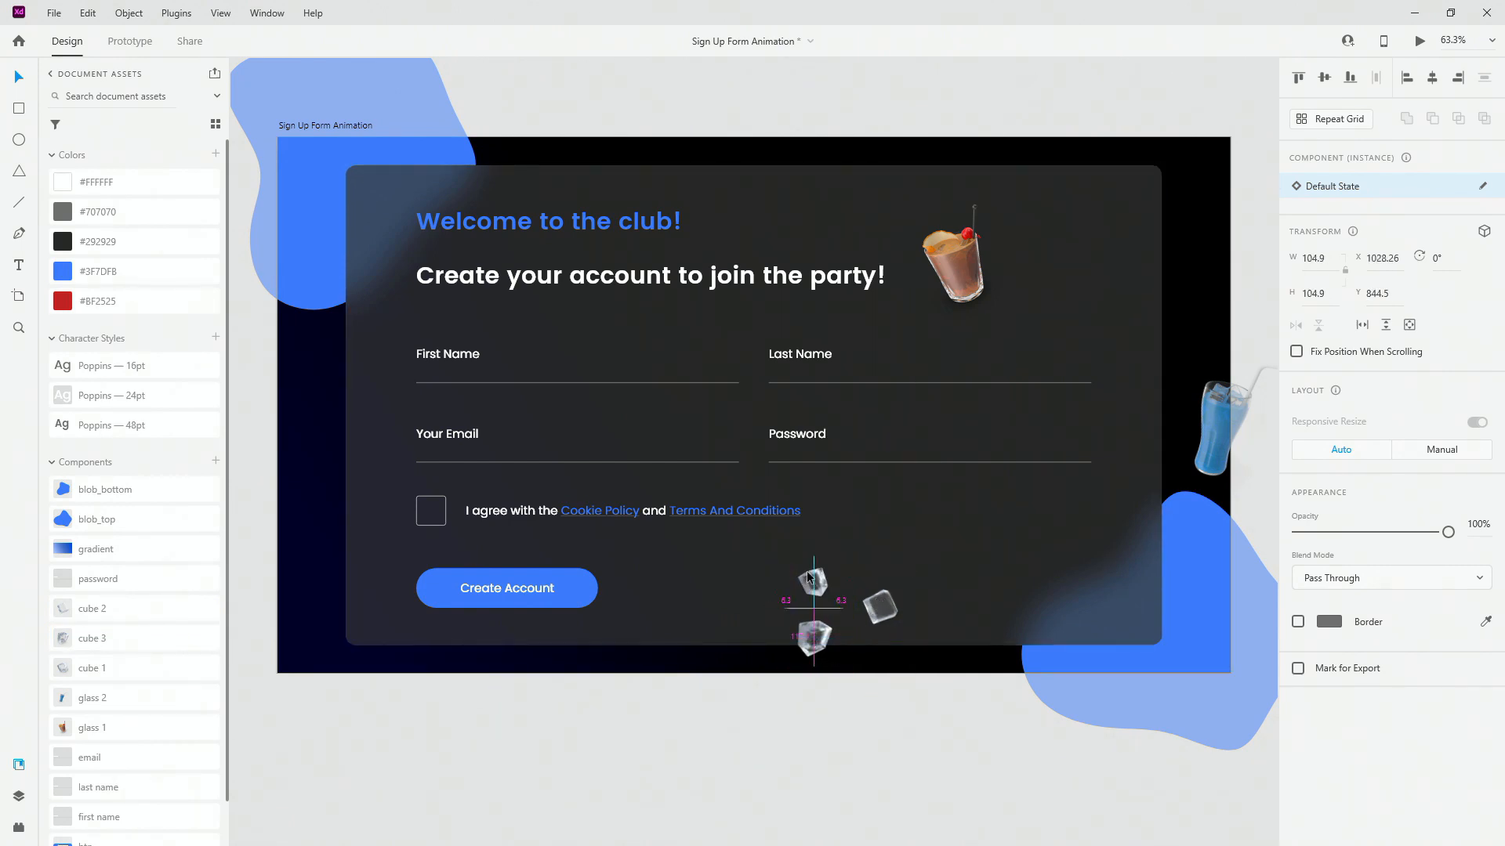
# Move both glasses to the form panel's upper-right corner, with glass 2 to the right of glass 1
pyautogui.moveTo(1206, 344); pyautogui.dragTo(1089, 208)
pyautogui.moveTo(972, 266); pyautogui.dragTo(1018, 211)
pyautogui.click(1105, 212)
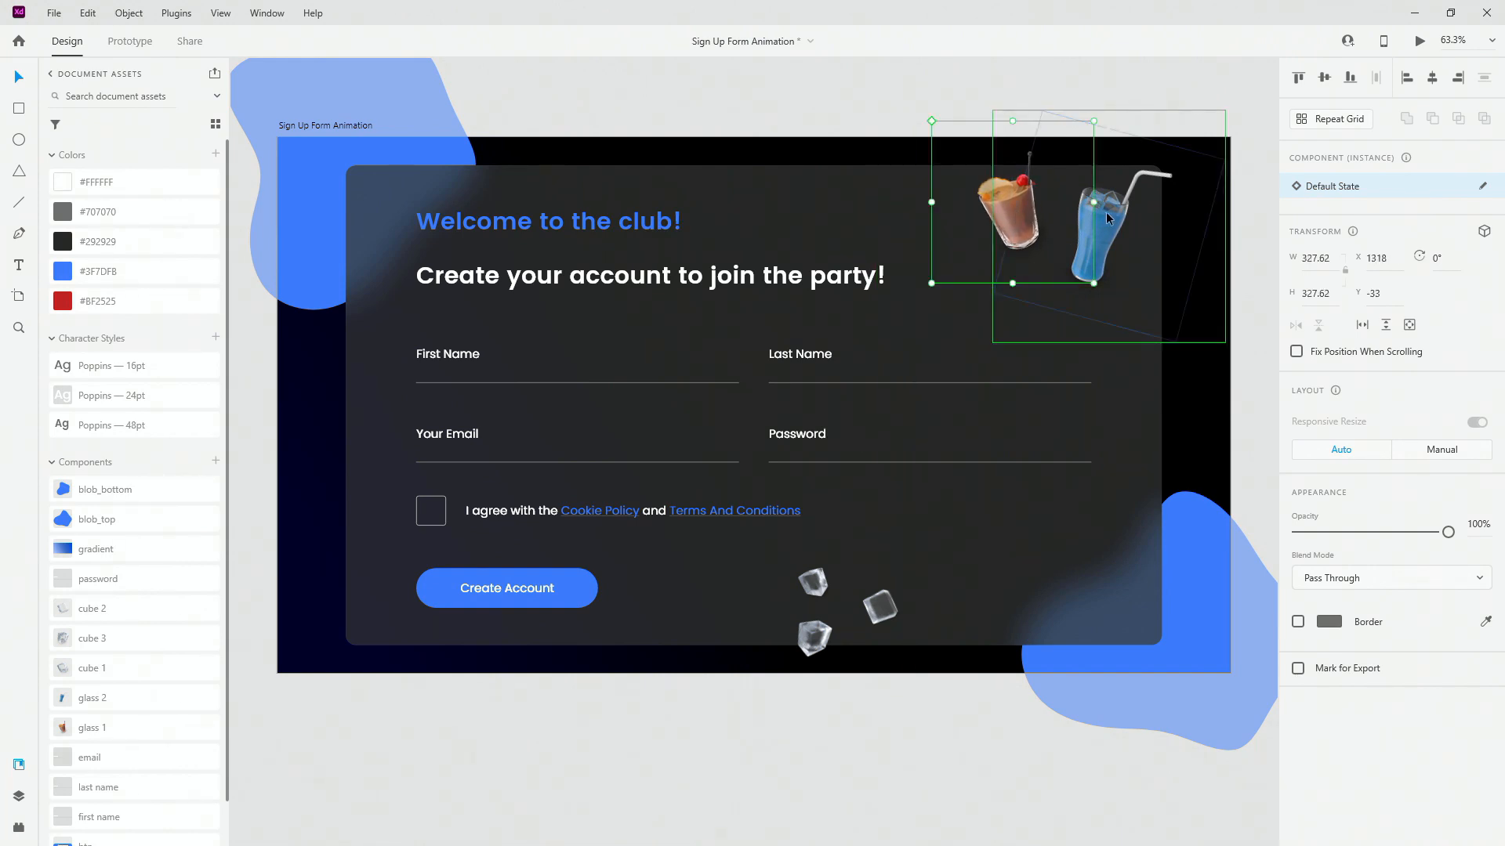
pyautogui.moveTo(1111, 210); pyautogui.dragTo(1107, 227)
pyautogui.click(1009, 207)
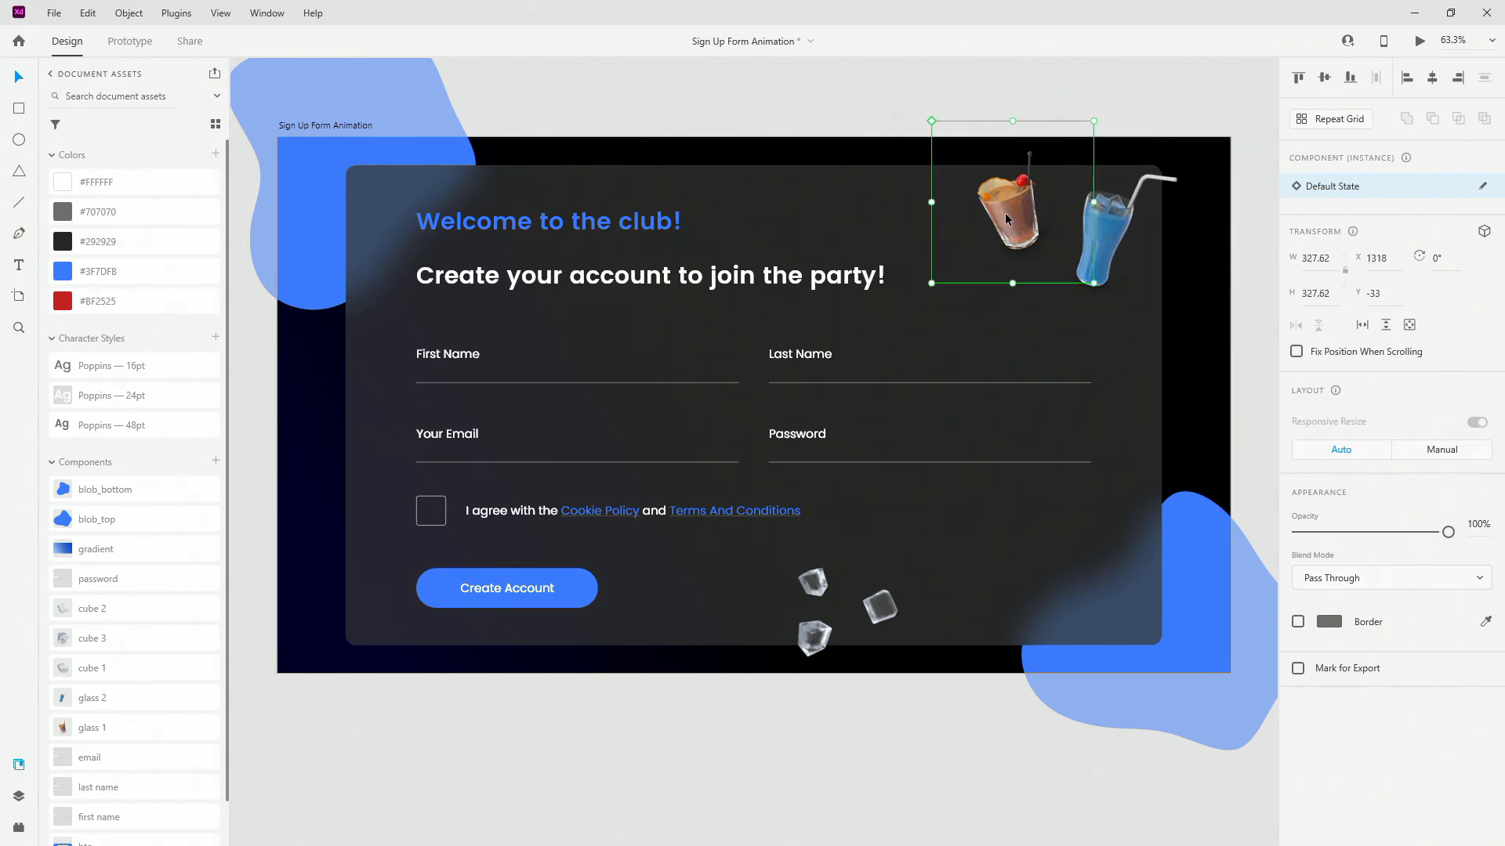
pyautogui.moveTo(1008, 207); pyautogui.dragTo(1014, 207)
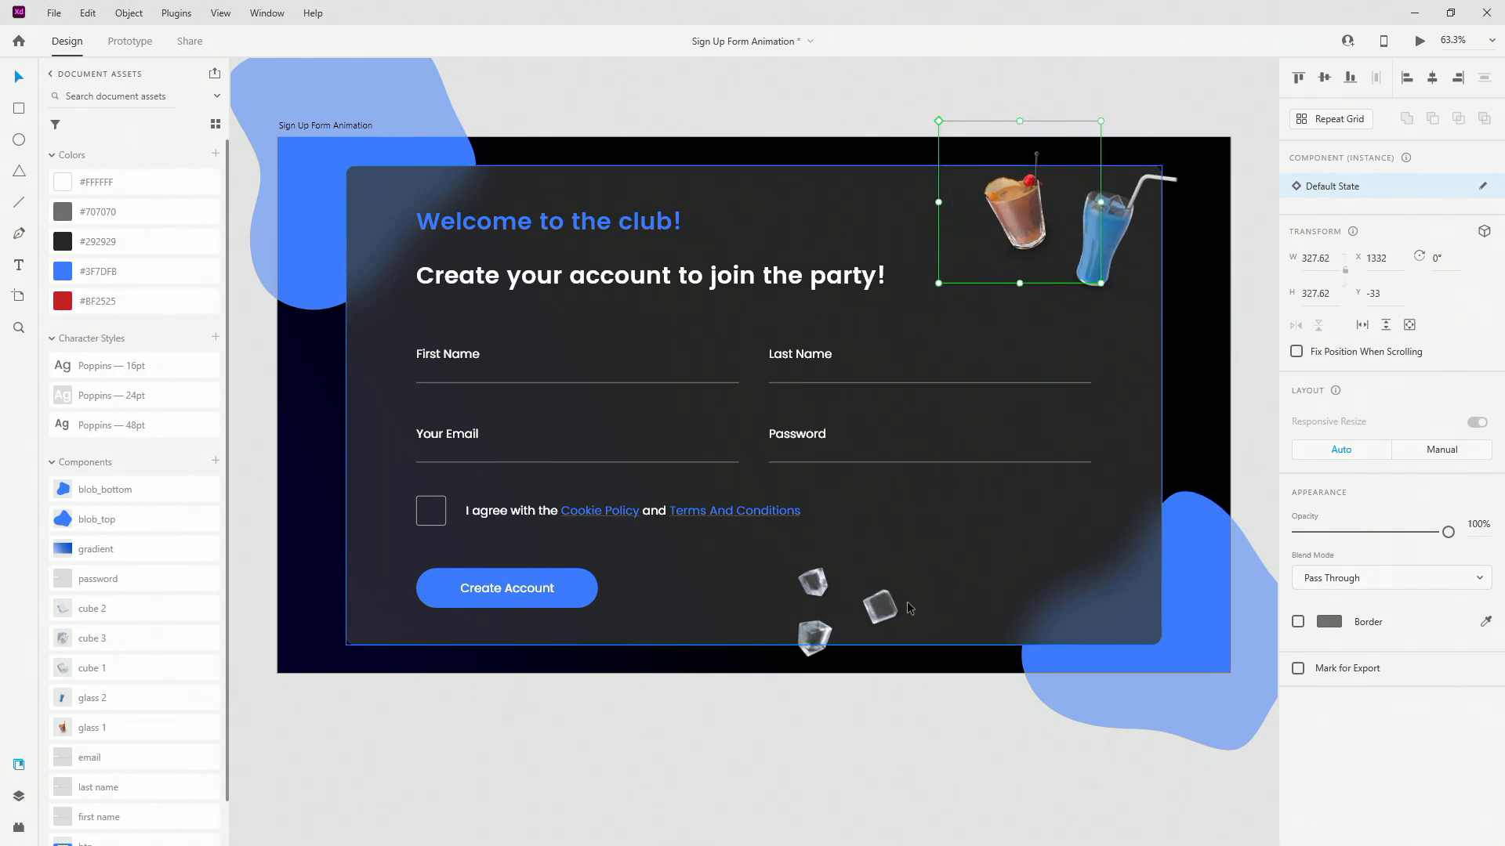
# Move the three ice cubes together to the right along the form's bottom edge
pyautogui.click(868, 614)
pyautogui.keyDown('shift'); pyautogui.click(827, 636); pyautogui.keyUp('shift')
pyautogui.keyDown('shift'); pyautogui.click(814, 583); pyautogui.keyUp('shift')
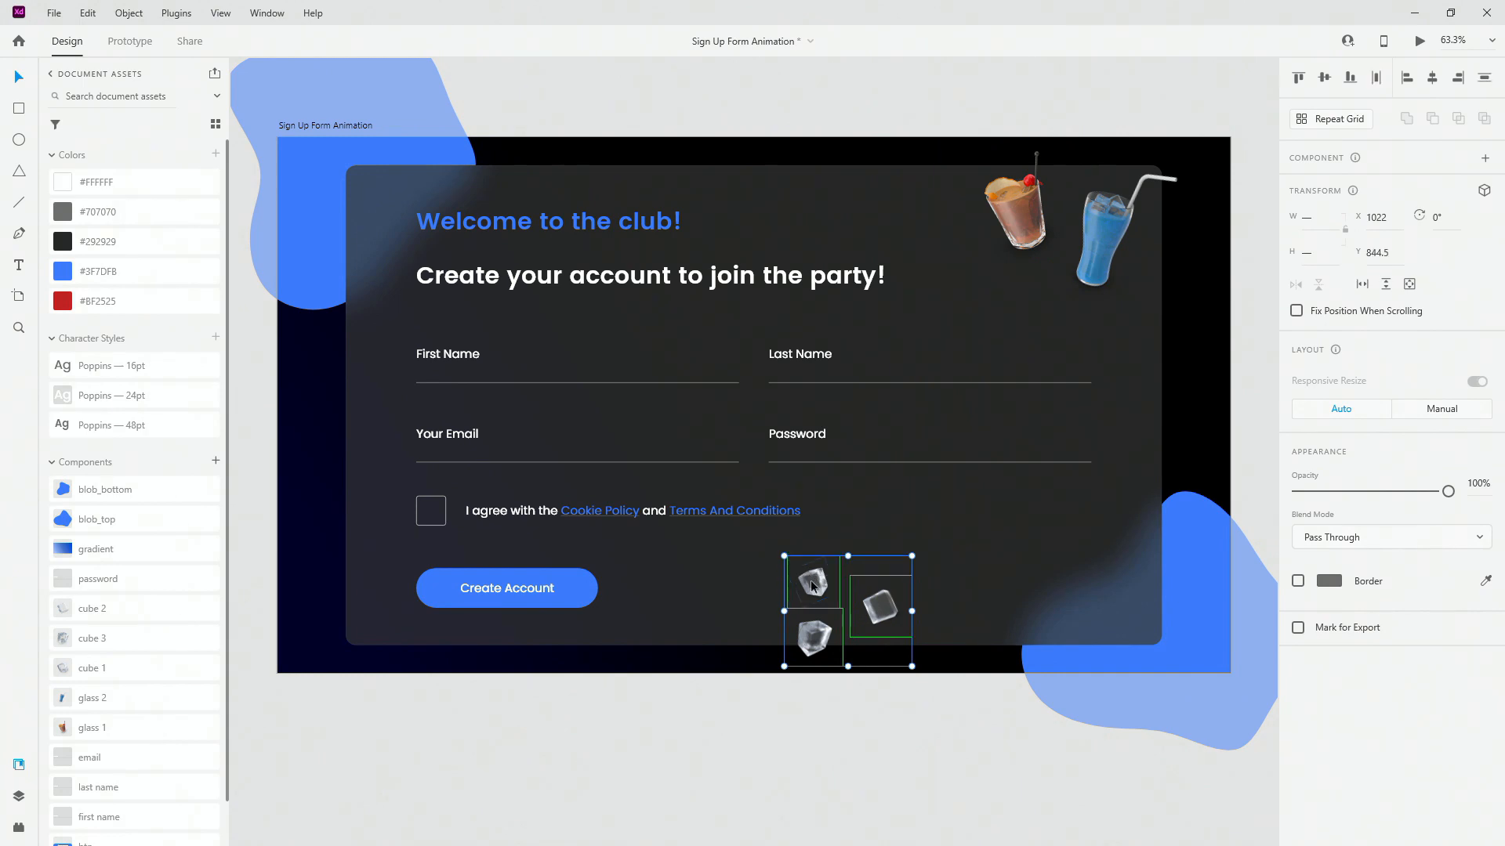
pyautogui.moveTo(829, 586); pyautogui.dragTo(906, 584)
pyautogui.click(910, 722)
# Nudge cube 2 and cube 1 closer to the third ice cube to tighten the cluster
pyautogui.scroll(5, 1006, 562)
pyautogui.click(978, 603)
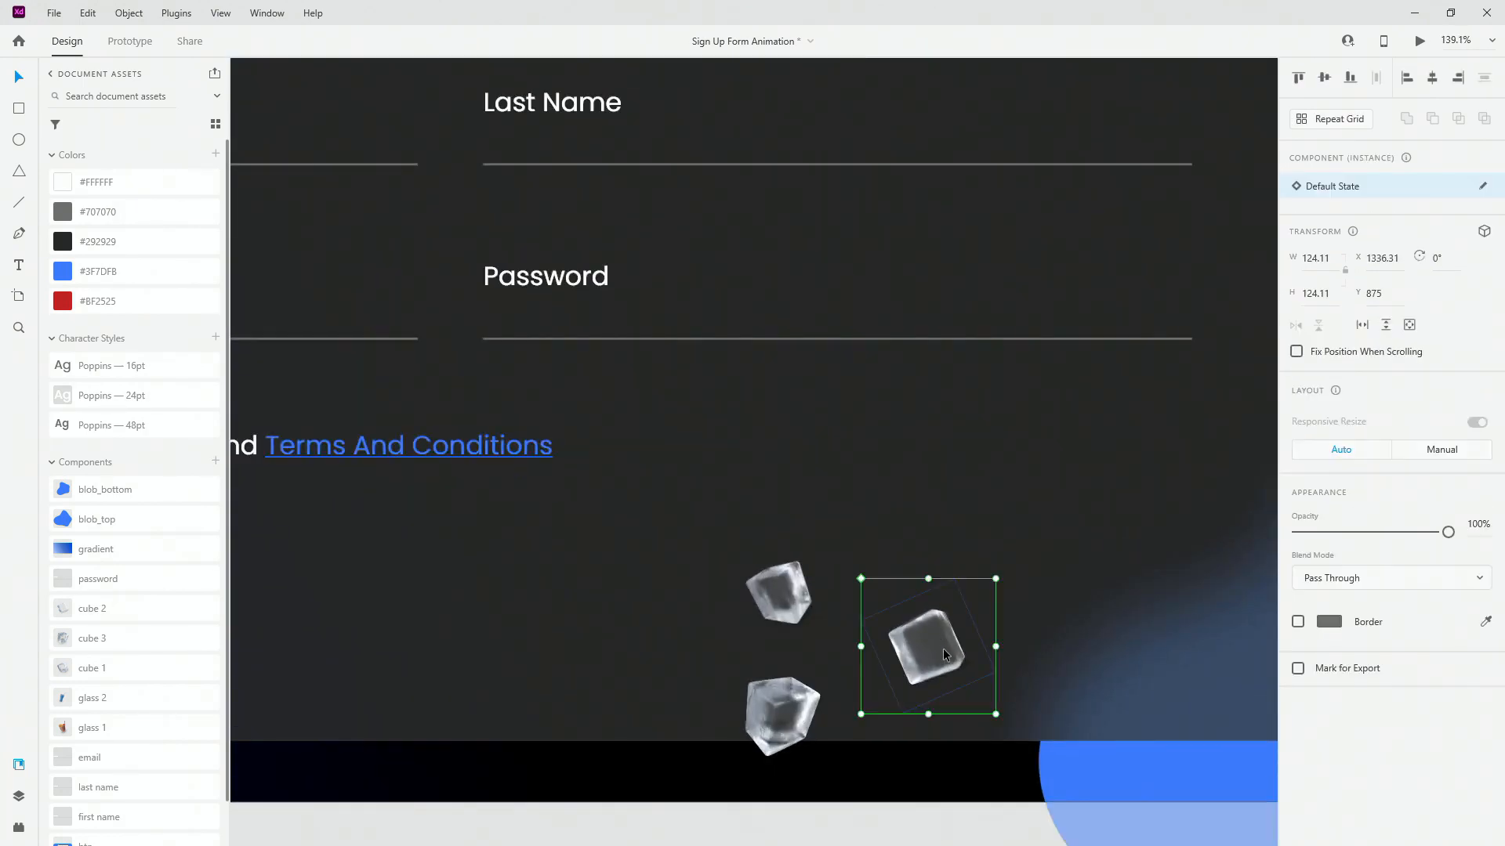
pyautogui.moveTo(943, 648); pyautogui.dragTo(916, 635)
pyautogui.moveTo(776, 594); pyautogui.dragTo(787, 602)
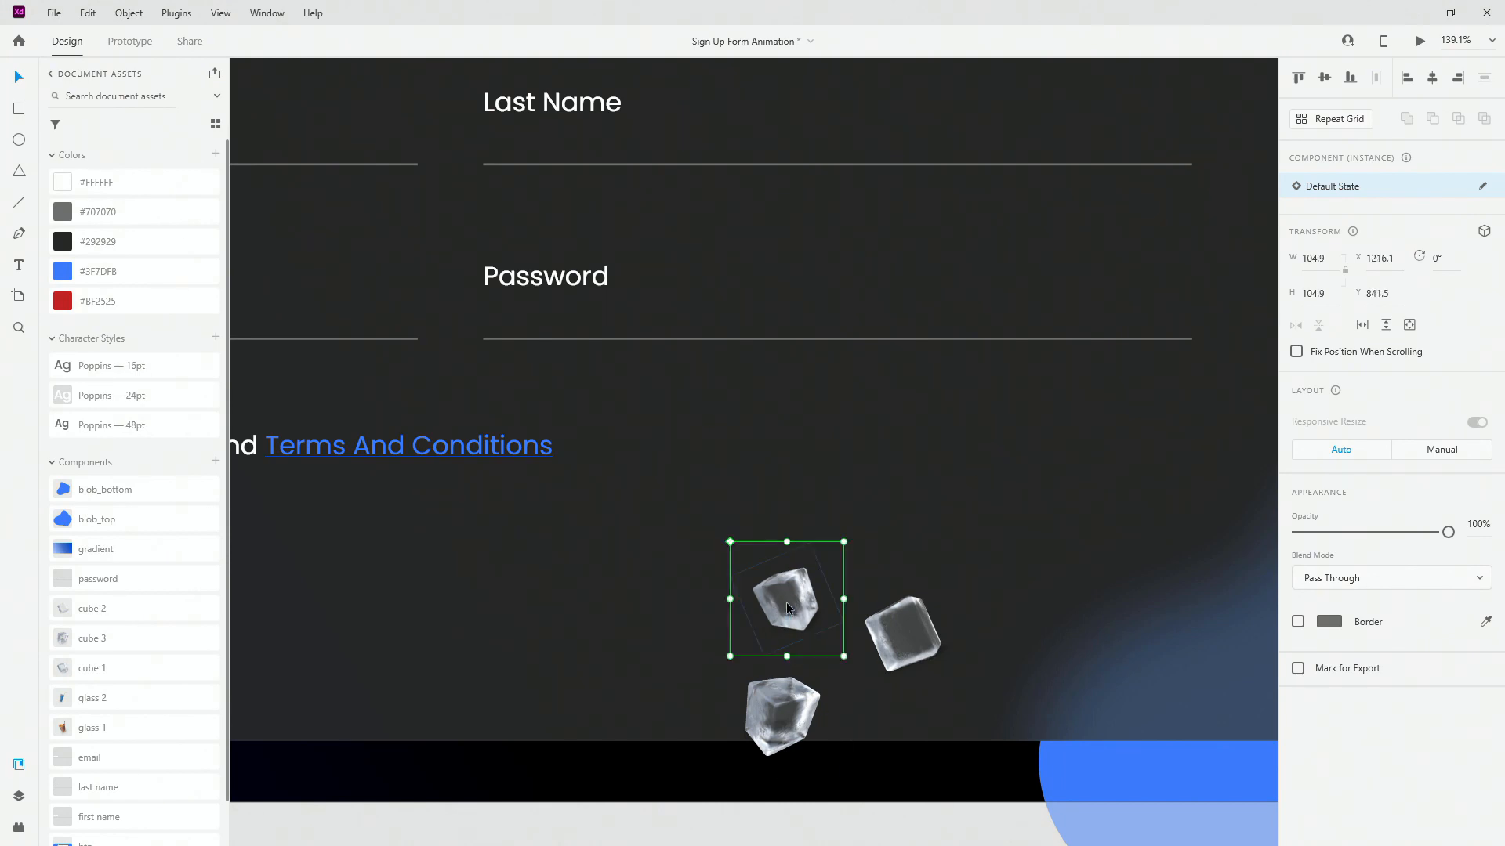
pyautogui.scroll(-5, 884, 421)
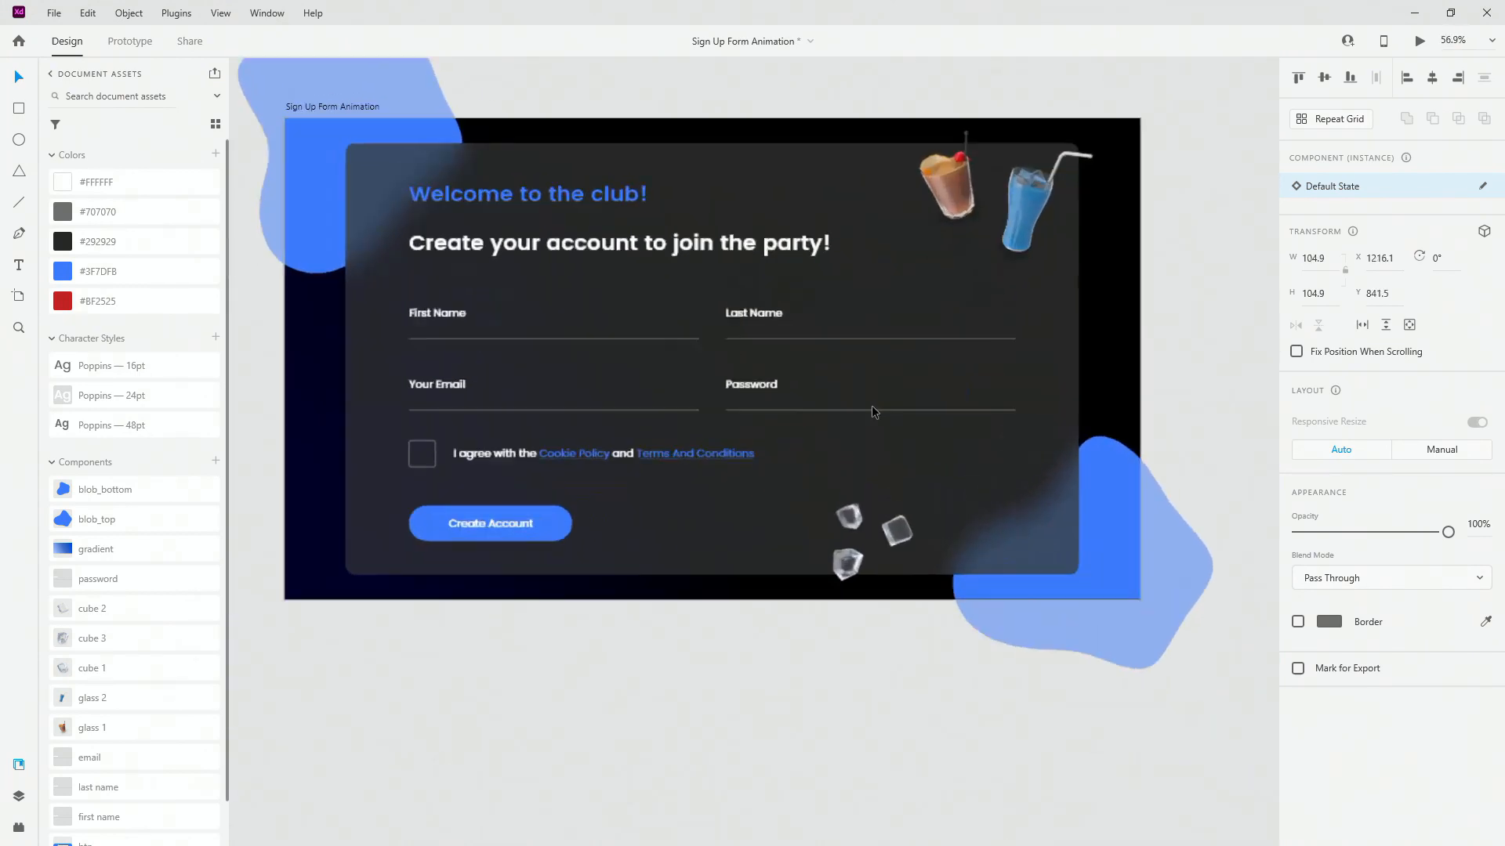
pyautogui.scroll(1, 872, 405)
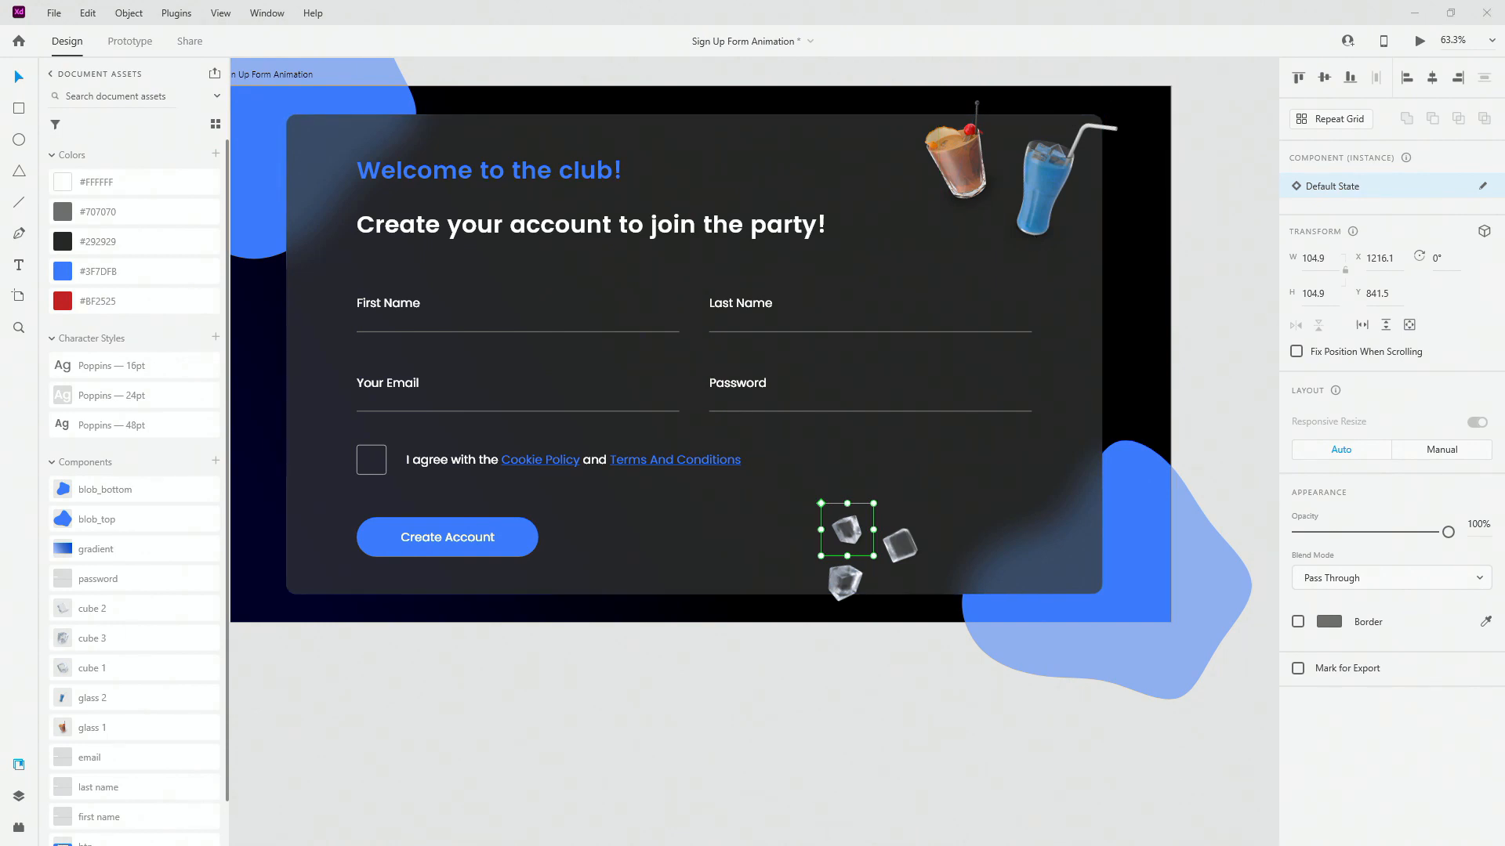
# Switch to the browser and open the Martini Cocktail page from the Envato Elements 3D results for "coctail"
pyautogui.hotkey('alt', 'Tab')
pyautogui.click(276, 9)
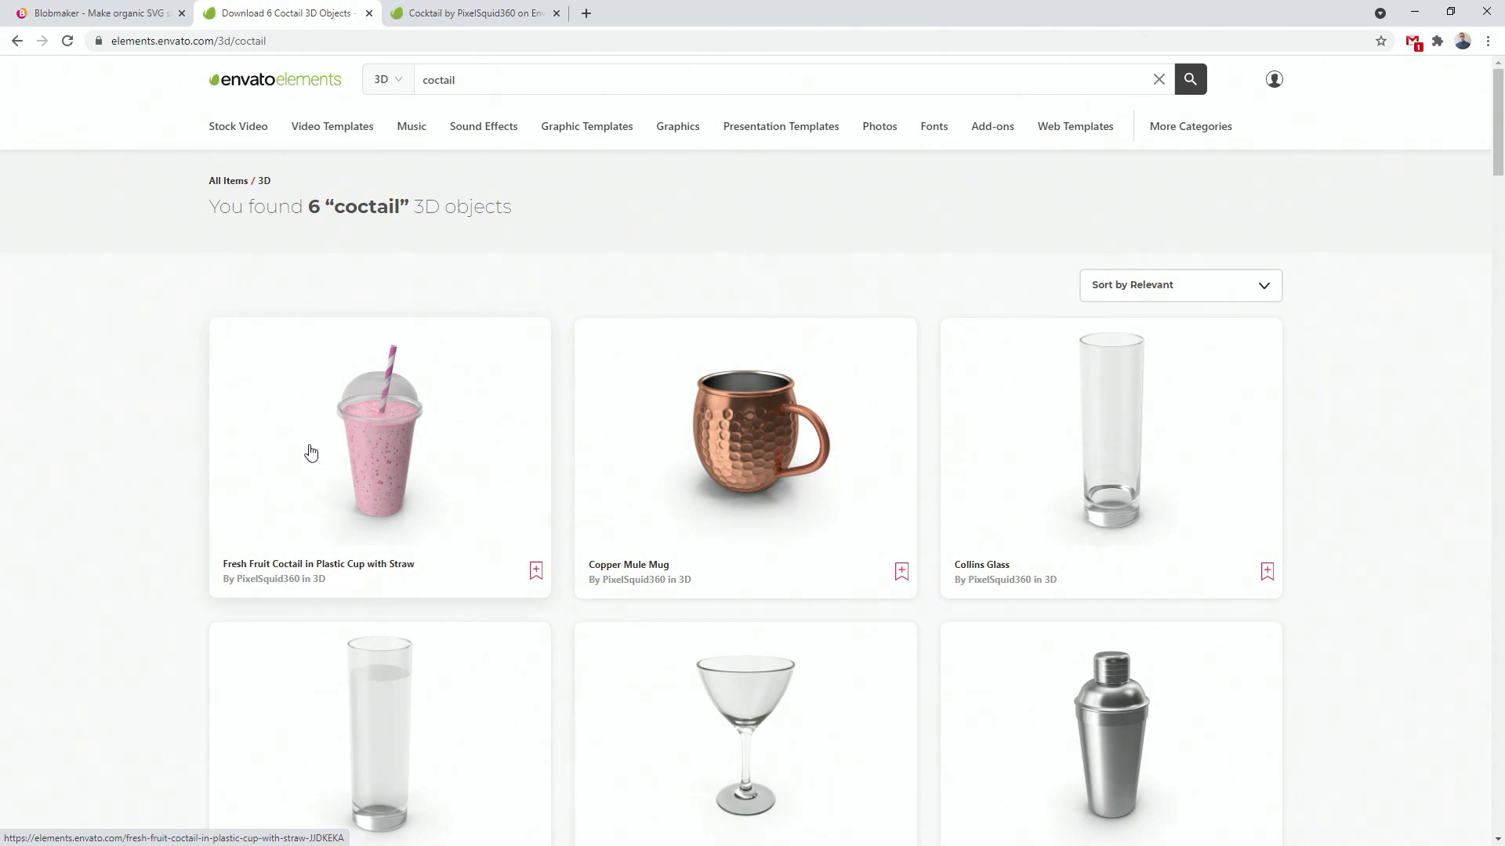
pyautogui.scroll(-20, 337, 454)
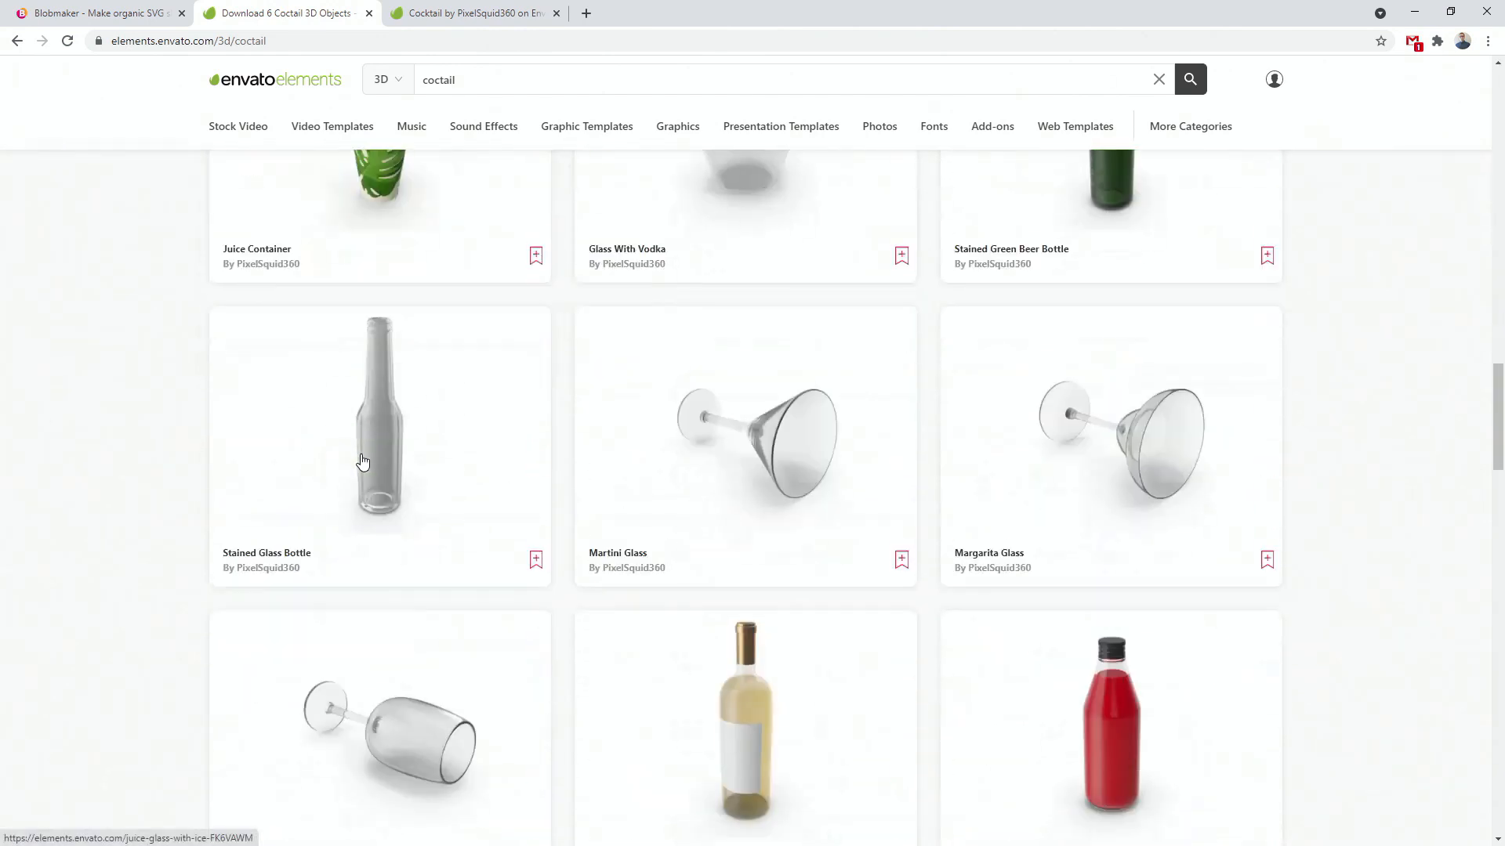
pyautogui.scroll(-13, 362, 463)
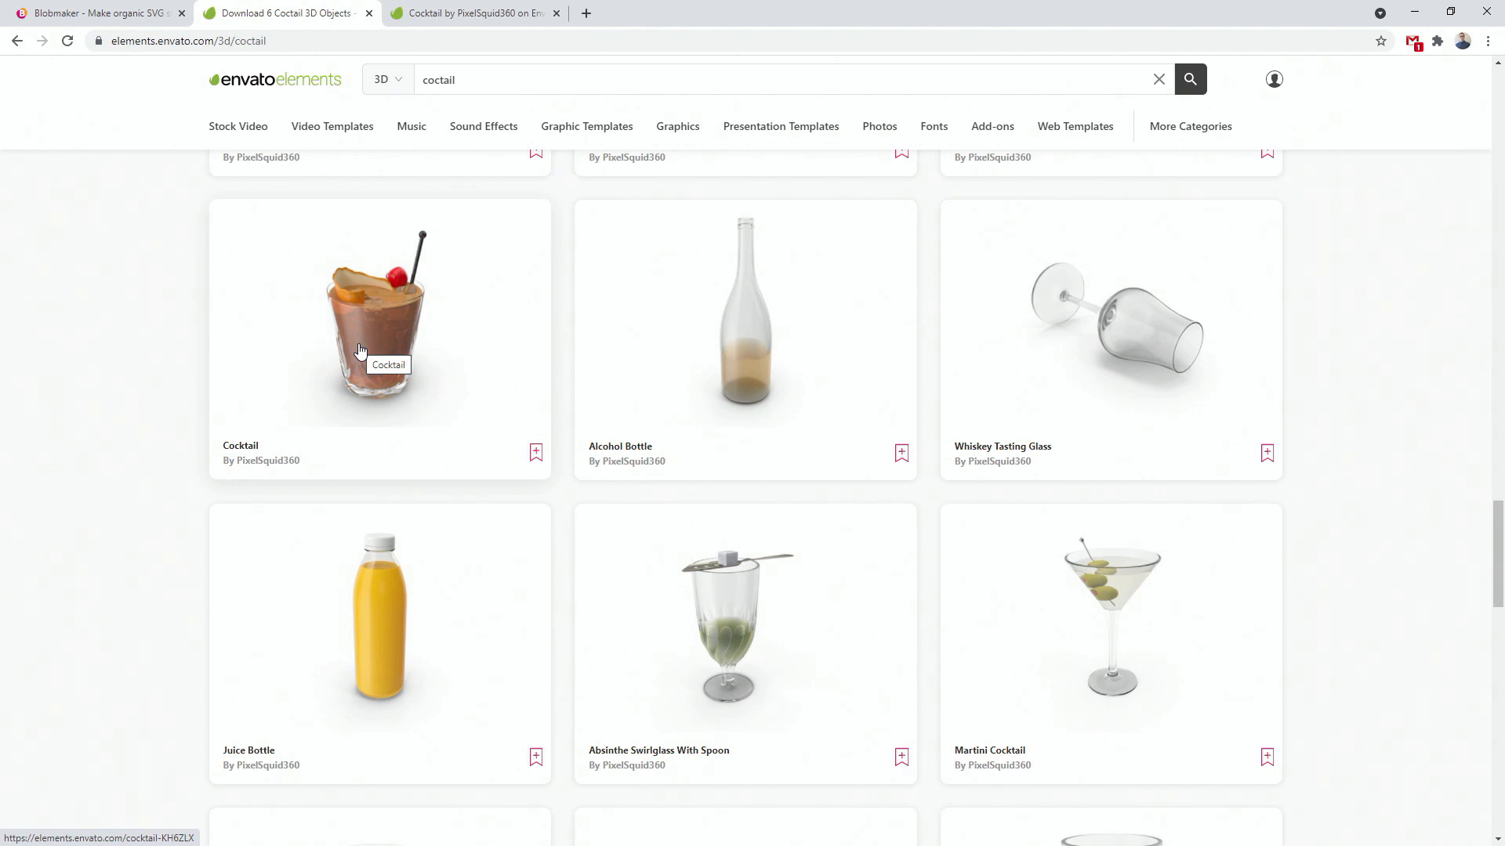
pyautogui.middleClick(1111, 625)
pyautogui.click(440, 14)
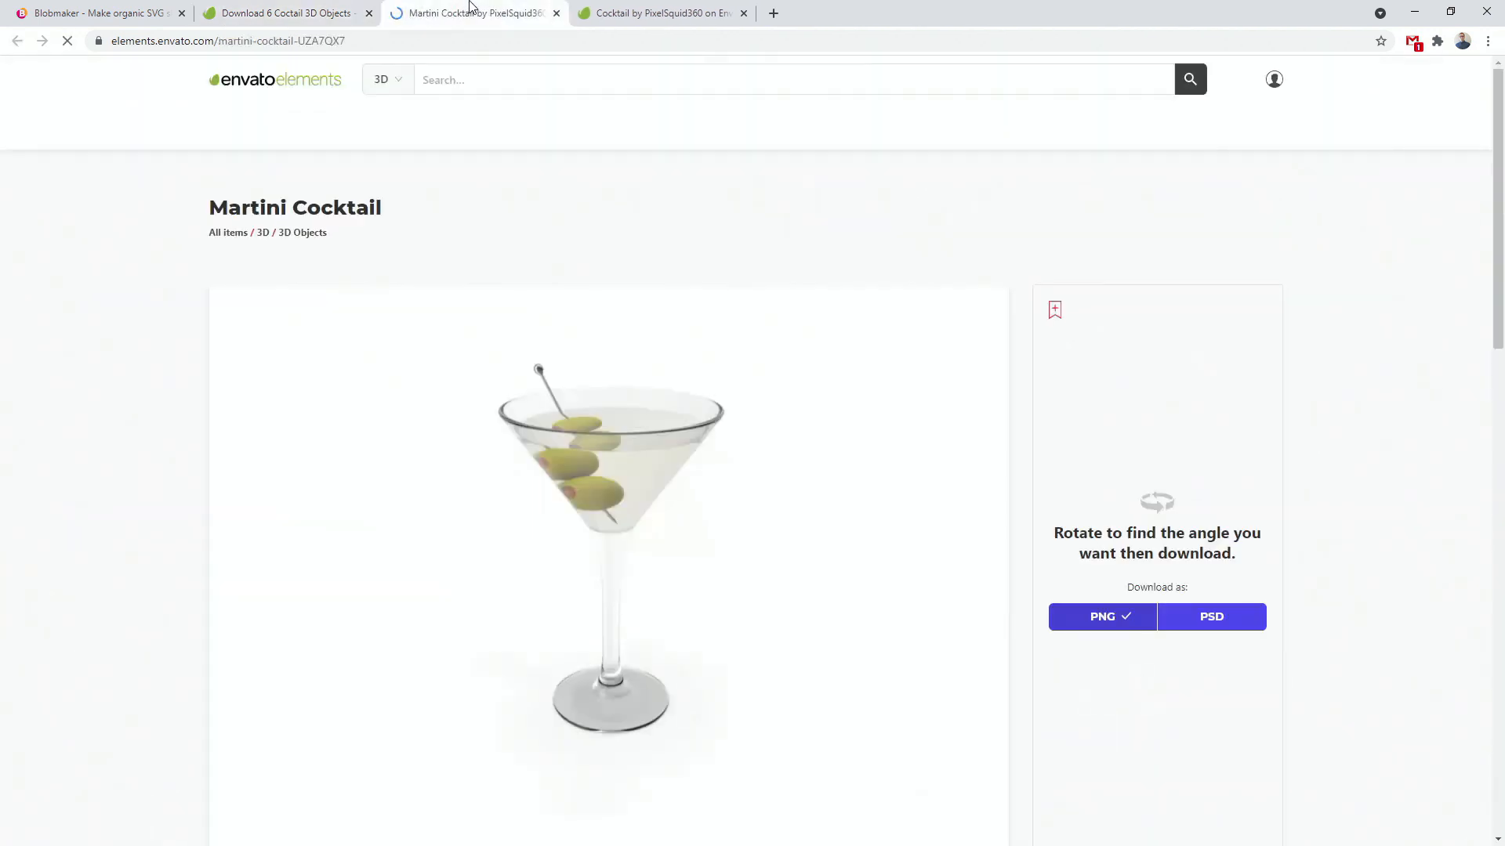
# Open the martini's 360 render and rotate the glass to a different viewing angle
pyautogui.scroll(-2, 462, 540)
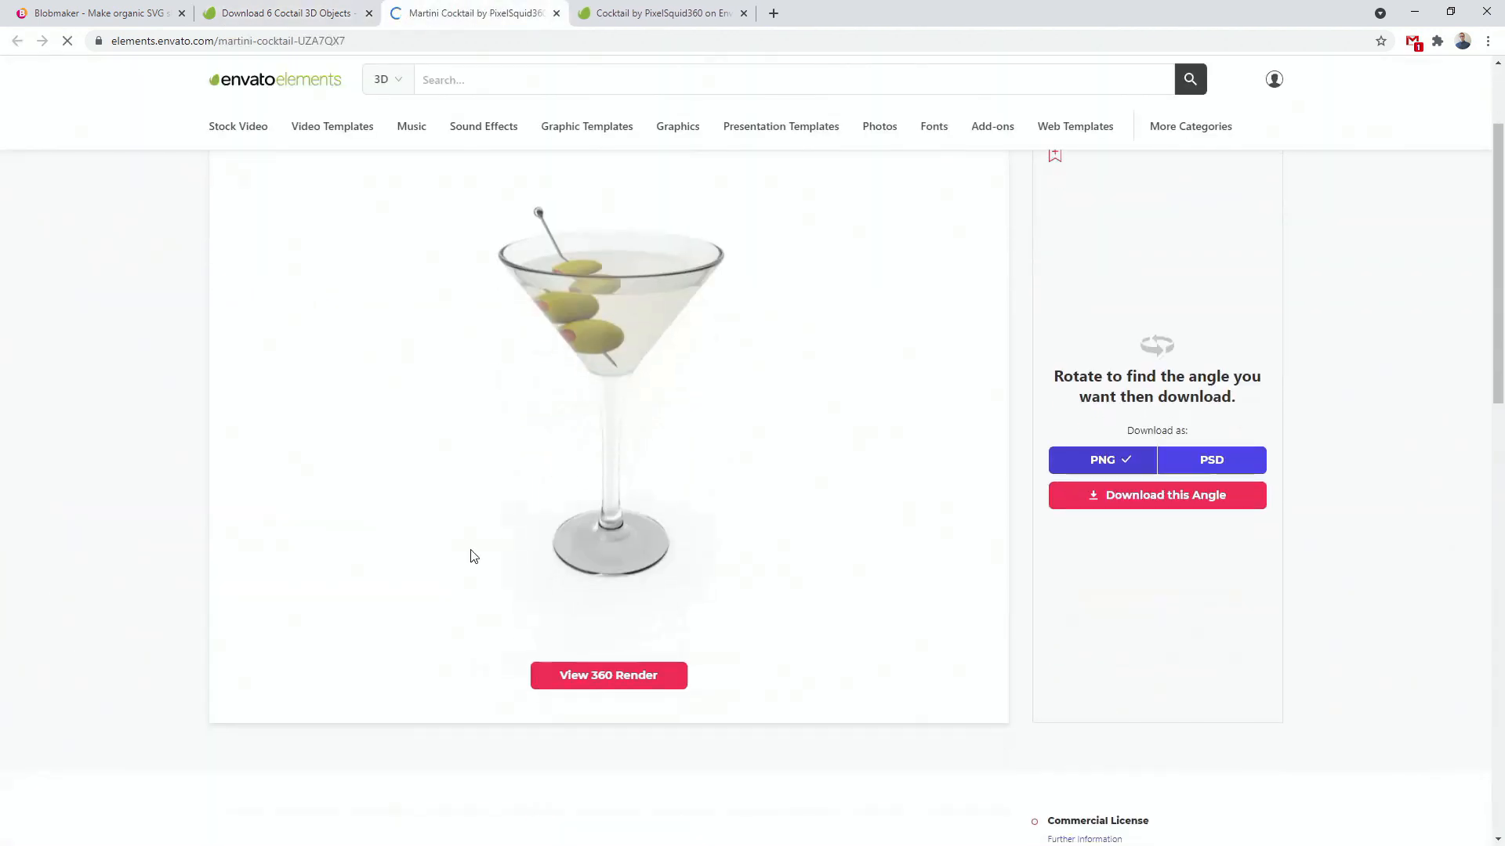
pyautogui.click(634, 685)
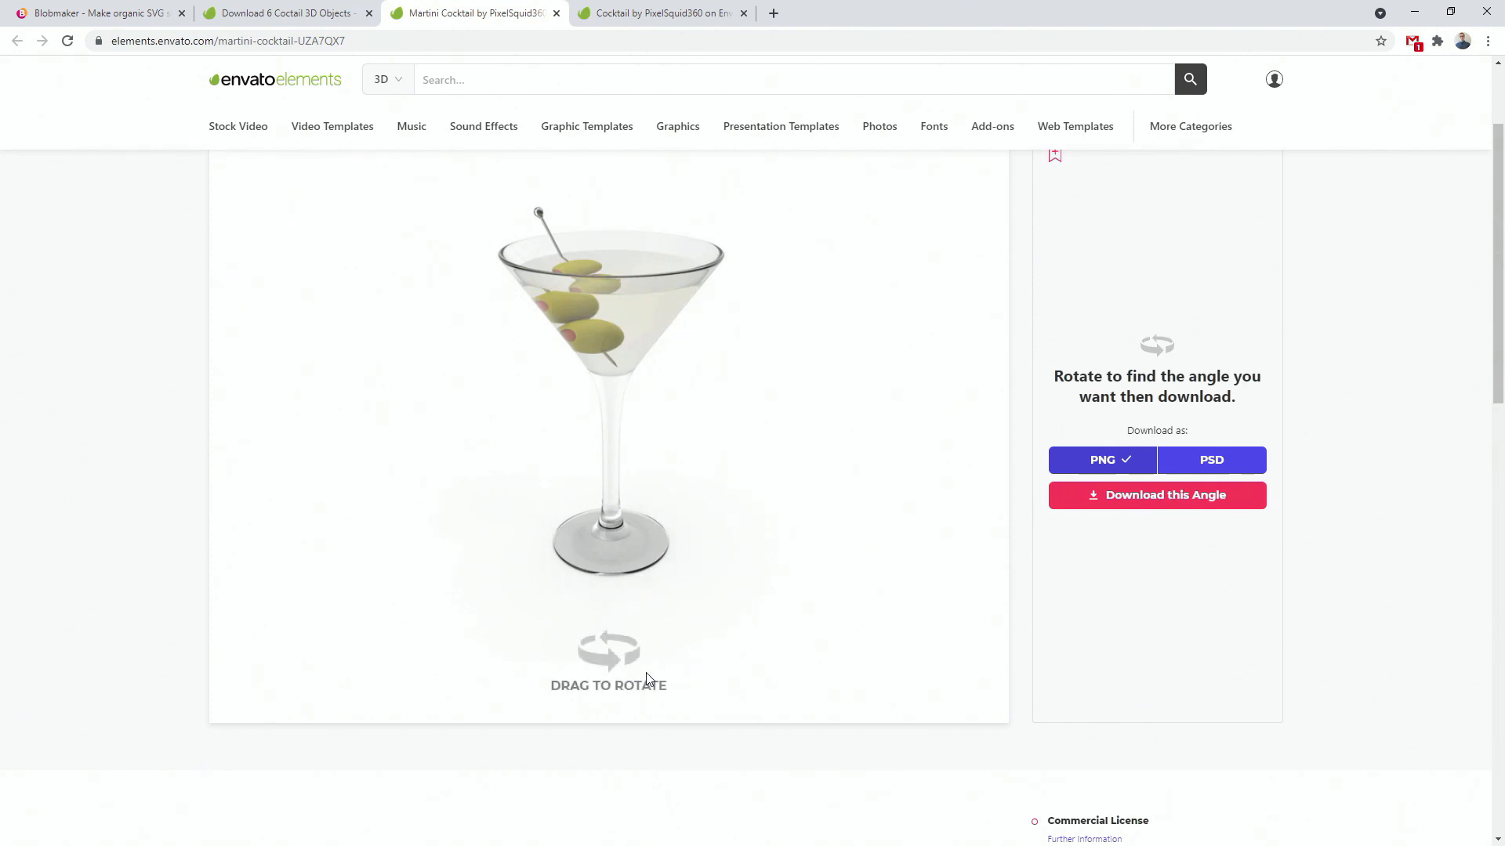
pyautogui.doubleClick(615, 661)
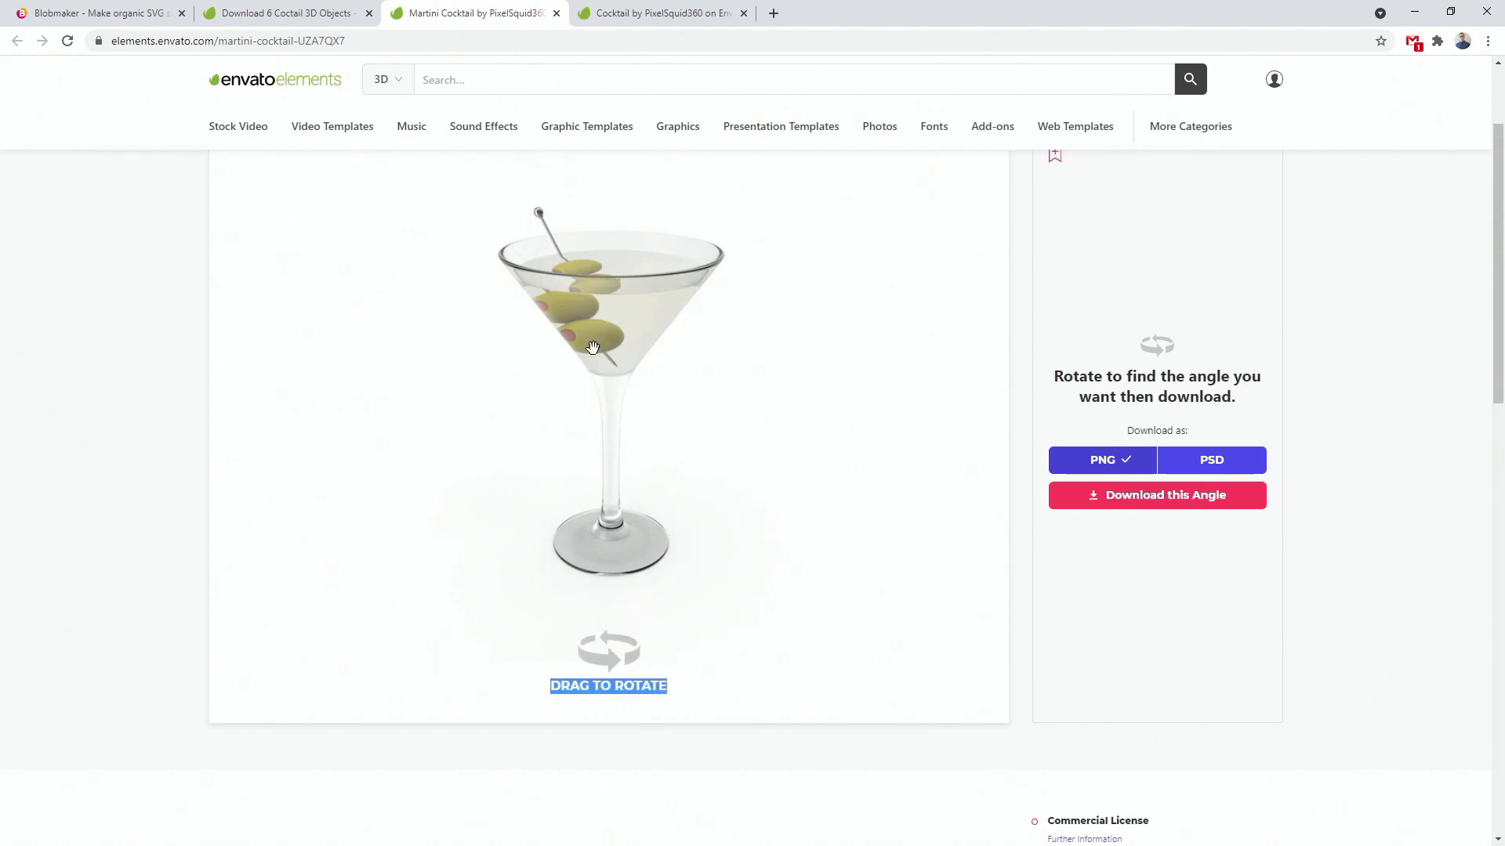
pyautogui.moveTo(593, 339); pyautogui.dragTo(619, 323)
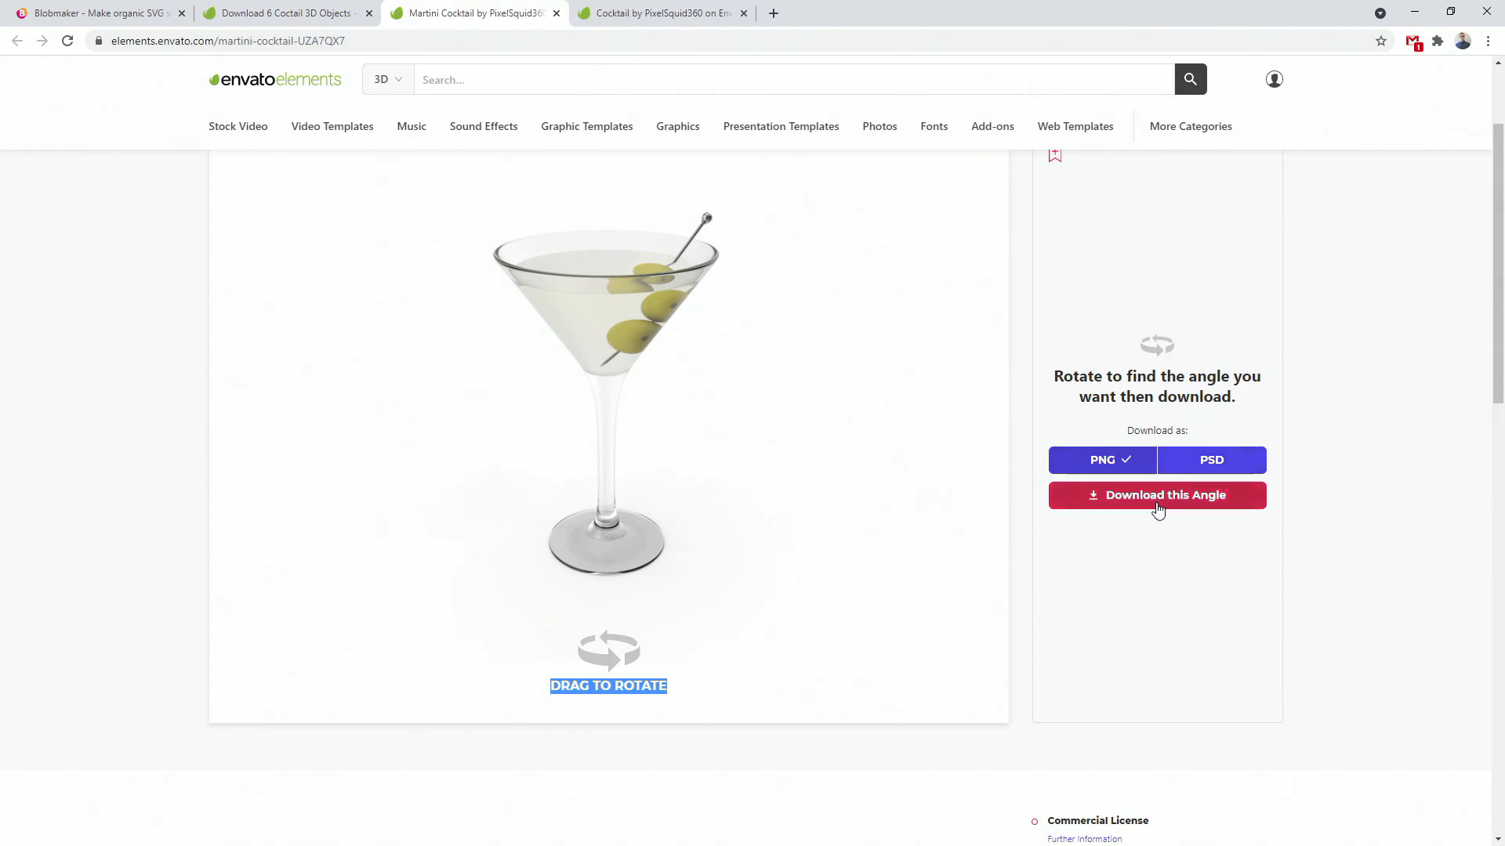
# View the page of the Cocktail 3D object and switch back to Adobe XD
pyautogui.click(638, 11)
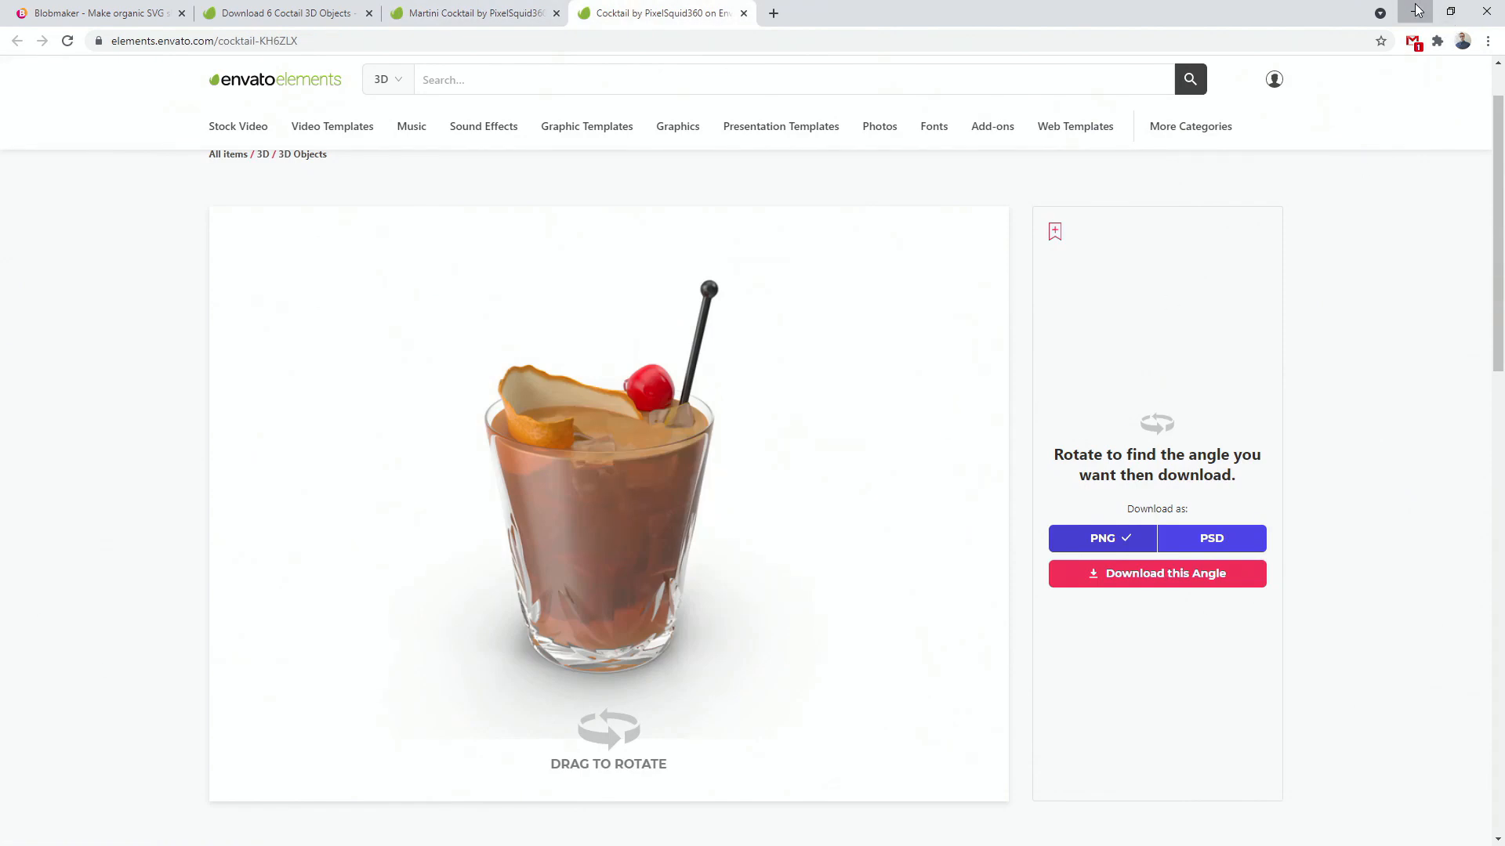
pyautogui.click(1415, 11)
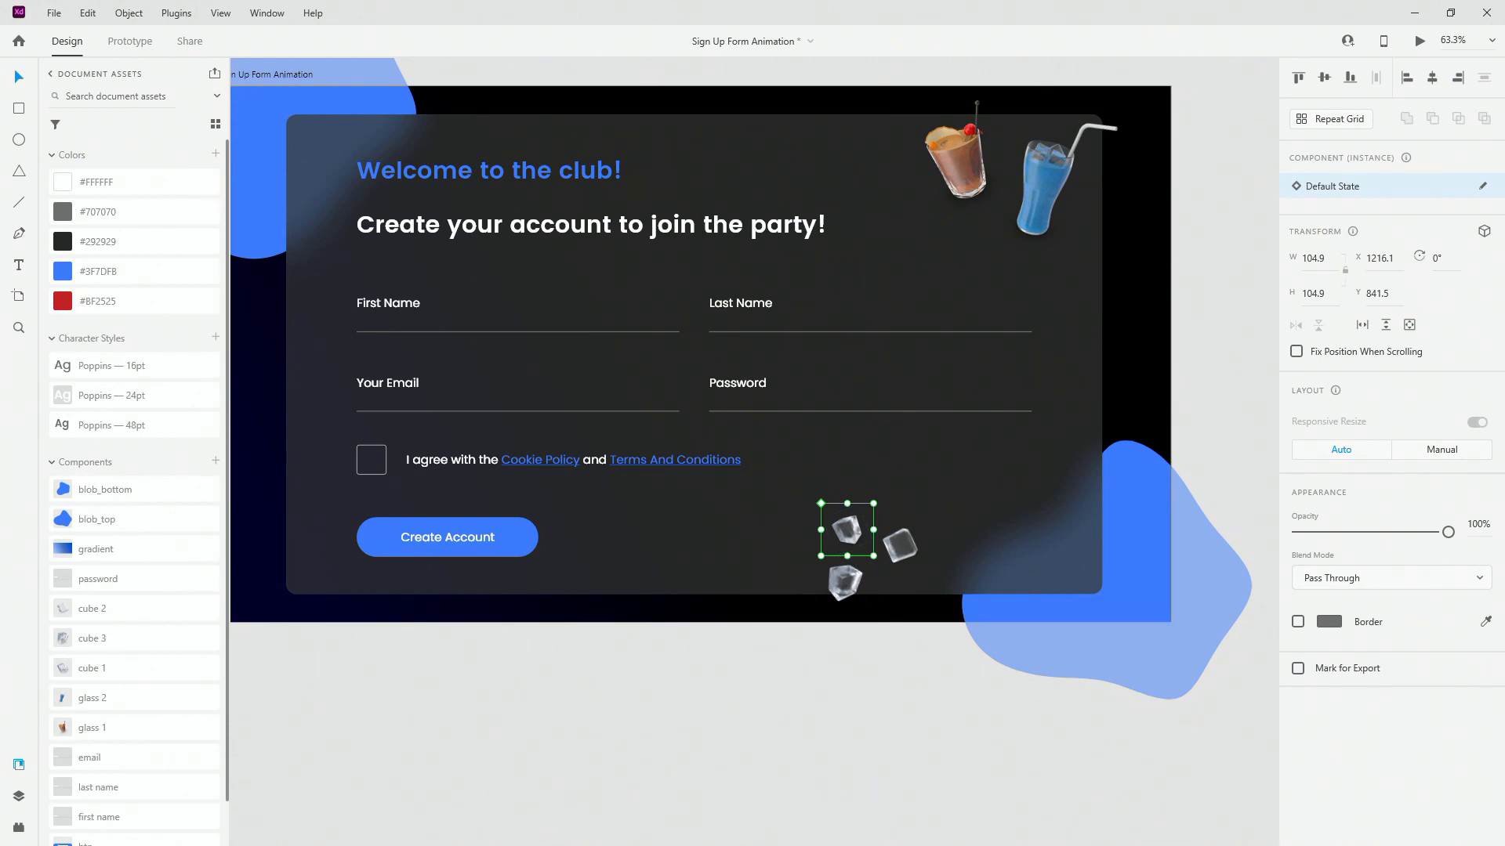
# Switch to the browser and search the Envato Elements 3D category for "ice cube"
pyautogui.hotkey('alt', 'Tab')
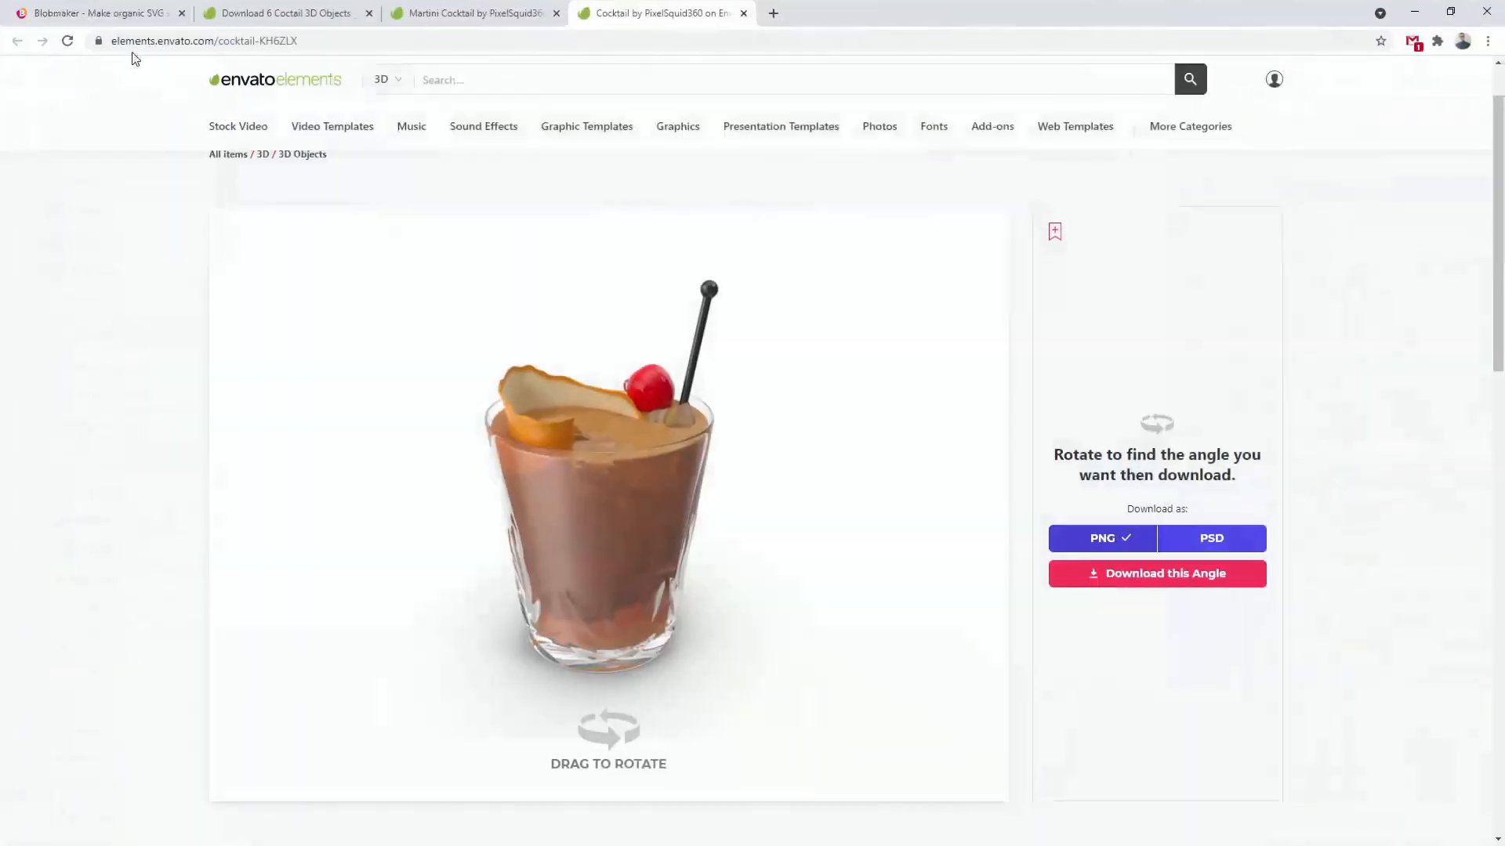
pyautogui.click(327, 6)
pyautogui.moveTo(454, 80); pyautogui.dragTo(373, 69)
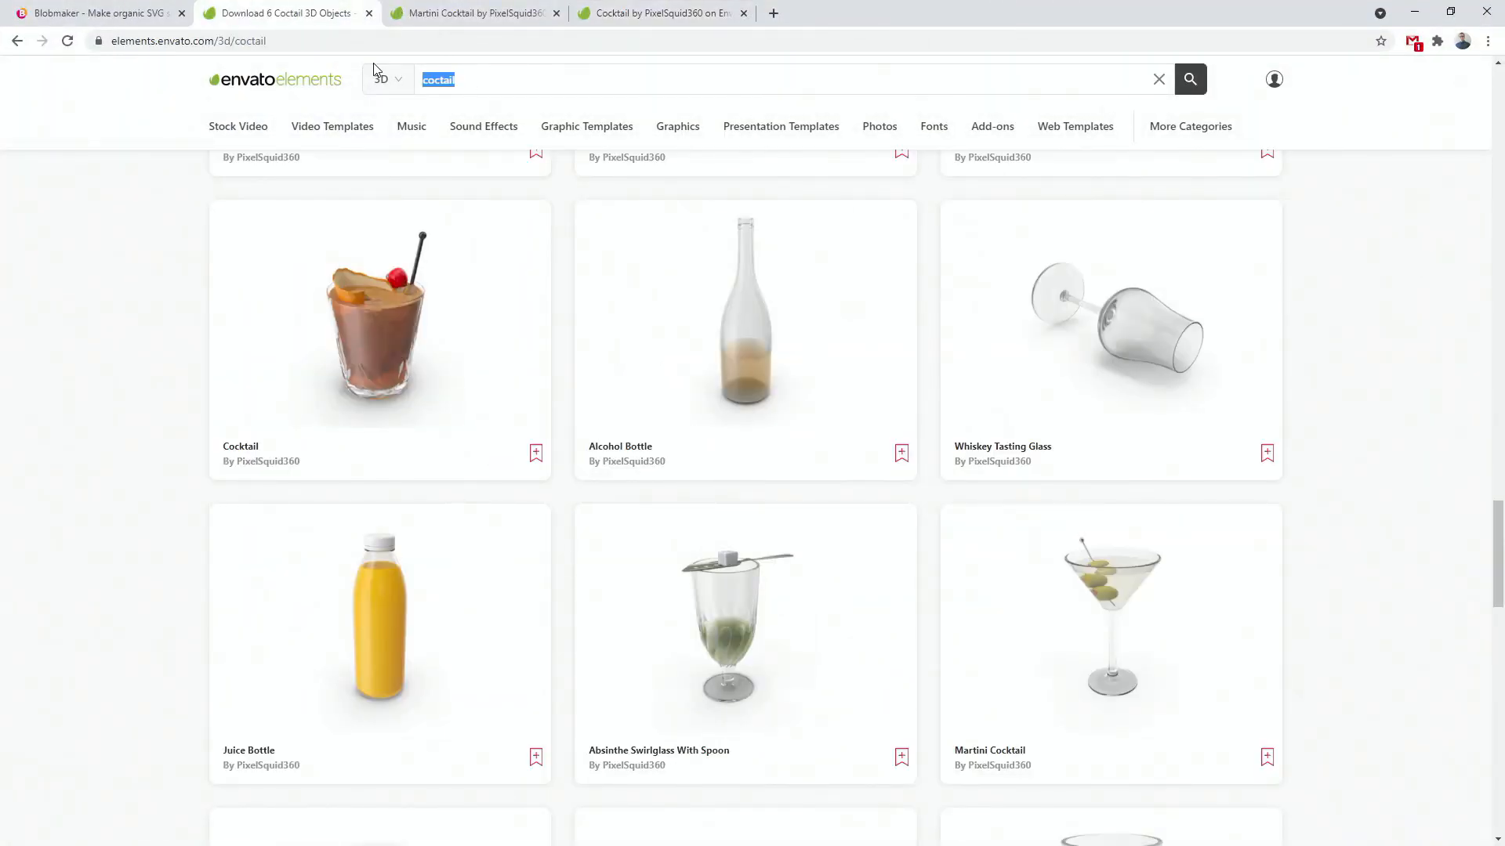
pyautogui.write('ice cube')
pyautogui.press('Return')
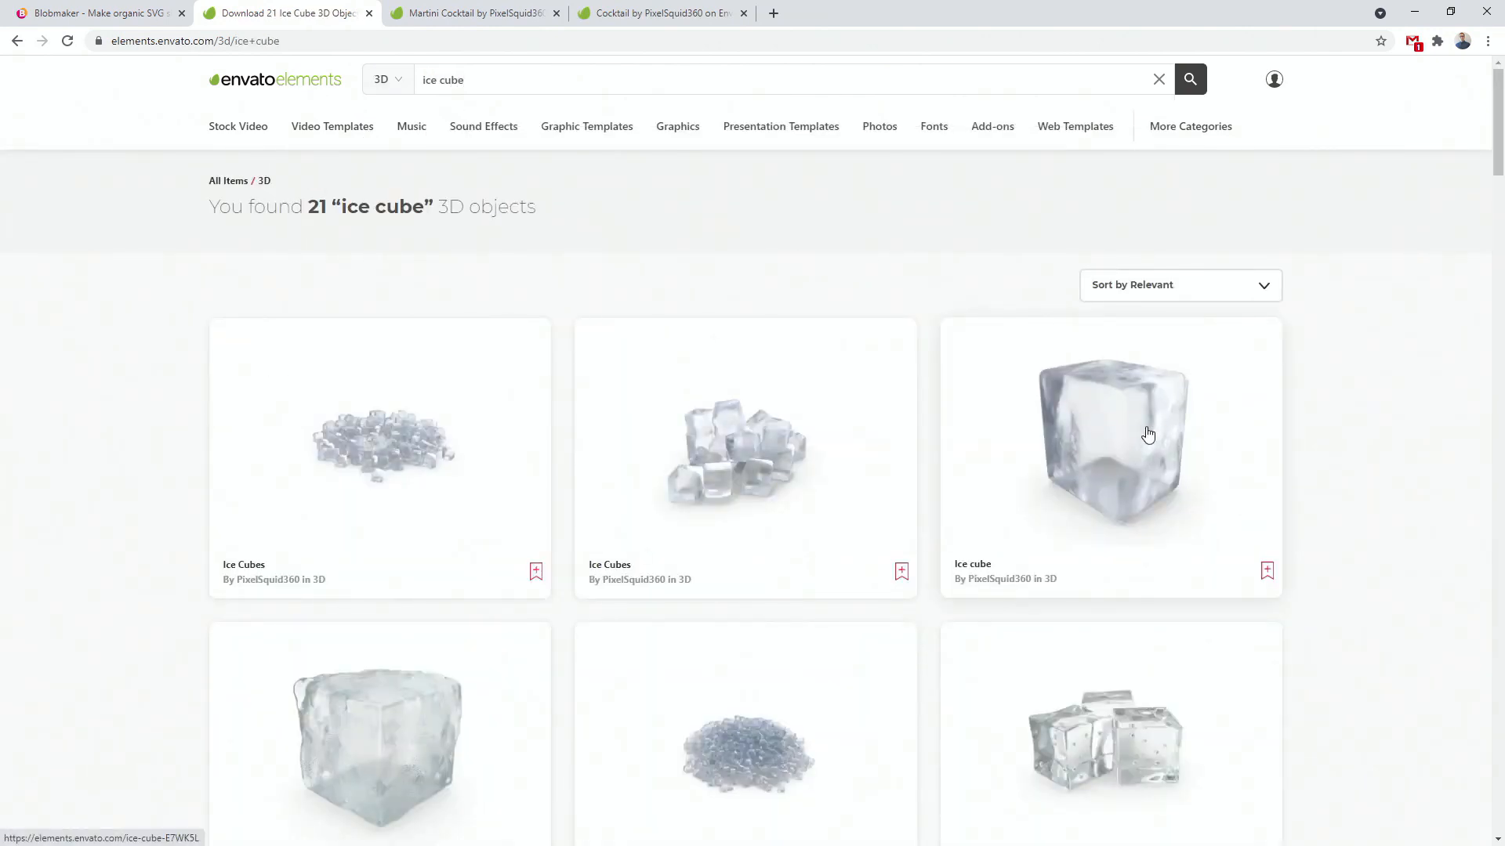
# Open the page of the single Ice cube 3D object and close the two cocktail pages
pyautogui.click(1148, 433)
pyautogui.click(555, 13)
pyautogui.click(556, 13)
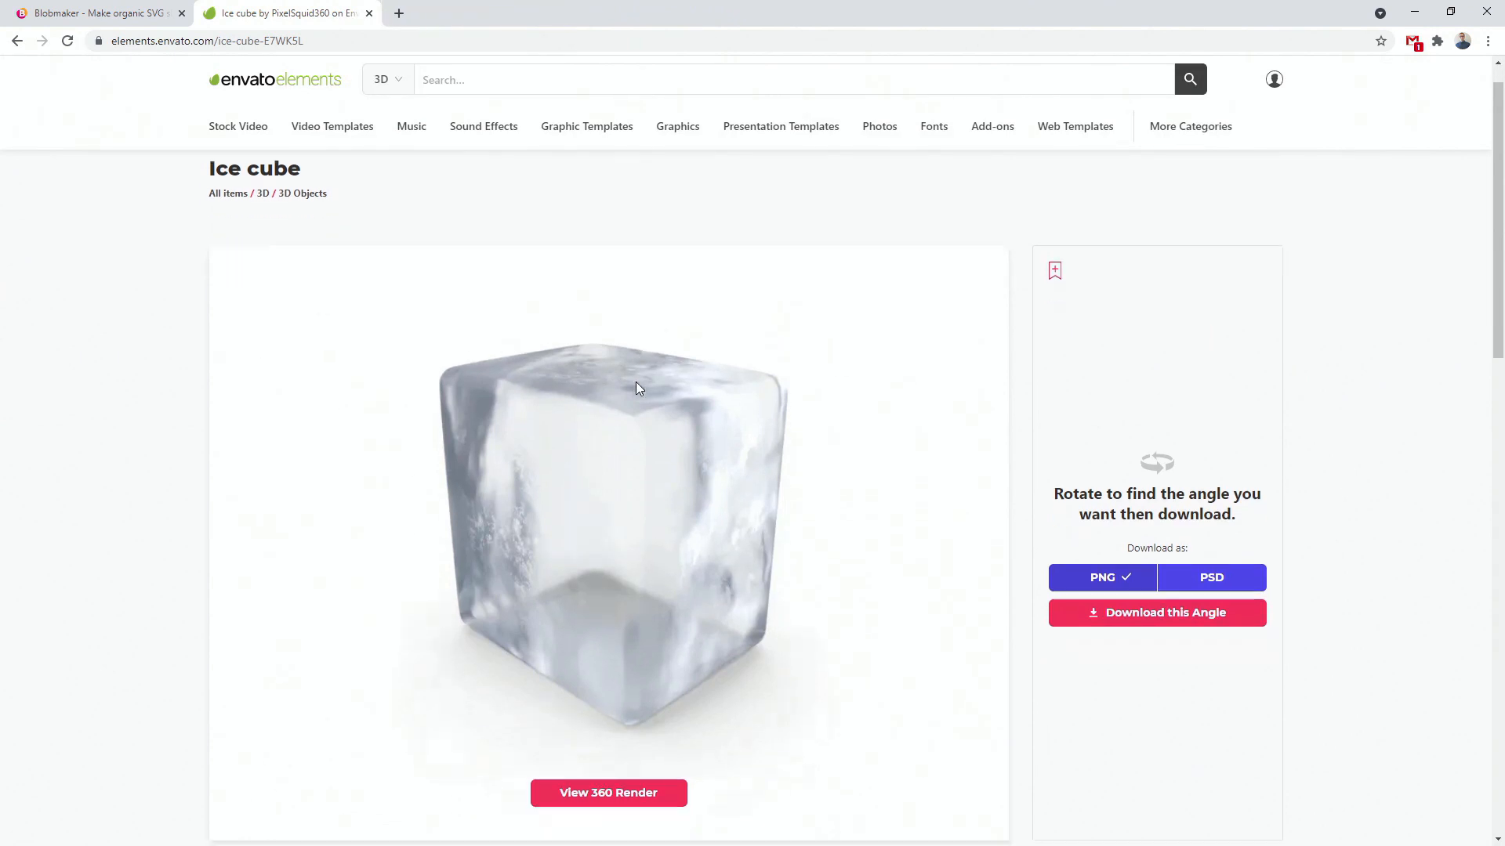
# Open the ice cube's 360 render, rotate it through several viewing angles, and return to Adobe XD
pyautogui.scroll(-1, 636, 548)
pyautogui.click(619, 753)
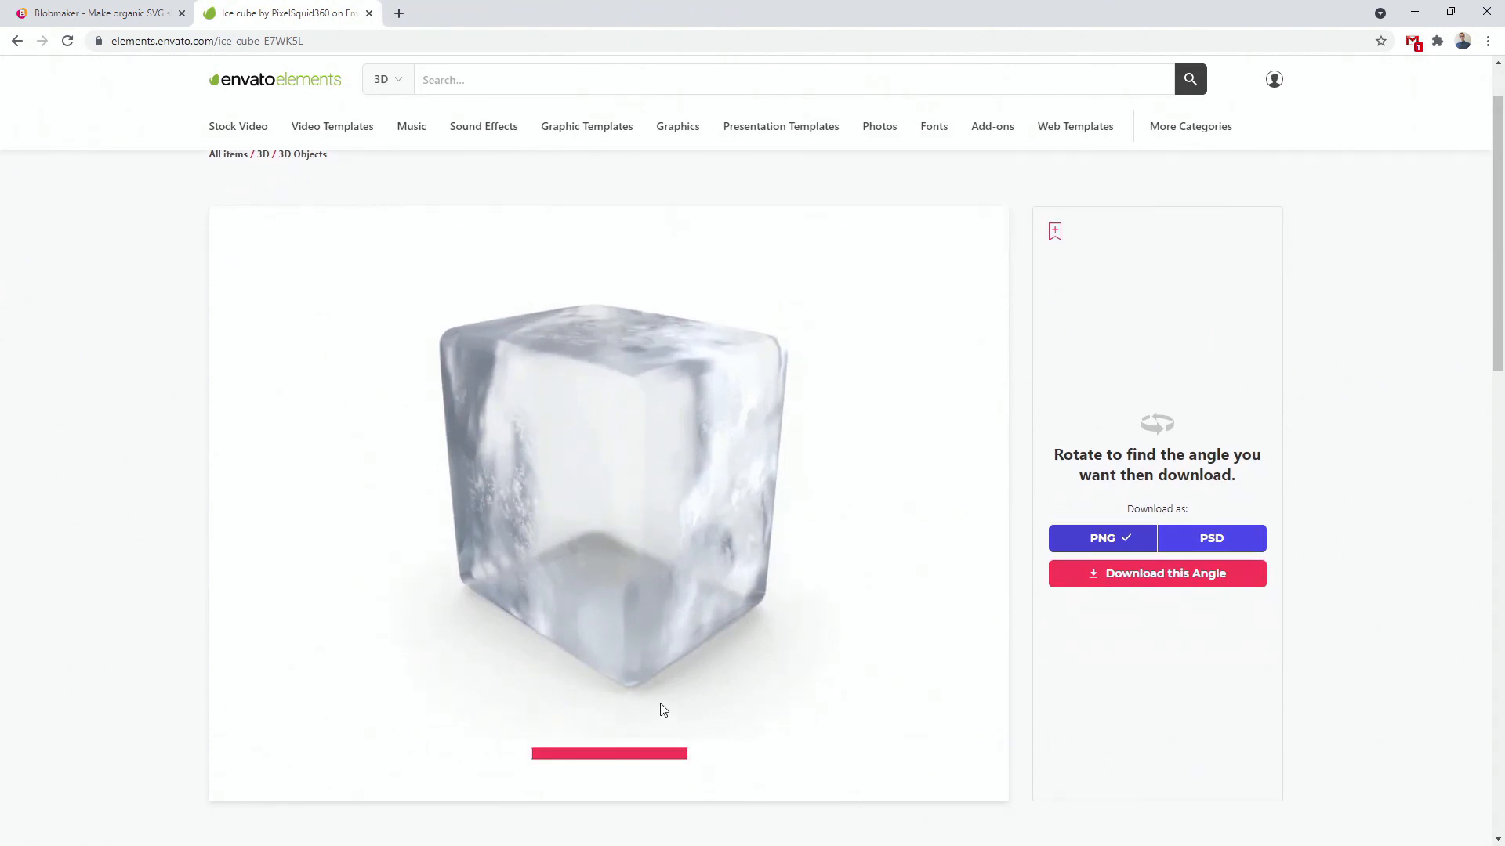
pyautogui.moveTo(689, 467)
pyautogui.mouseDown()
pyautogui.moveTo(648, 467)
pyautogui.moveTo(669, 447)
pyautogui.moveTo(692, 460)
pyautogui.moveTo(692, 437)
pyautogui.moveTo(691, 477)
pyautogui.moveTo(669, 479)
pyautogui.mouseUp()
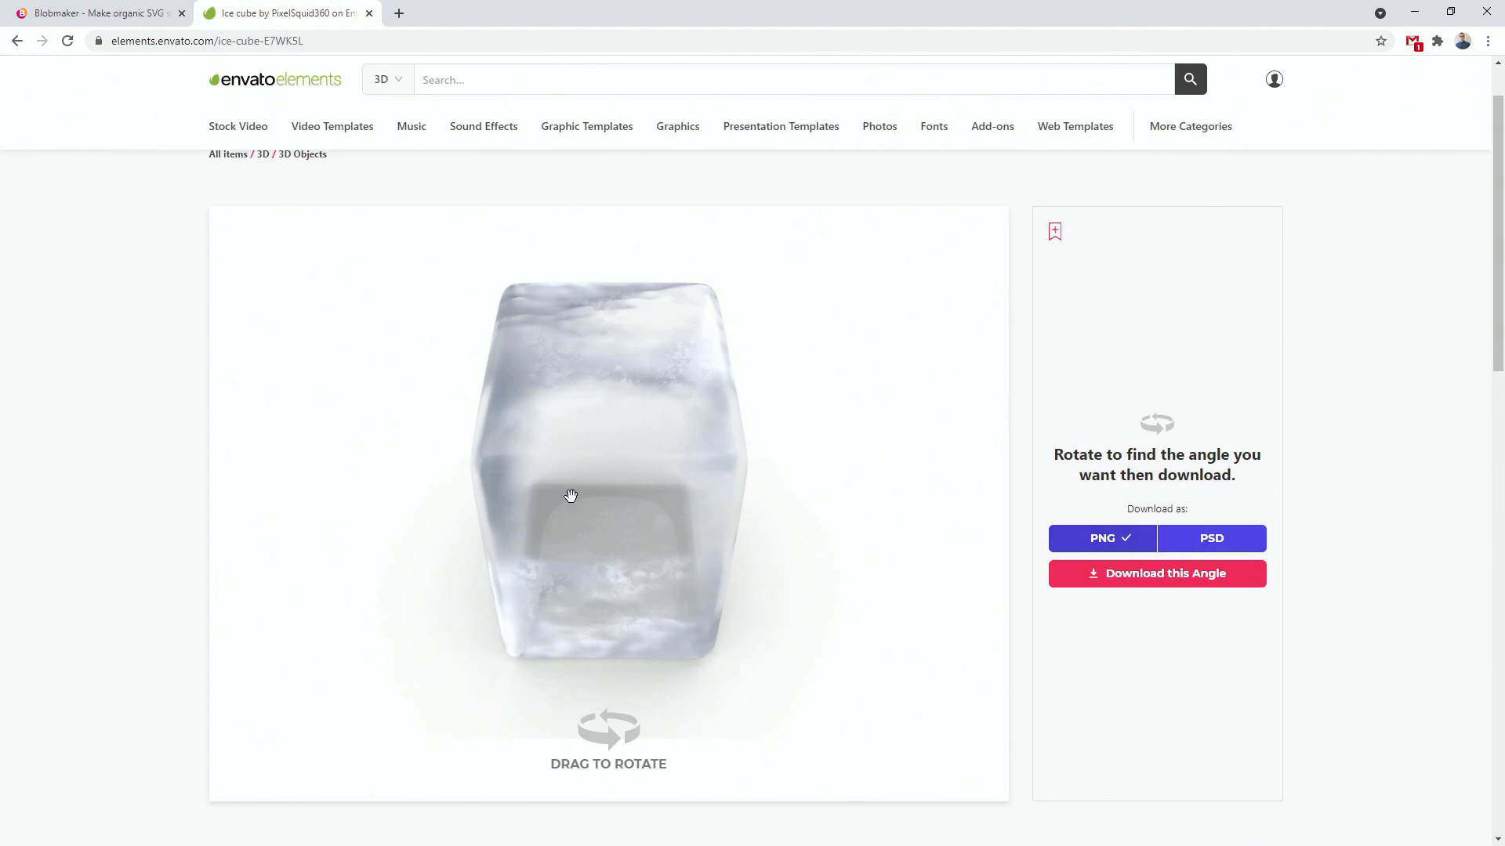
pyautogui.moveTo(572, 497); pyautogui.dragTo(655, 449)
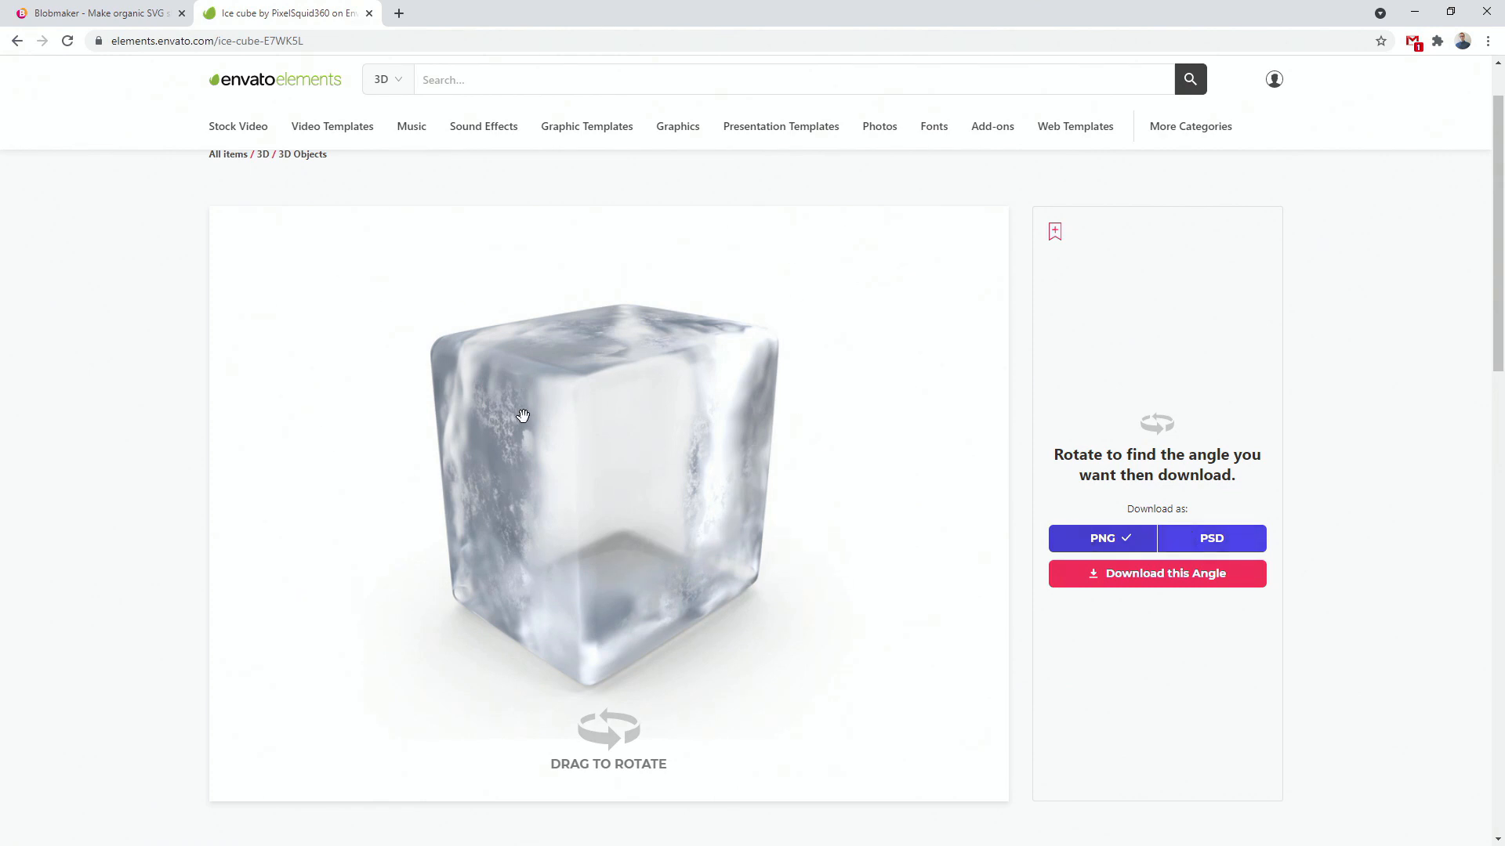
pyautogui.moveTo(551, 423); pyautogui.dragTo(627, 473)
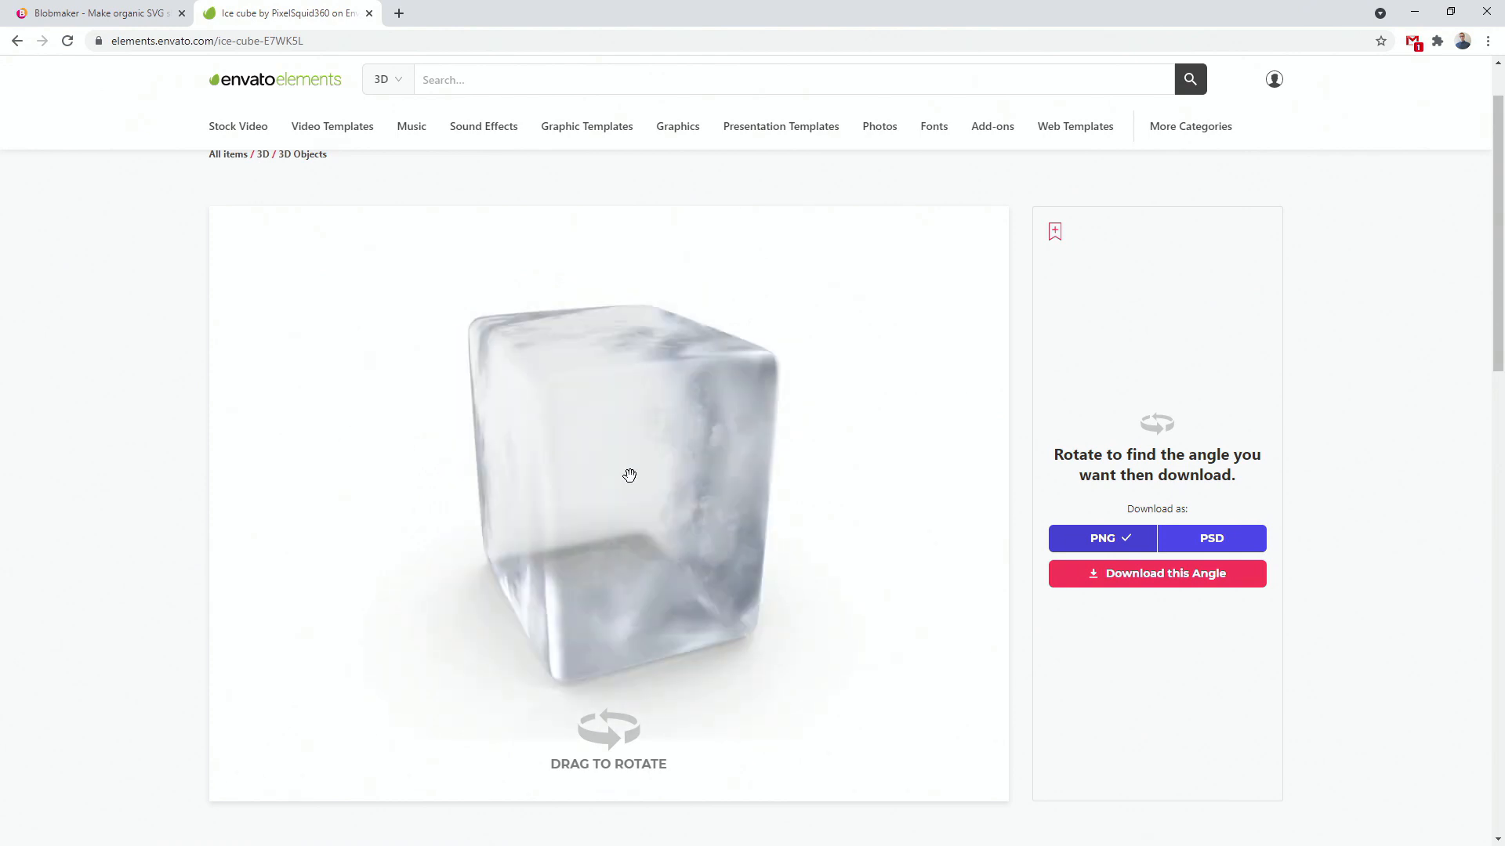
pyautogui.moveTo(724, 535); pyautogui.dragTo(745, 514)
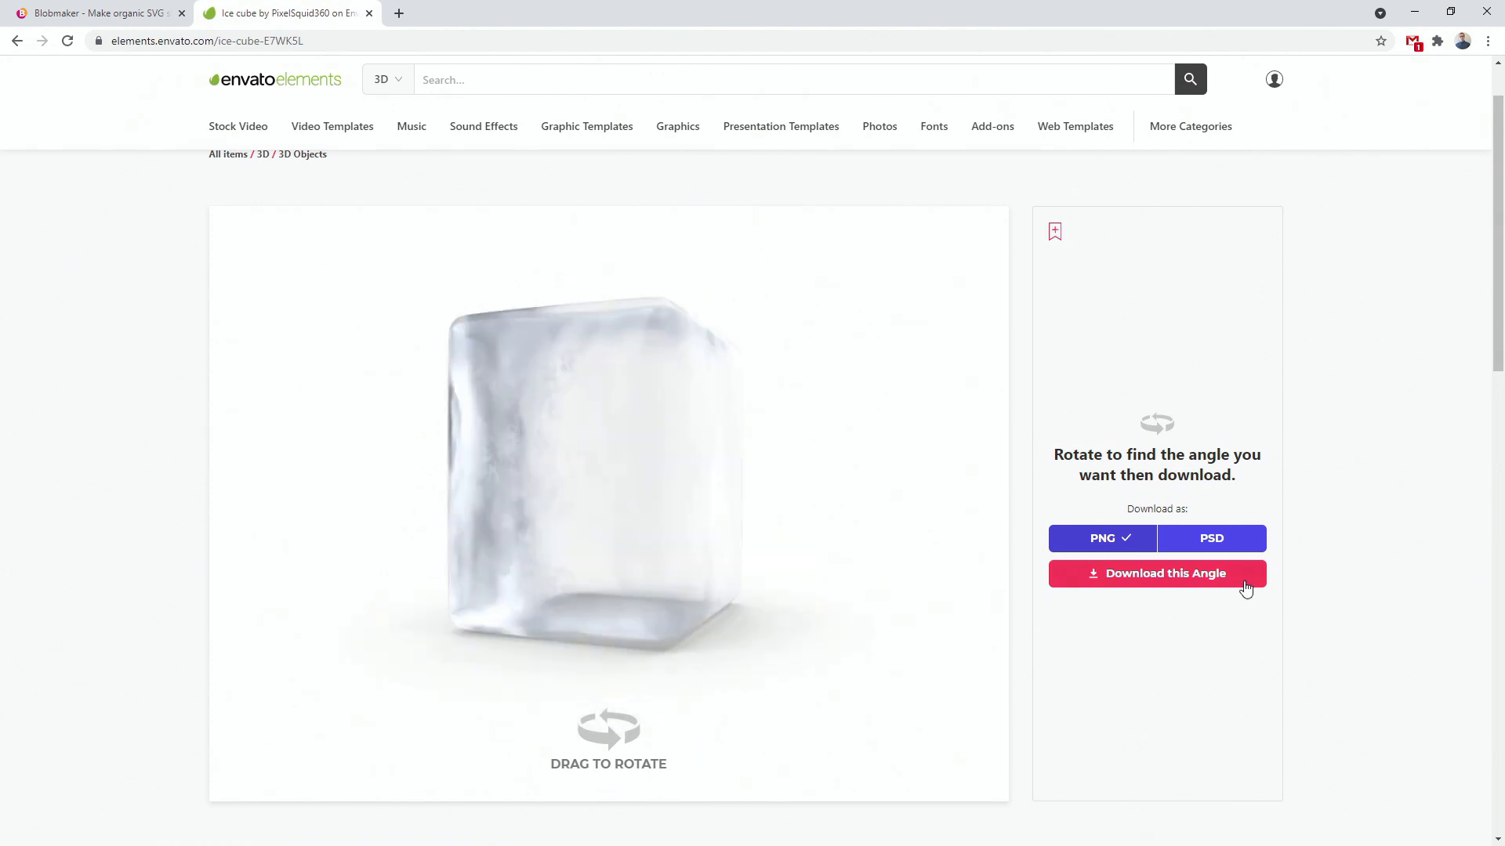
pyautogui.click(1415, 11)
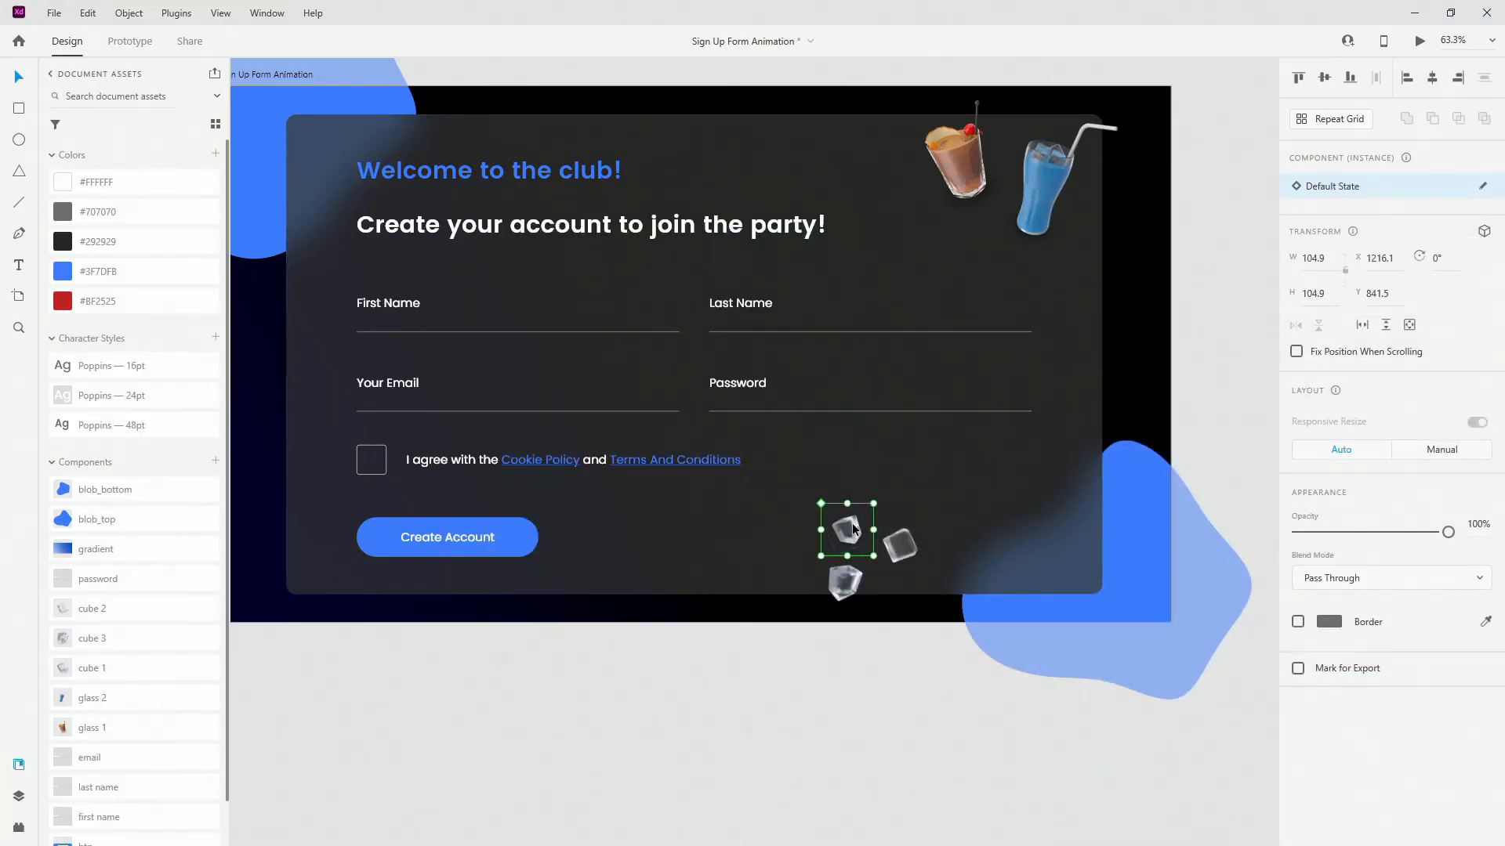
# Select the First Name field component inside the form and compare its clicked state with its Default State, ending on Default State
pyautogui.scroll(2, 670, 354)
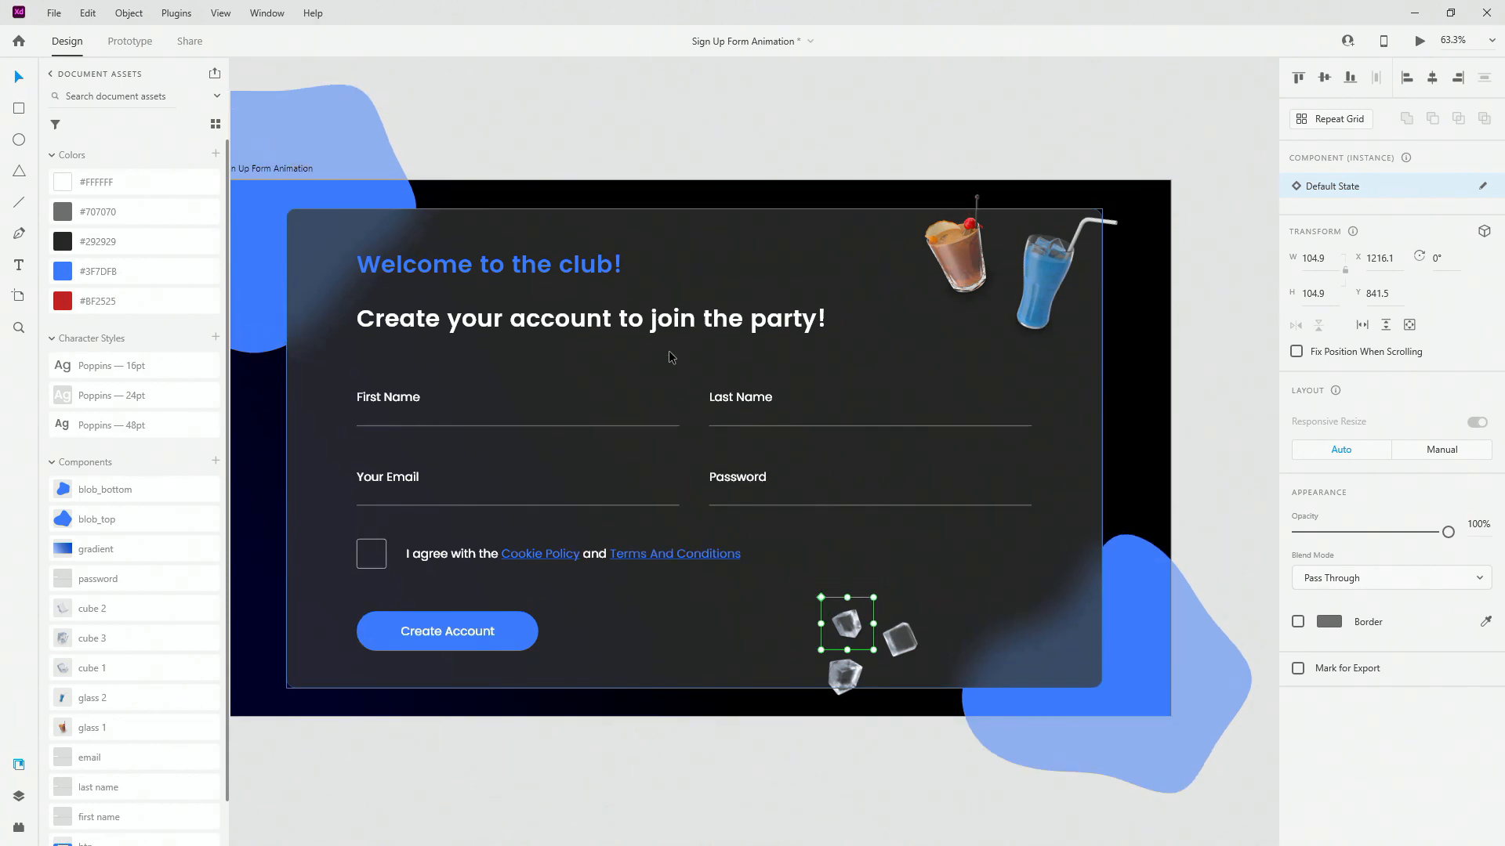
pyautogui.click(416, 398)
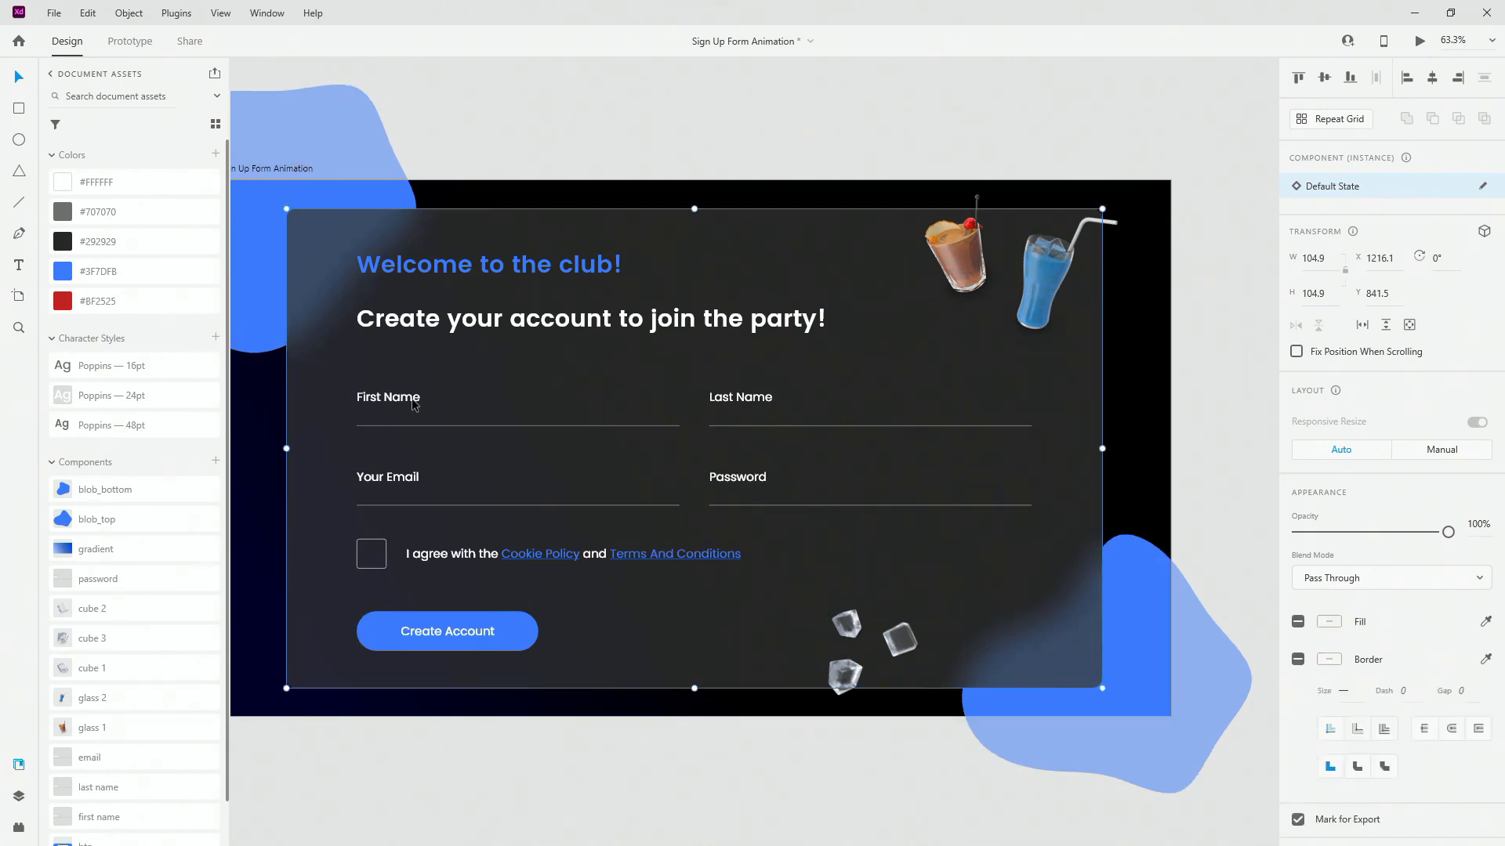
pyautogui.doubleClick(414, 400)
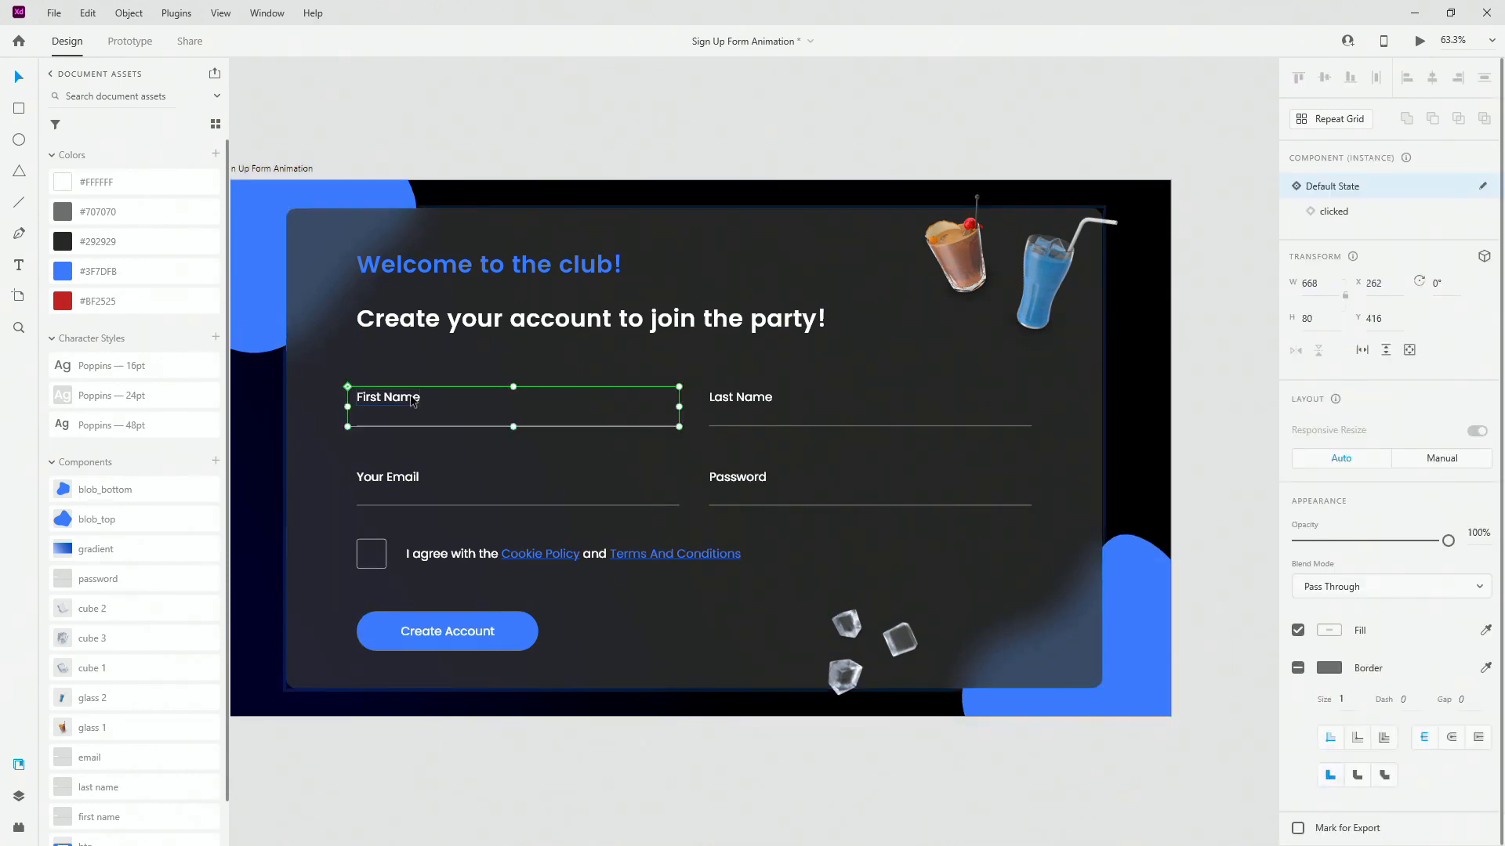
pyautogui.scroll(5, 347, 409)
pyautogui.scroll(-4, 347, 407)
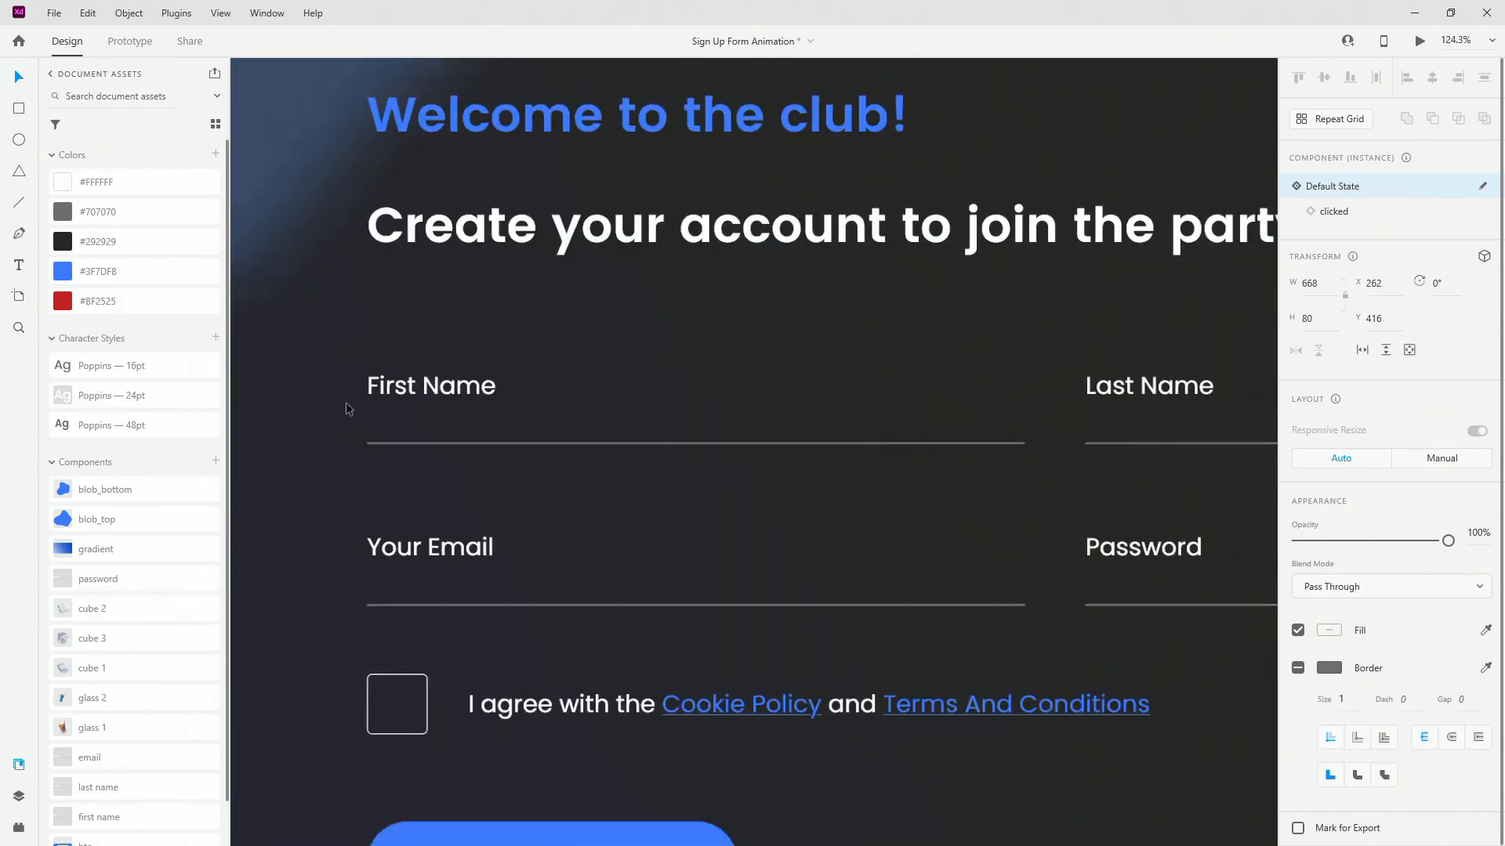
pyautogui.scroll(-2, 348, 406)
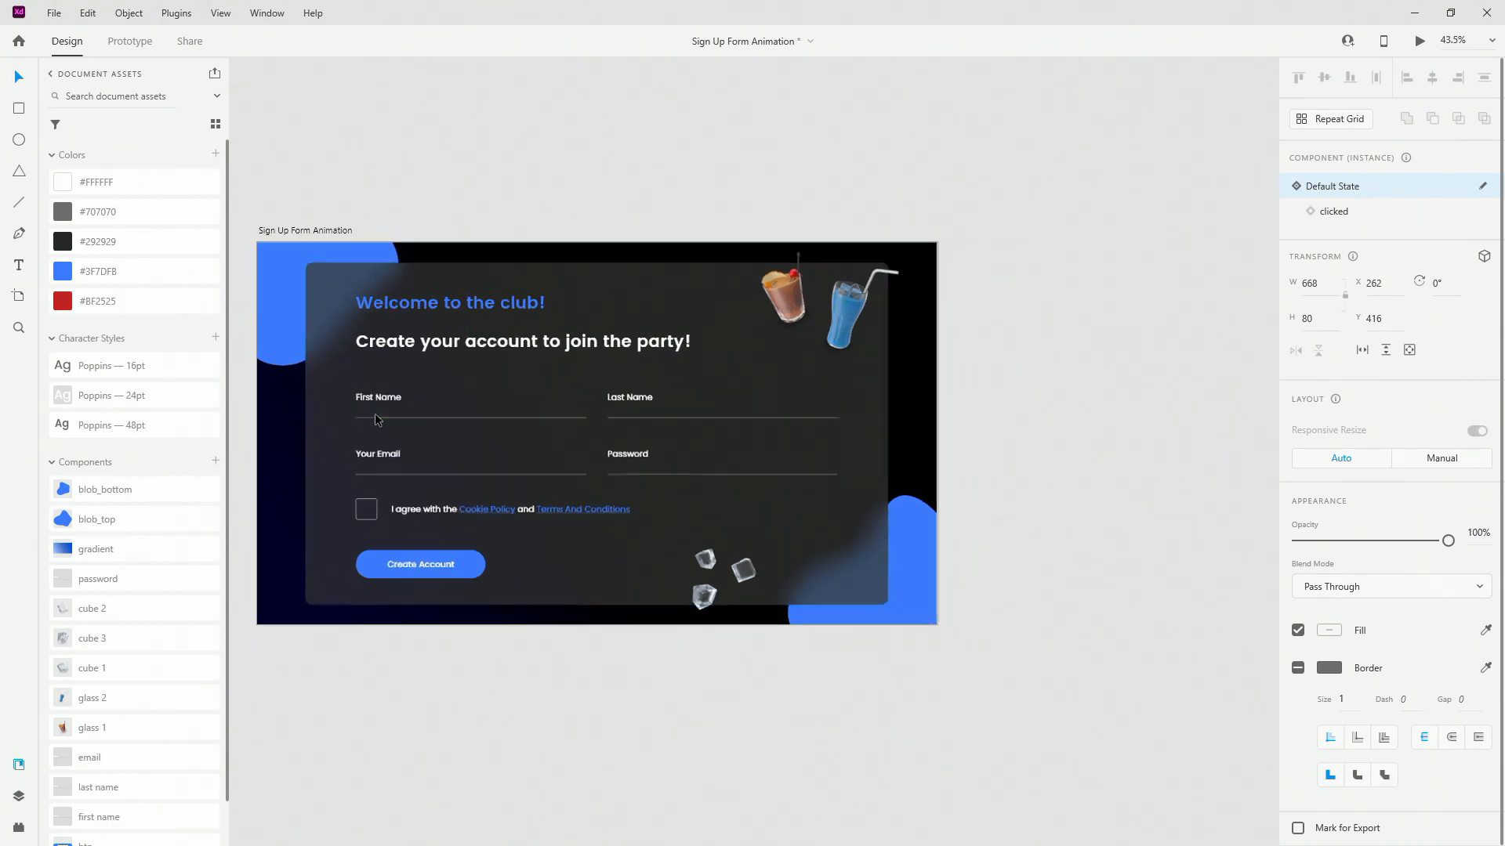
pyautogui.scroll(3, 375, 412)
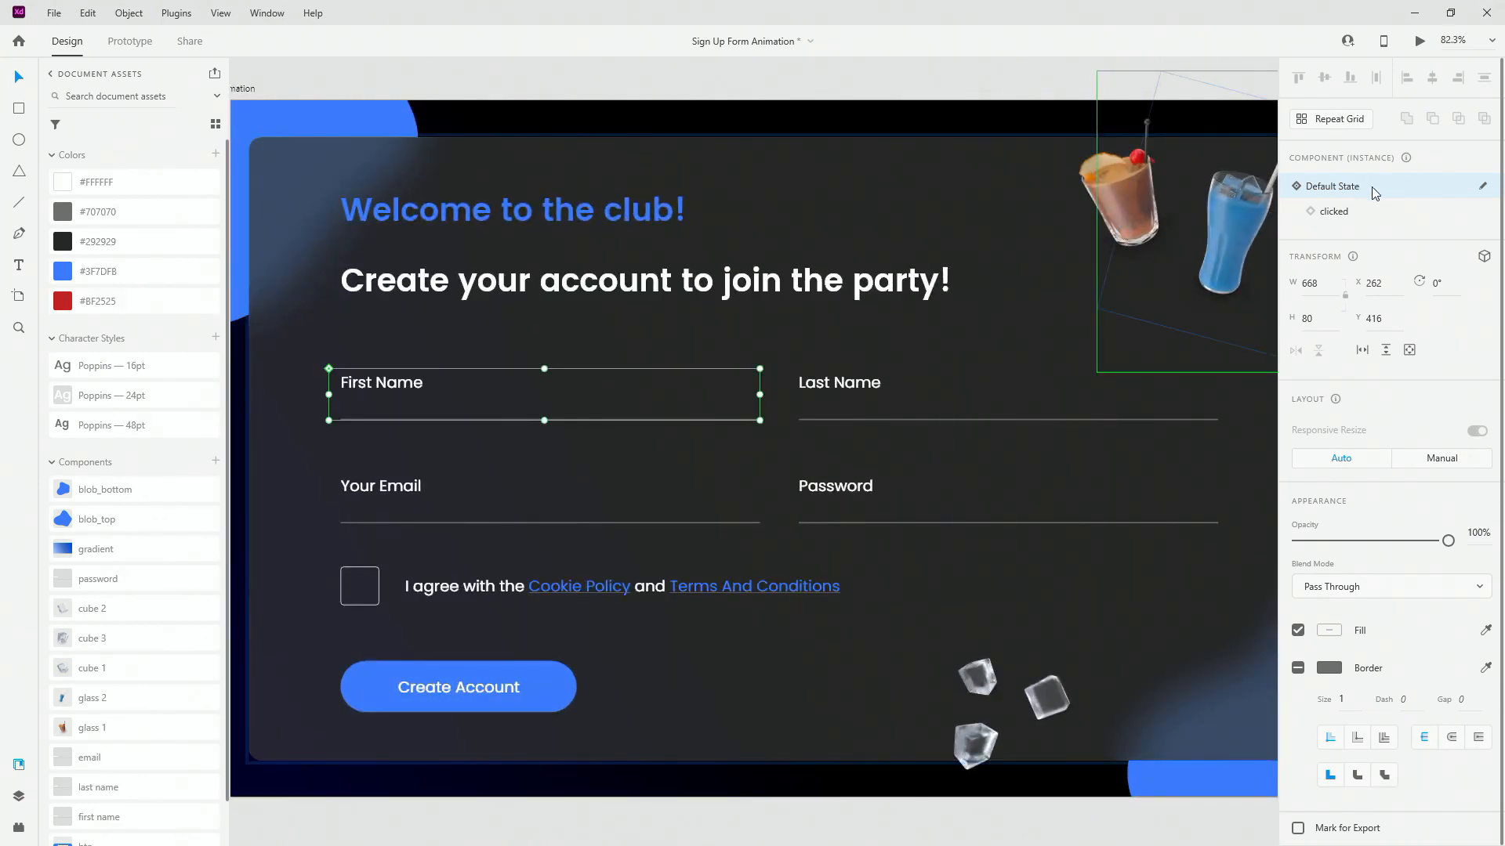
pyautogui.click(1366, 213)
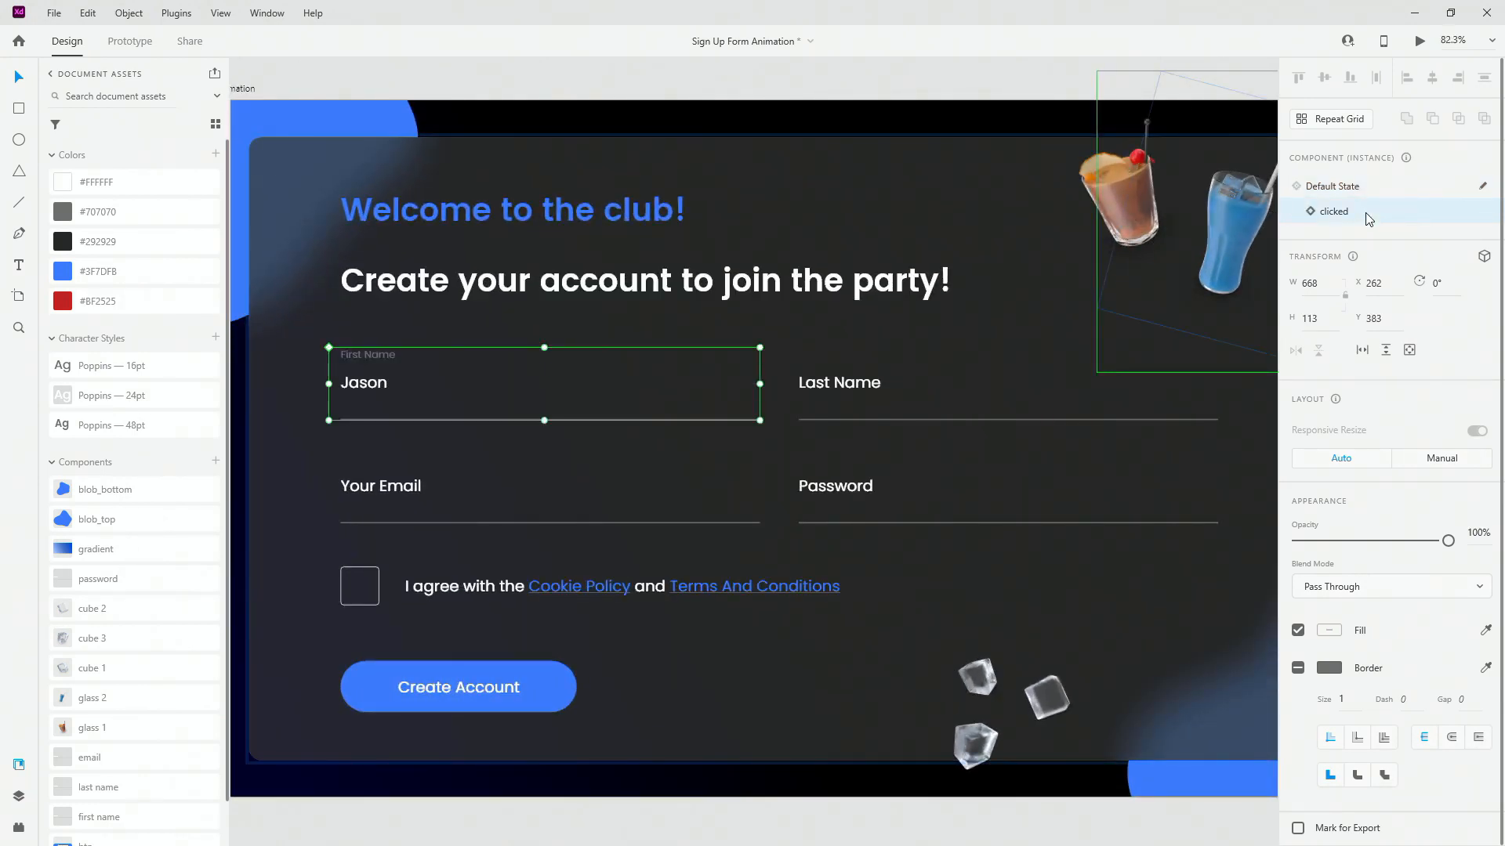
pyautogui.click(1365, 188)
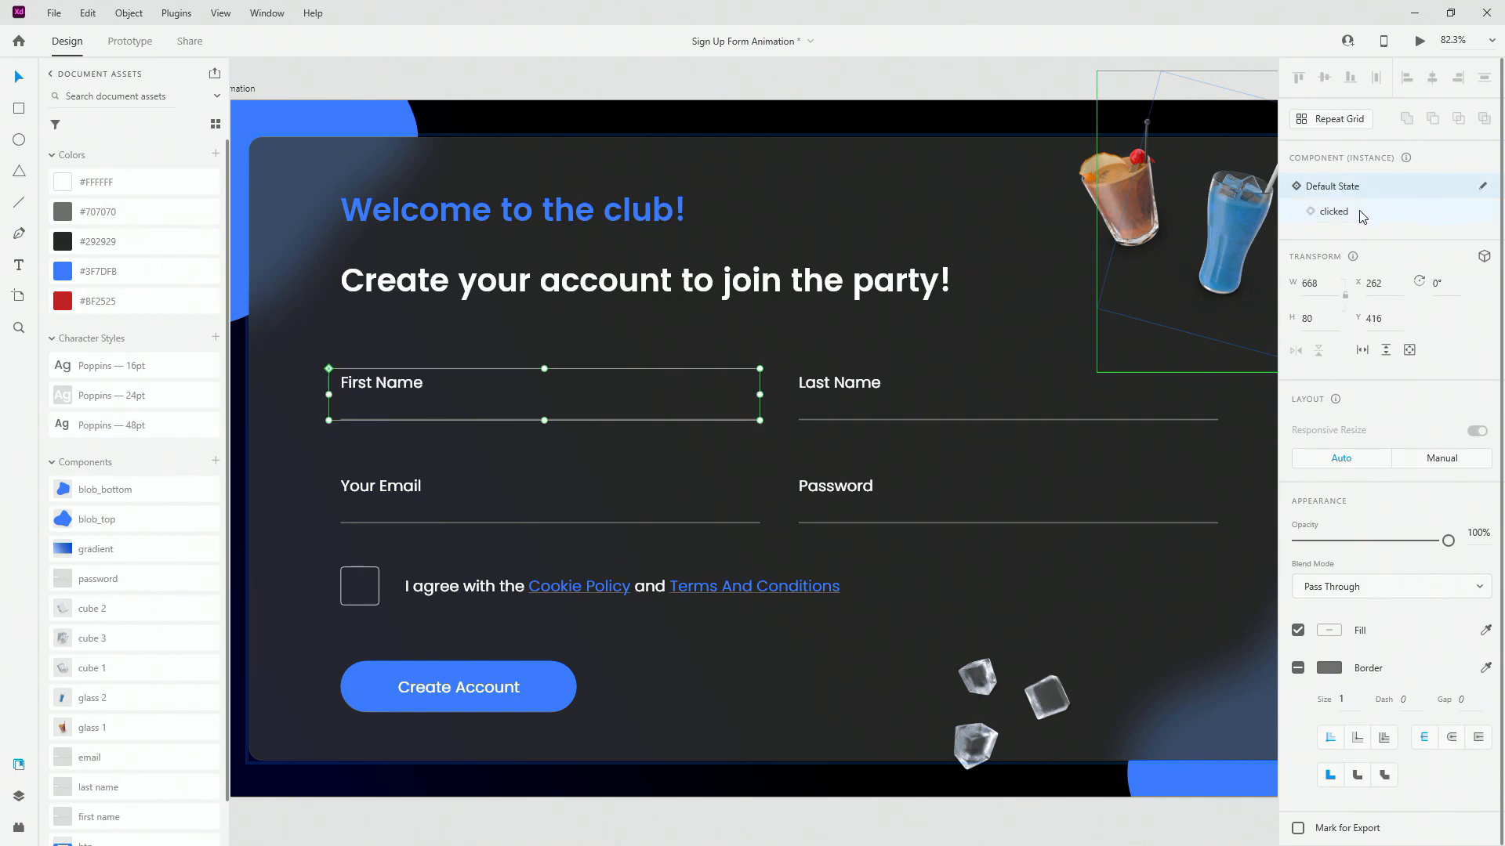
pyautogui.click(1362, 217)
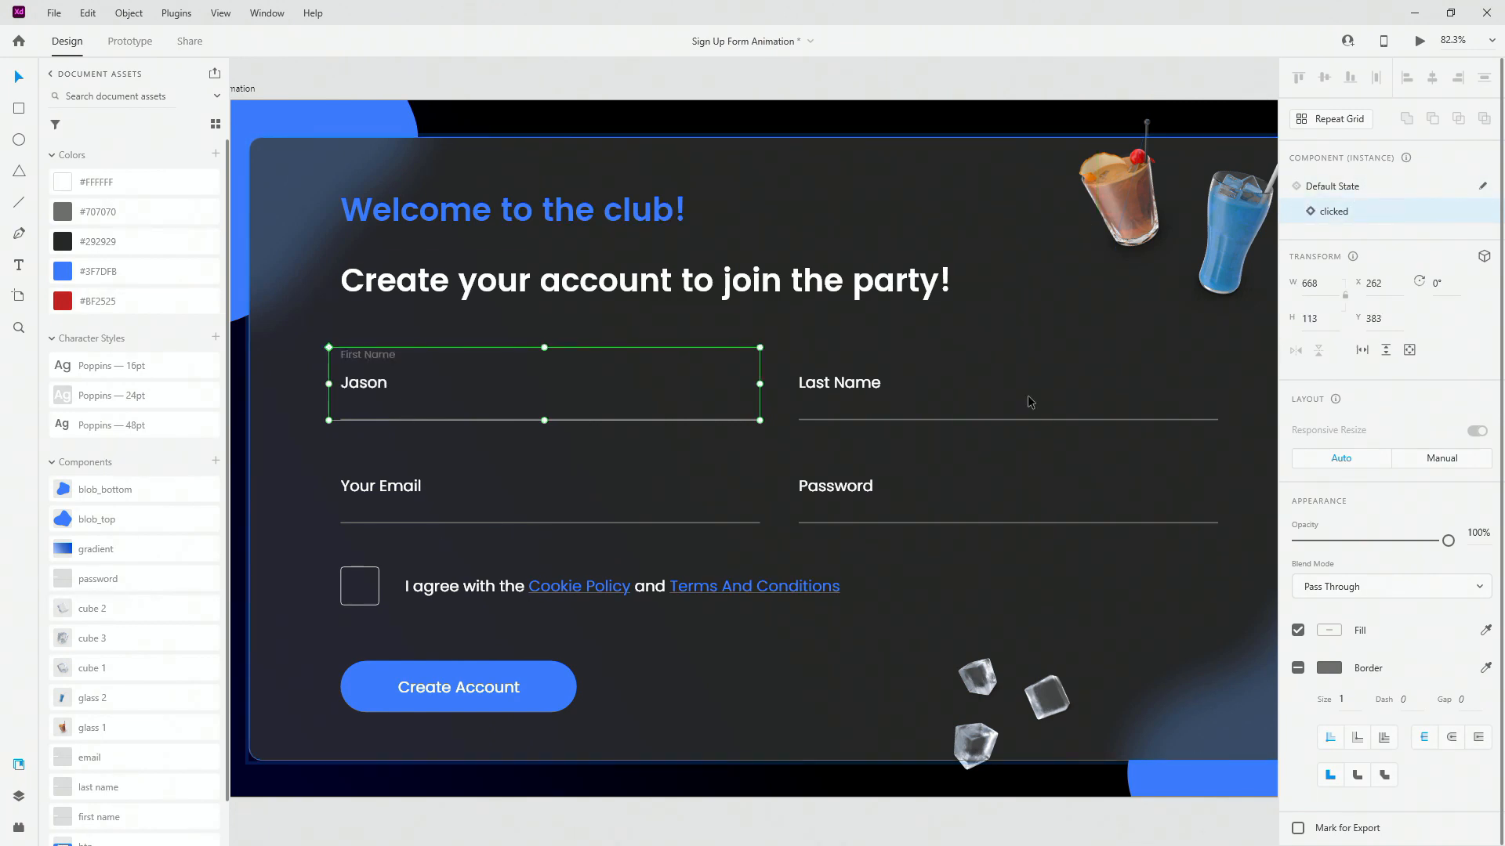
pyautogui.click(1372, 190)
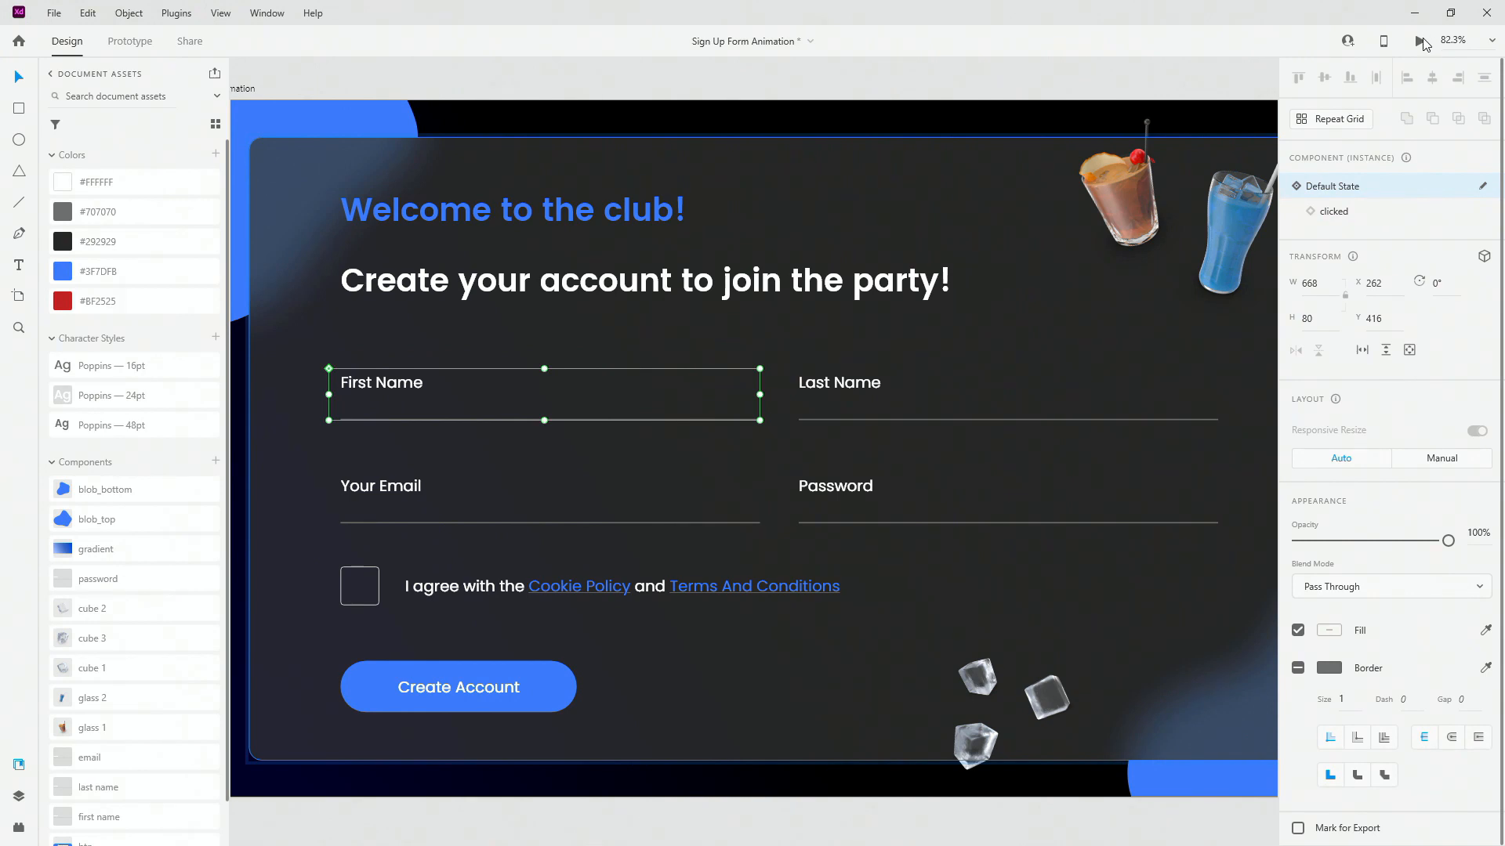
# Preview the prototype, trigger the First Name, Last Name and Your Email fields, and close the preview
pyautogui.click(1420, 42)
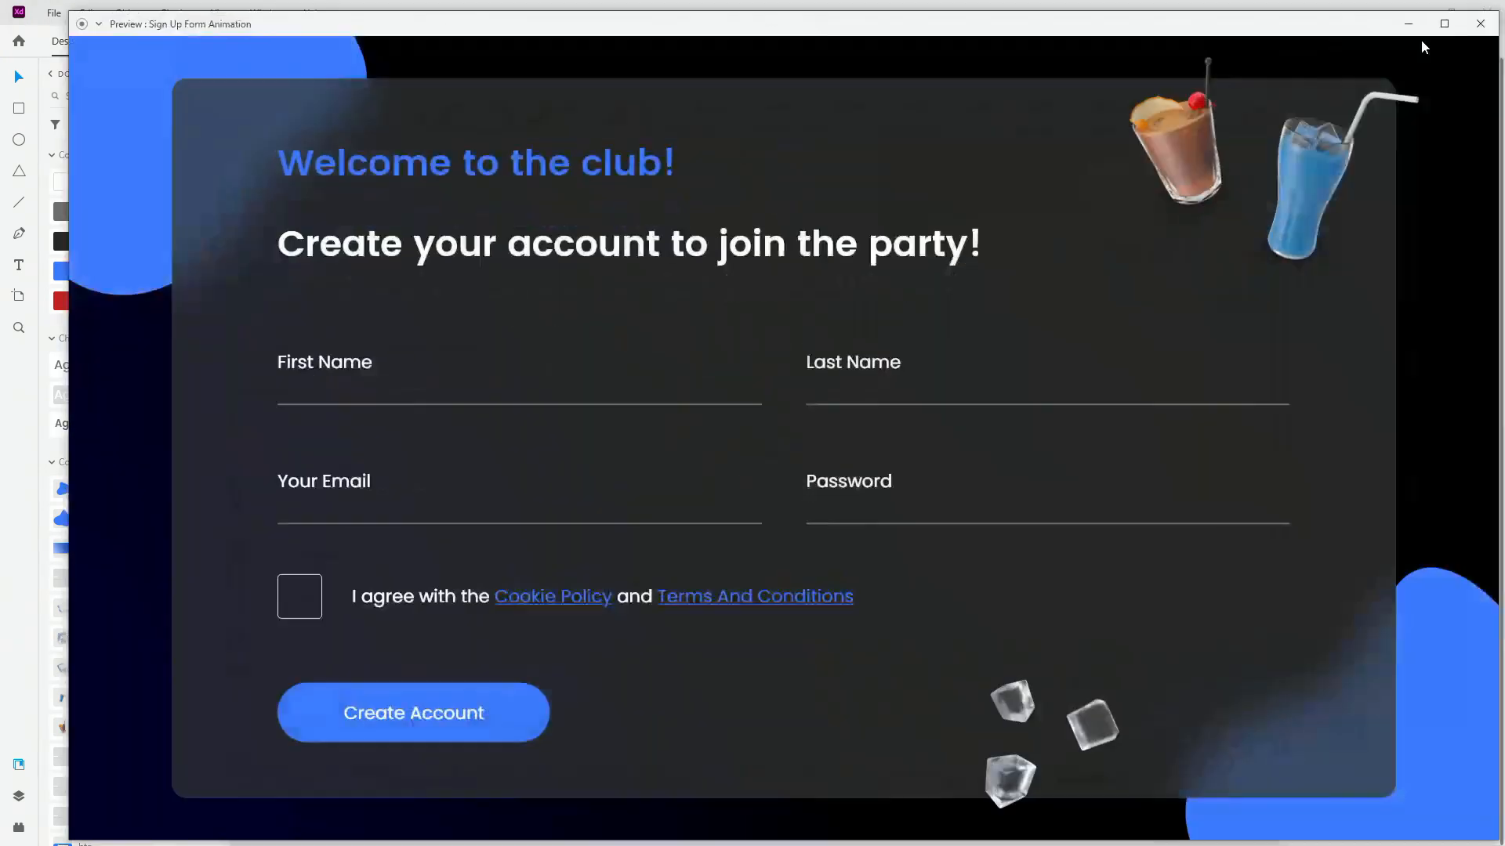
pyautogui.click(343, 362)
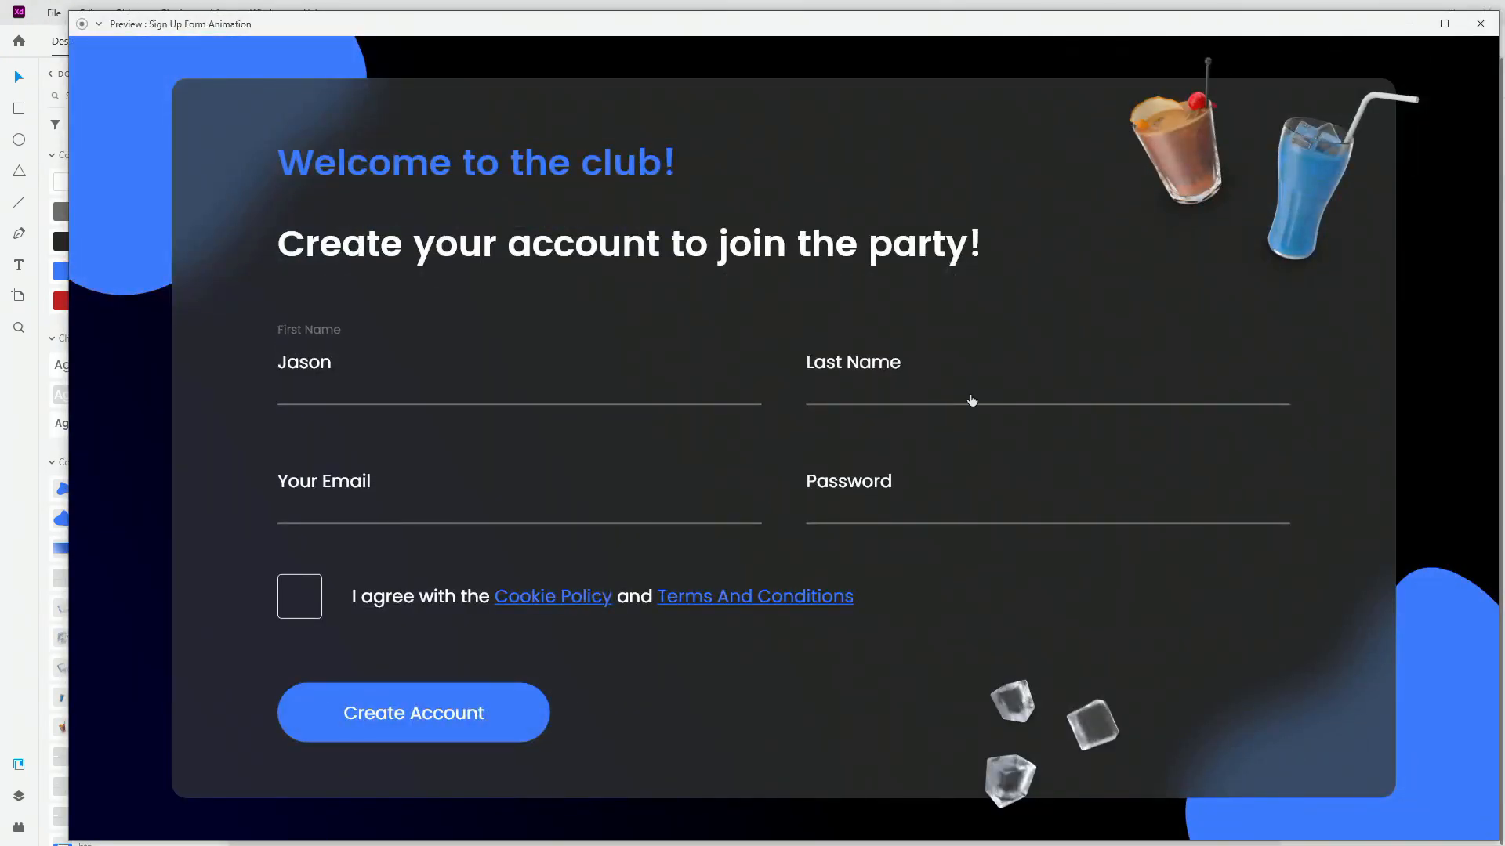
pyautogui.click(881, 370)
pyautogui.click(269, 496)
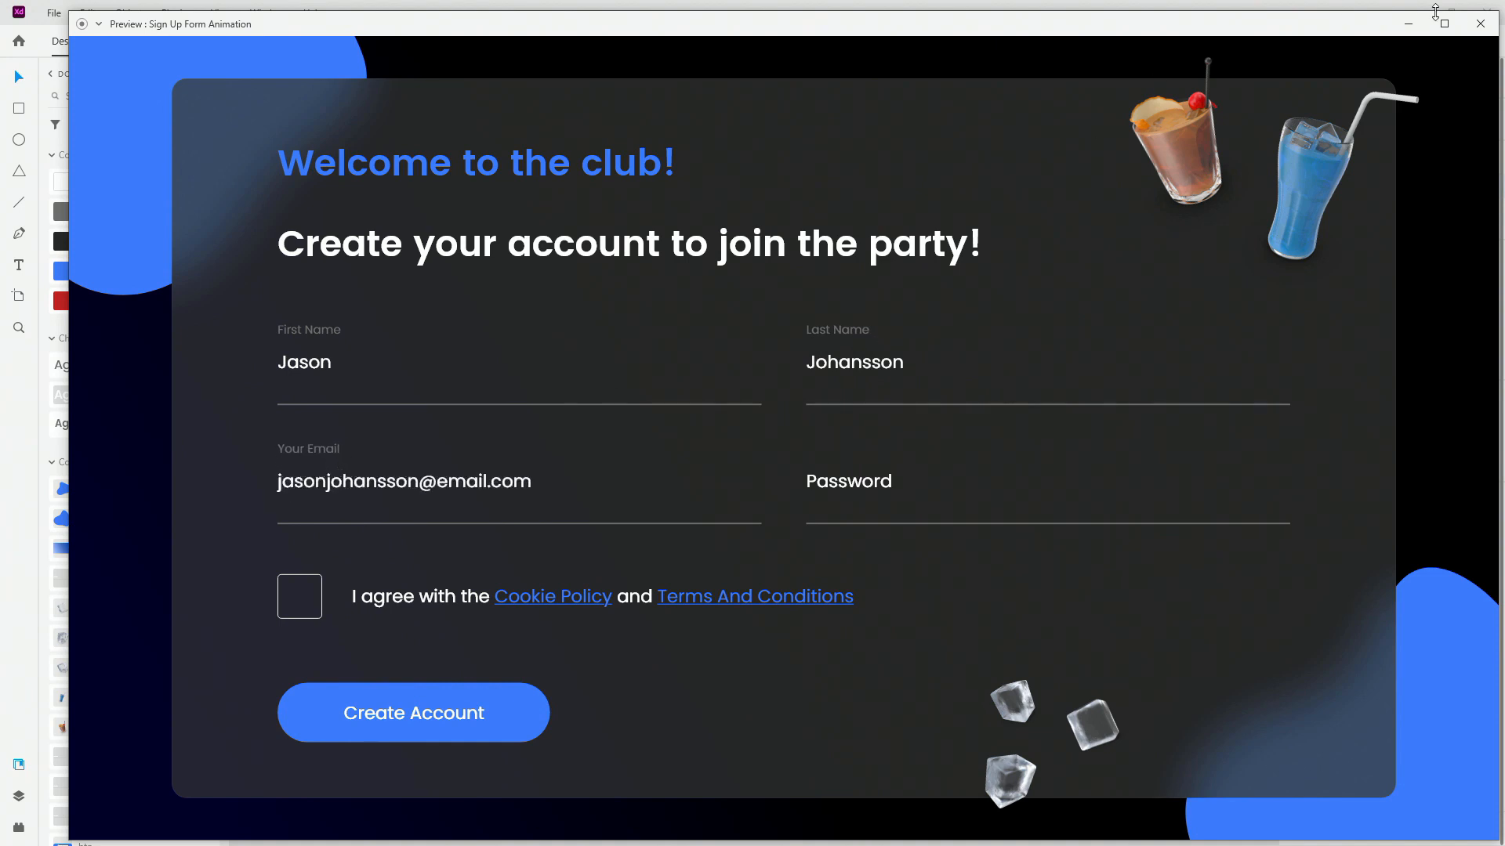
pyautogui.click(1476, 24)
# Show the document's layers and inspect the line, the mask group and the masked sample name inside the first name component
pyautogui.hotkey('ctrl', 'y')
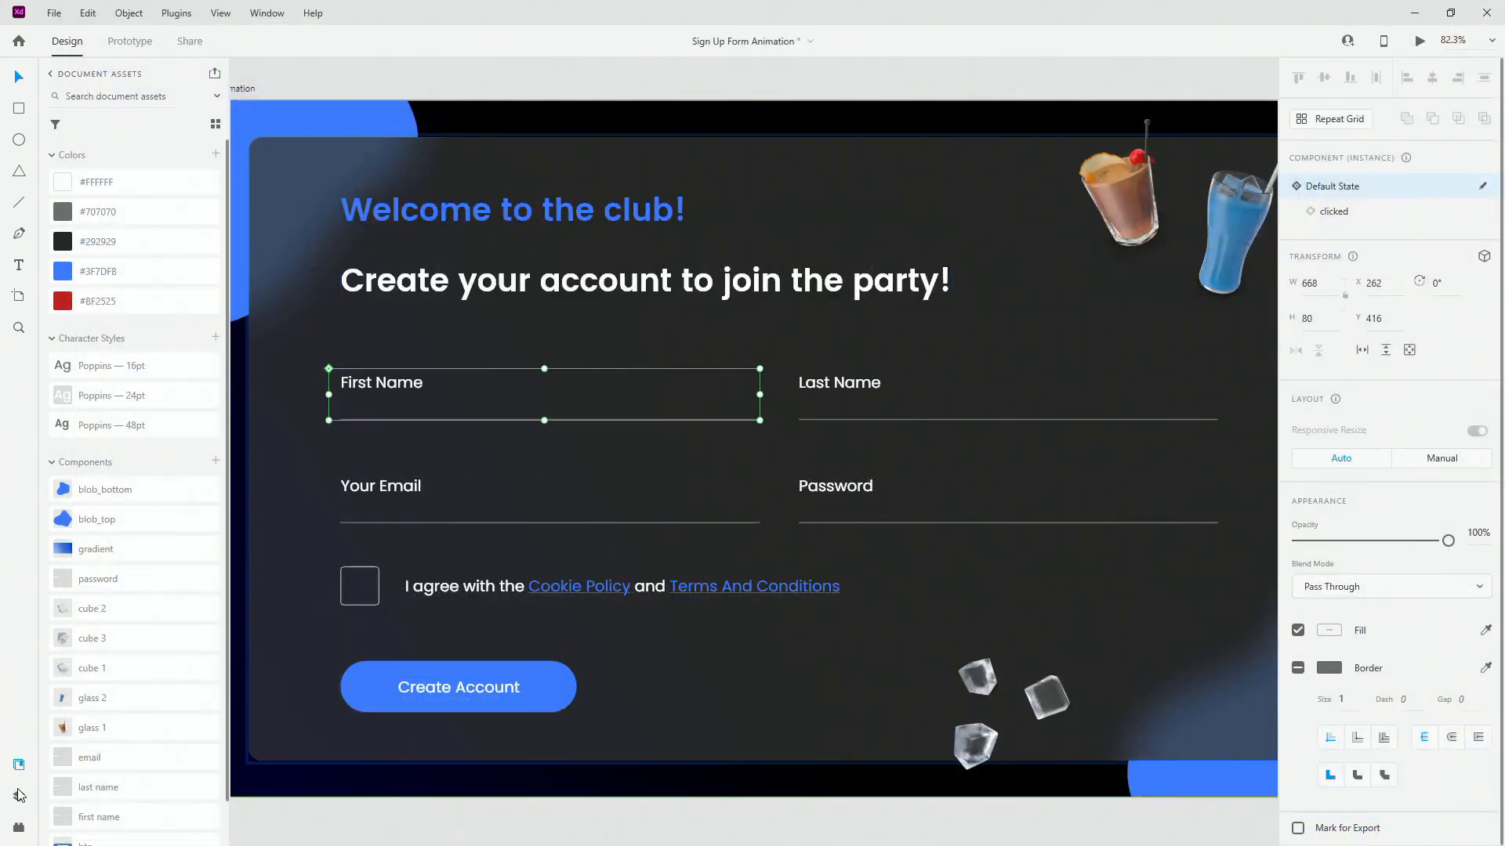
pyautogui.click(62, 384)
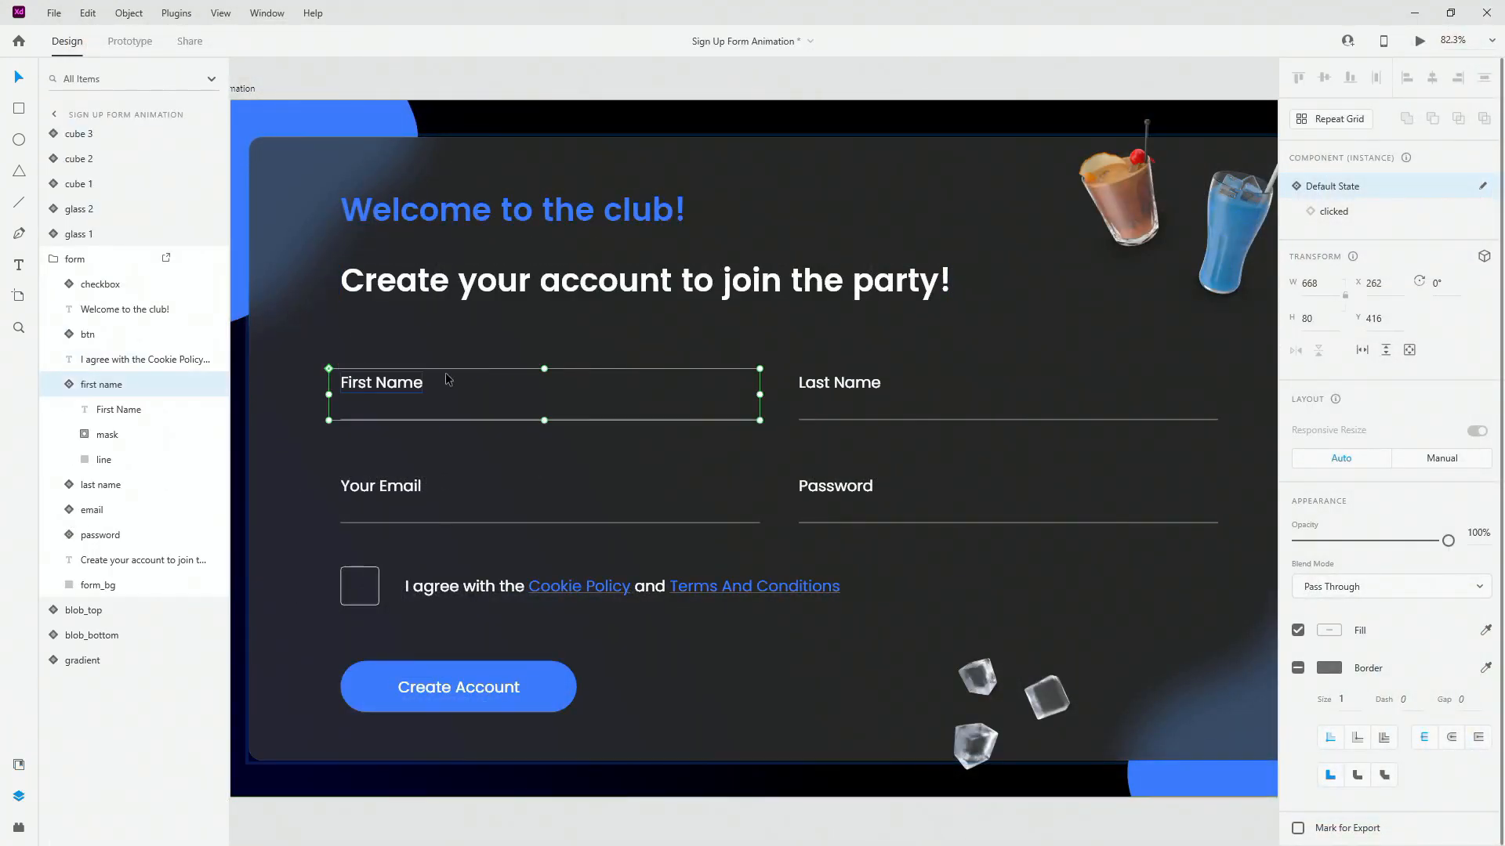
pyautogui.scroll(5, 339, 389)
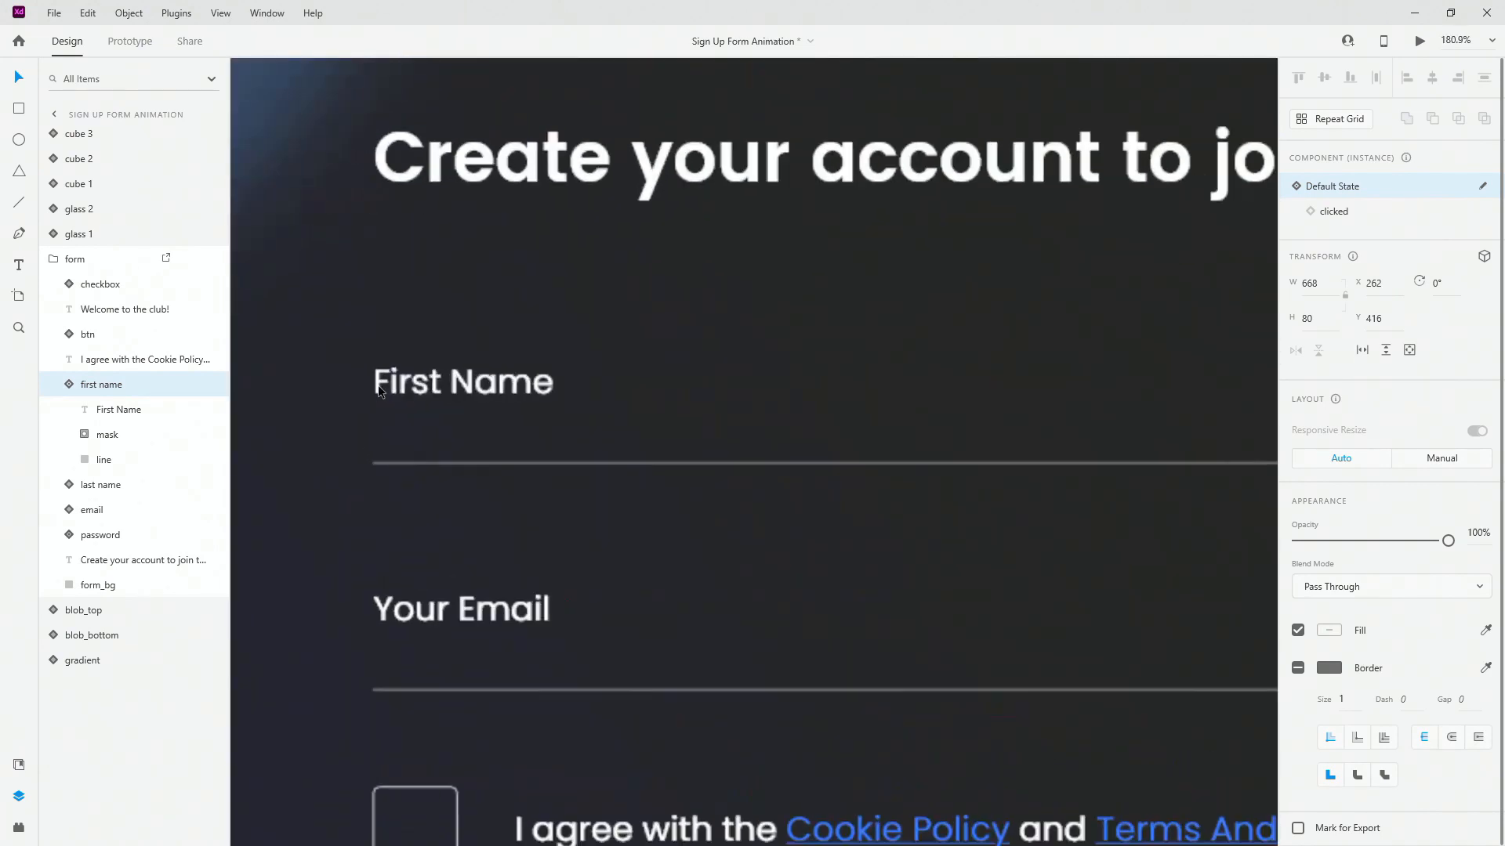
pyautogui.click(111, 439)
pyautogui.click(110, 459)
pyautogui.scroll(-2, 498, 228)
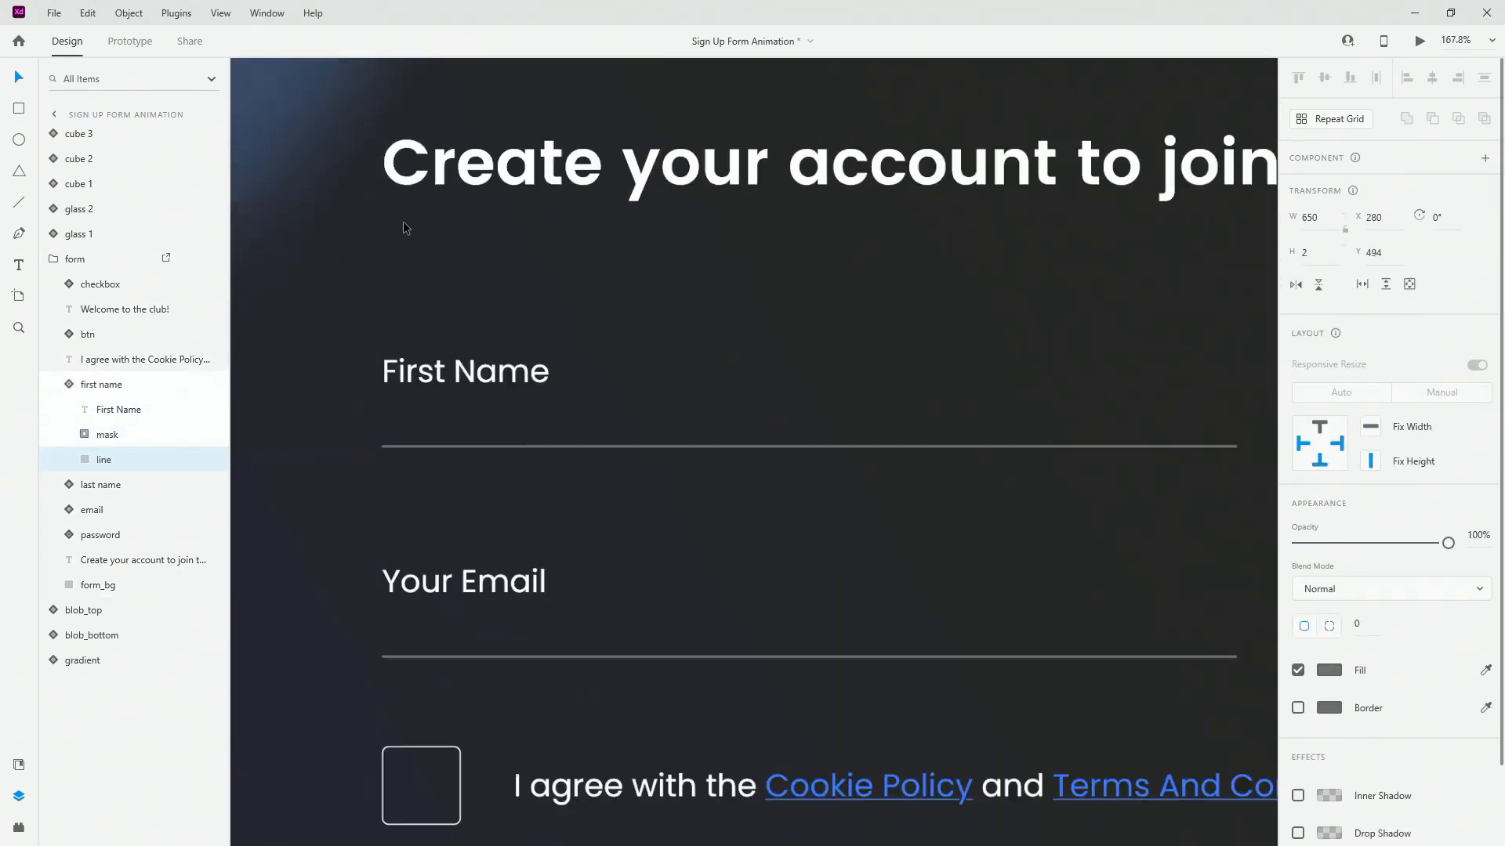
pyautogui.click(86, 434)
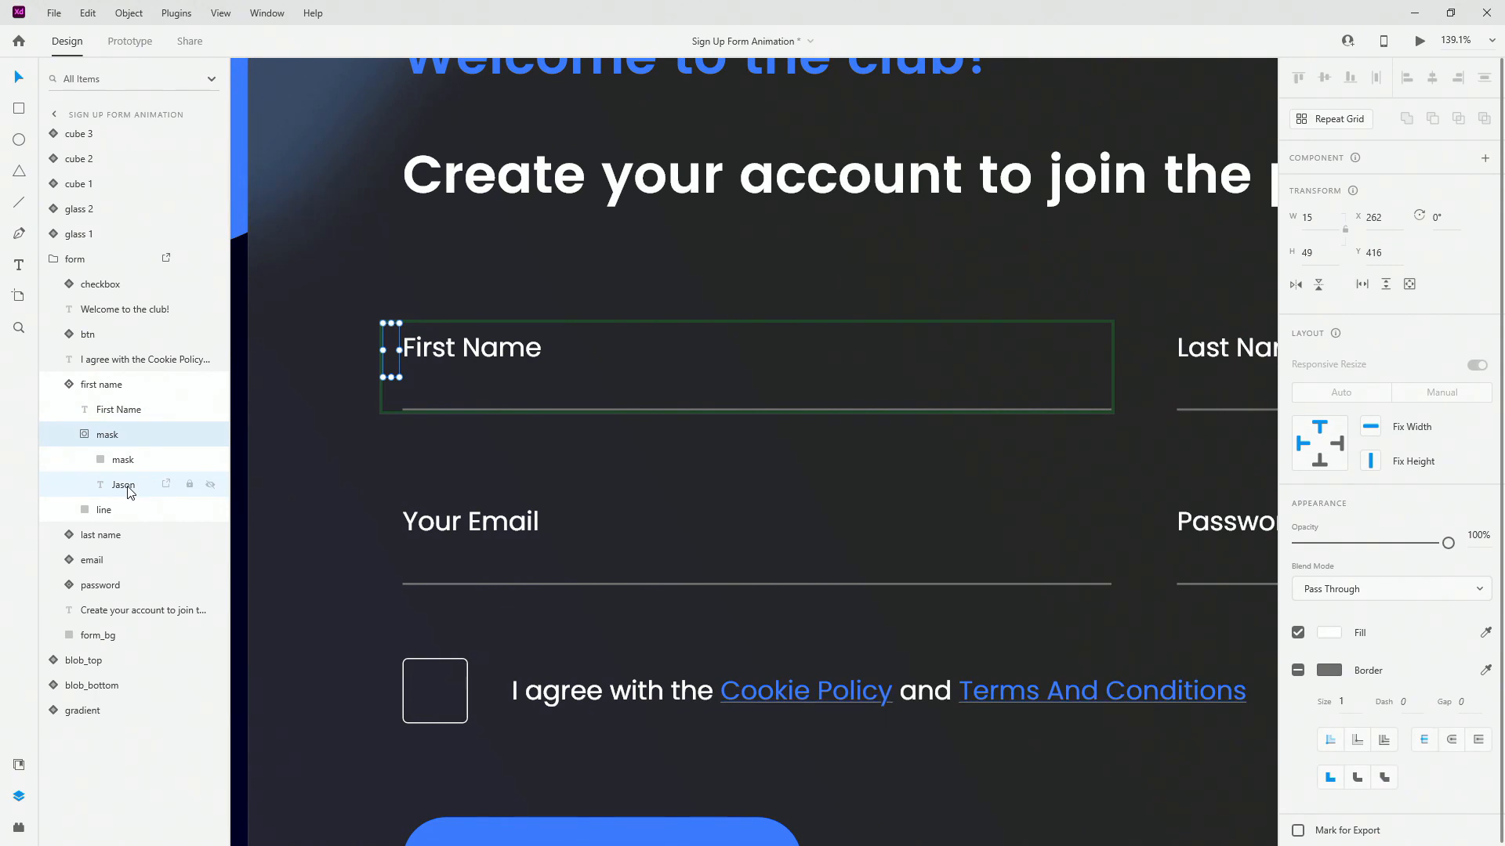
pyautogui.click(127, 486)
# Hide the First Name label and try widening the mask rectangle to about 214 so it covers the sample name
pyautogui.keyDown('ctrl'); pyautogui.scroll(5, 436, 295); pyautogui.keyUp('ctrl')
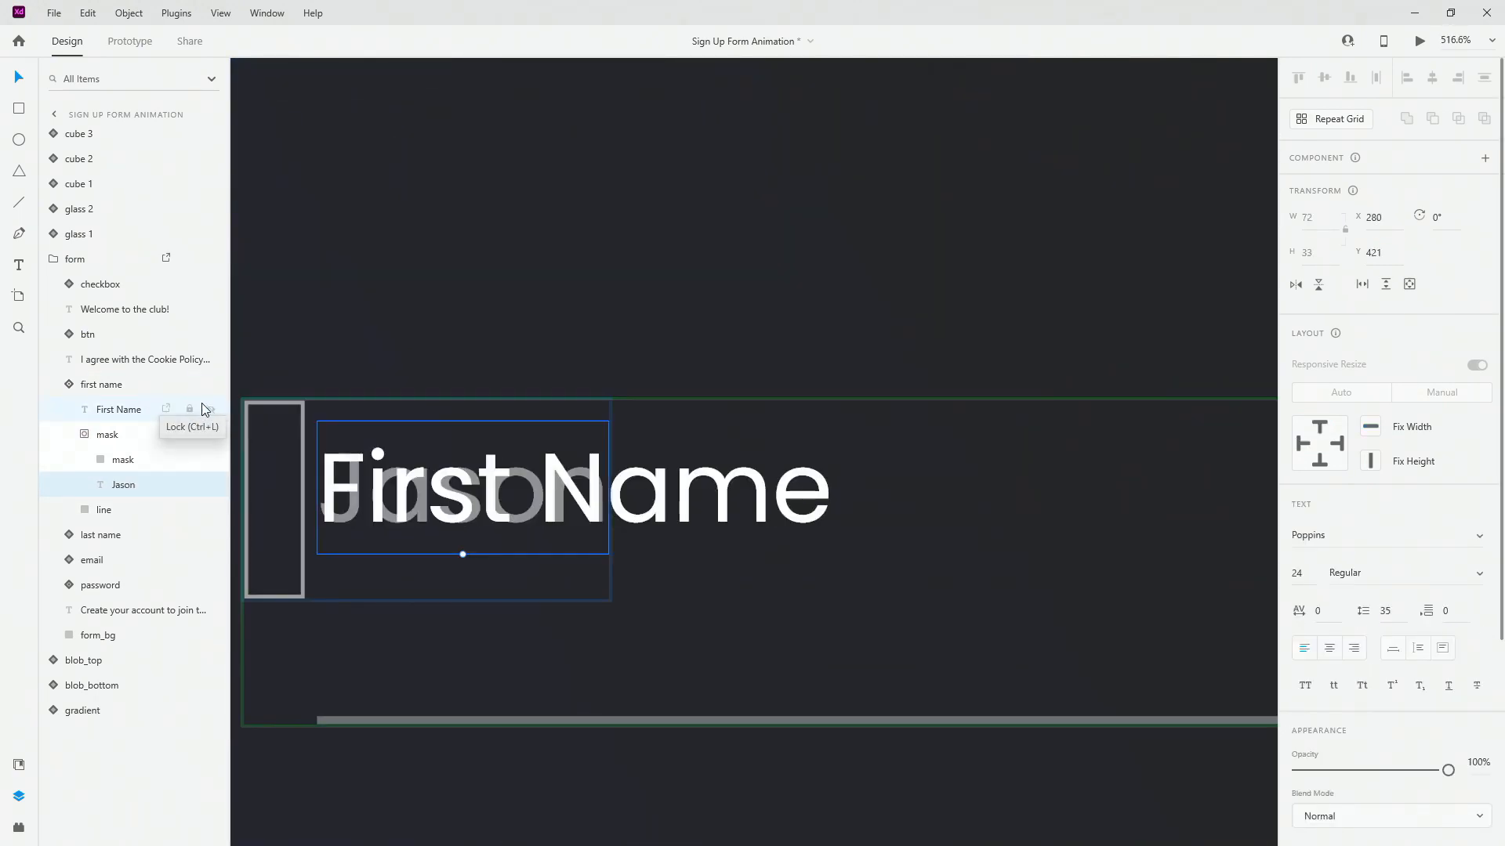
pyautogui.click(210, 409)
pyautogui.click(151, 460)
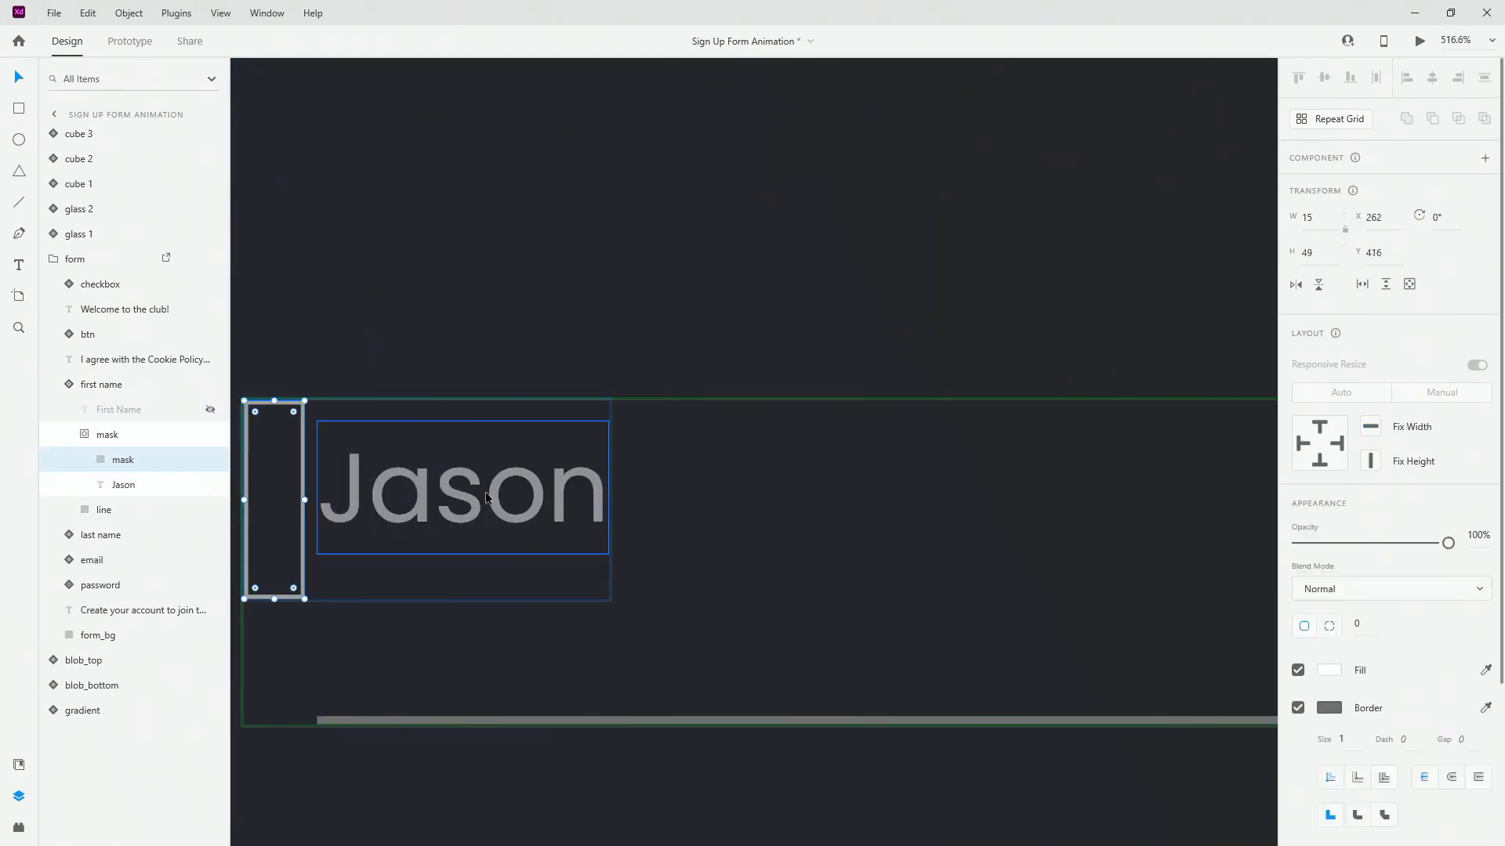
pyautogui.scroll(-3, 705, 383)
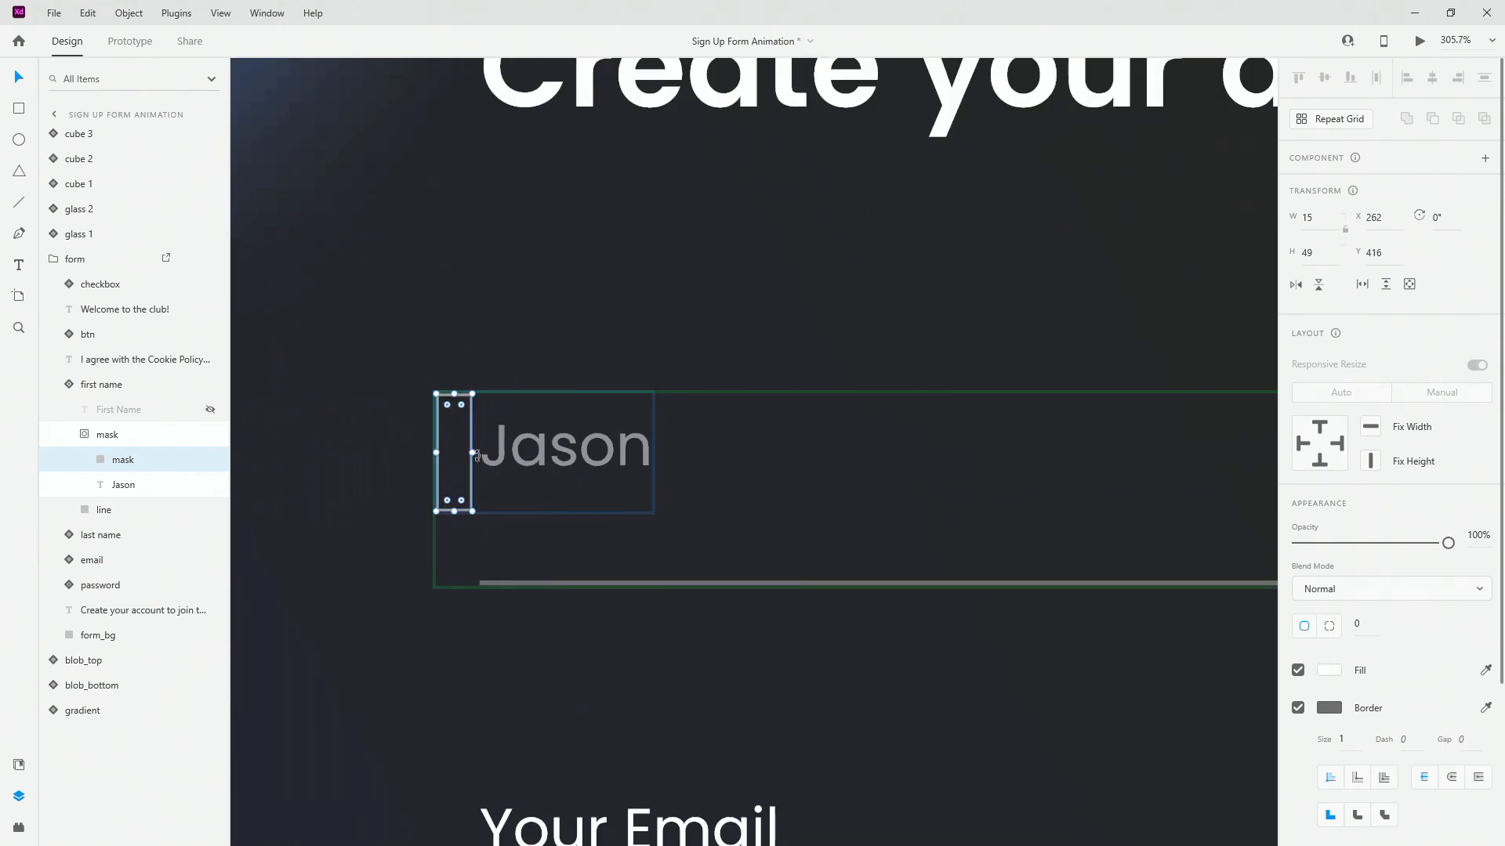
pyautogui.moveTo(472, 450); pyautogui.dragTo(950, 440)
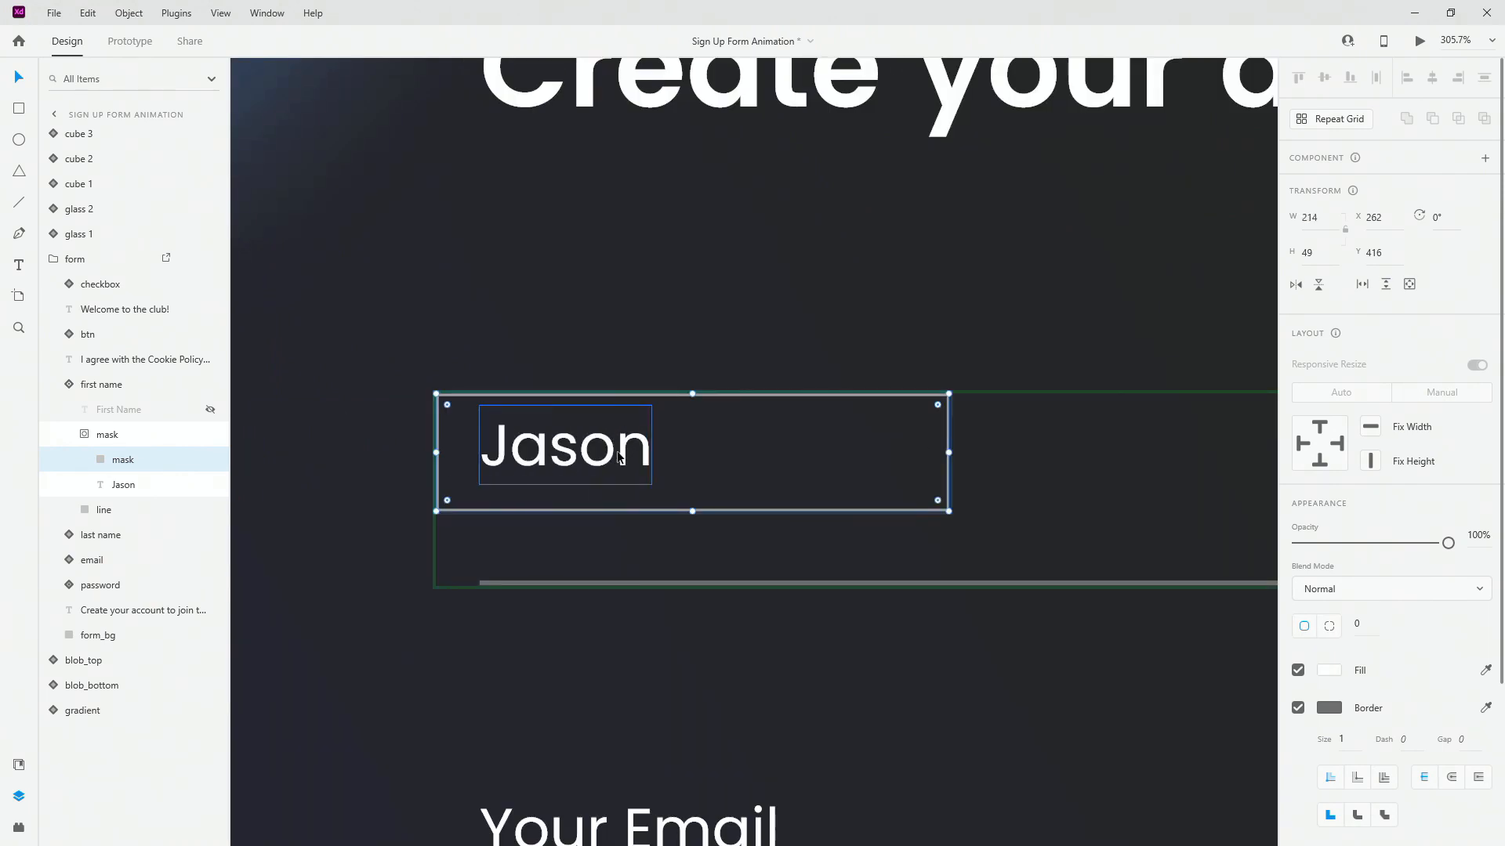
# Undo the mask widening and unhide the First Name label, returning the selection to the whole first name component
pyautogui.hotkey('ctrl', 'z')
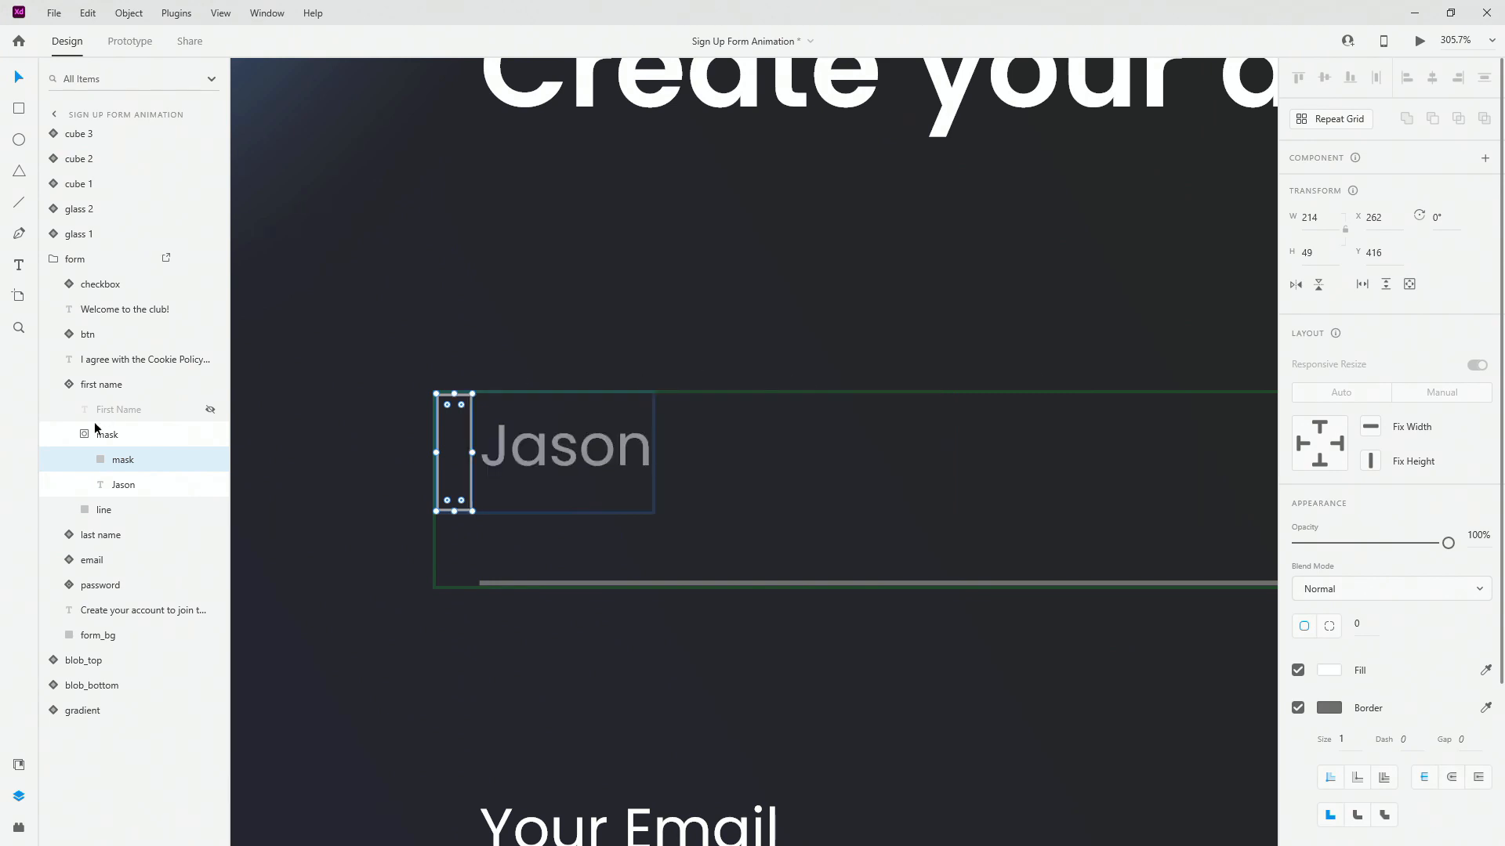
pyautogui.click(96, 429)
pyautogui.click(207, 409)
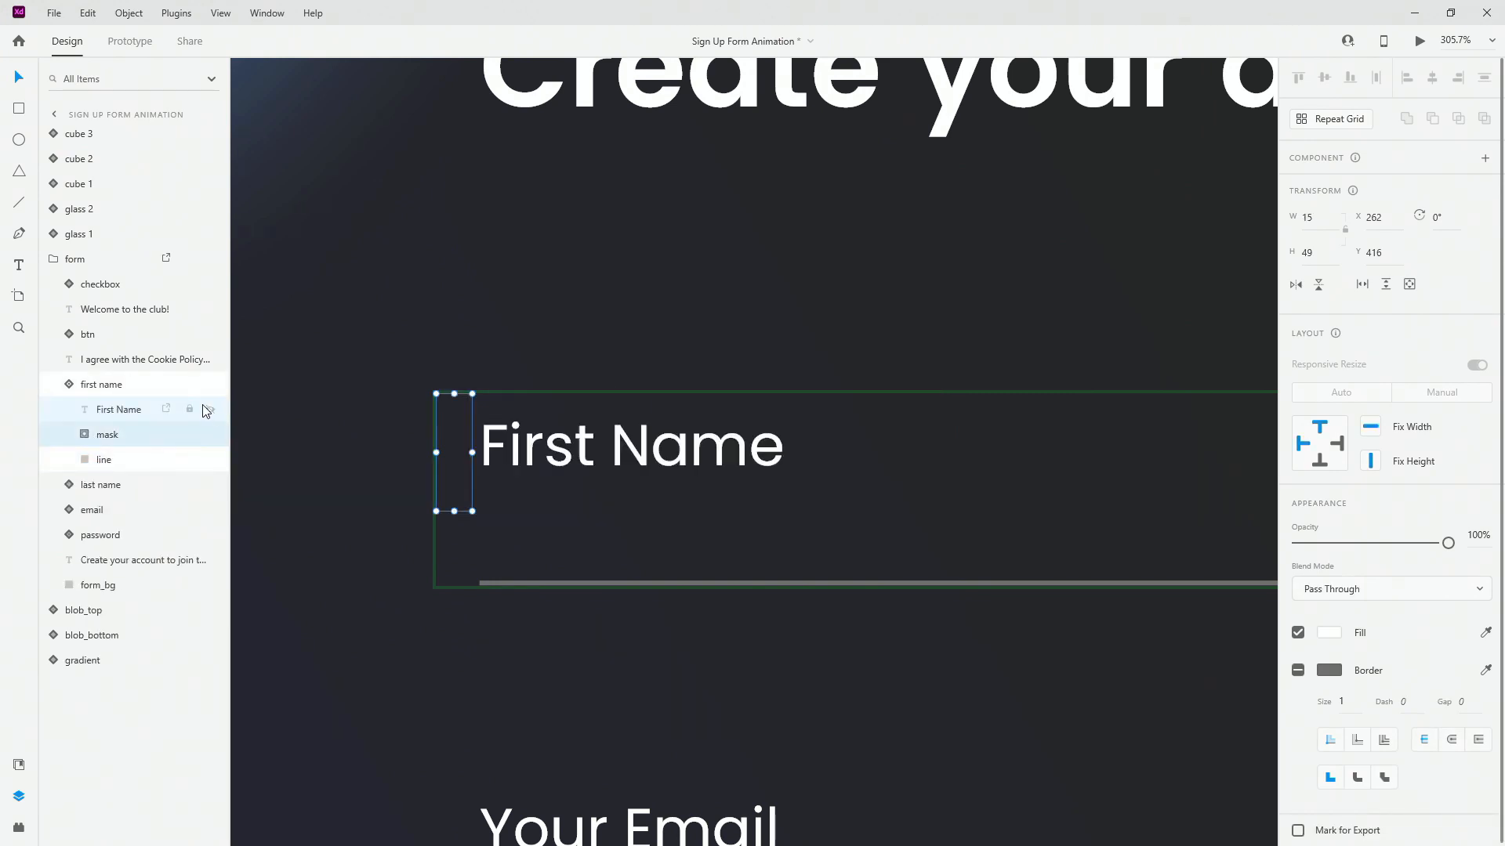
pyautogui.click(138, 409)
pyautogui.click(78, 385)
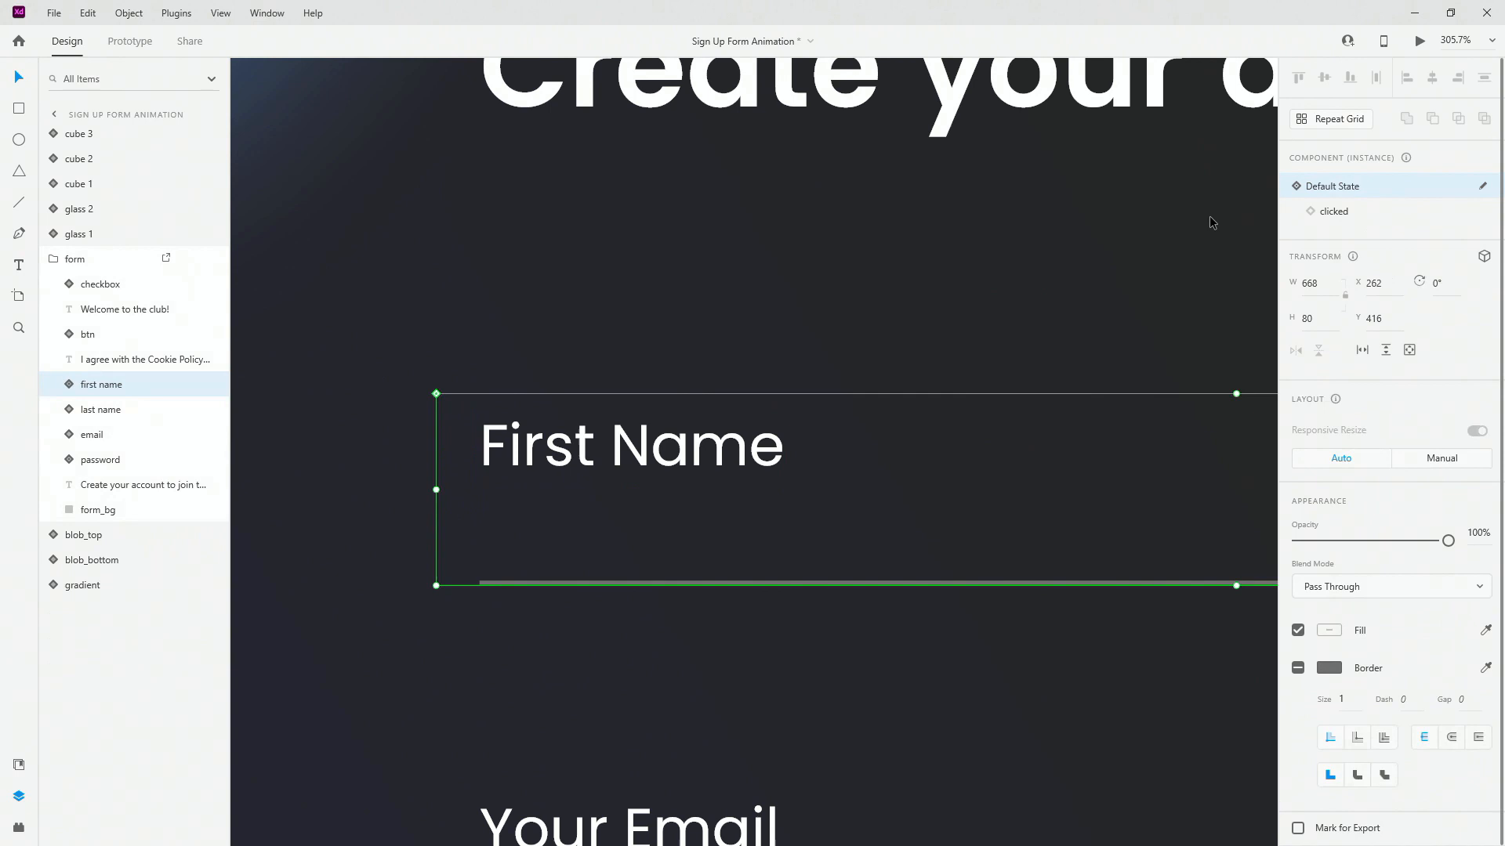
# Switch the first name component to its clicked state, select its First Name label, and check the document's saved colors and character styles
pyautogui.click(1378, 210)
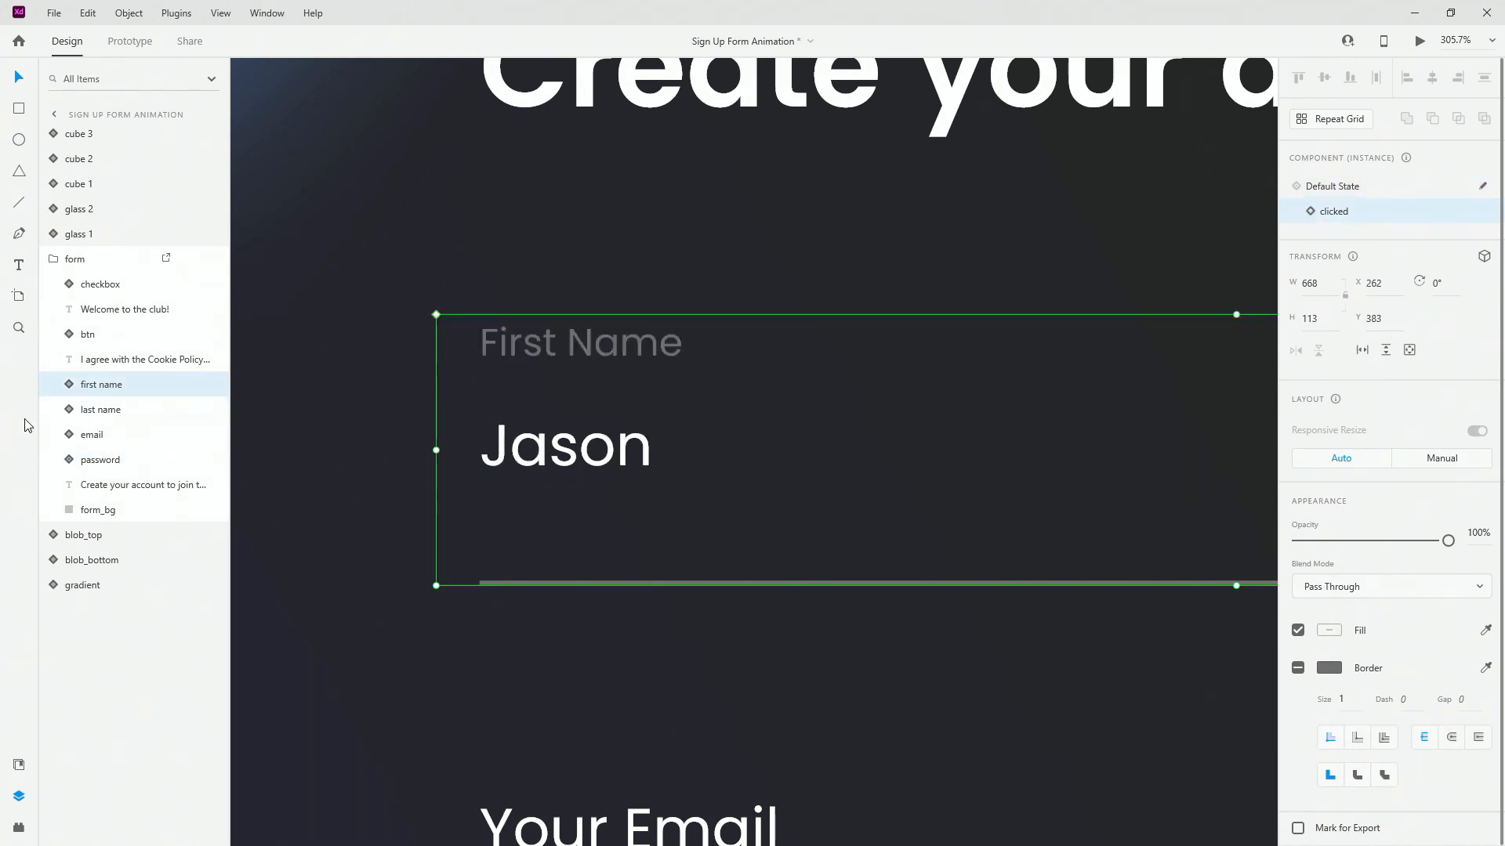
pyautogui.click(59, 384)
pyautogui.click(118, 409)
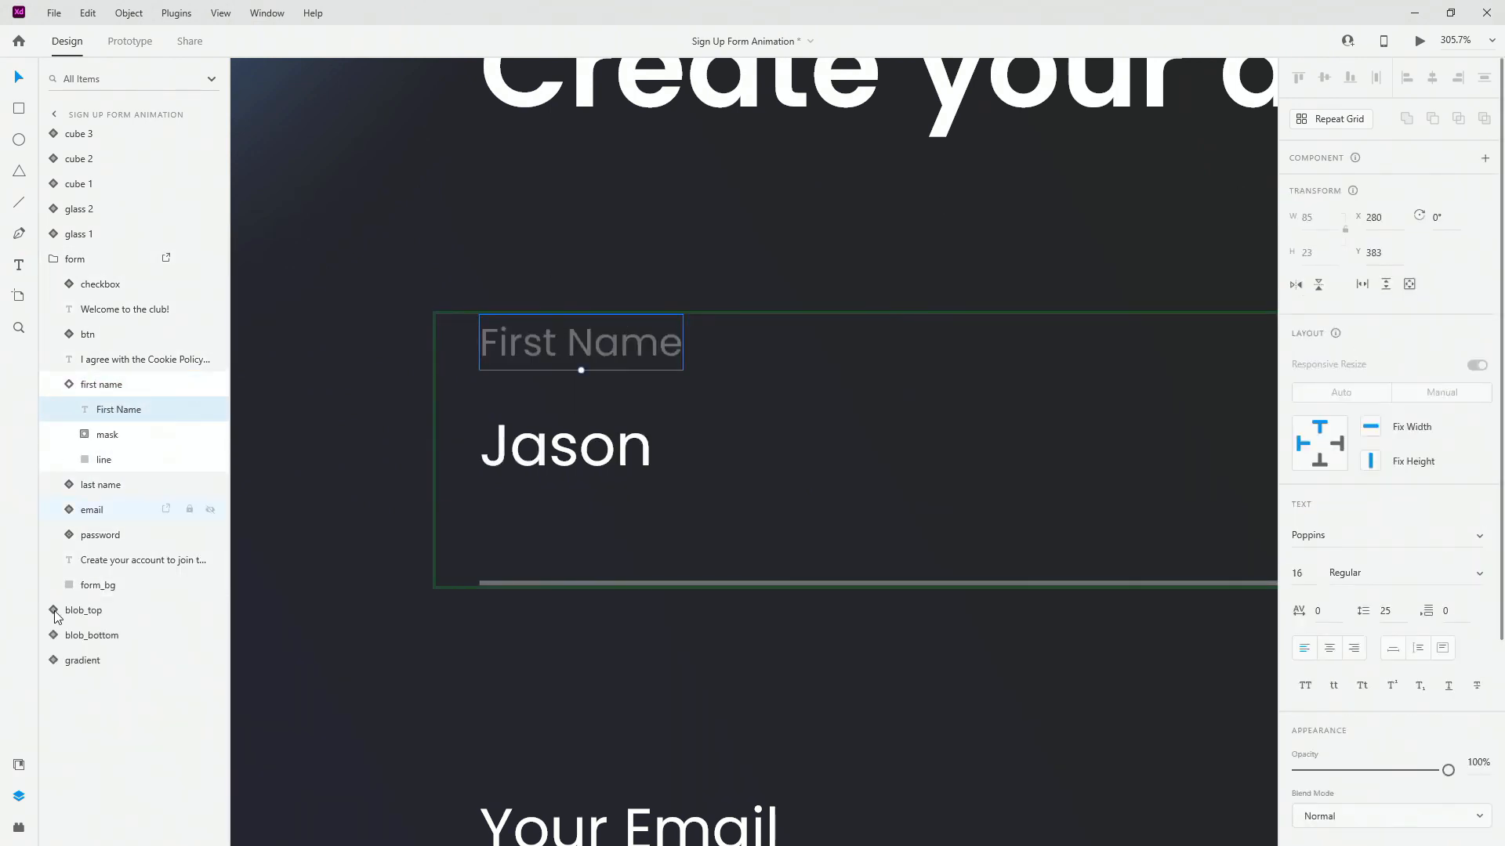
pyautogui.click(20, 762)
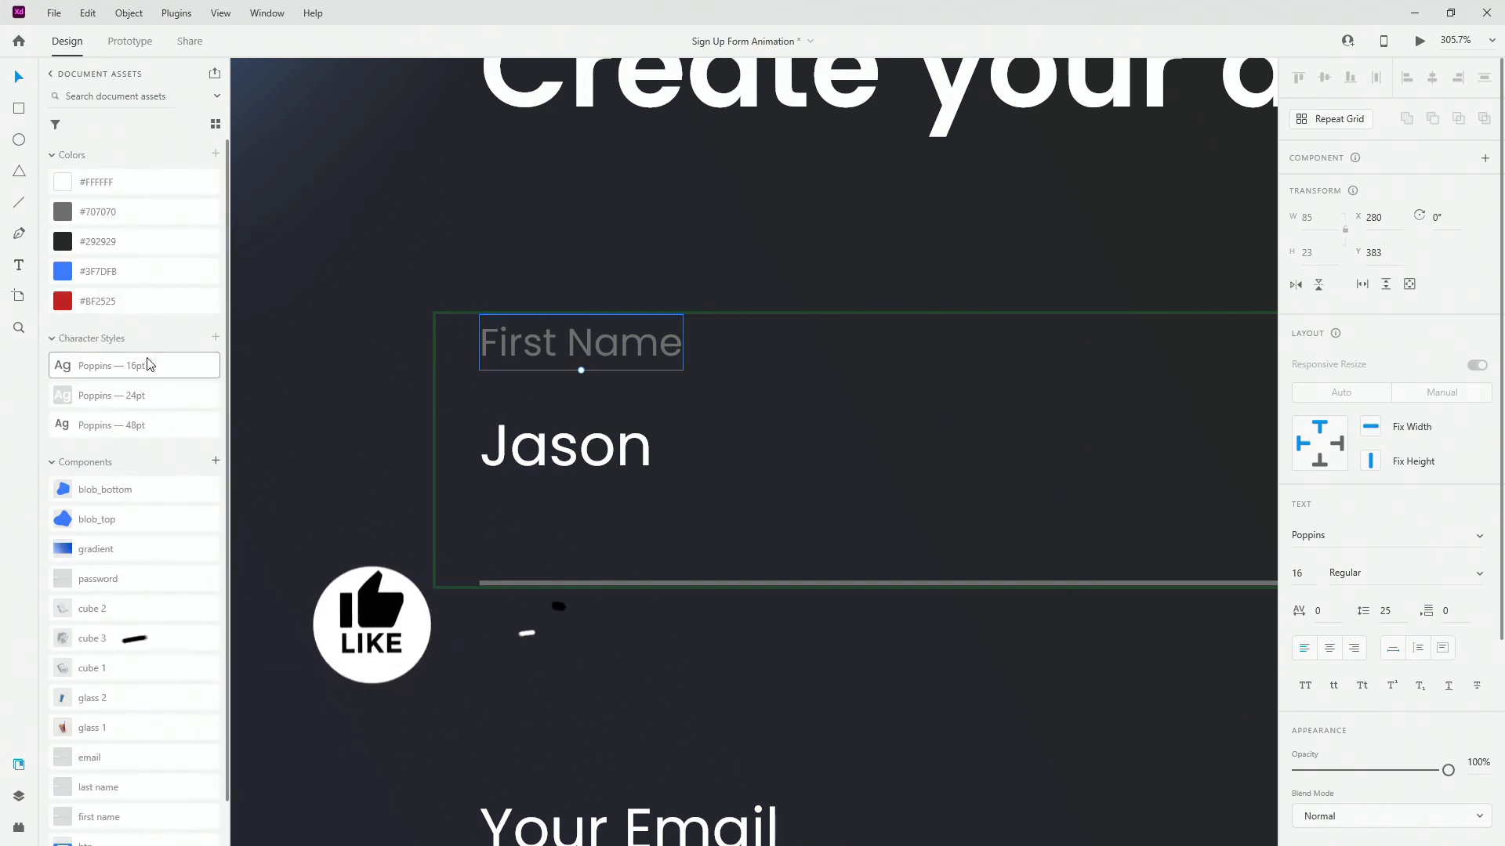
pyautogui.click(18, 796)
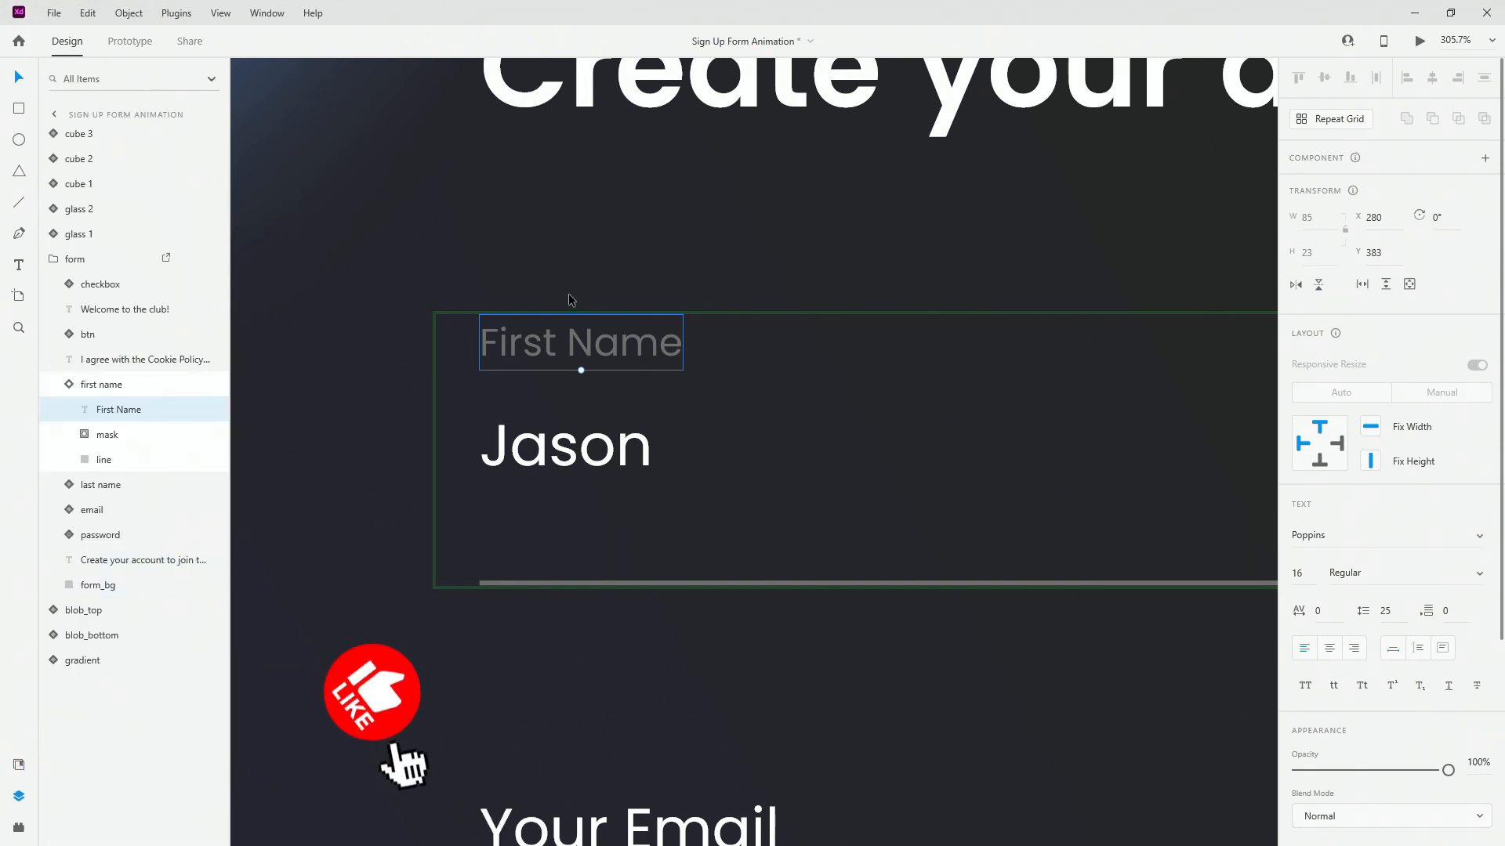
# Inspect the rectangle inside the first name component's mask group, and return the component to its Default State
pyautogui.click(84, 435)
pyautogui.click(111, 461)
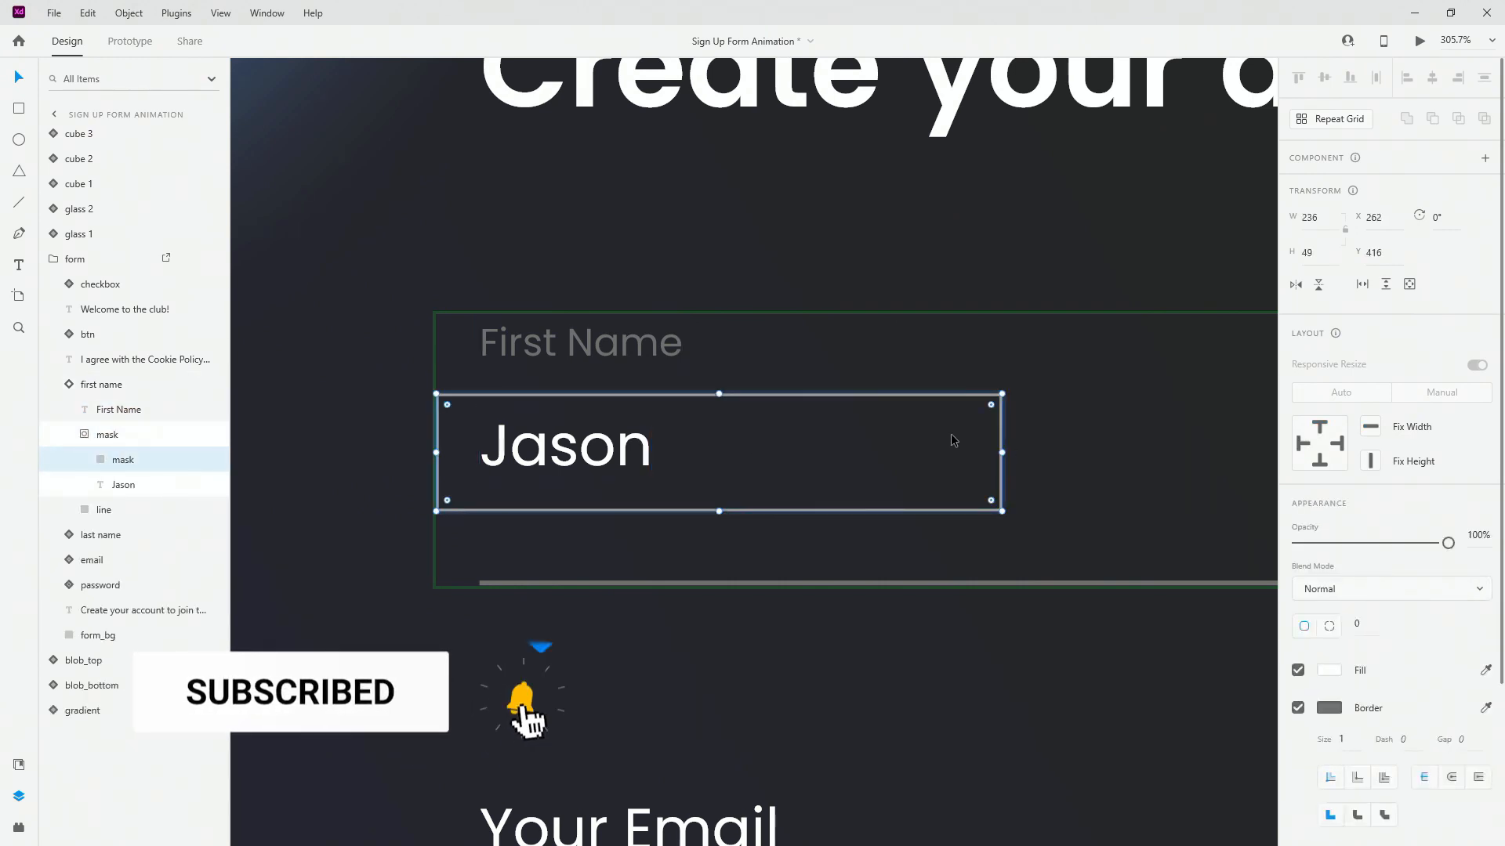
pyautogui.click(73, 435)
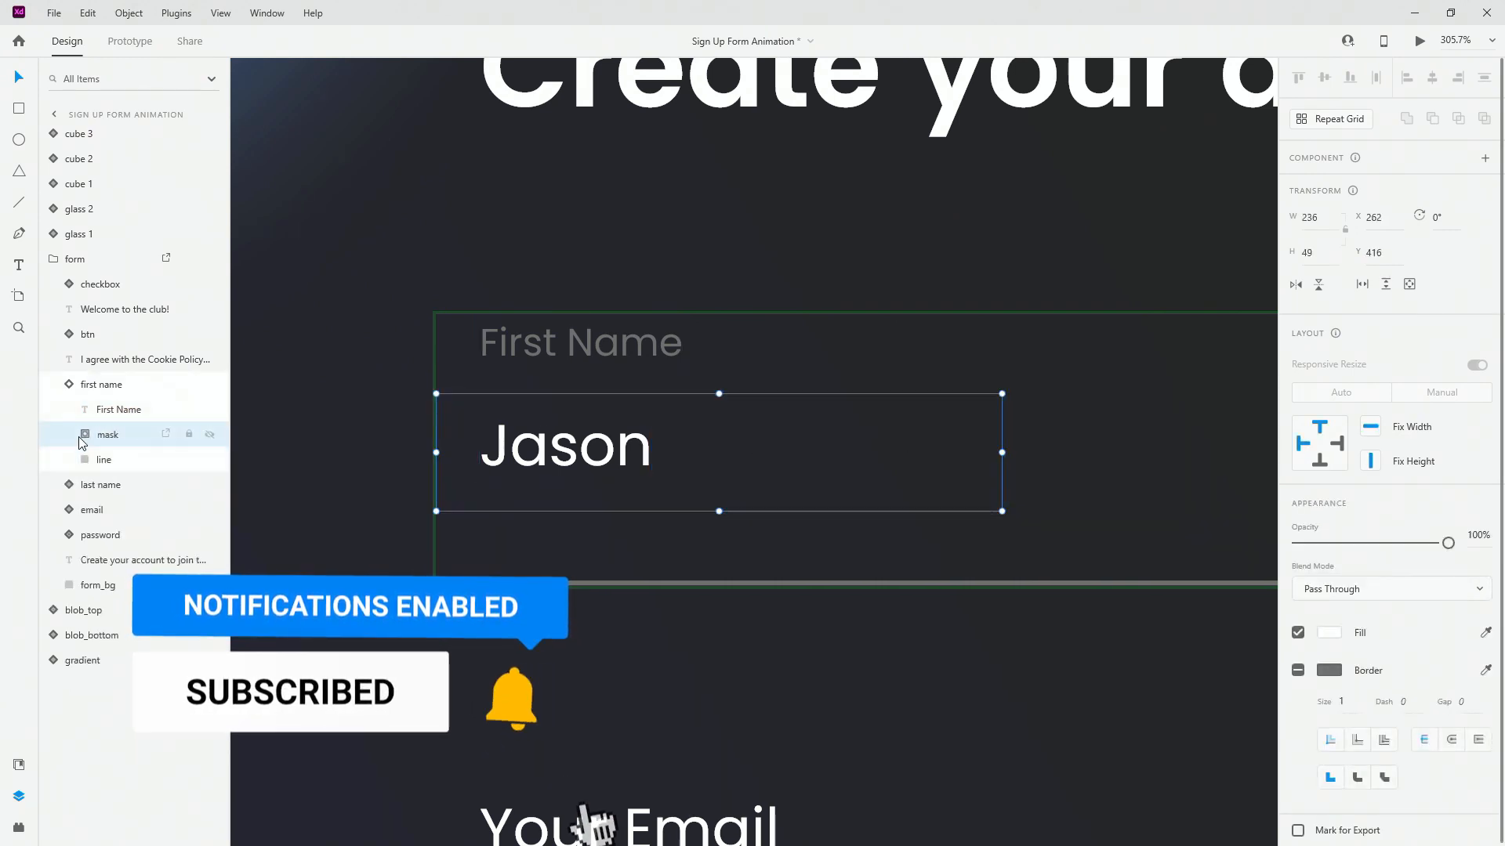
pyautogui.click(75, 391)
pyautogui.click(1332, 186)
pyautogui.scroll(-3, 373, 275)
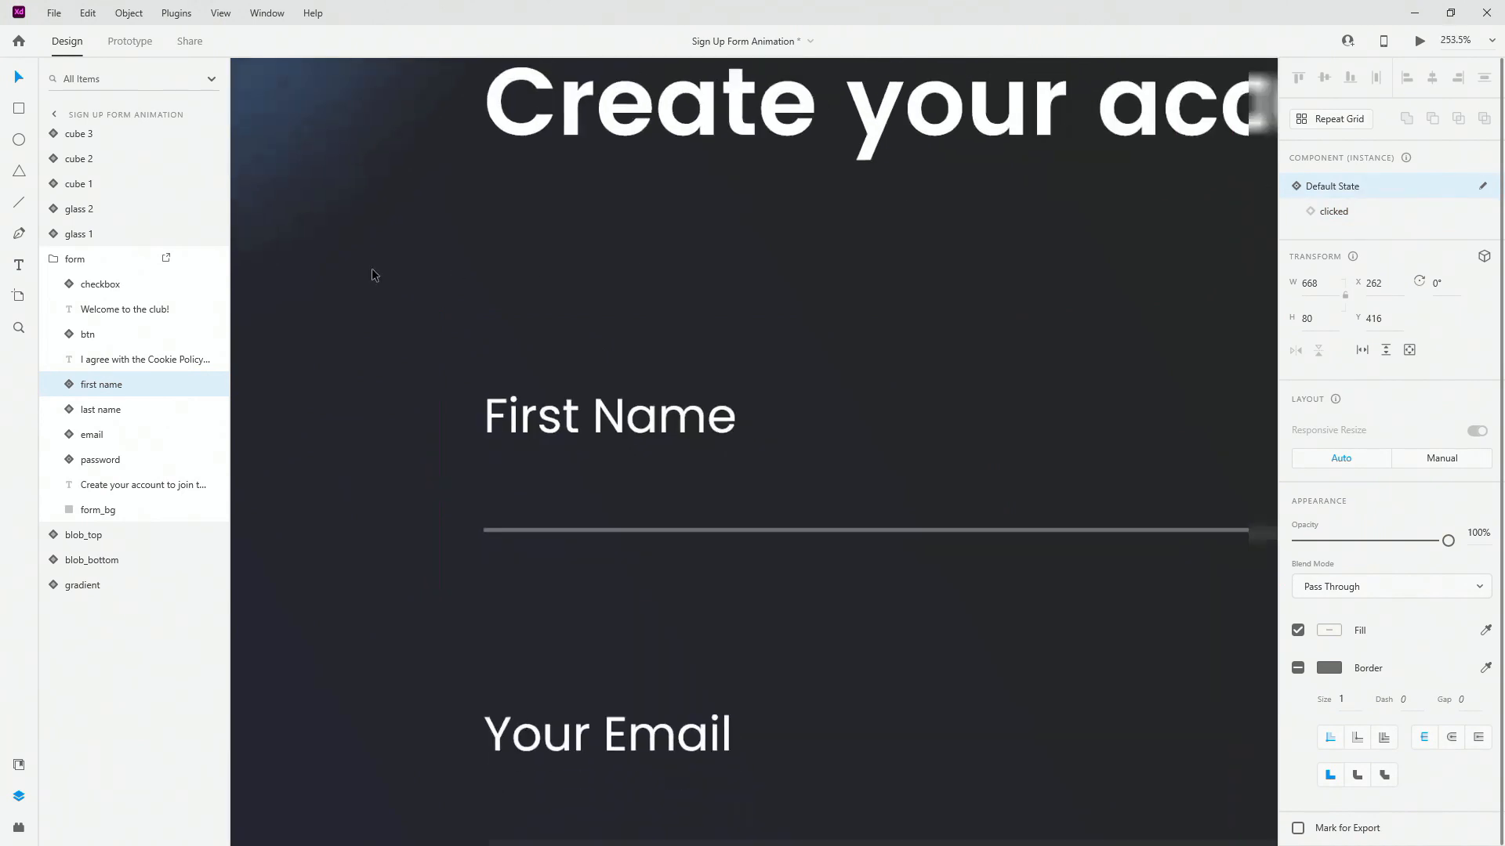
pyautogui.scroll(-3, 373, 274)
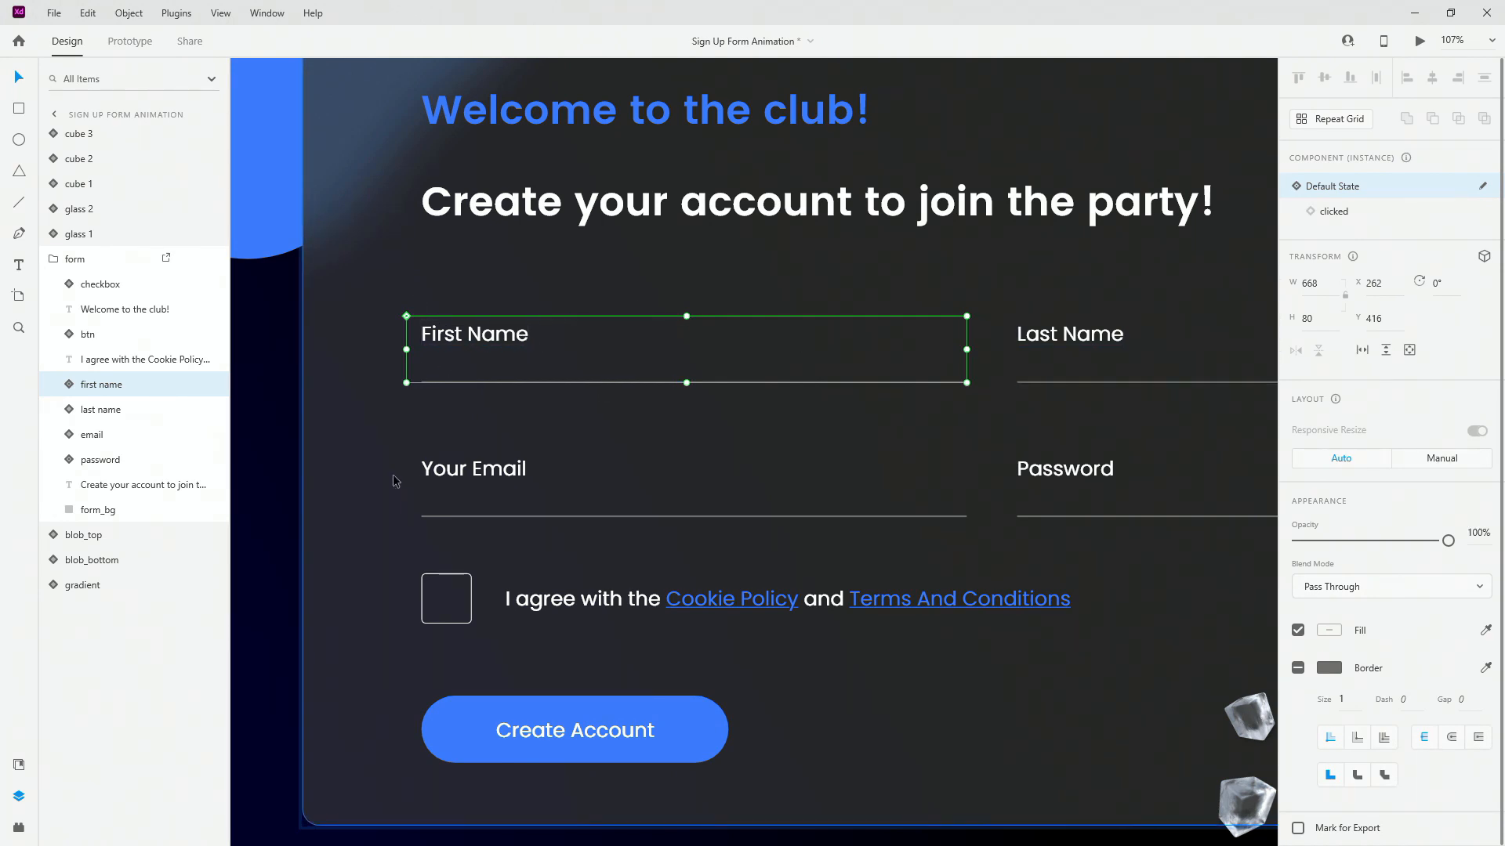
# Select the password component and inspect its tap point 1 and tap point 2 rectangles
pyautogui.click(1039, 464)
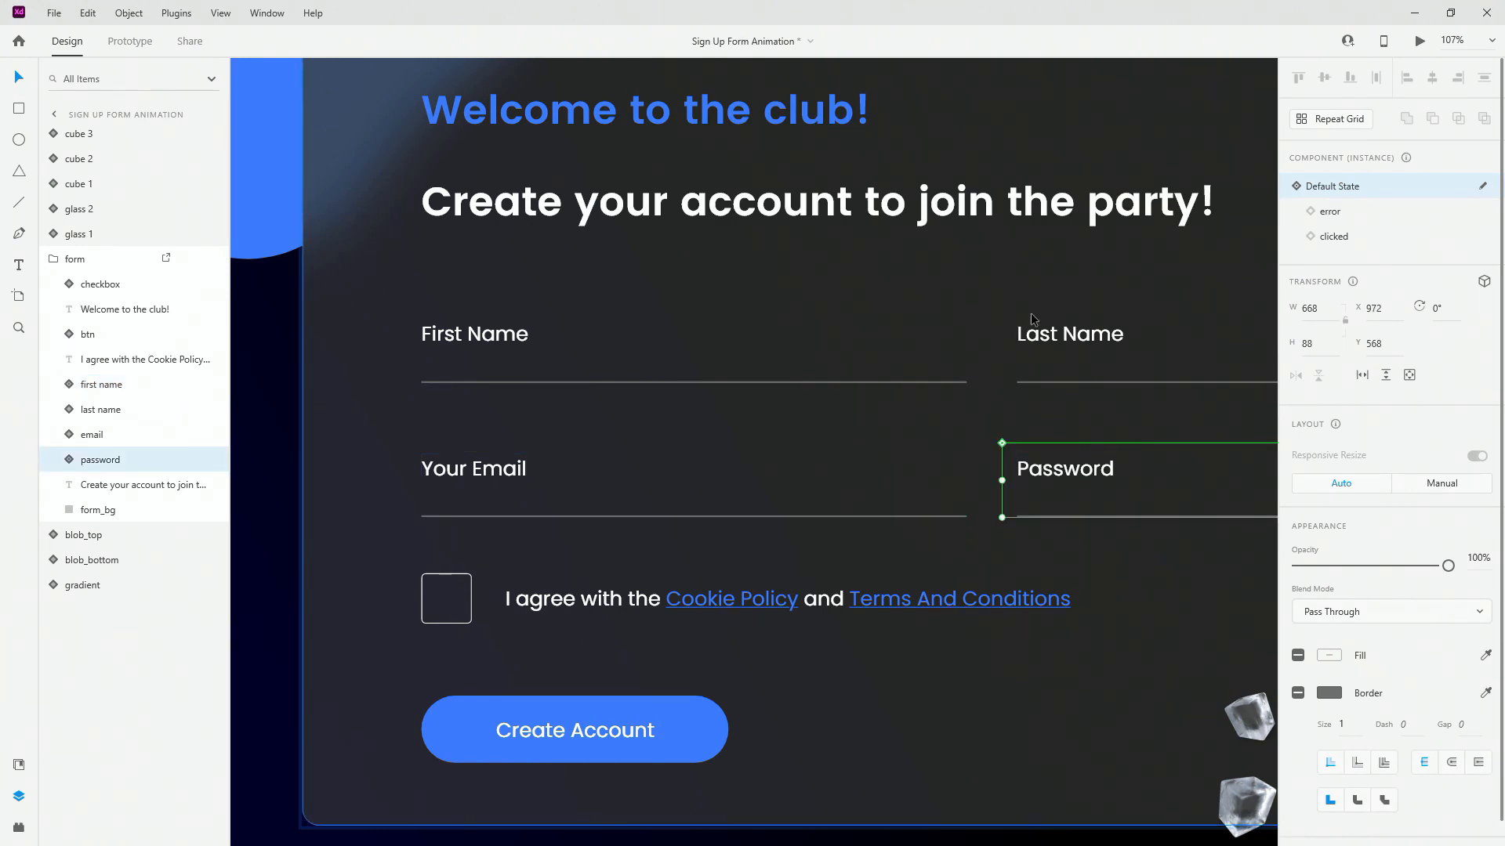
pyautogui.moveTo(1019, 305); pyautogui.dragTo(614, 279)
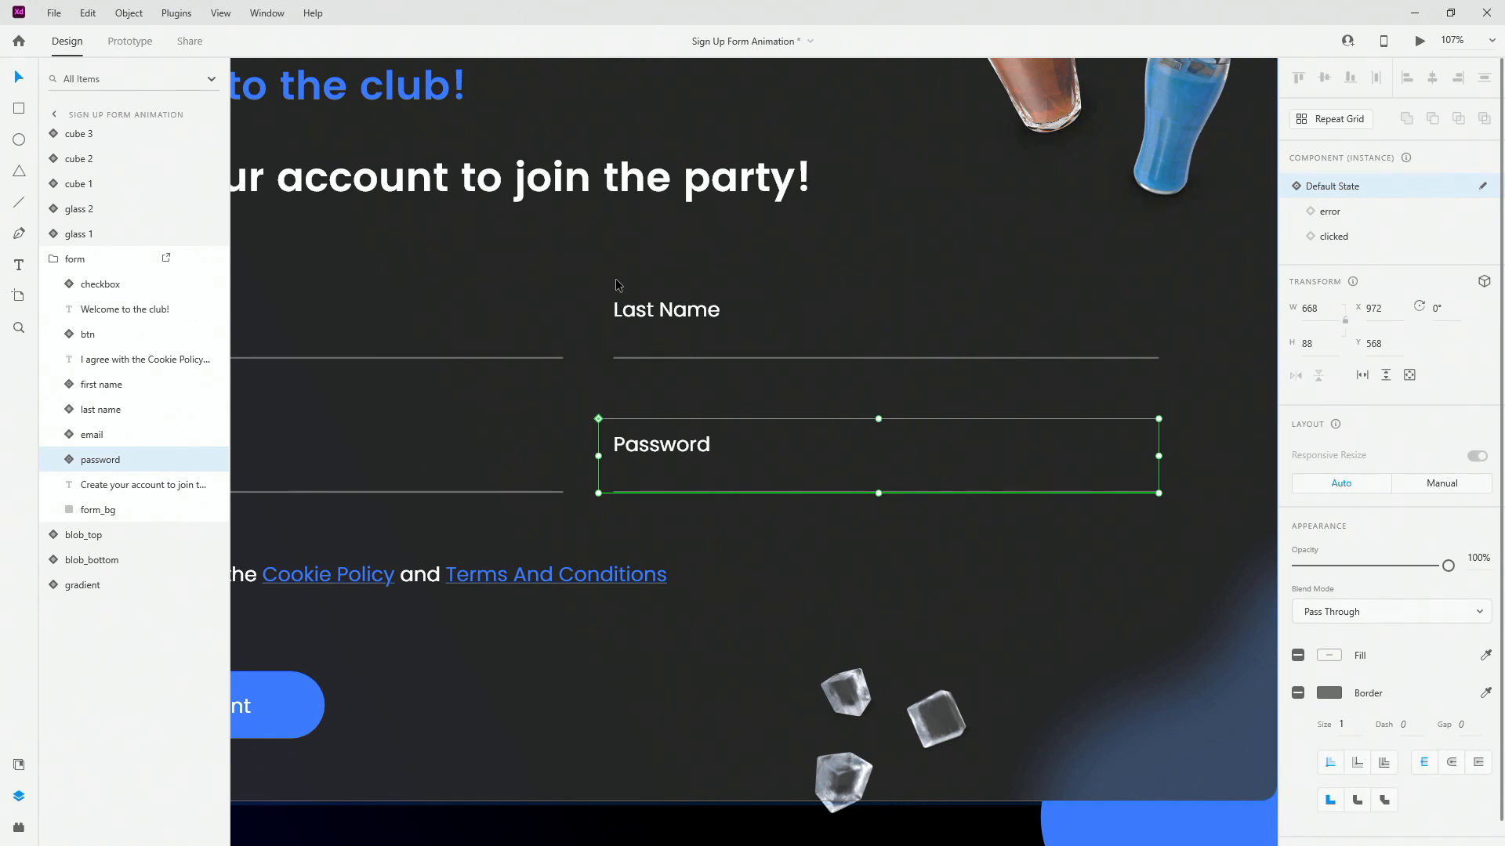
pyautogui.hotkey('ctrl', '0')
pyautogui.scroll(-8, 614, 272)
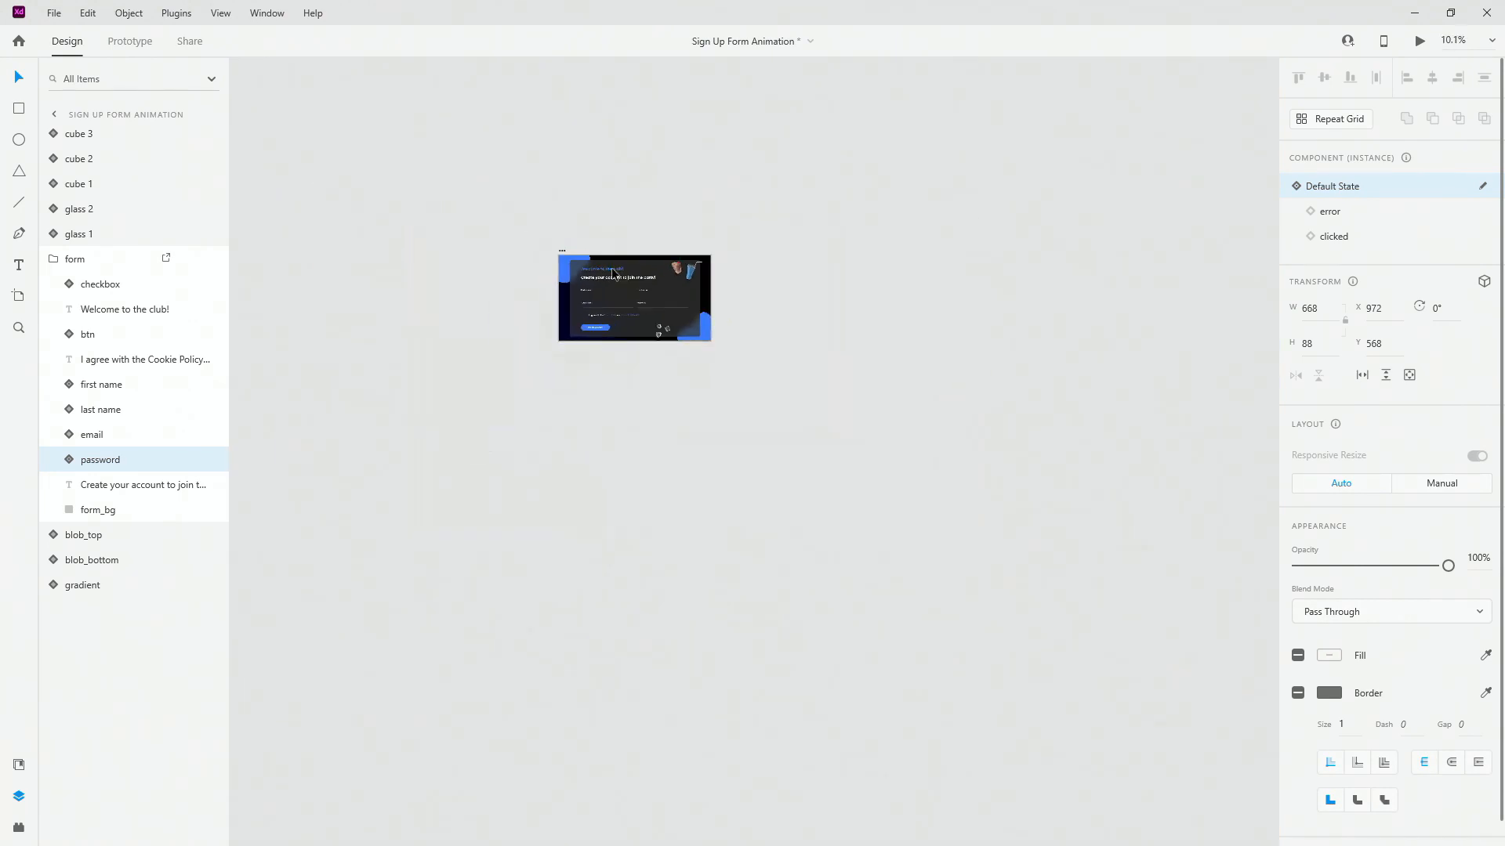
pyautogui.hotkey('ctrl', '0')
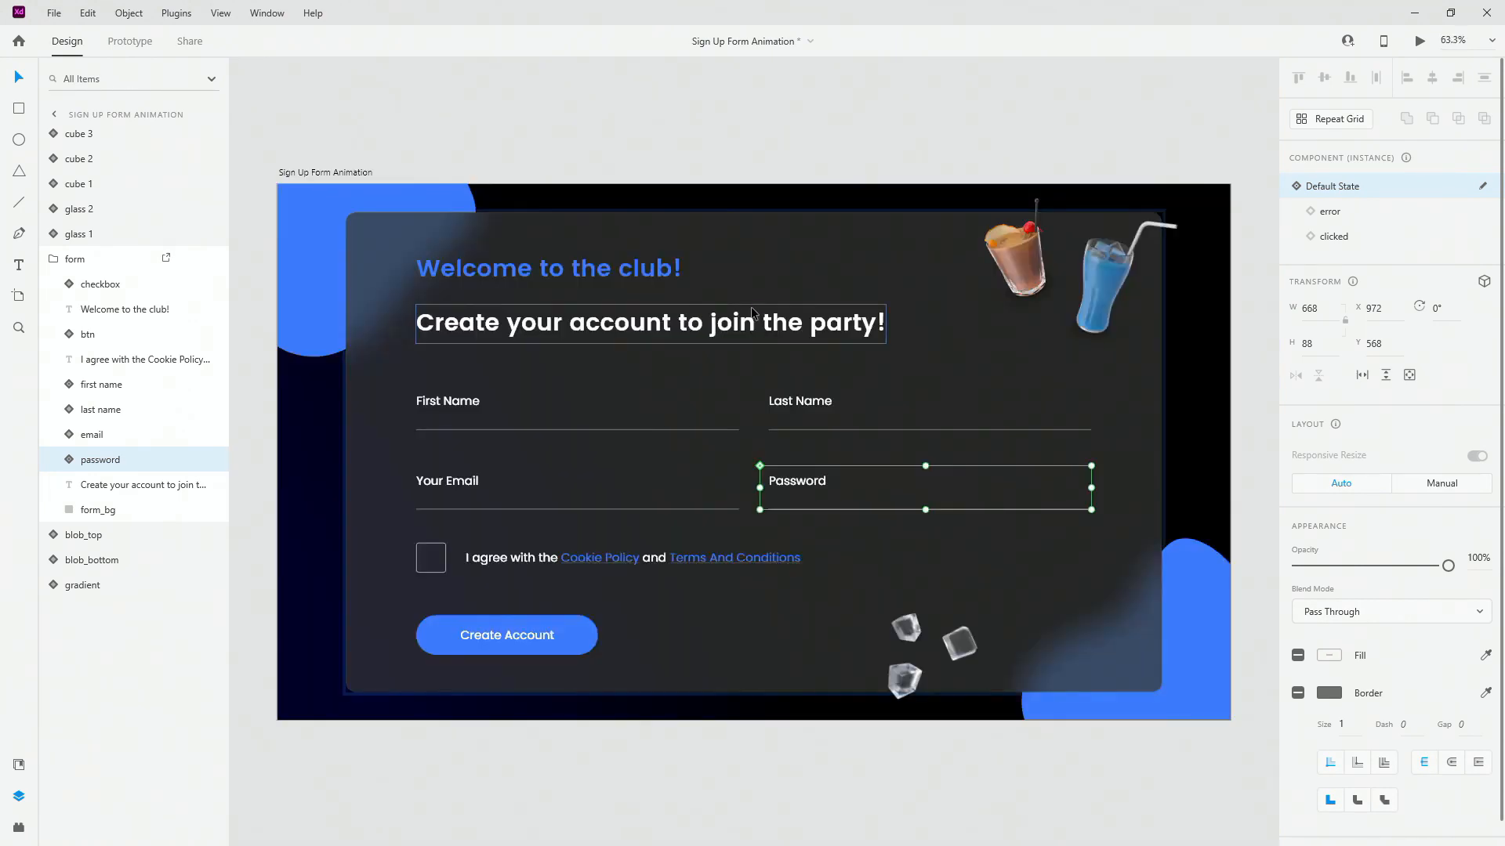
pyautogui.scroll(3, 951, 484)
pyautogui.scroll(1, 951, 488)
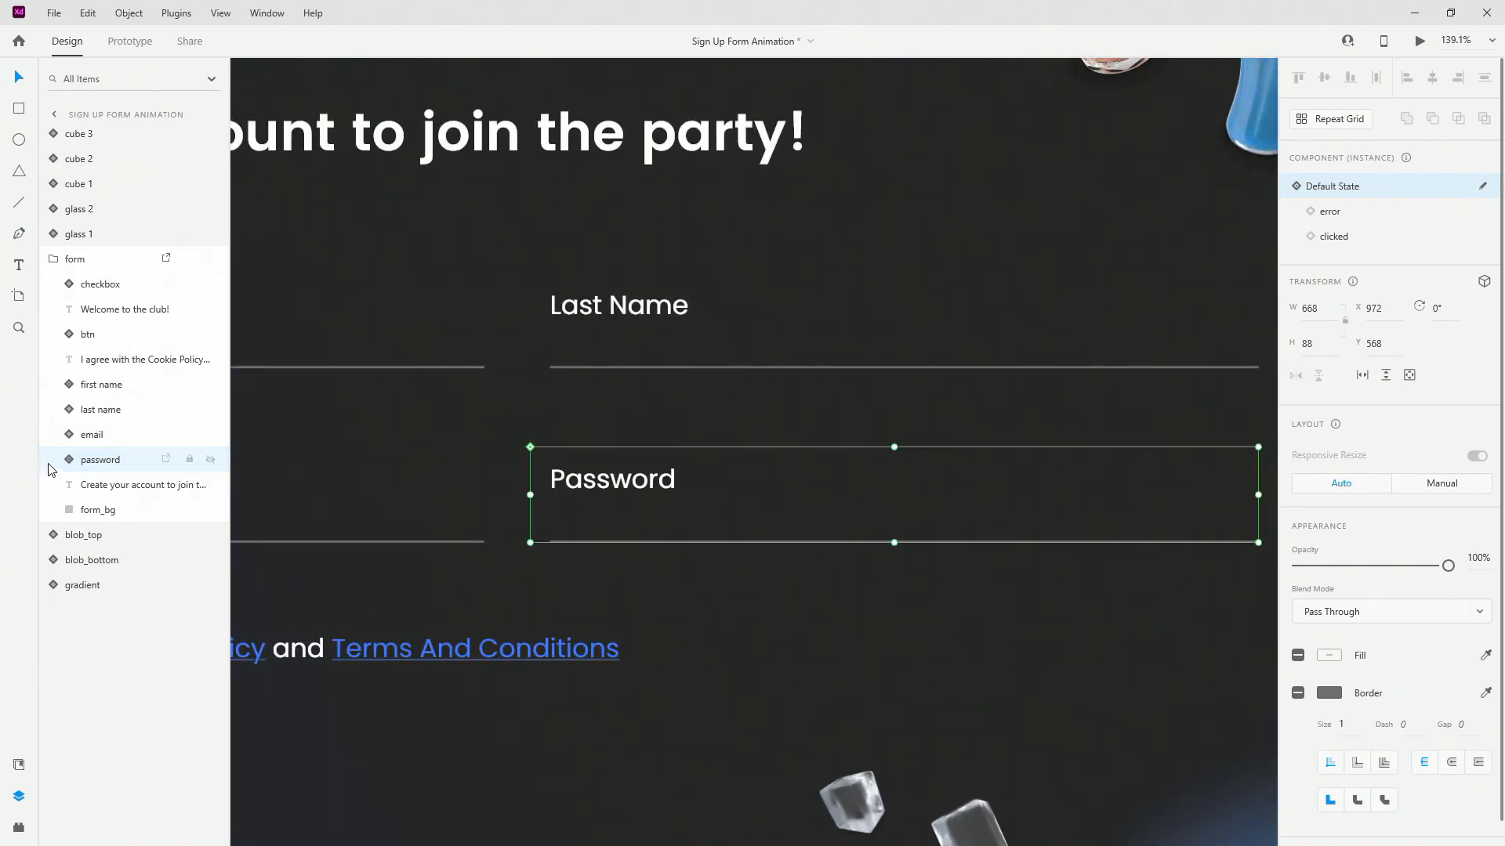
pyautogui.click(69, 461)
pyautogui.click(109, 485)
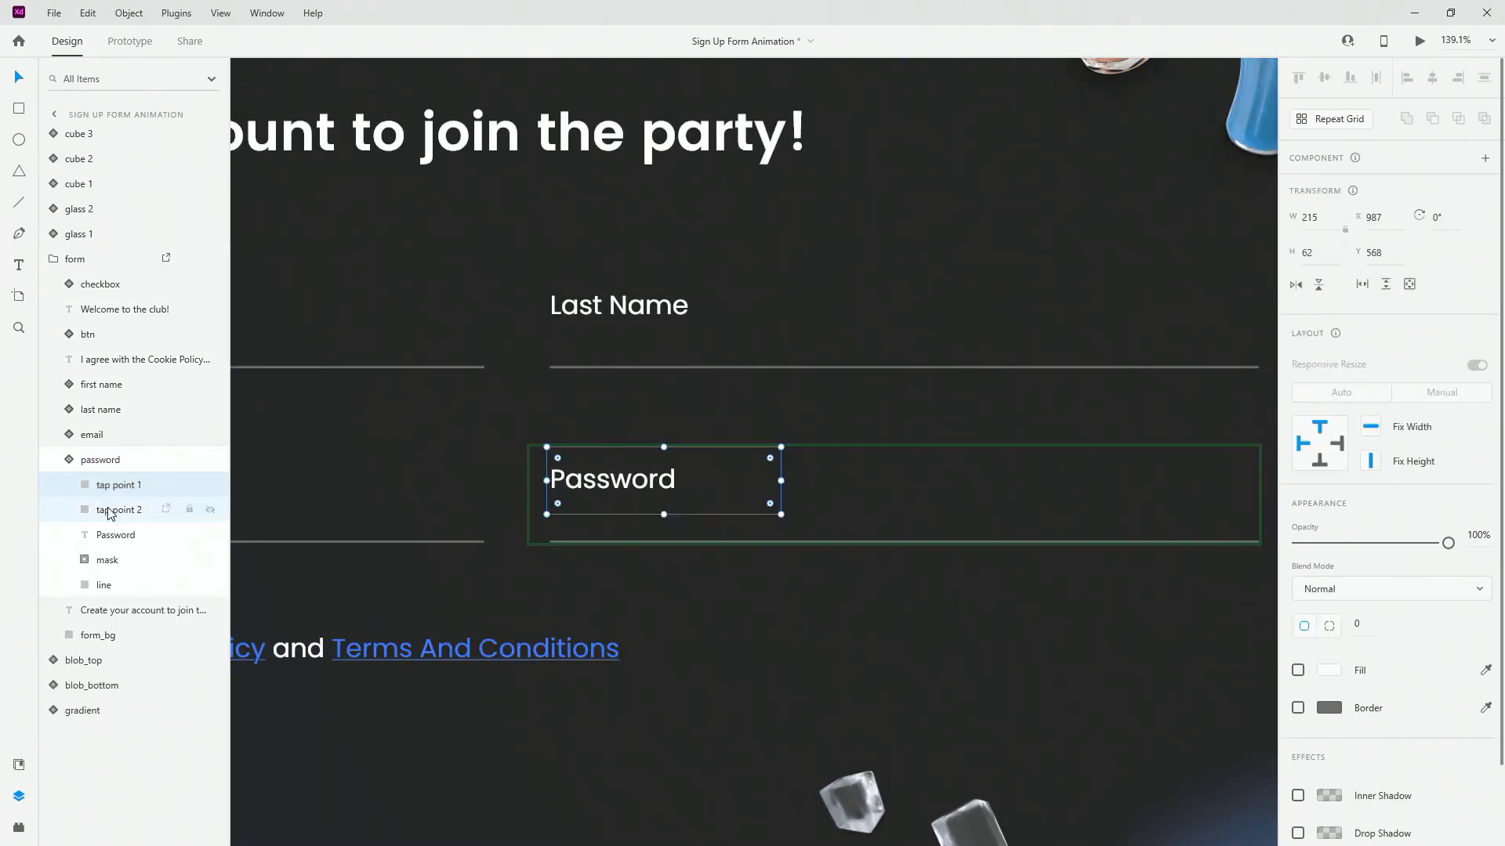
pyautogui.click(109, 510)
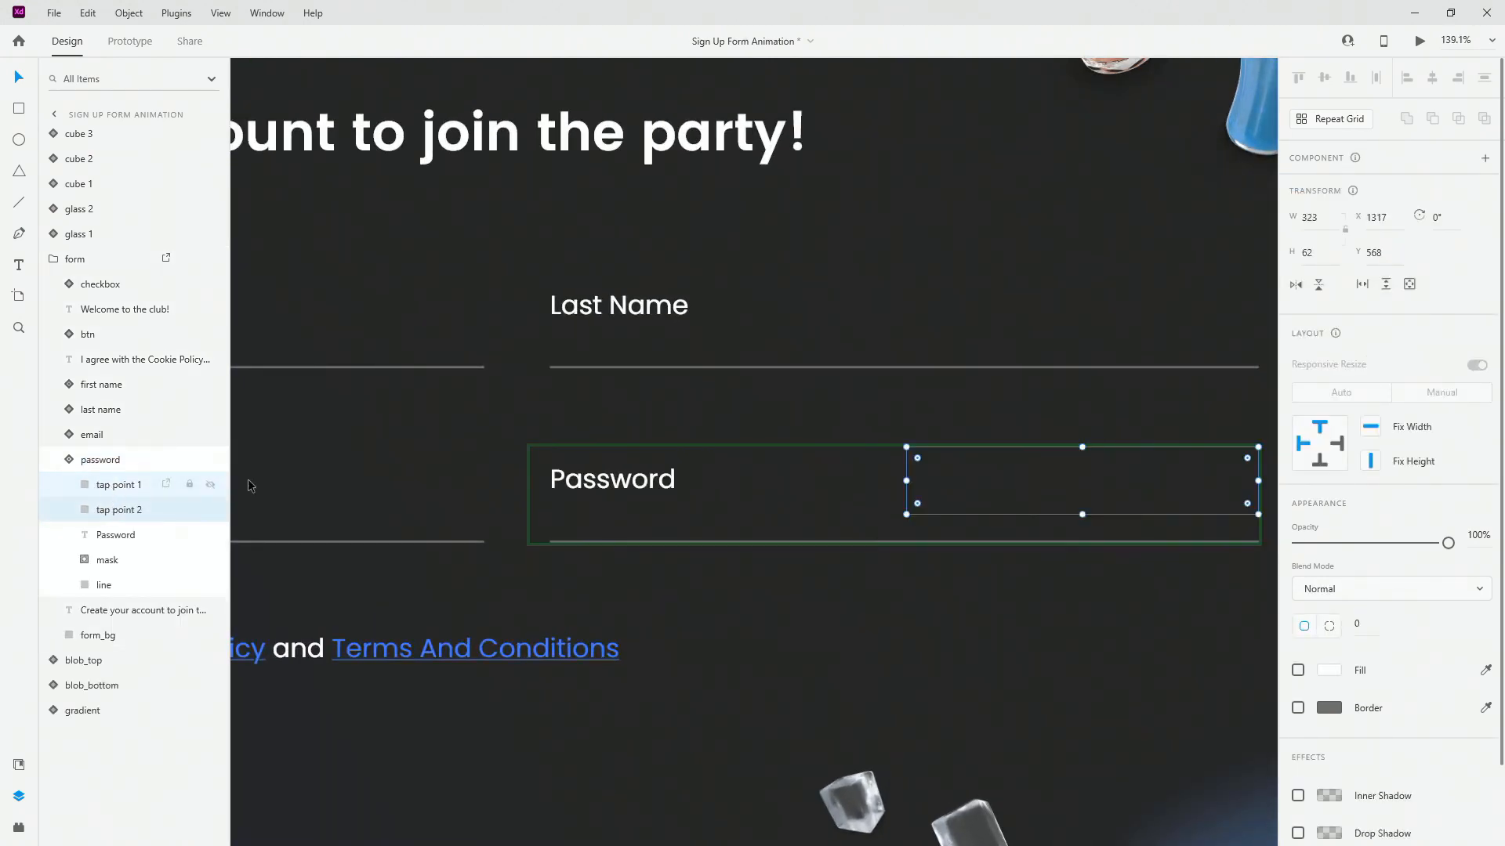
# Turn on the artboard's layout grid and examine the password component's tap point 1 and tap point 2 against the columns
pyautogui.scroll(-4, 723, 467)
pyautogui.click(341, 232)
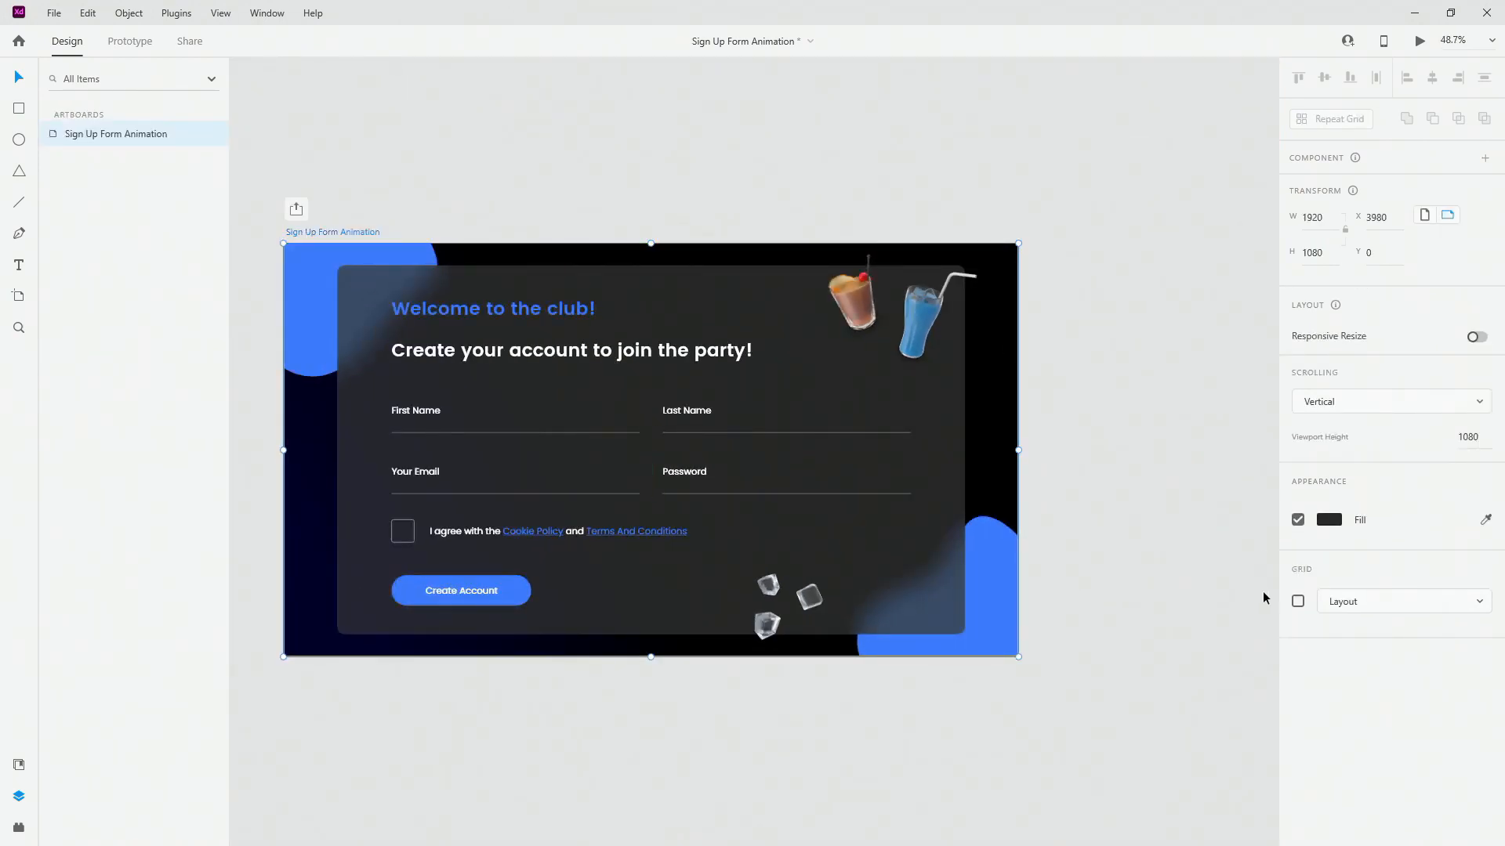
pyautogui.click(1298, 601)
pyautogui.scroll(4, 831, 450)
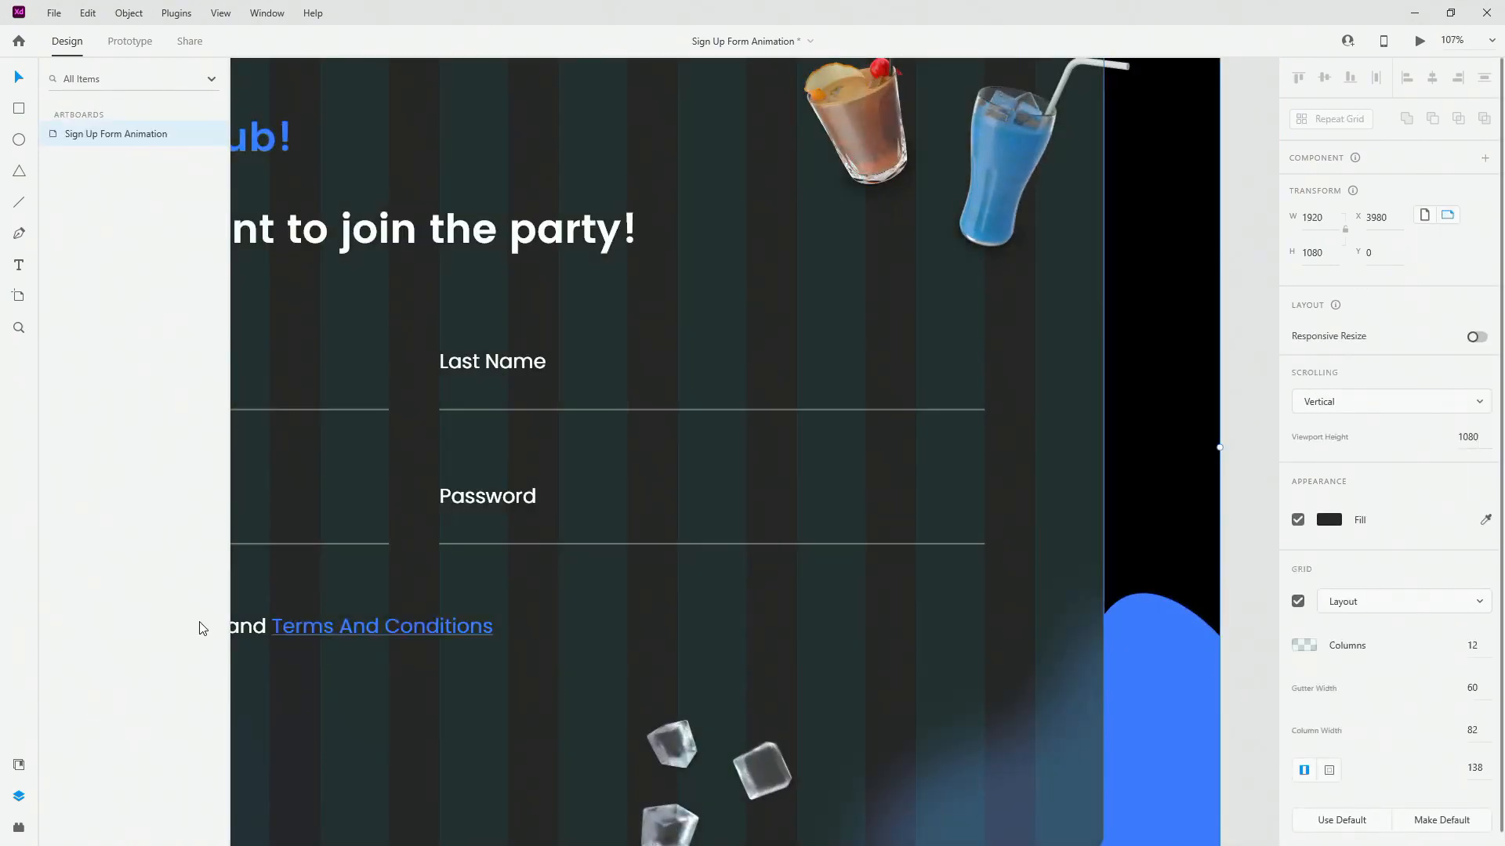
pyautogui.click(492, 486)
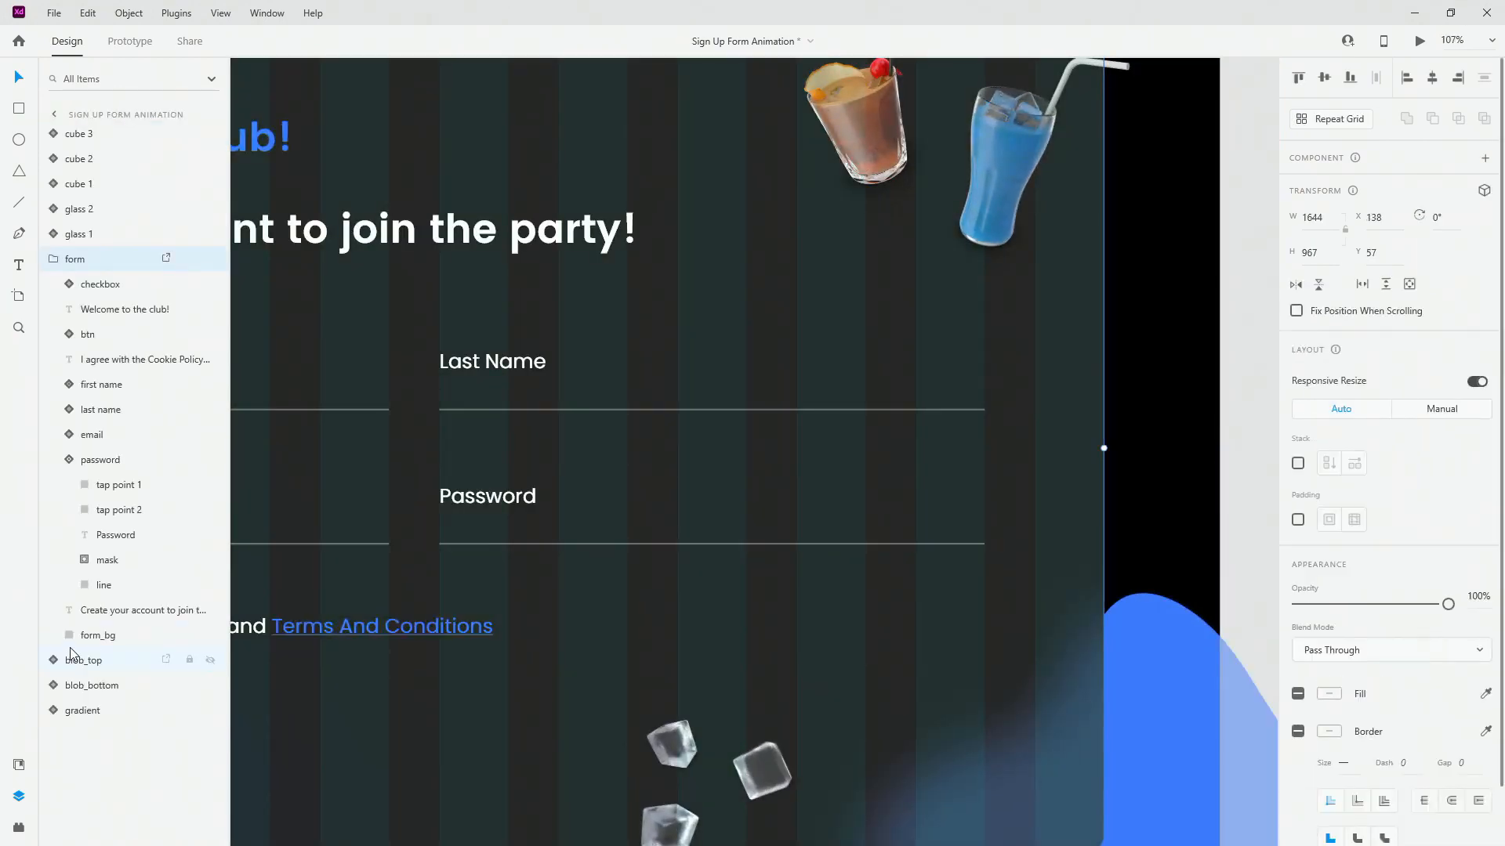
pyautogui.click(132, 486)
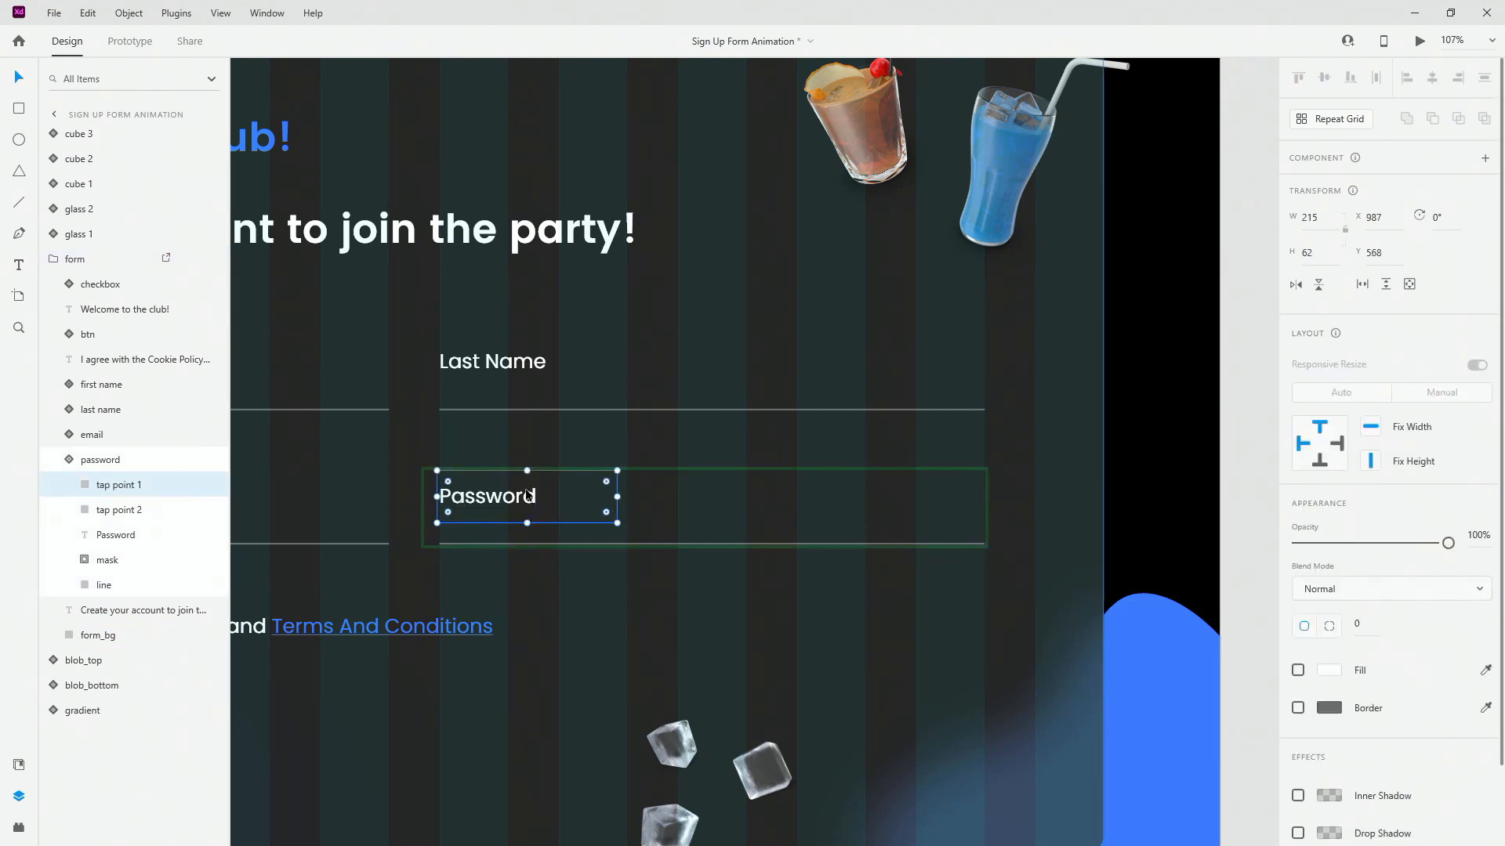
pyautogui.click(147, 512)
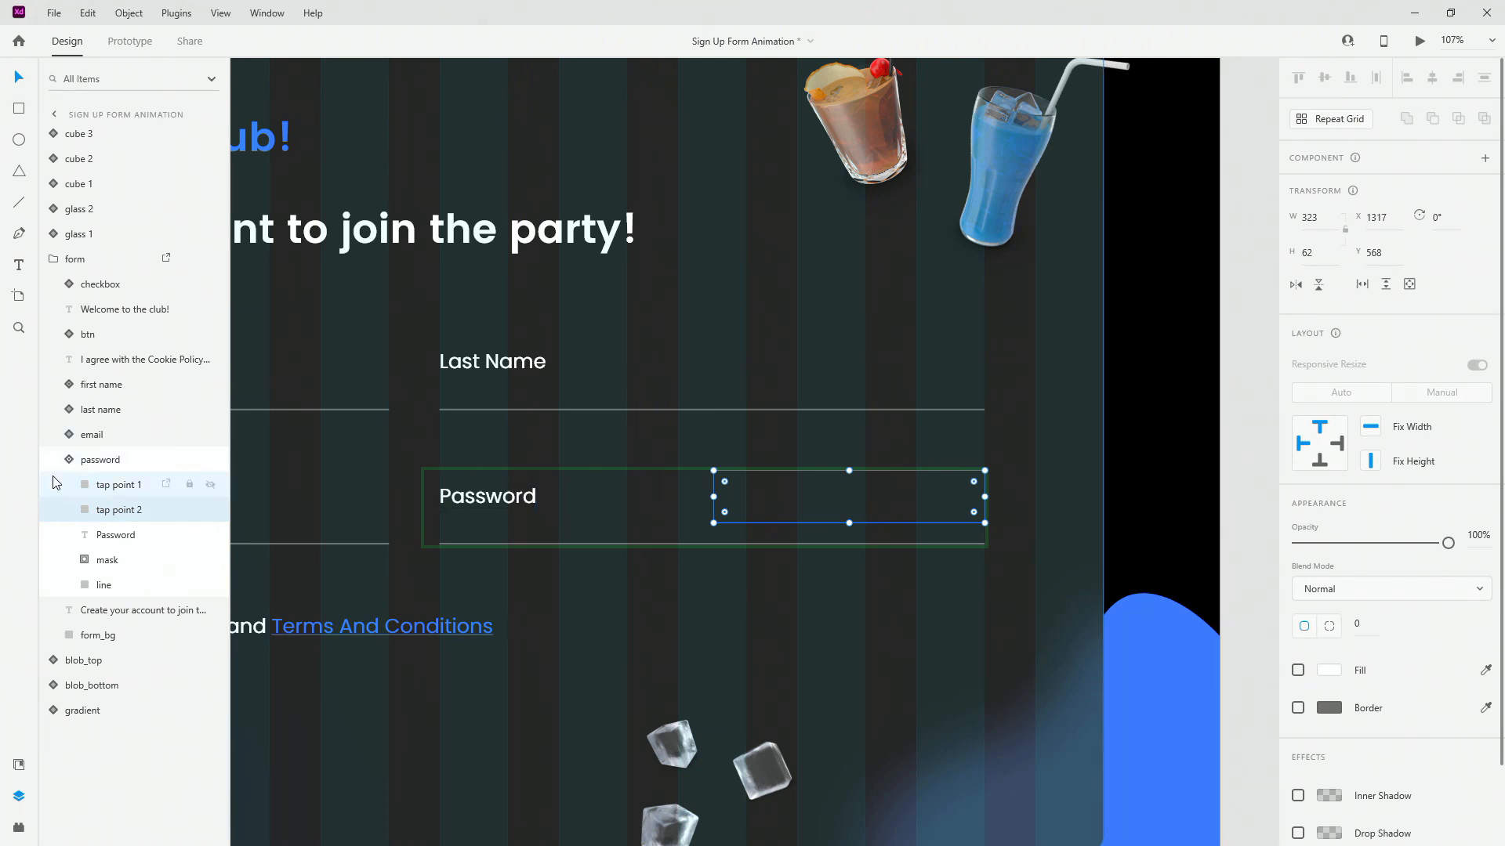
pyautogui.click(118, 487)
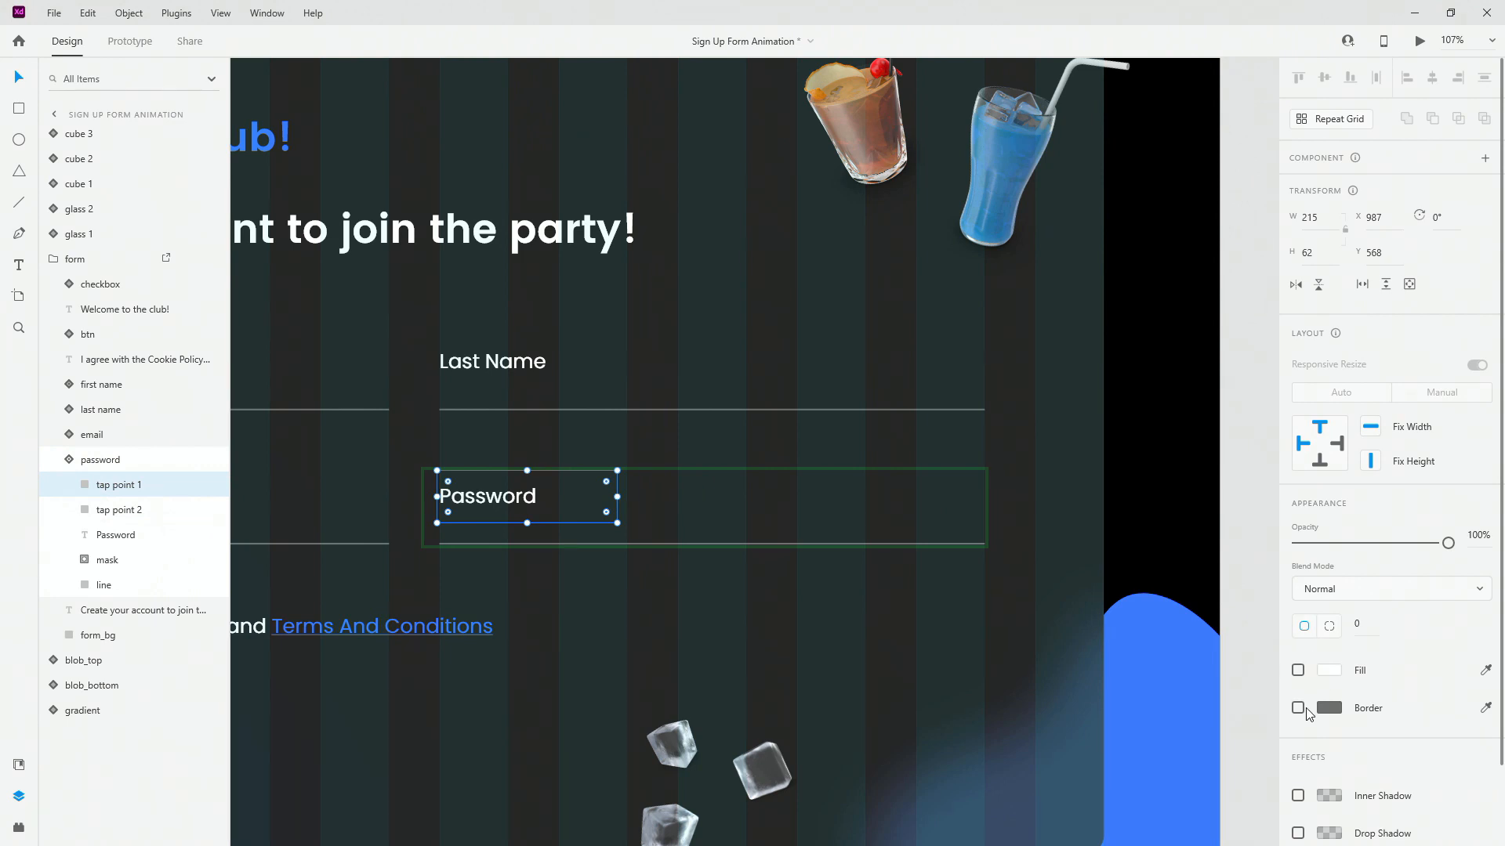
# Turn off the layout grid on the Sign Up Form Animation artboard
pyautogui.hotkey('ctrl', '0')
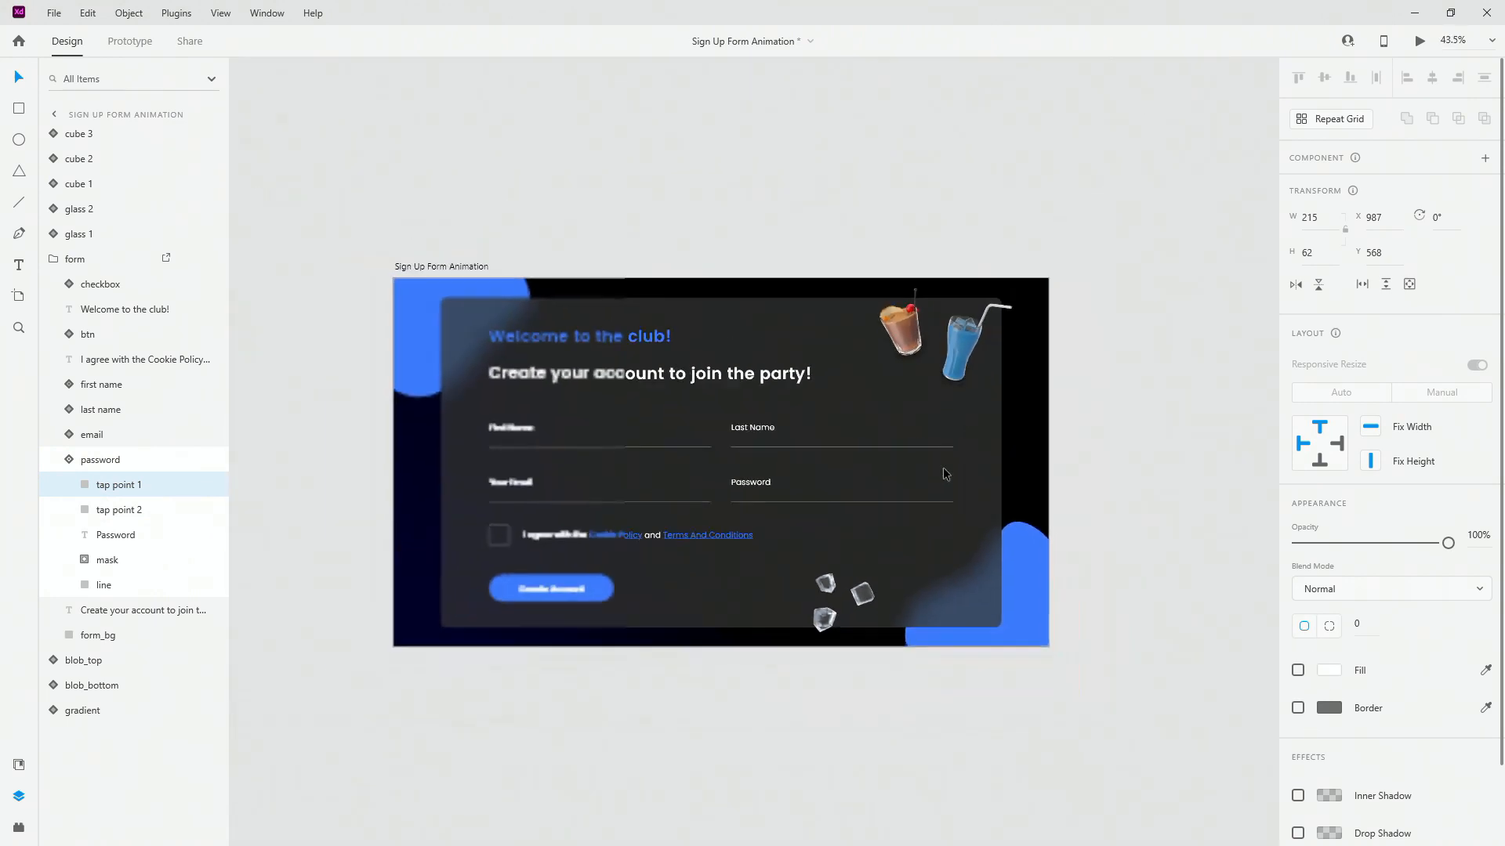
pyautogui.click(552, 294)
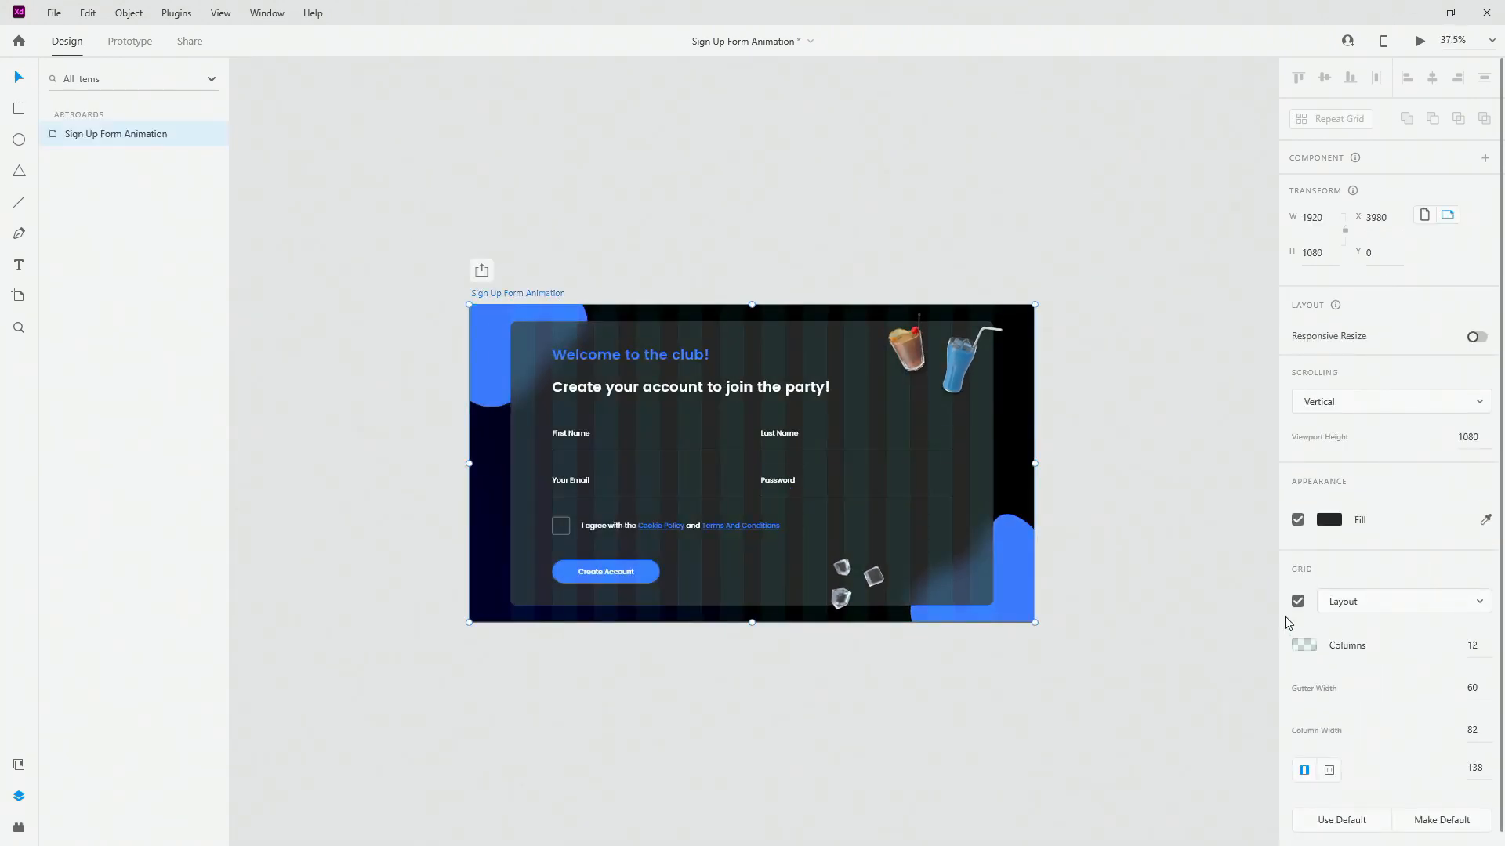
pyautogui.click(1297, 601)
pyautogui.scroll(10, 863, 504)
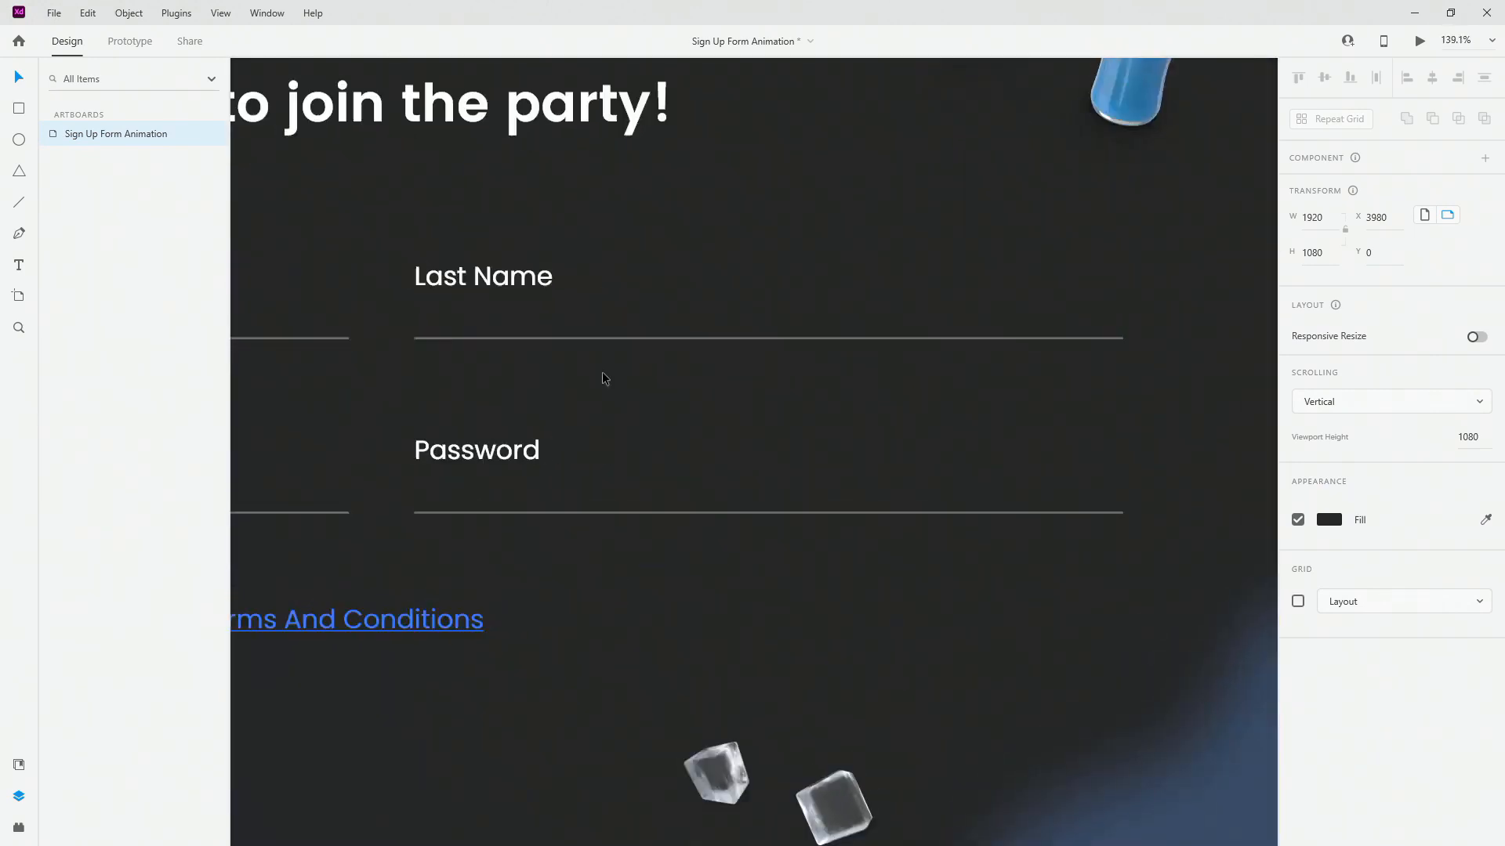
# Review both tap point rectangles in the password component's Default State, and return the selection to the whole component
pyautogui.click(502, 438)
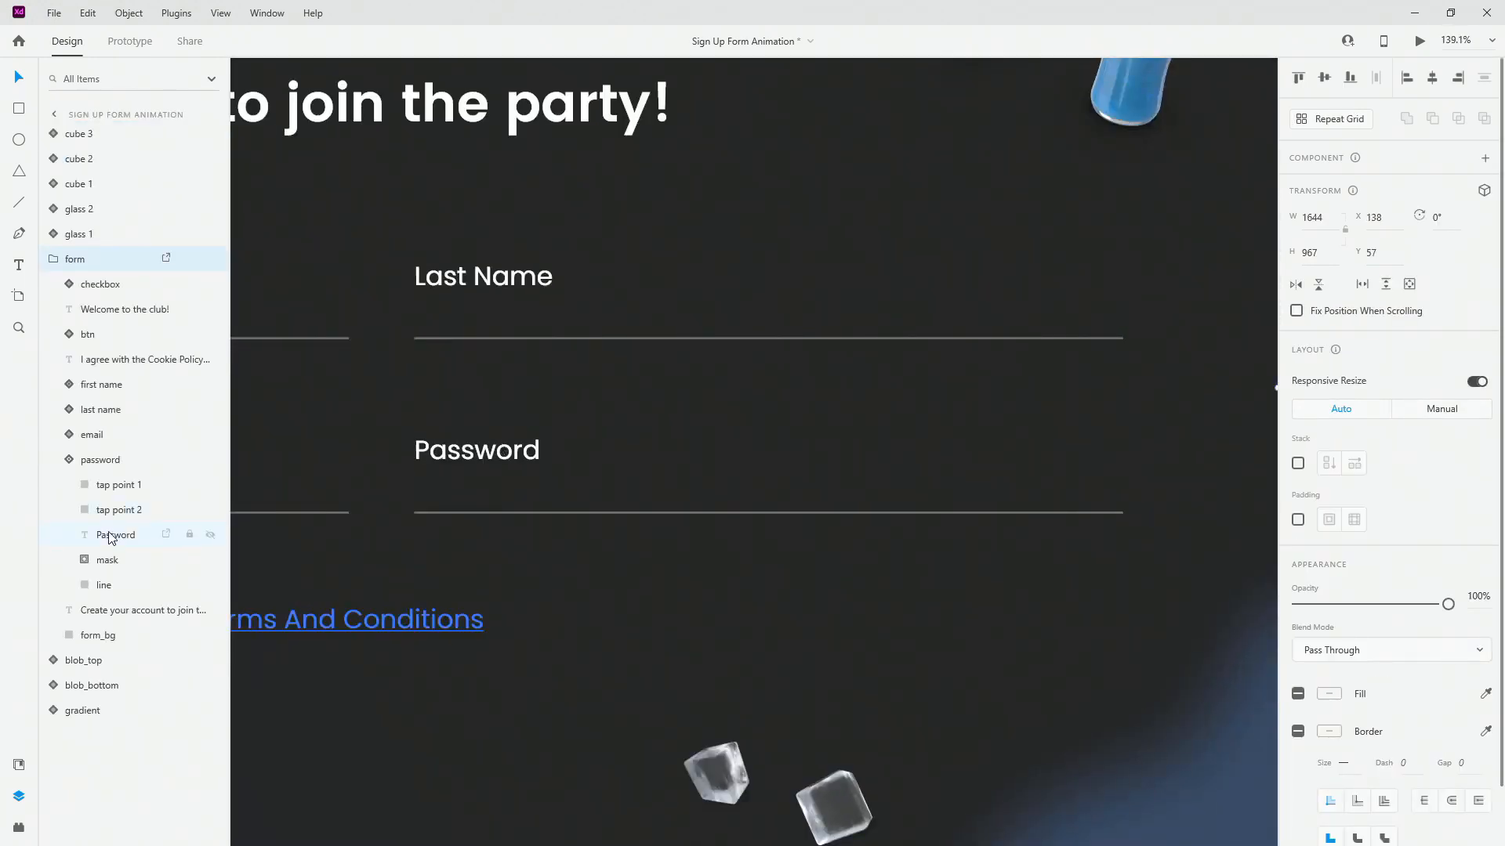
pyautogui.click(100, 459)
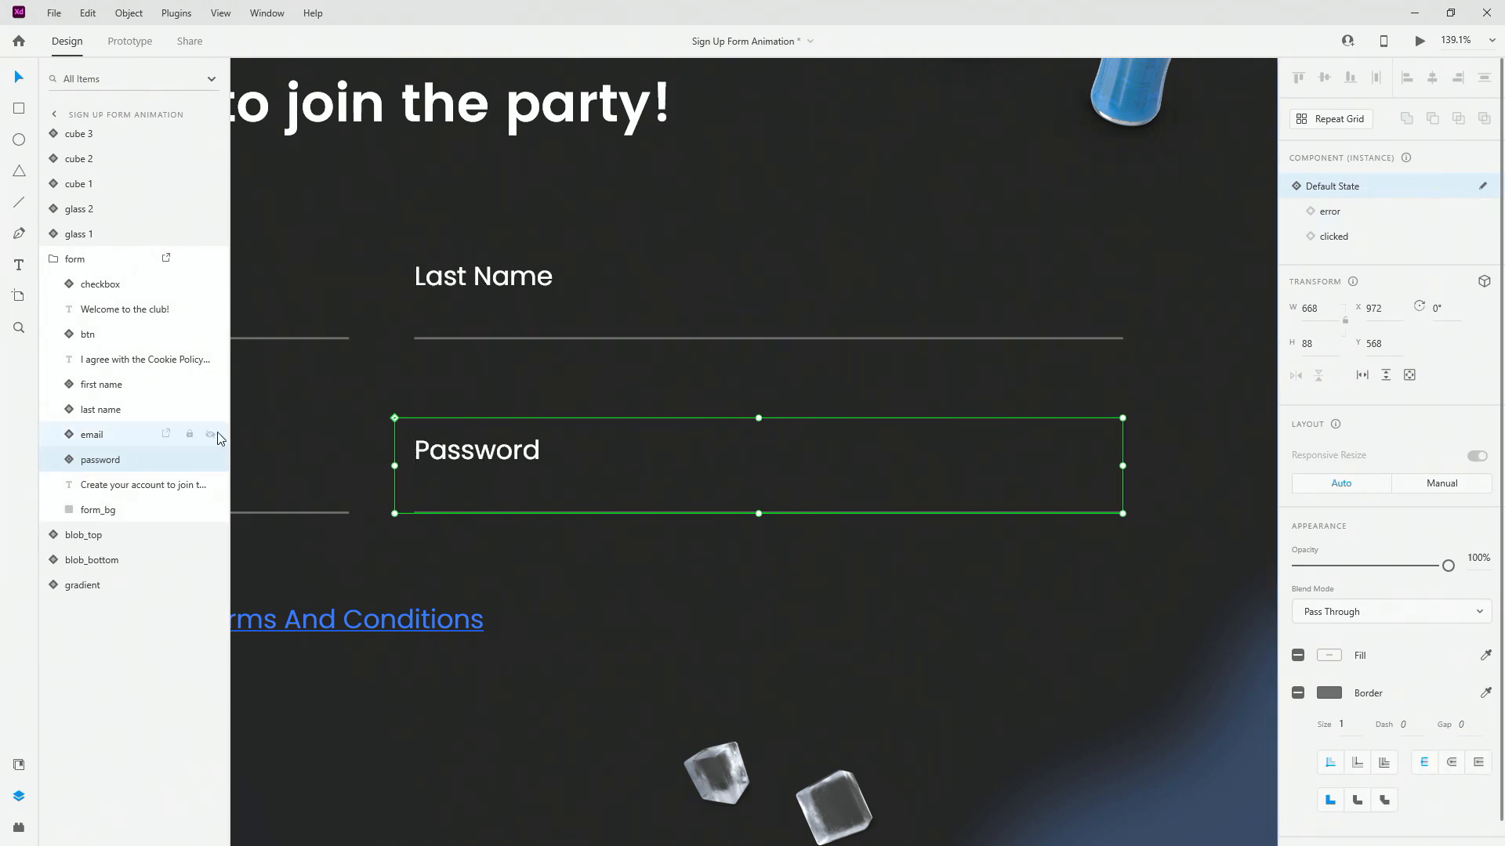
pyautogui.click(70, 460)
pyautogui.click(102, 485)
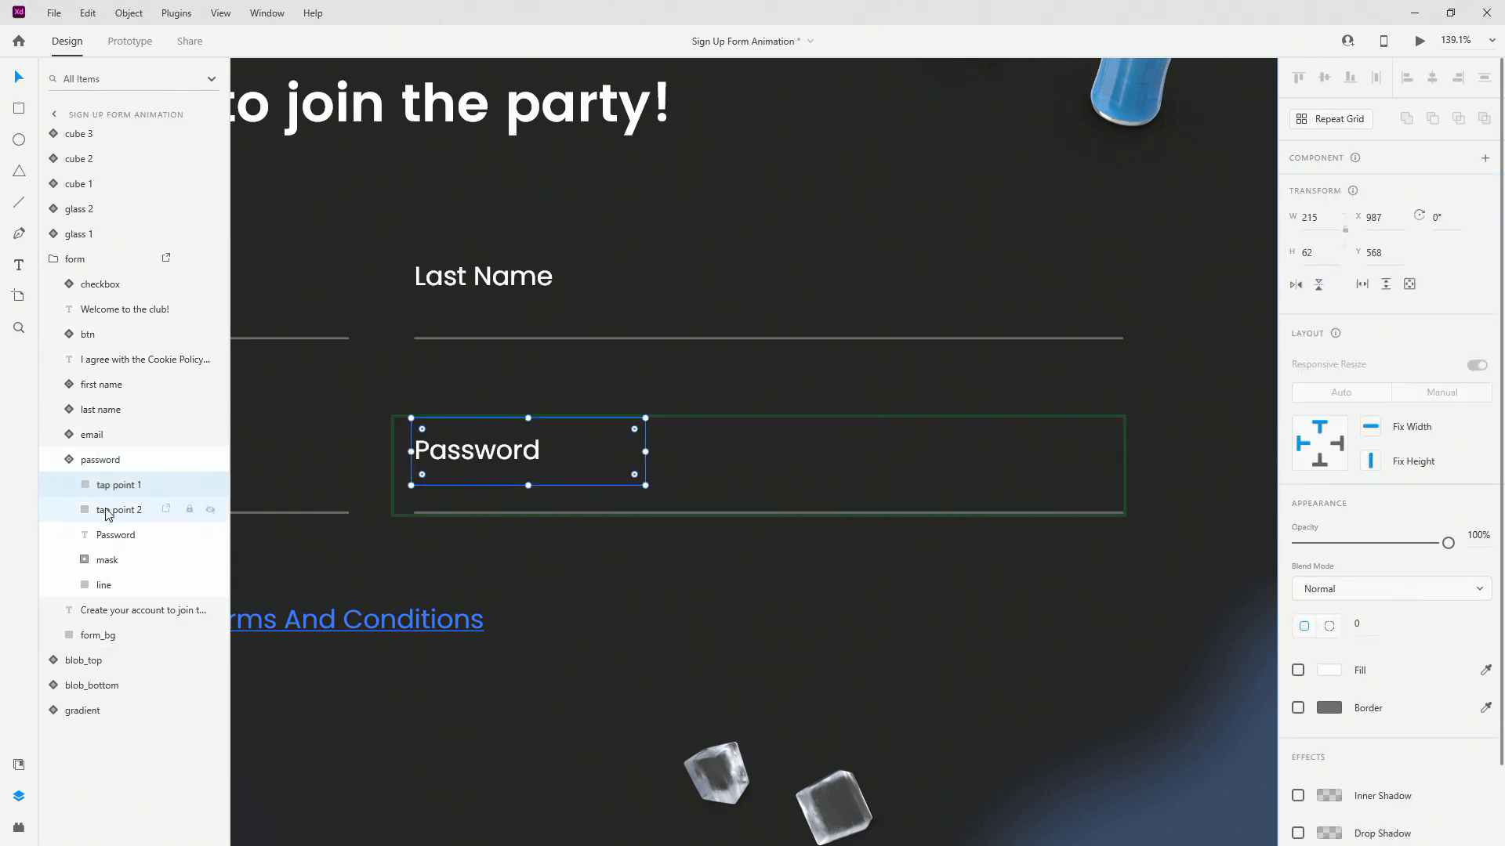
pyautogui.click(107, 514)
pyautogui.click(69, 459)
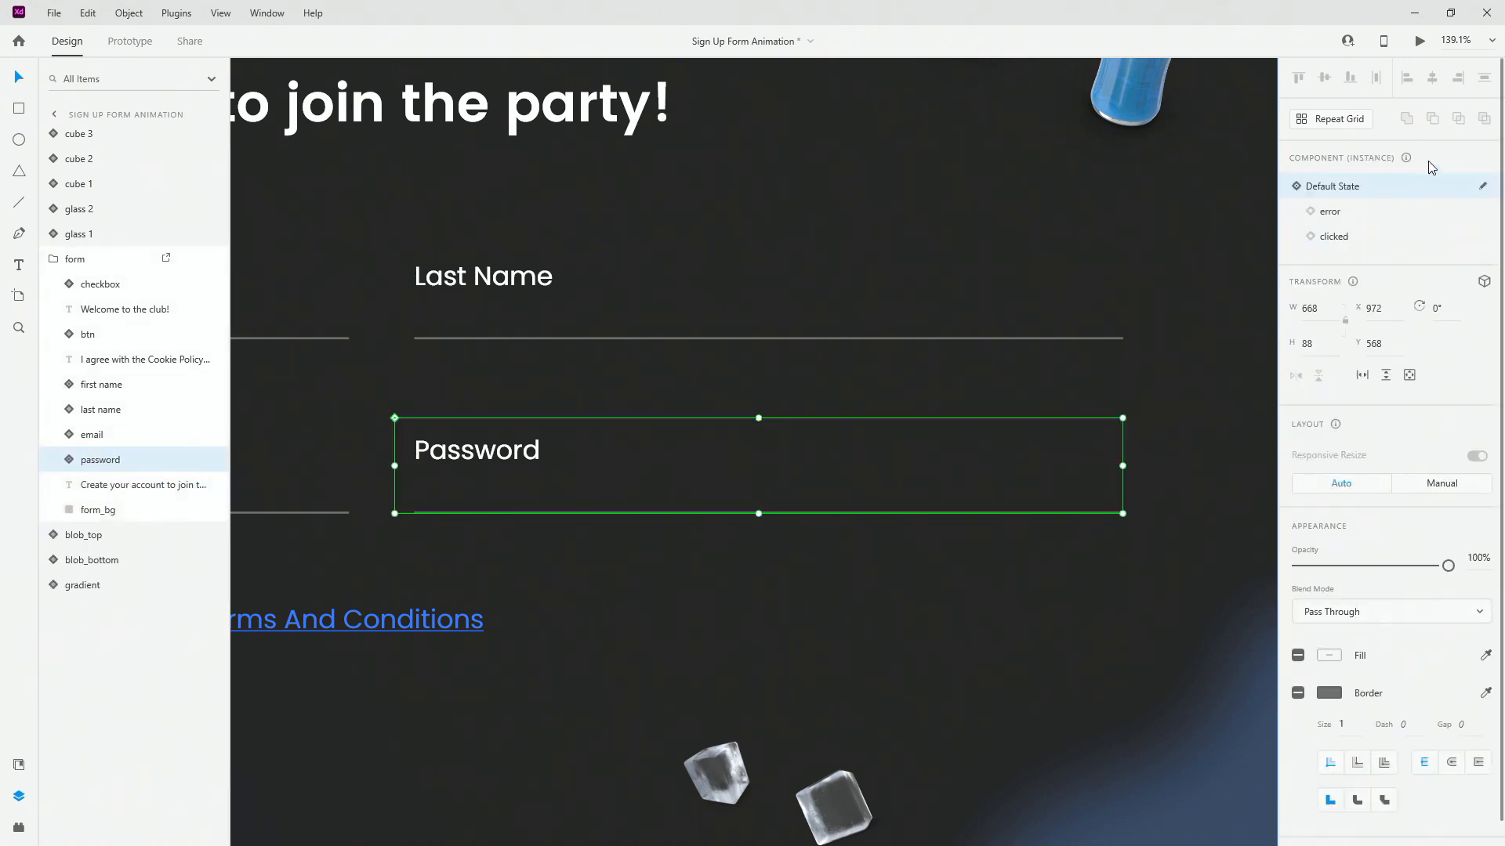
# Switch the password component to its error state and examine its layers, masked text, line and the document's saved colors
pyautogui.click(1383, 219)
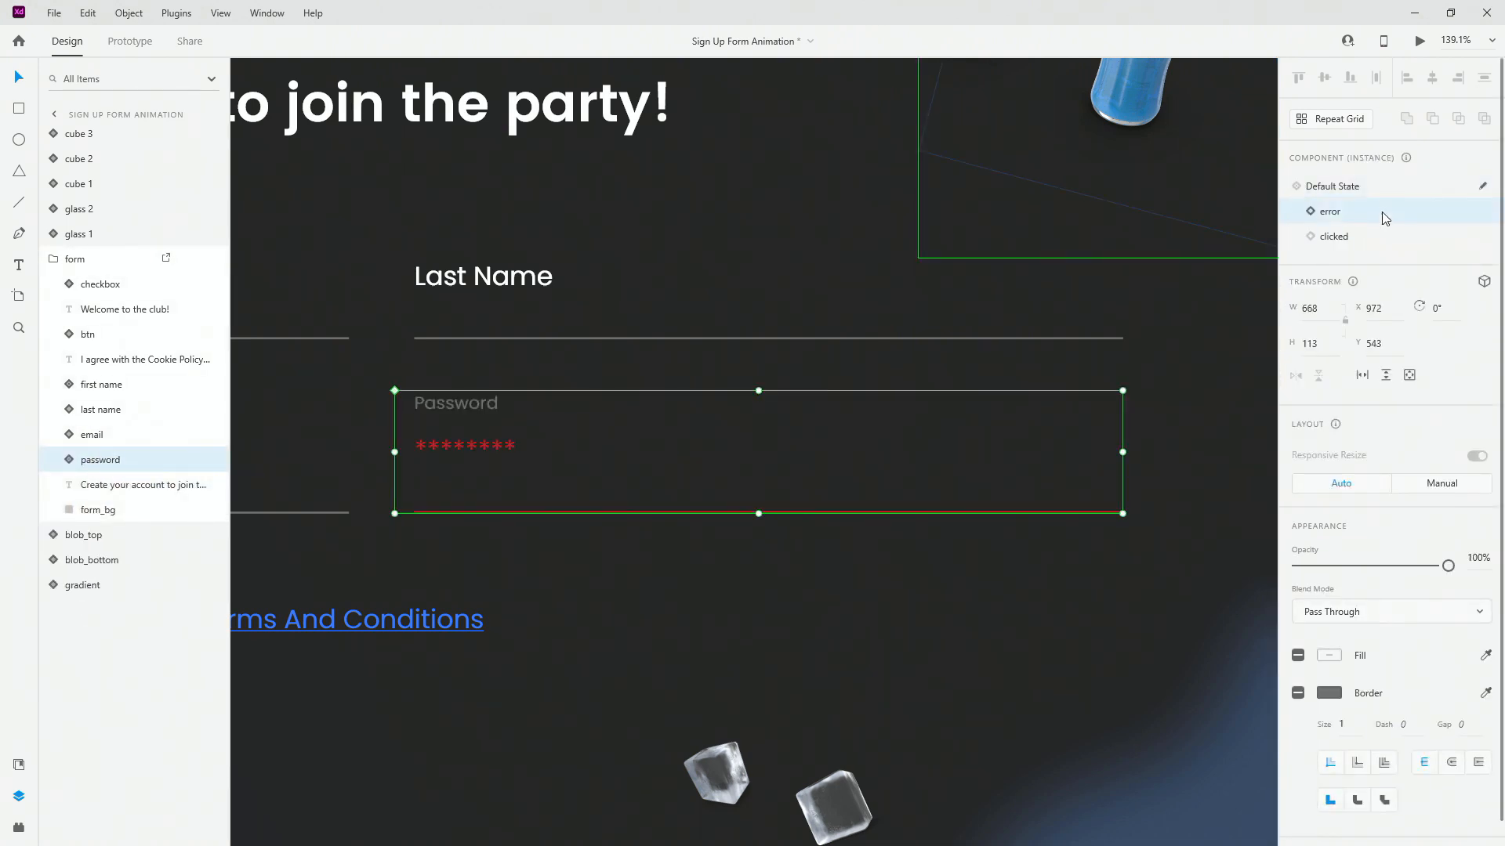
pyautogui.click(69, 460)
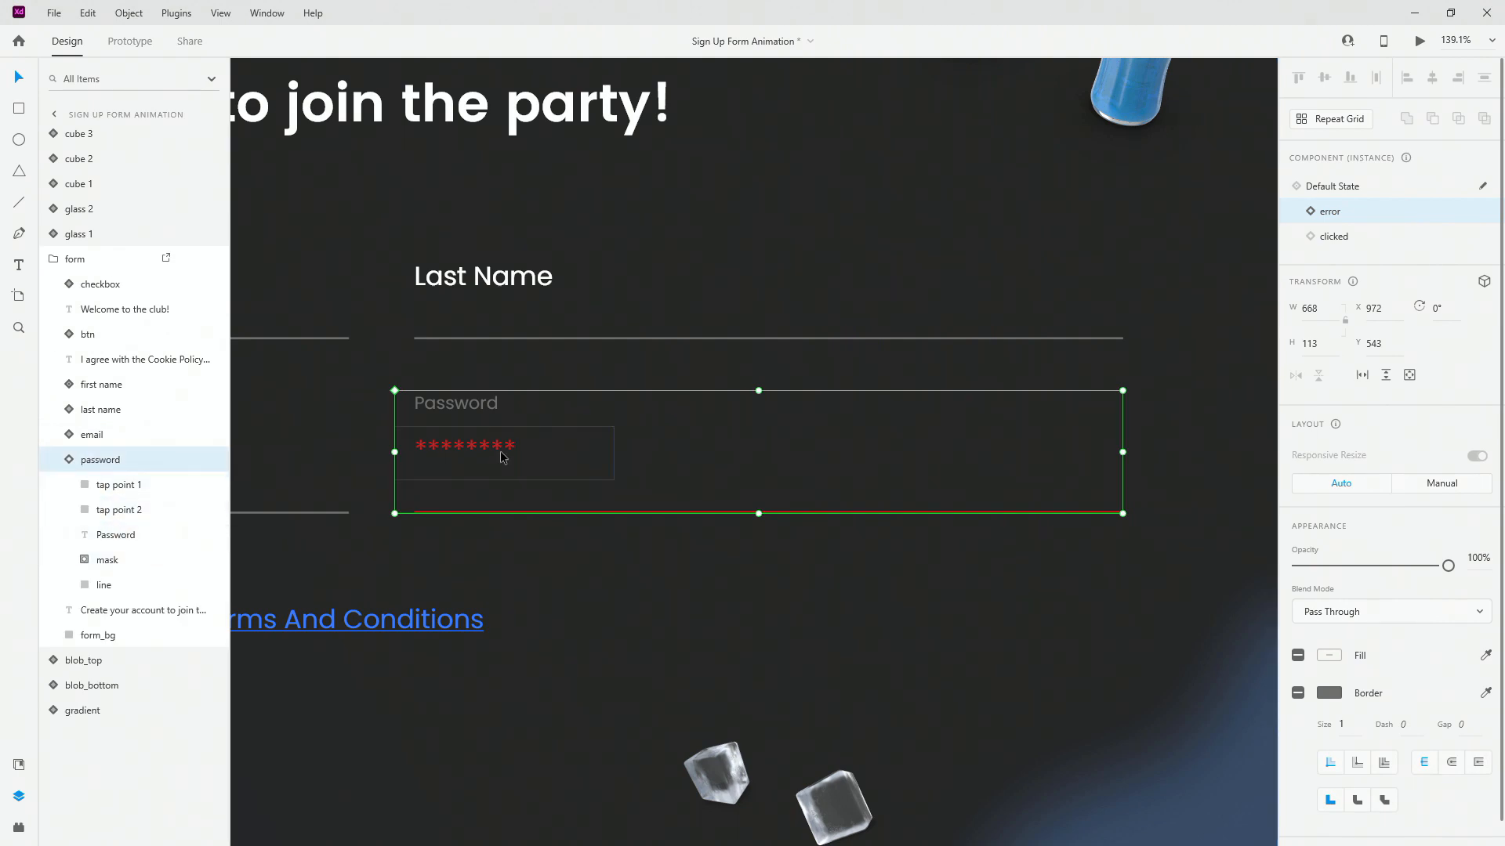
pyautogui.click(19, 764)
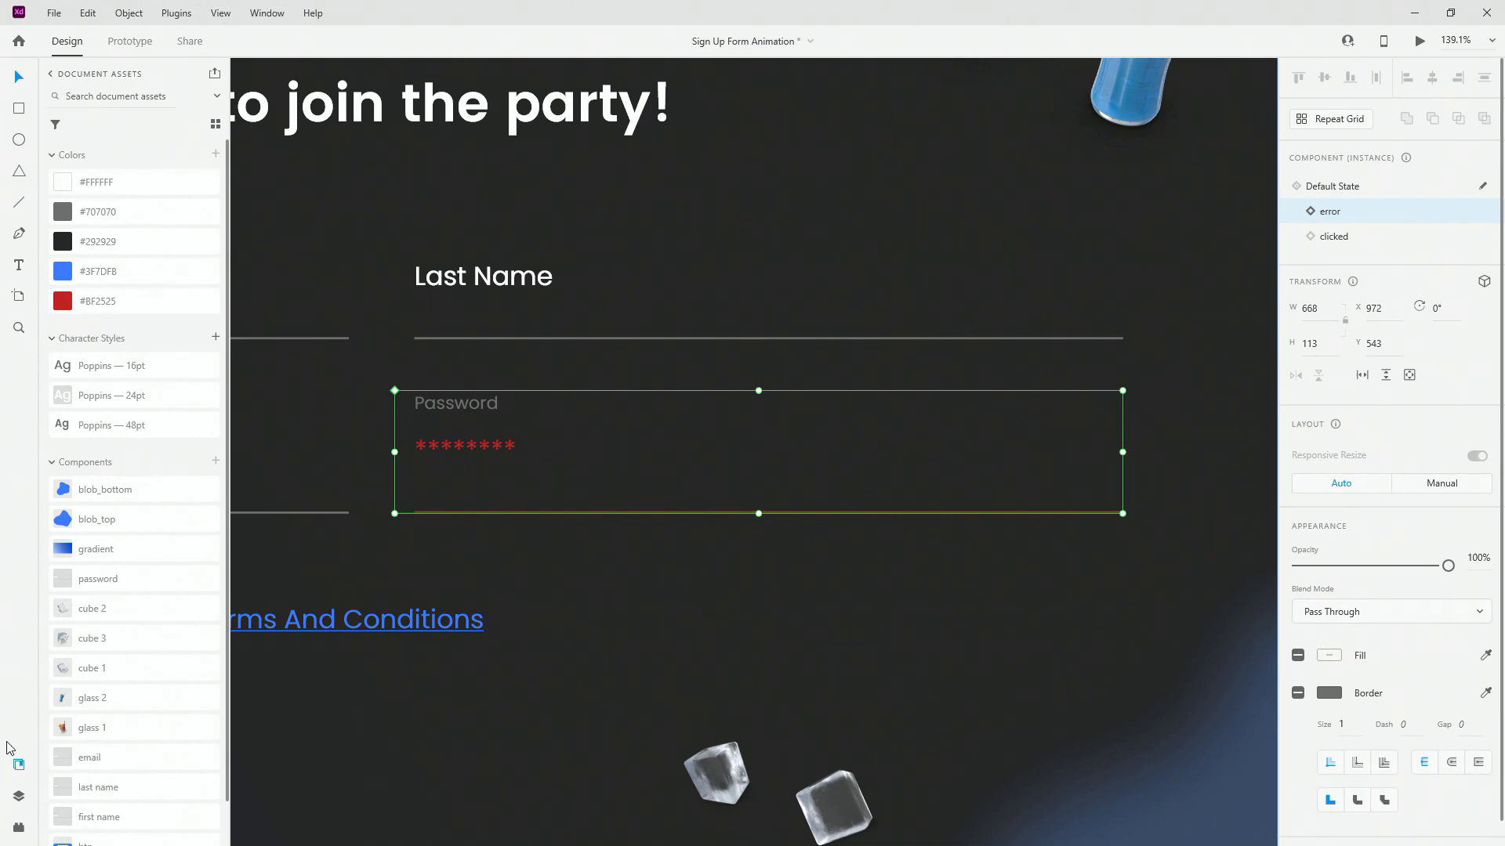
pyautogui.click(20, 795)
pyautogui.click(600, 528)
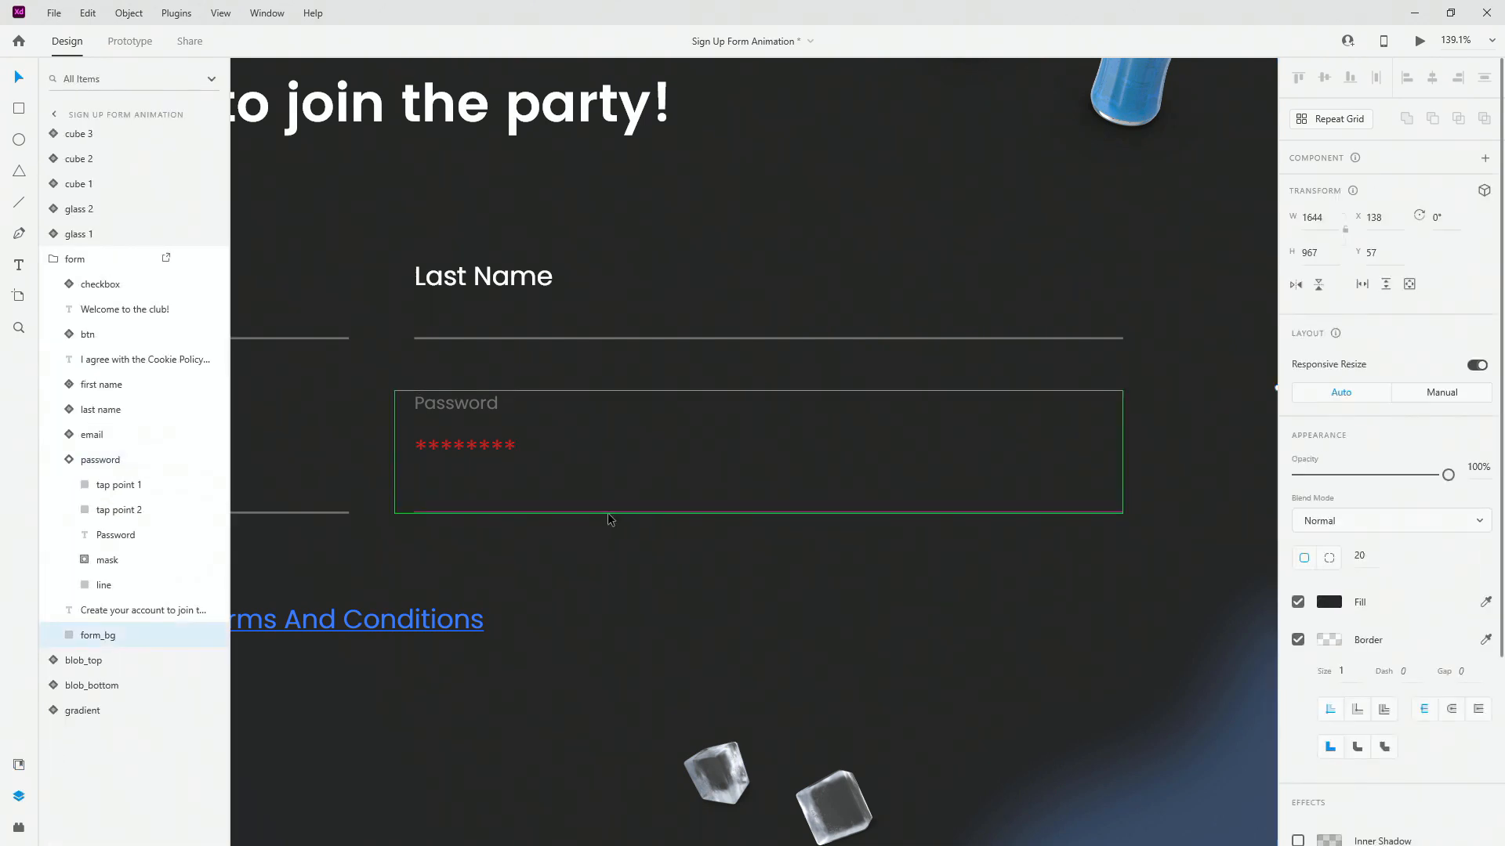
pyautogui.click(470, 455)
pyautogui.click(61, 460)
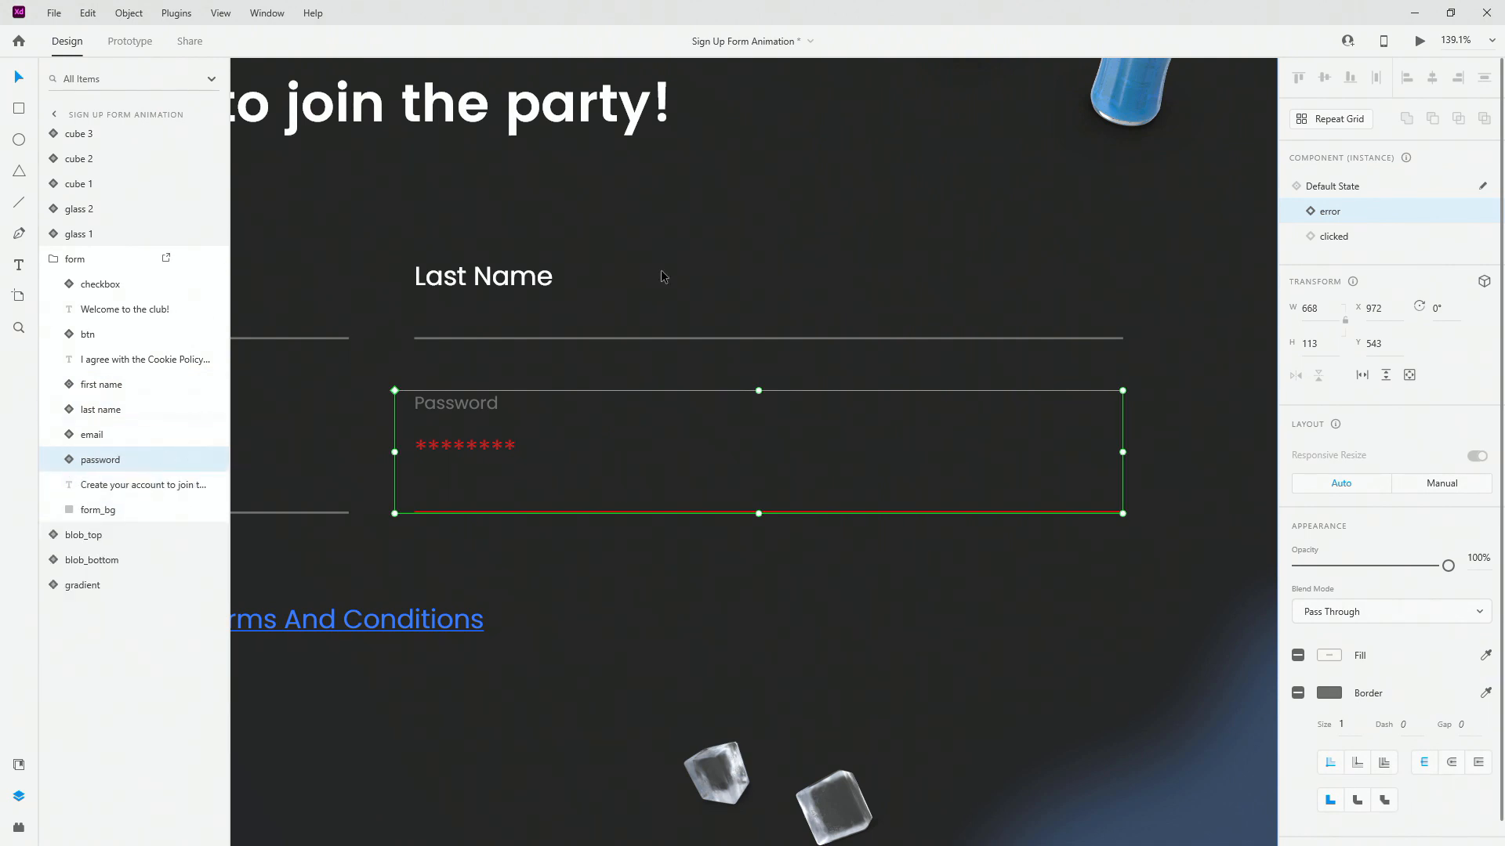
# Switch the password and last name components to their clicked states
pyautogui.click(1334, 236)
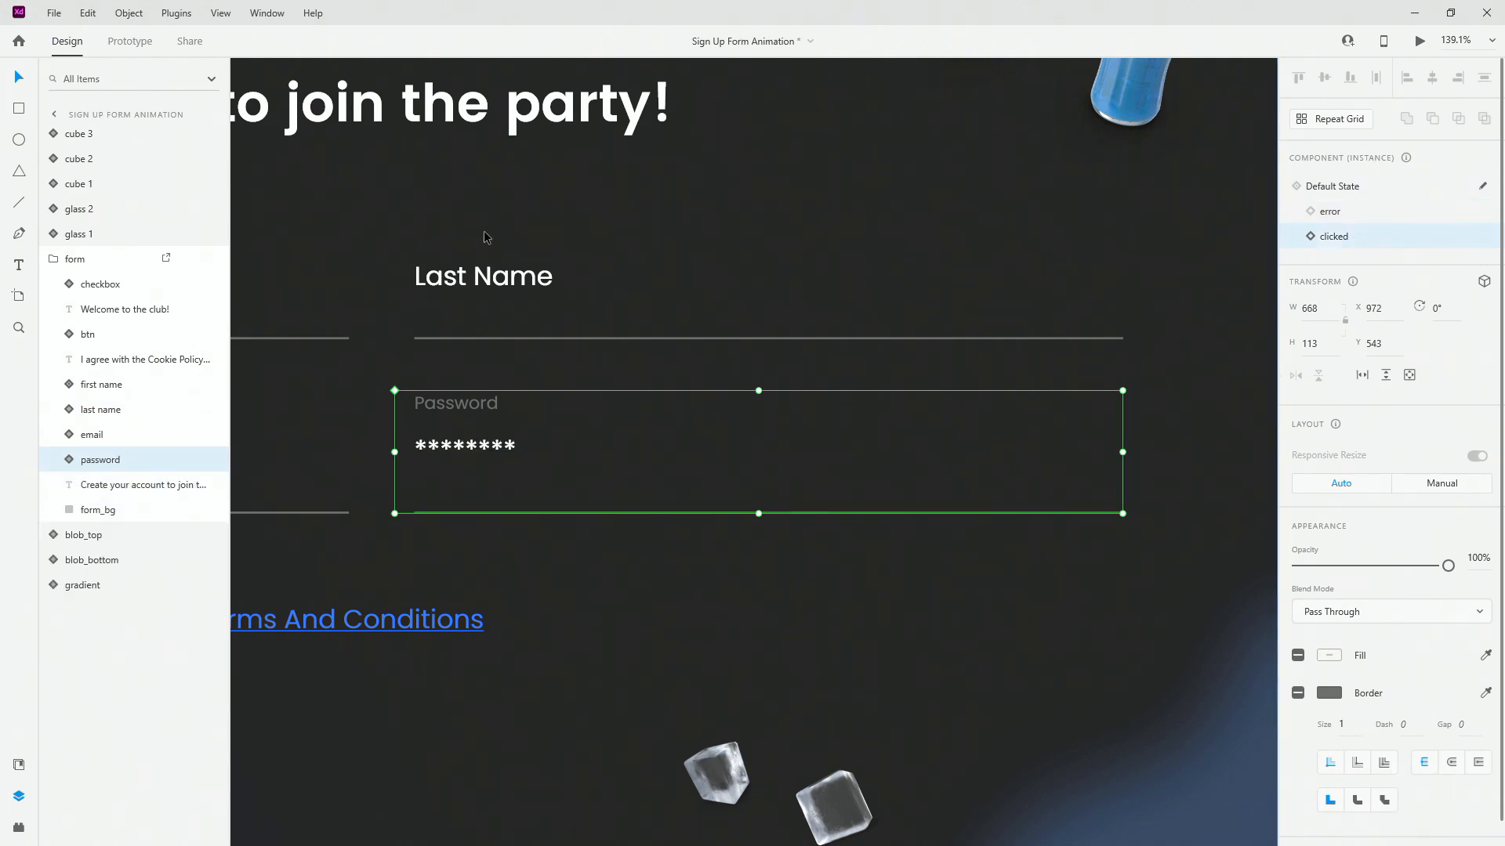
pyautogui.click(484, 321)
pyautogui.click(1418, 212)
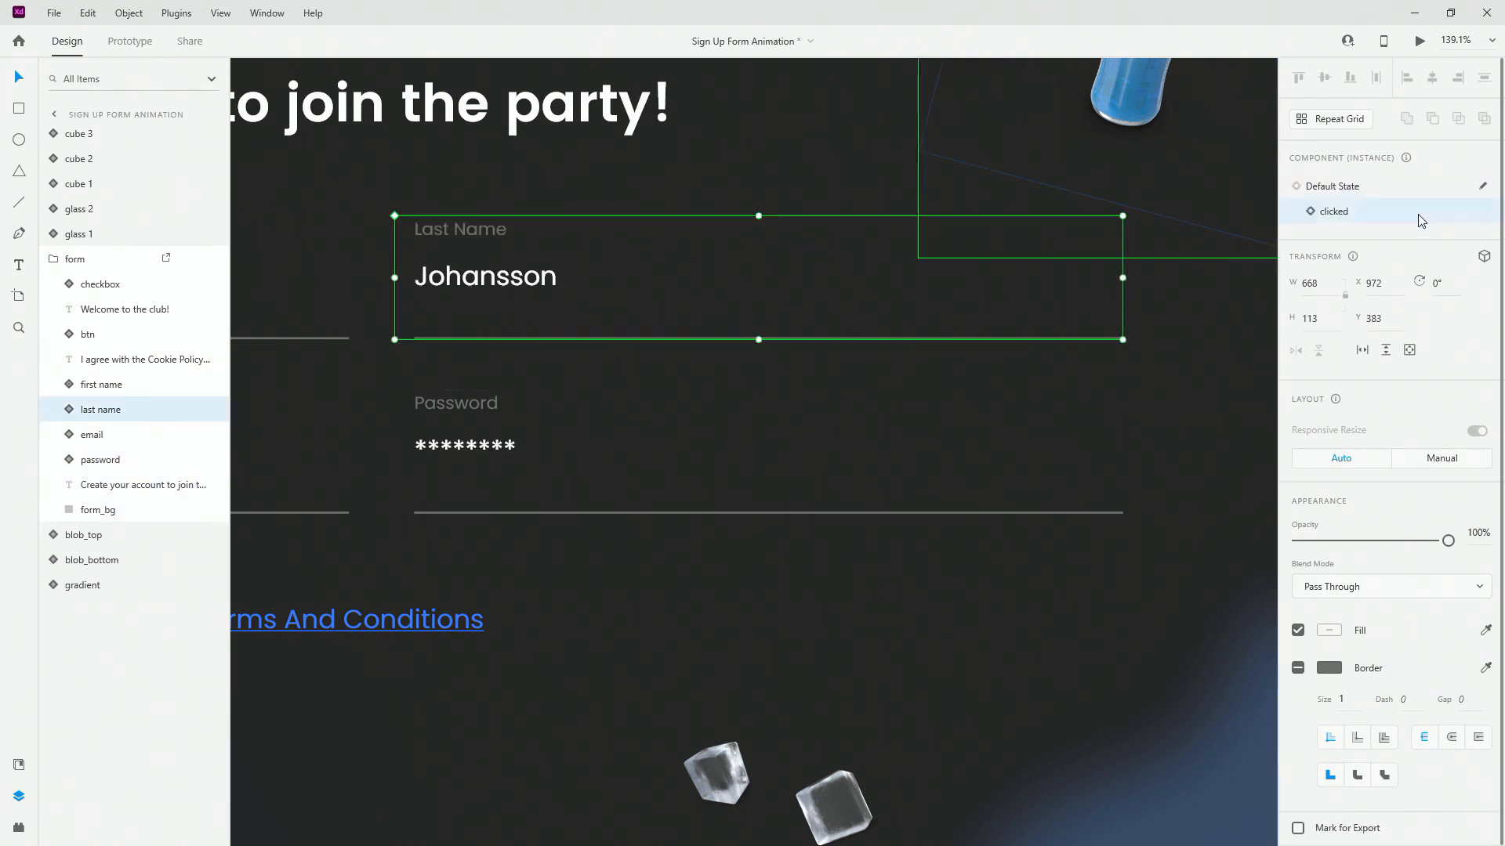
# Compare the last name component's Default and clicked states, and return both the last name and password components to Default State
pyautogui.click(1395, 186)
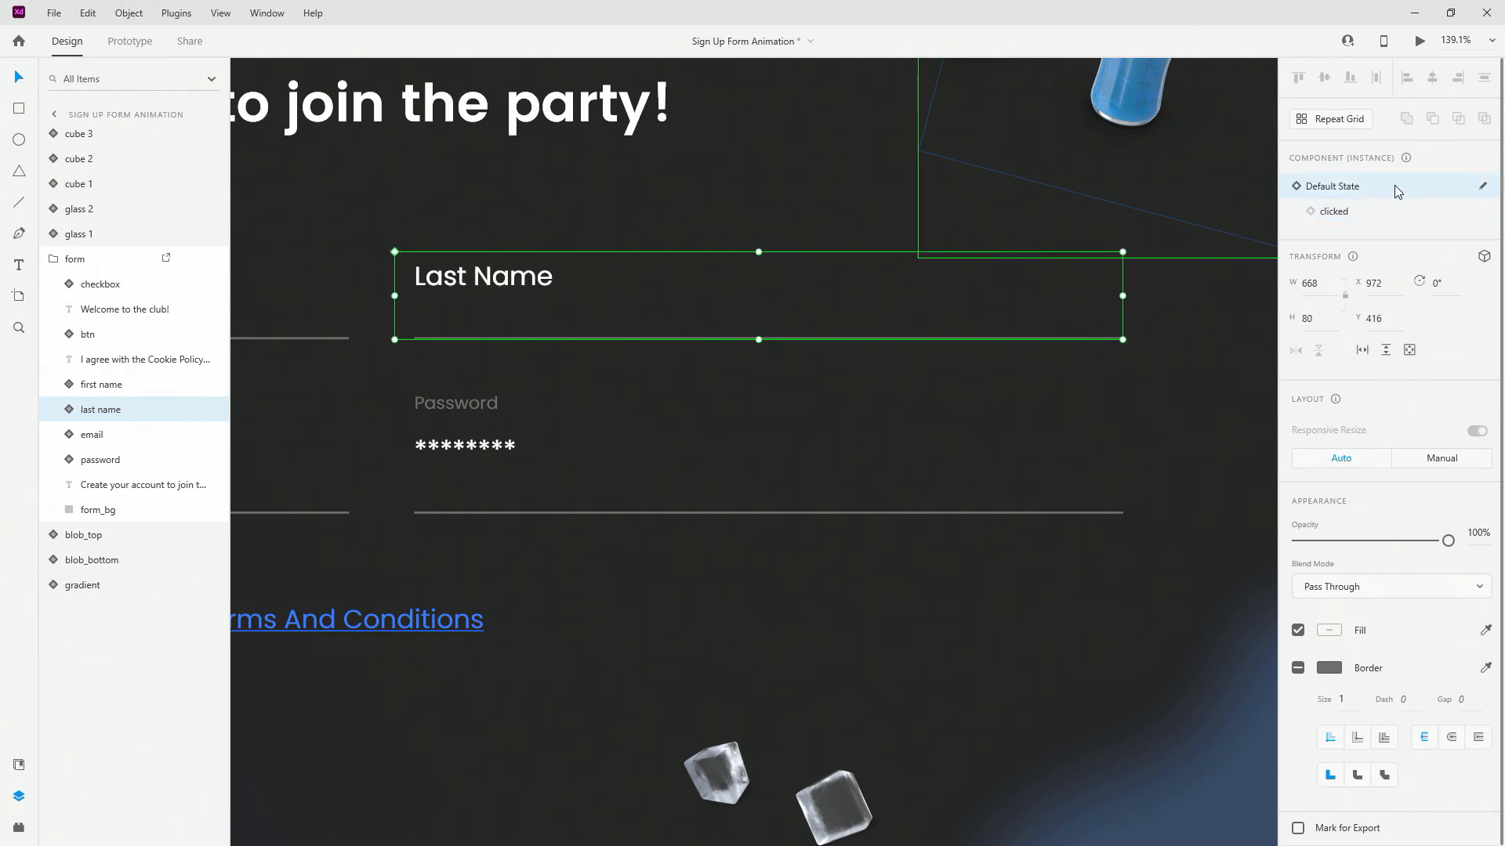
pyautogui.click(1383, 202)
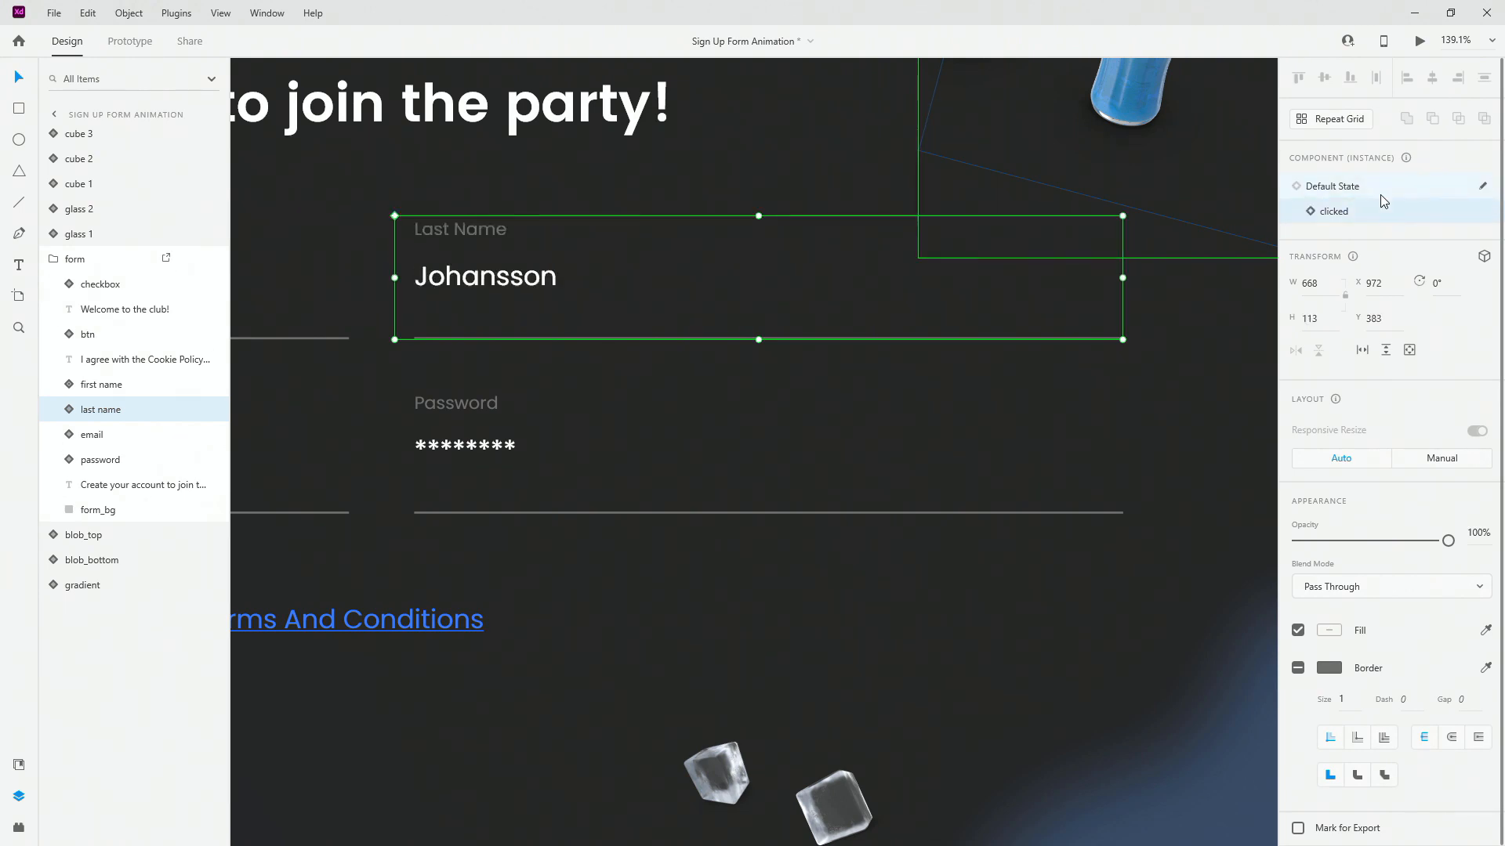
pyautogui.click(602, 422)
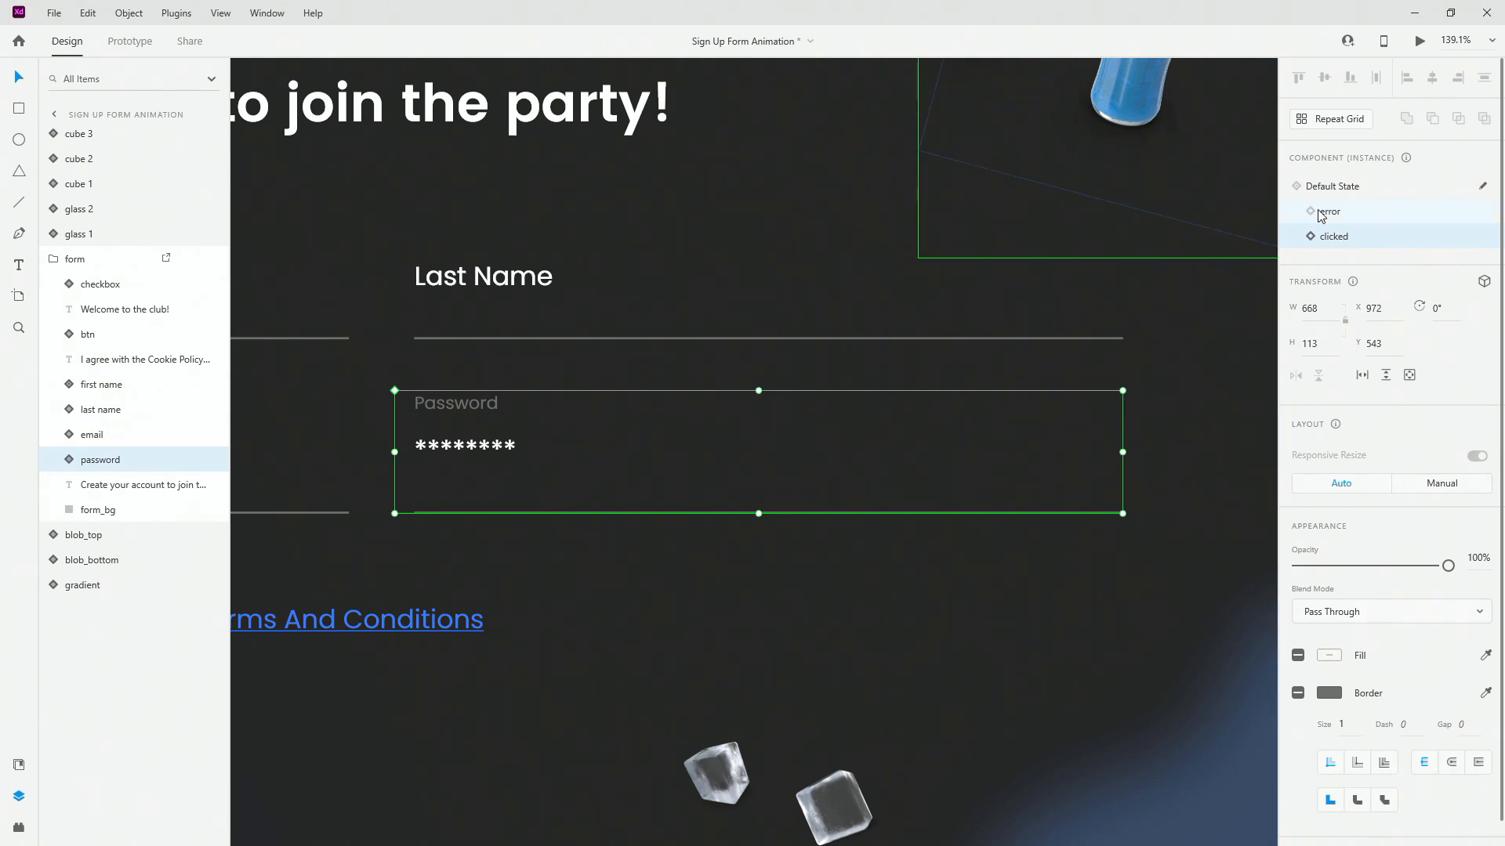
pyautogui.click(1341, 196)
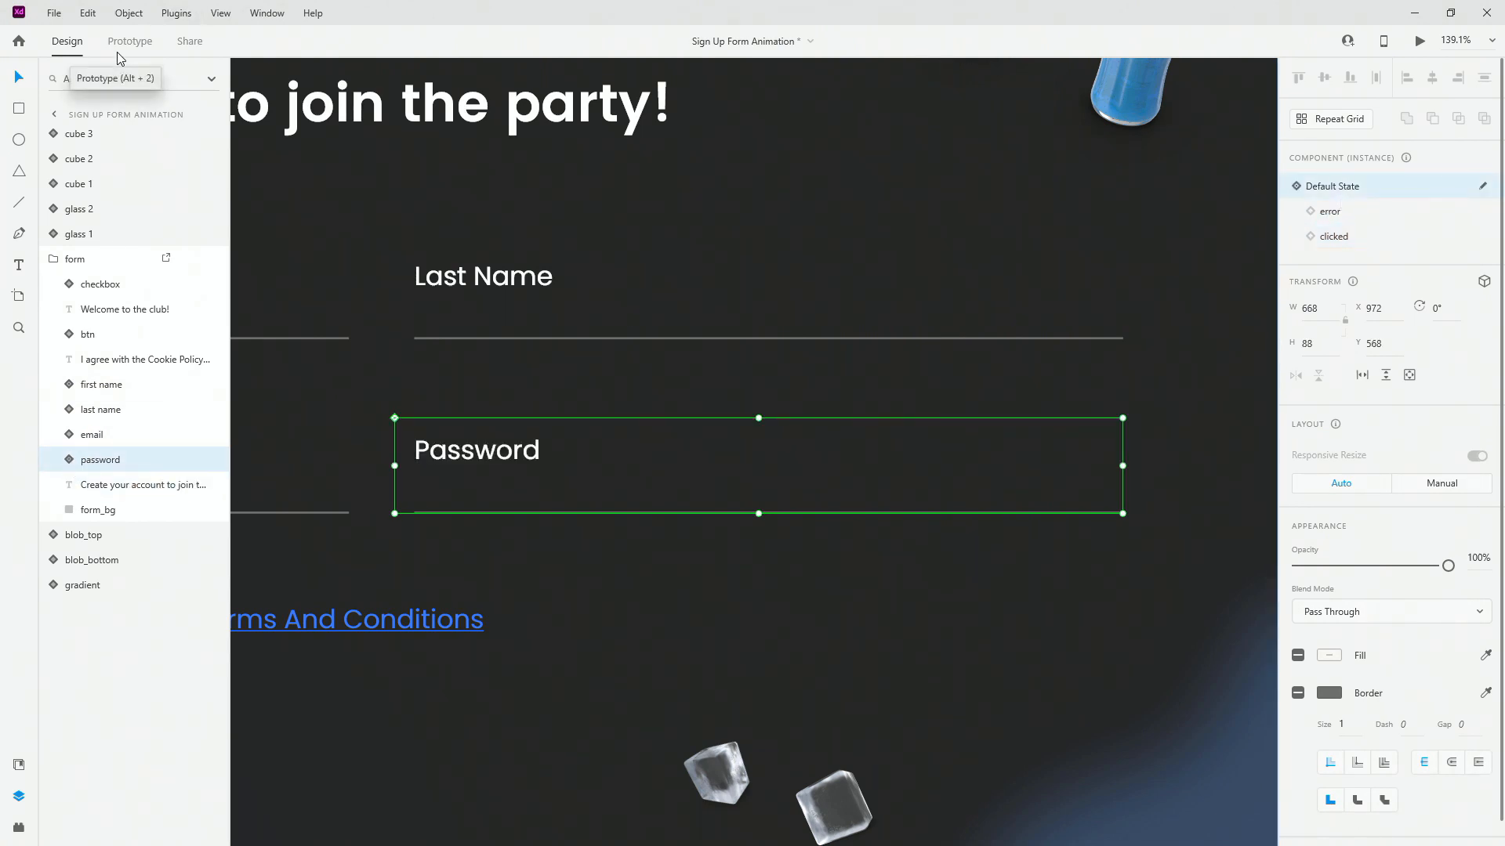
# Review the last name component's tap interaction, destination, easing and duration in Prototype mode
pyautogui.click(484, 280)
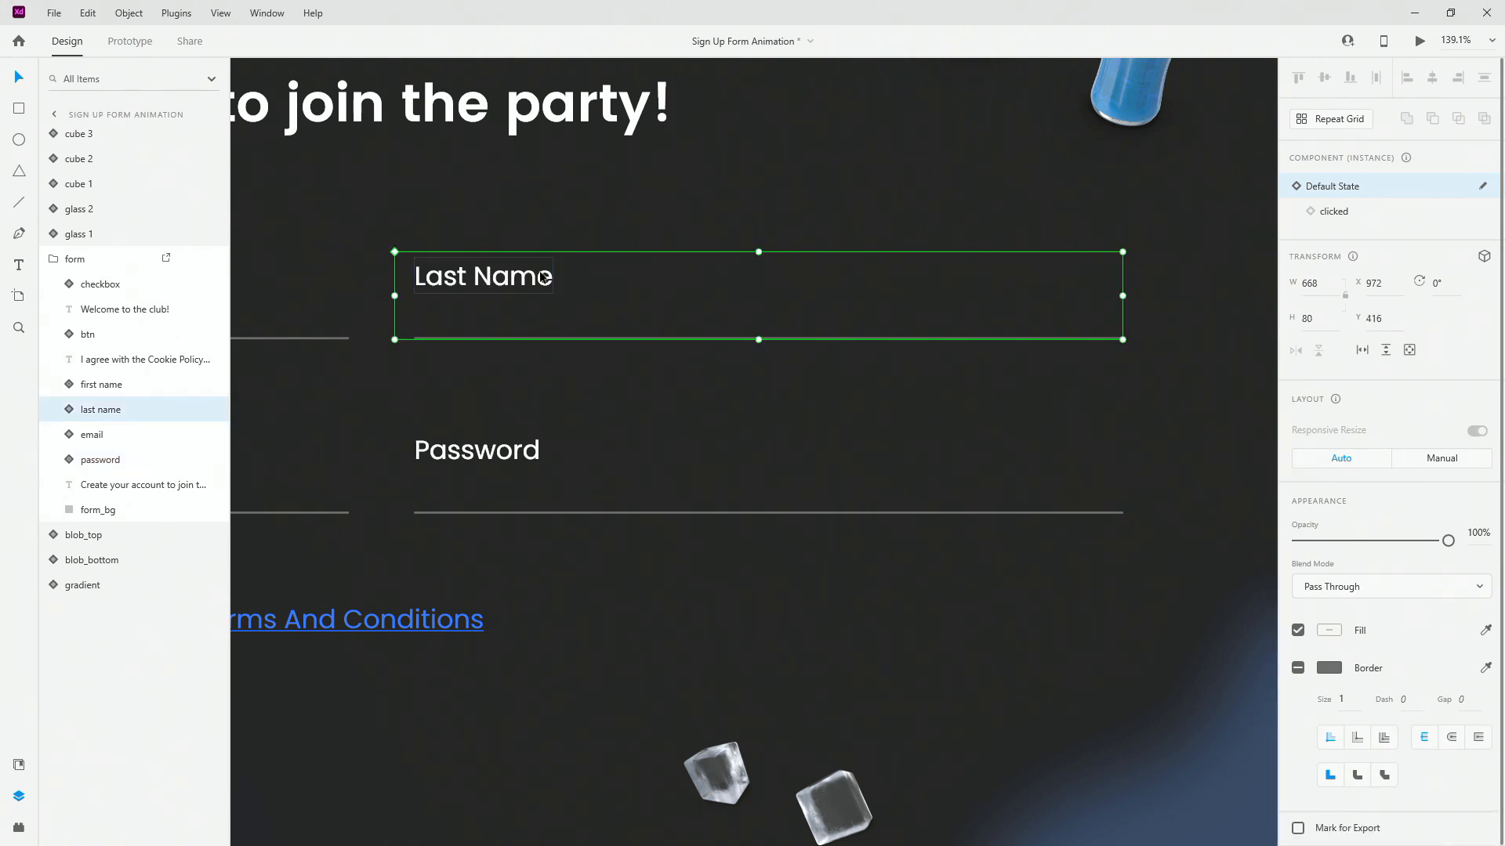
pyautogui.click(118, 43)
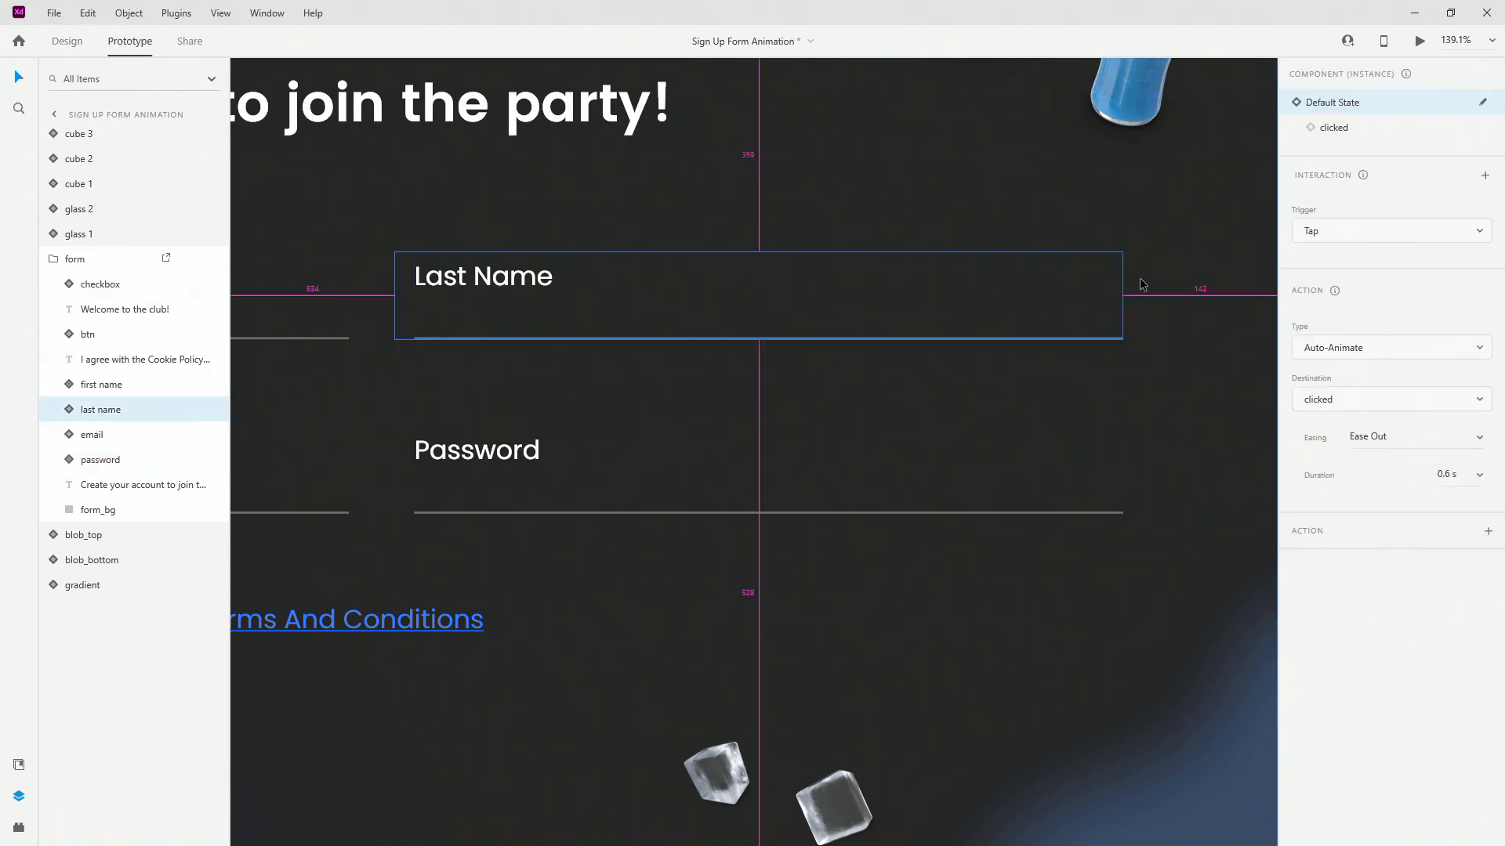
pyautogui.hotkey('ctrl', '0')
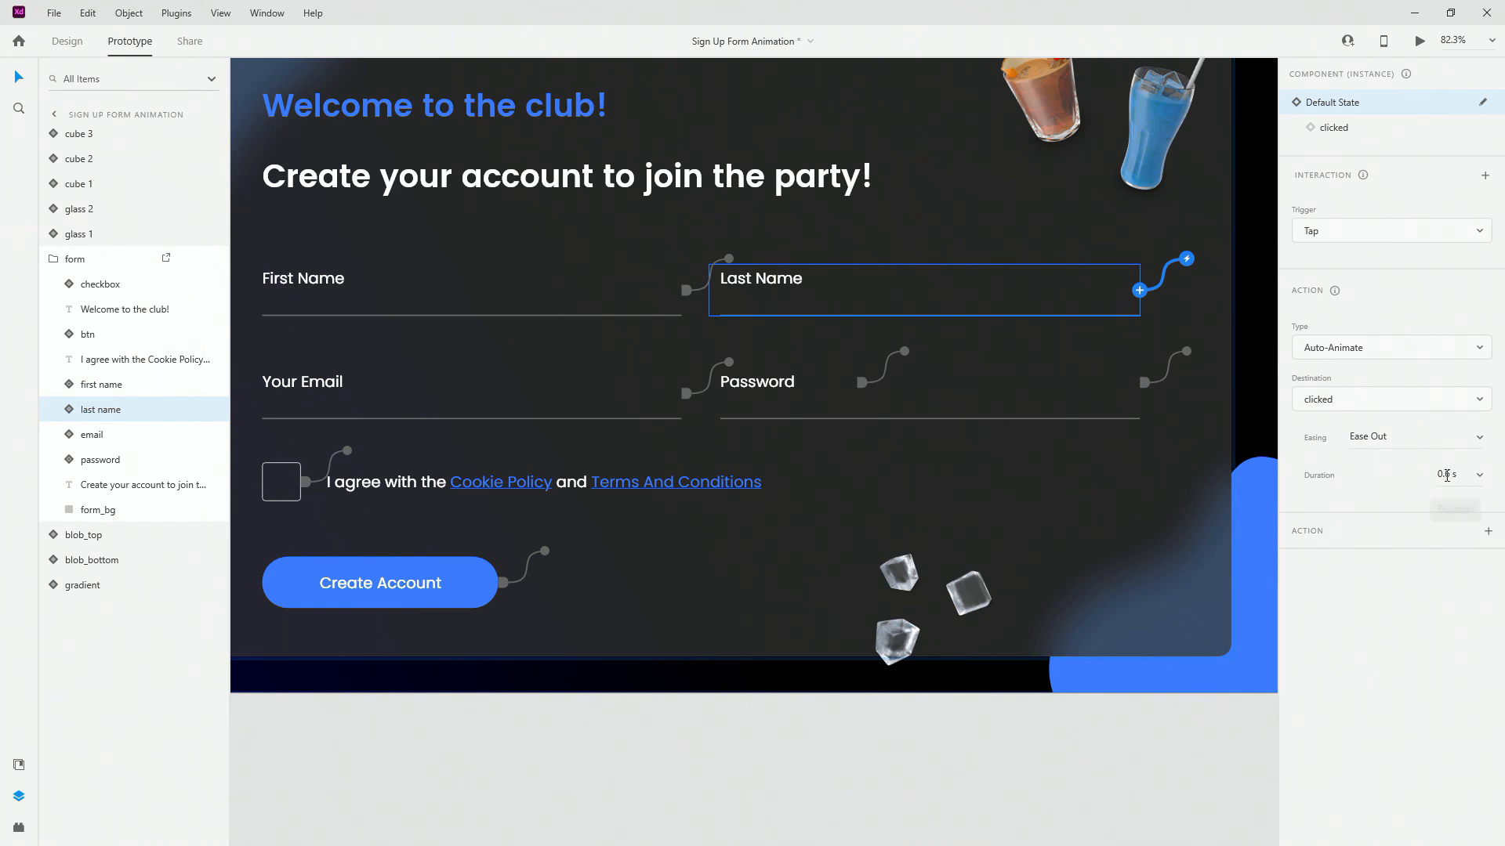
# Preview the prototype, trigger the Last Name and First Name field animations, and close the preview
pyautogui.click(1419, 41)
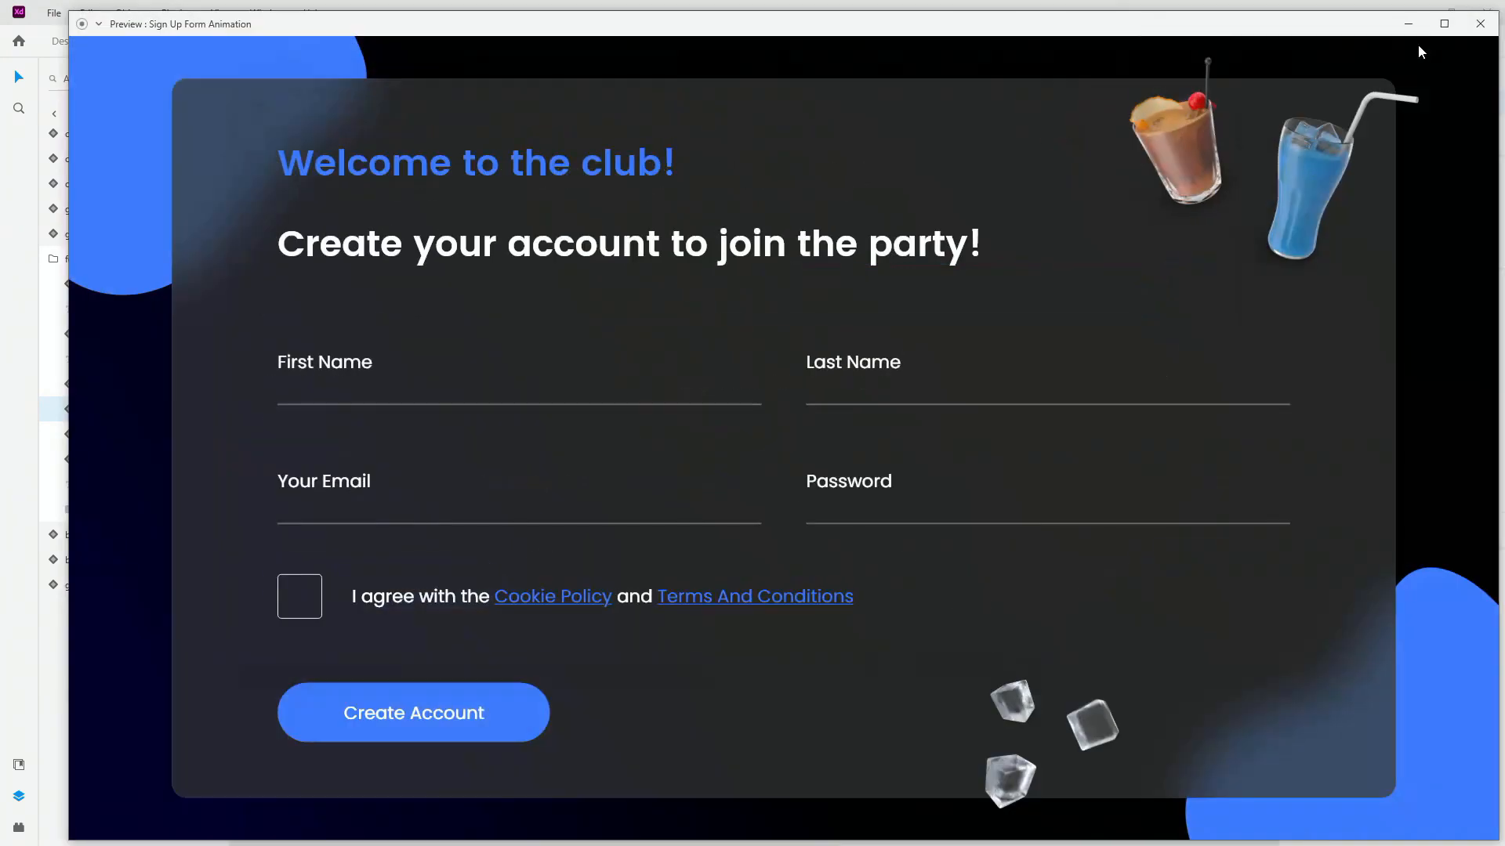
pyautogui.click(912, 333)
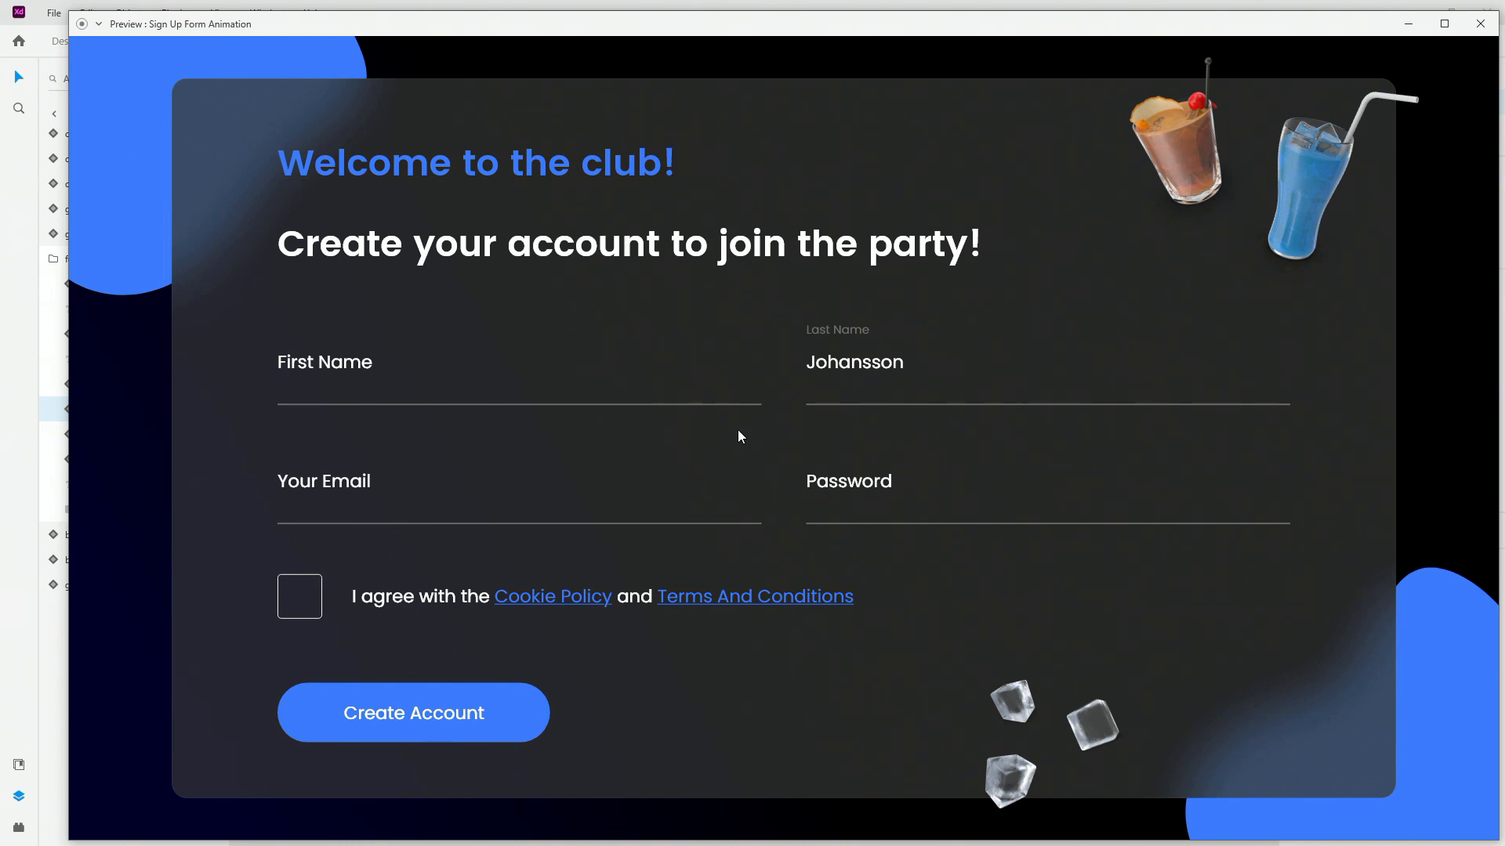
pyautogui.click(365, 366)
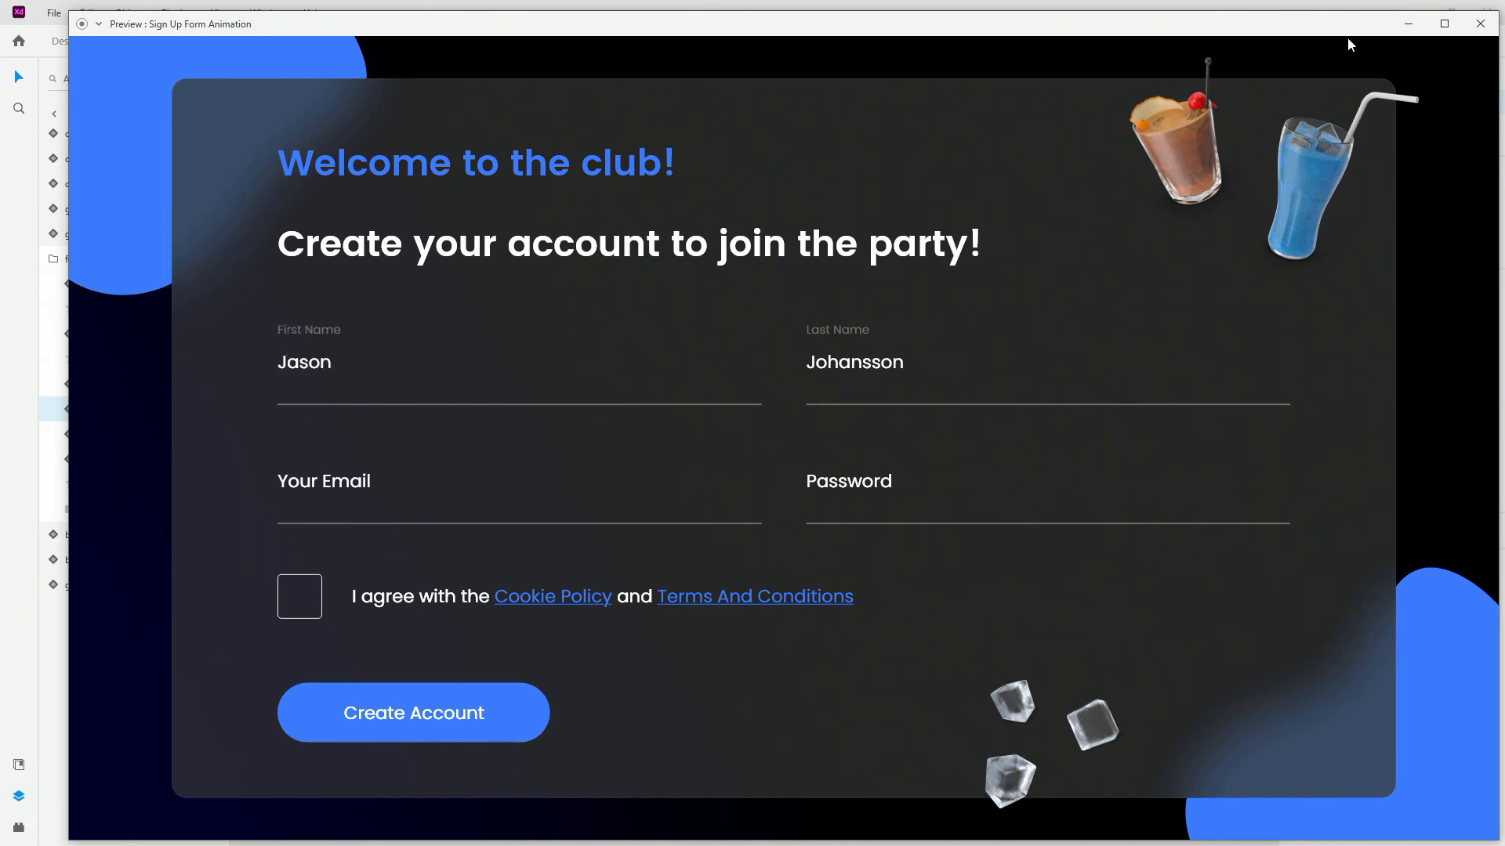
pyautogui.click(1480, 23)
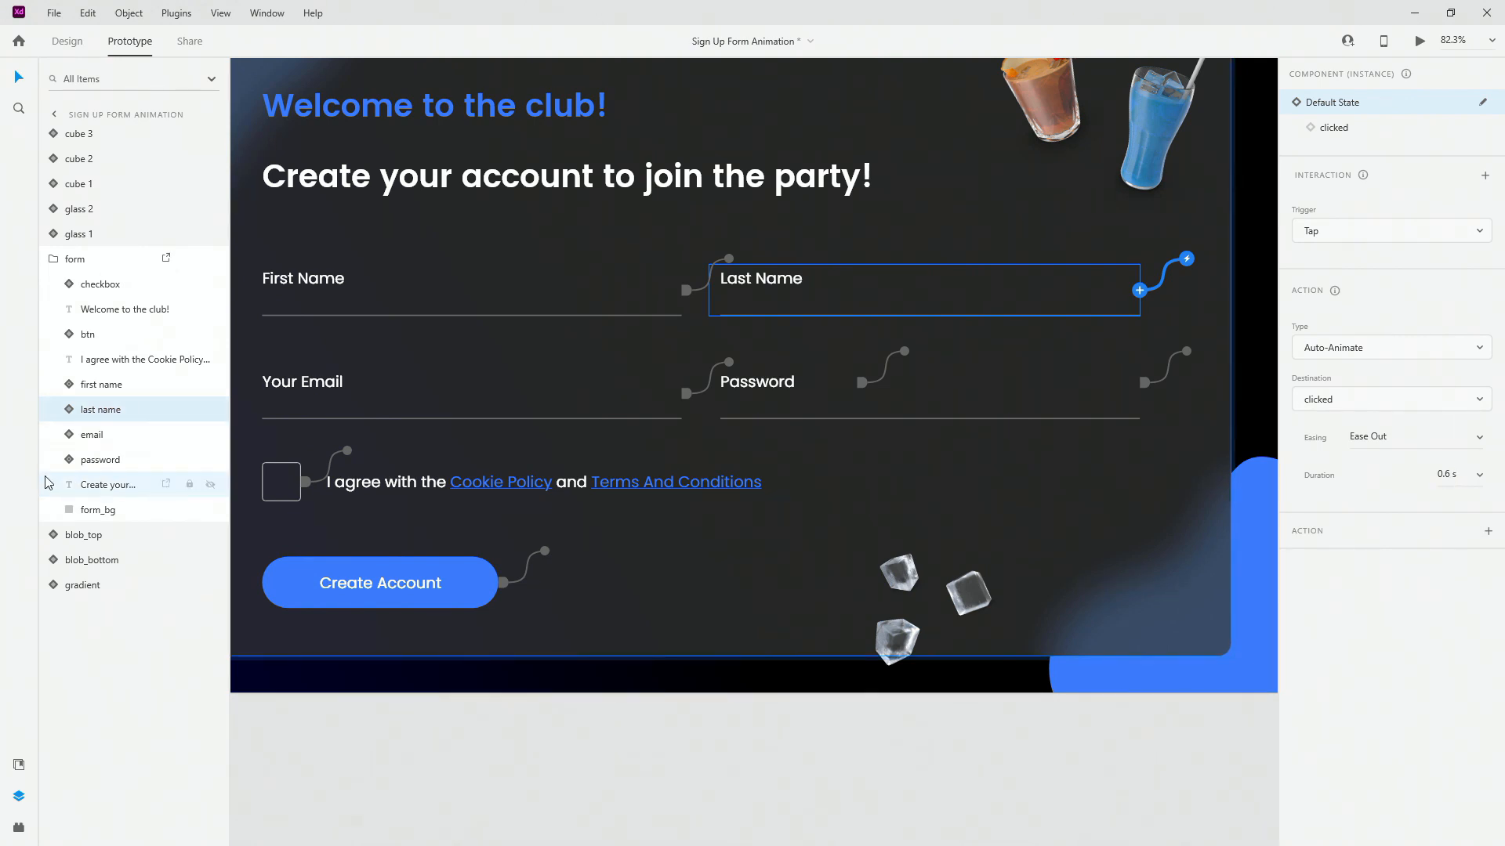
# Review the interaction assigned to tap point 1 inside the password component
pyautogui.click(101, 459)
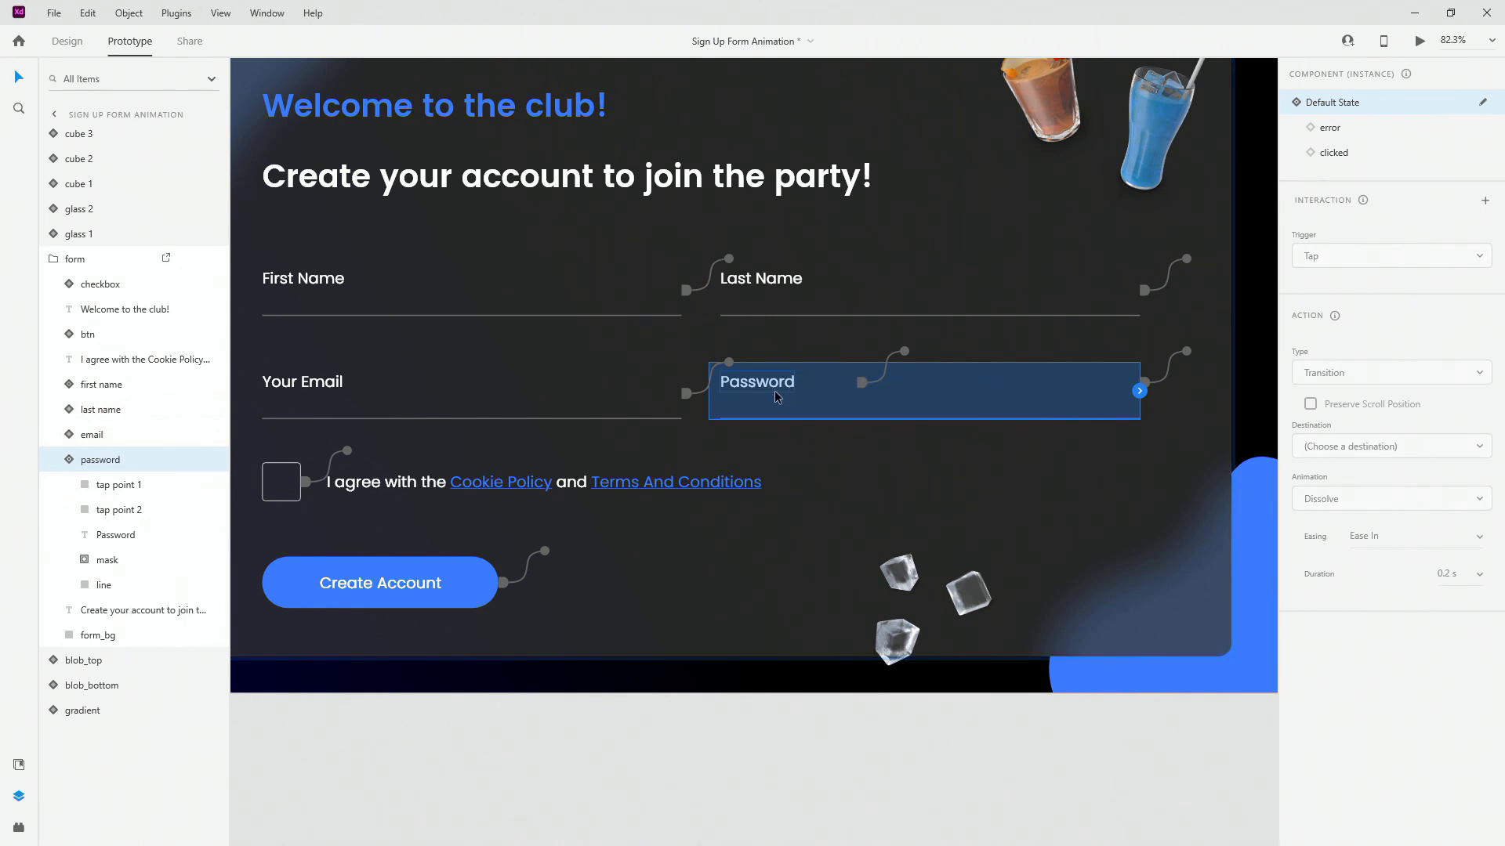
pyautogui.click(129, 489)
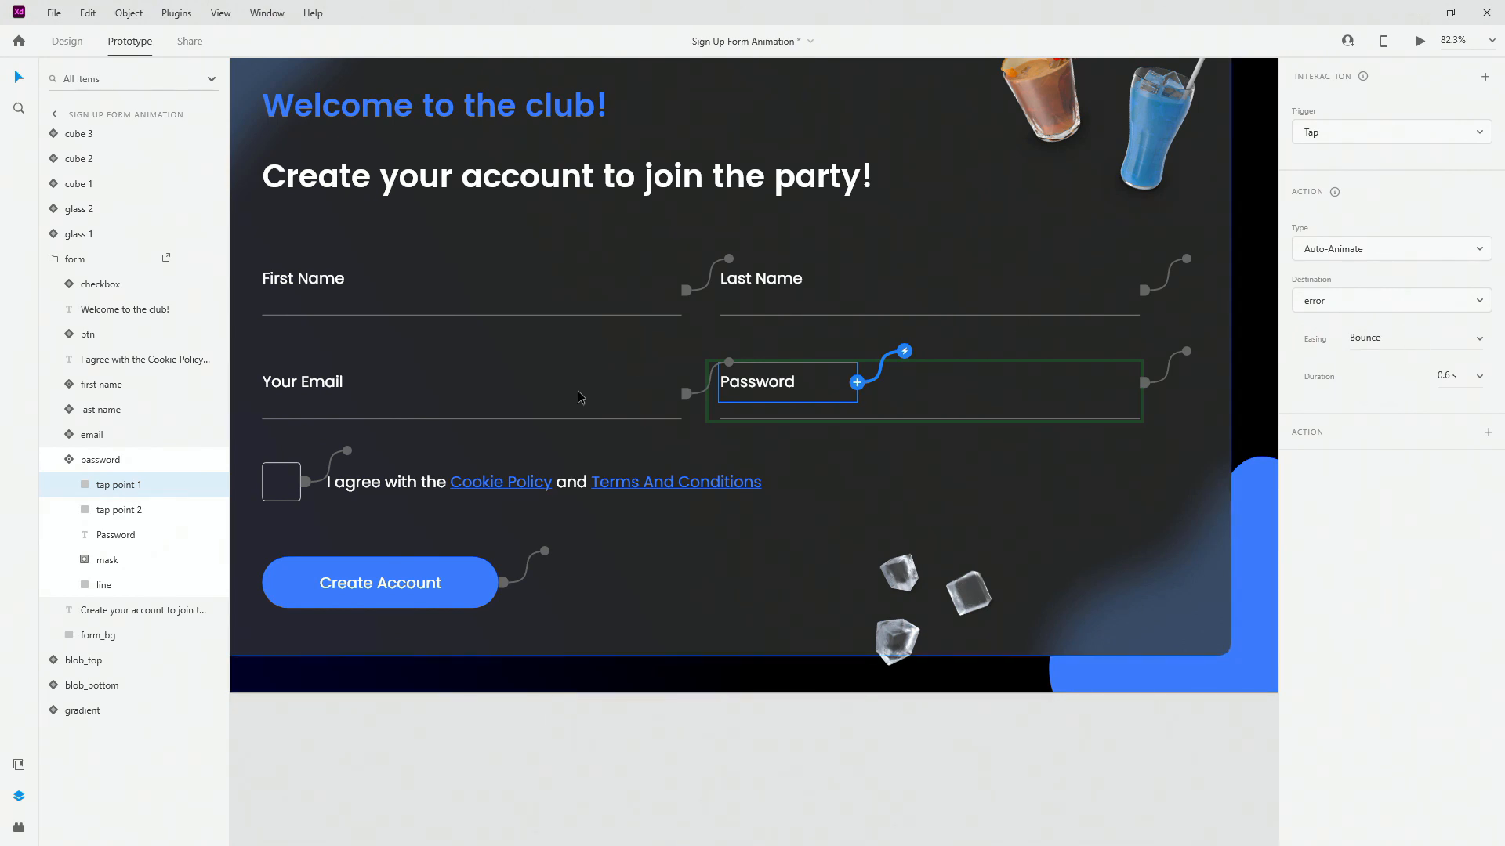
# Preview the prototype, test the error animation by tapping the Password label, and close the preview
pyautogui.click(1419, 41)
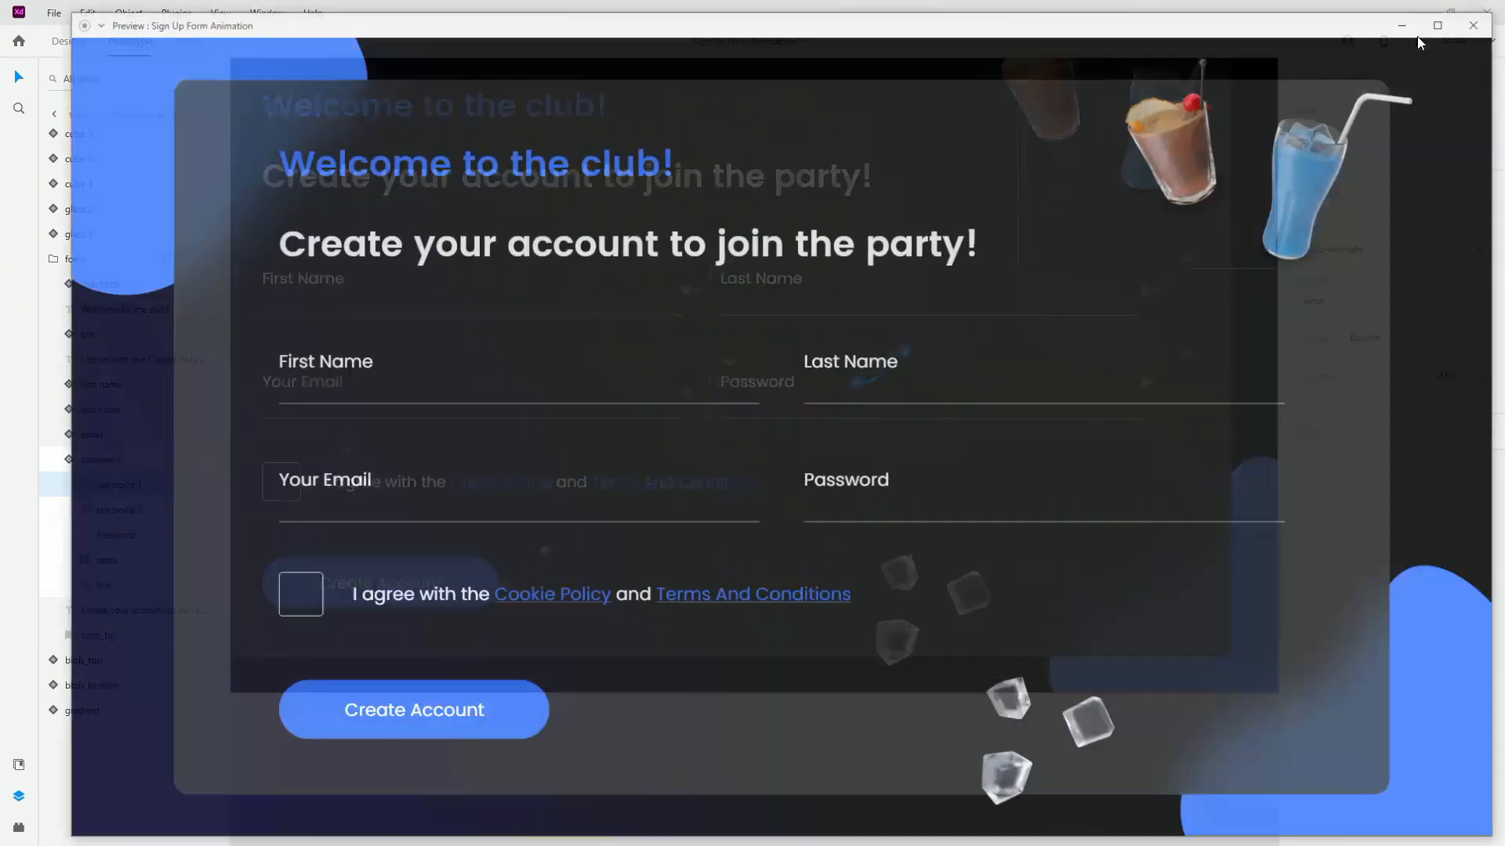
pyautogui.click(850, 475)
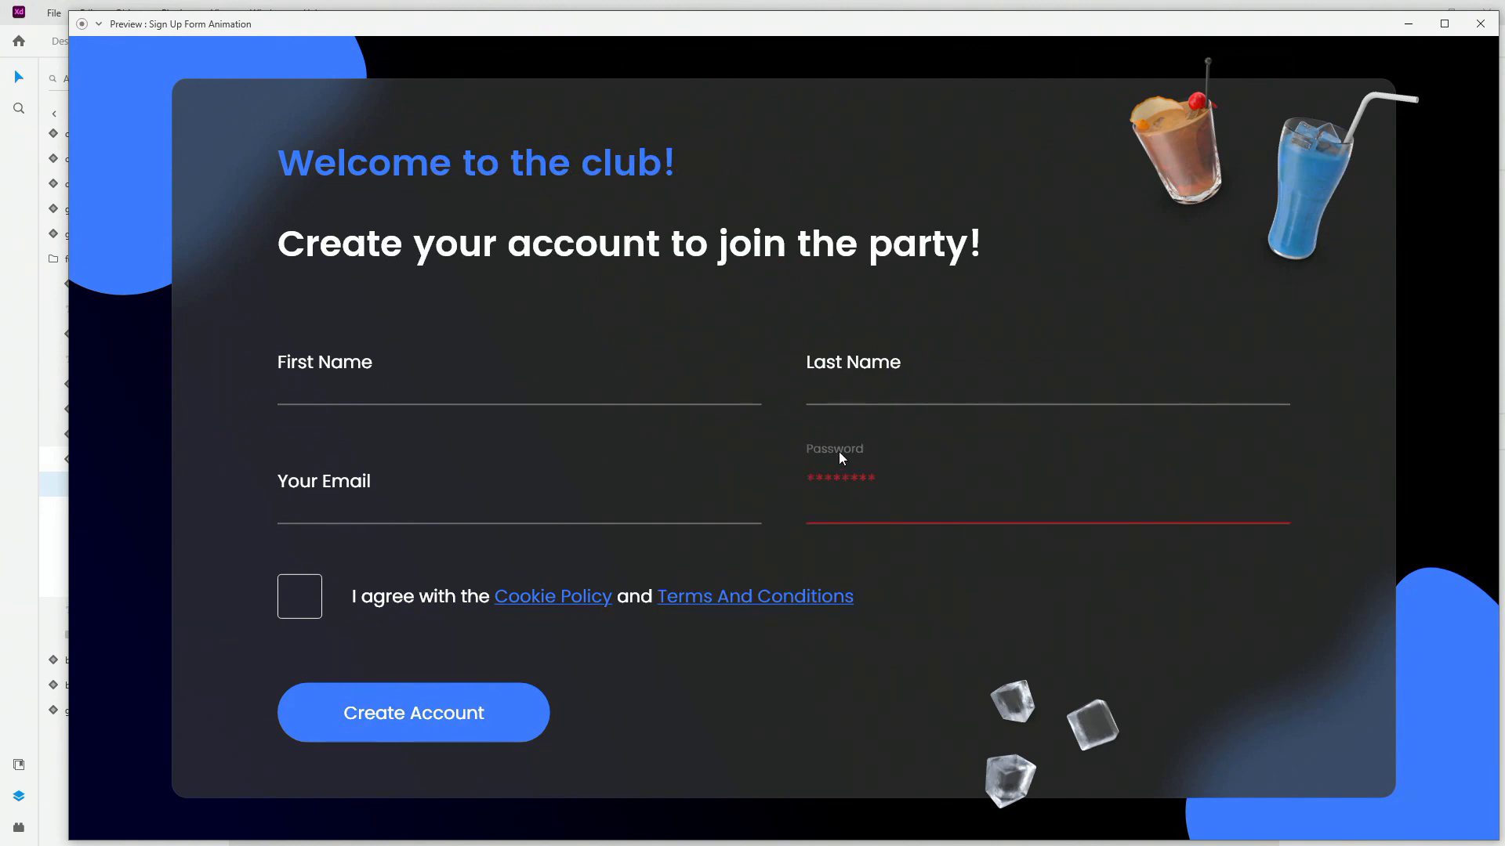
pyautogui.click(875, 367)
pyautogui.click(1480, 23)
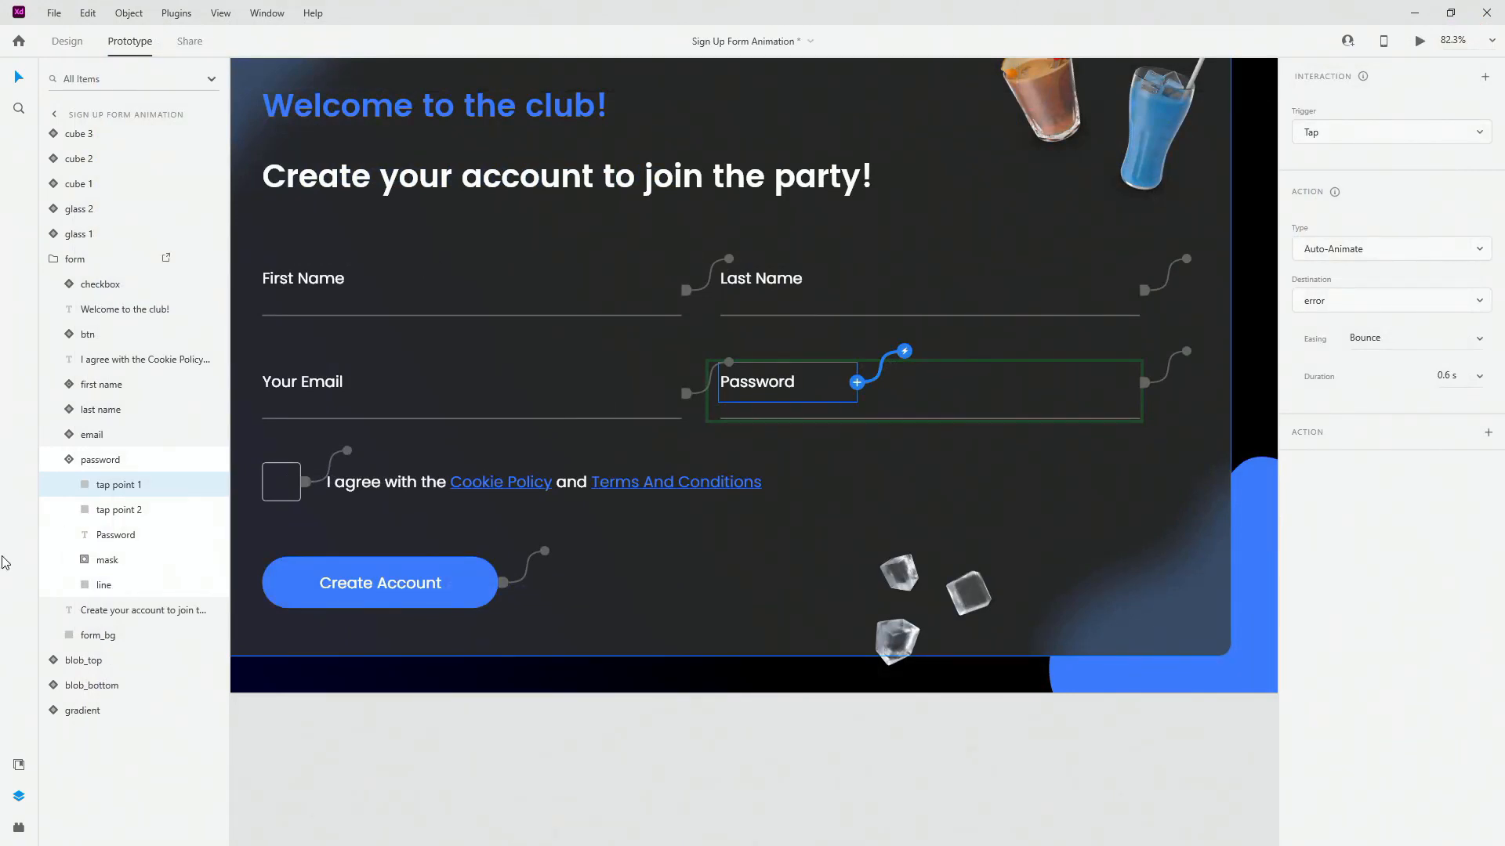
# Review the interaction assigned to tap point 2 in the password component, and collapse the component's layers
pyautogui.click(115, 511)
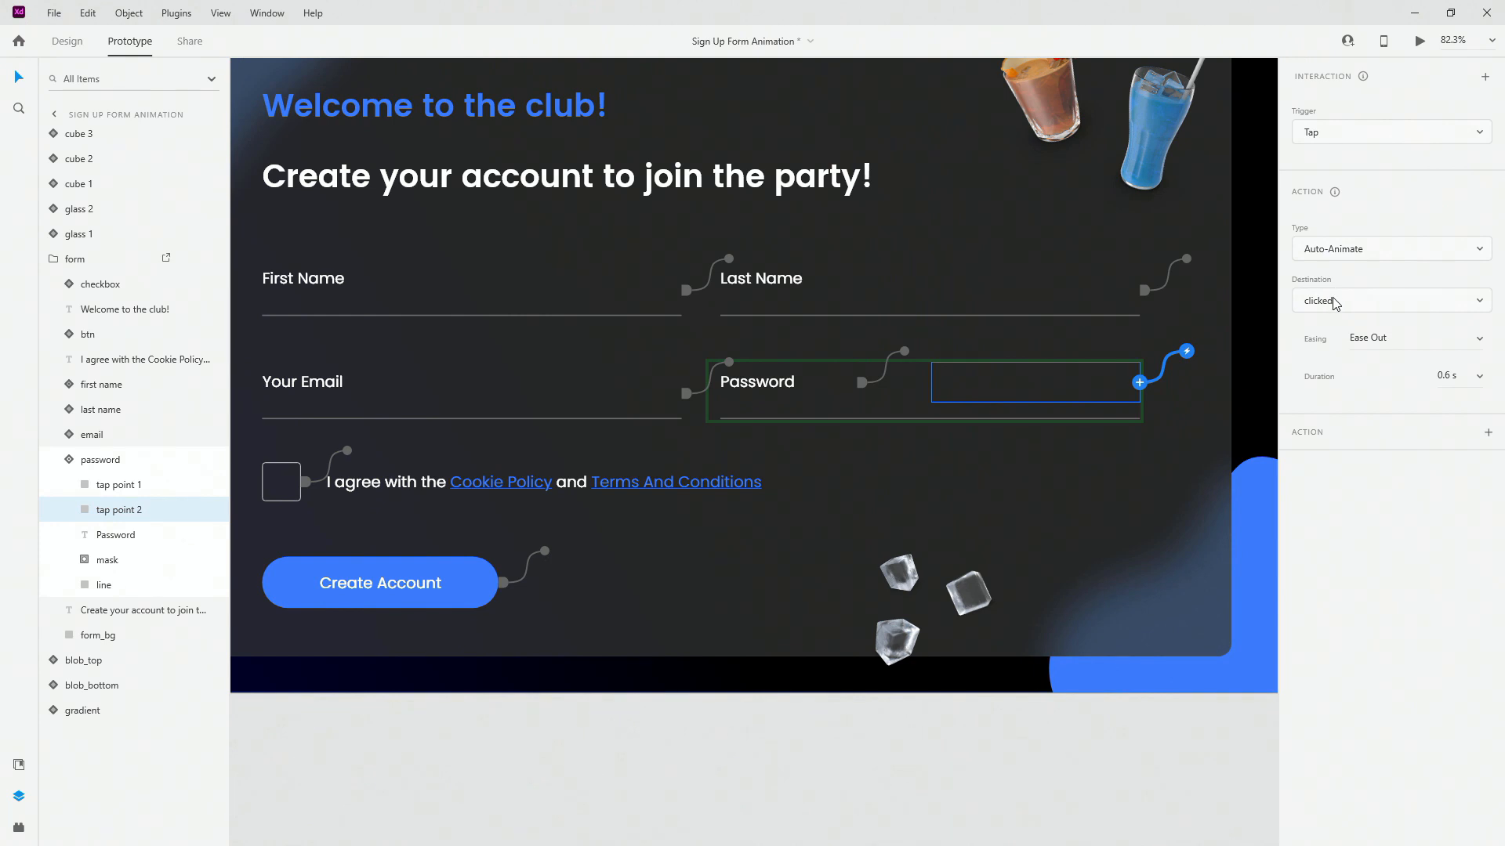
pyautogui.click(76, 465)
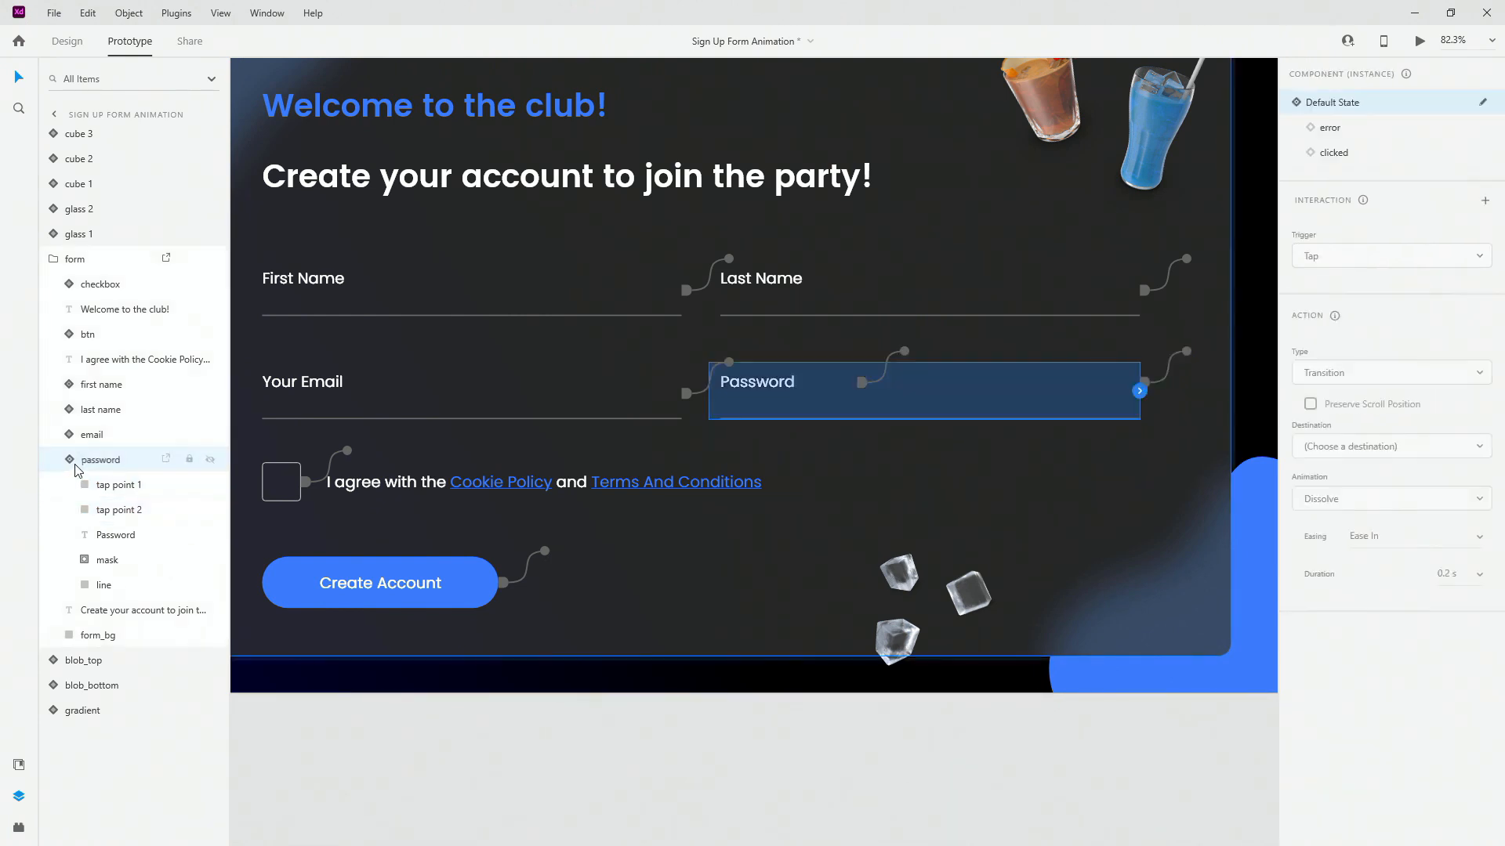
pyautogui.click(76, 466)
# Preview the prototype, test both tap points of the Password field, and close the preview
pyautogui.click(1420, 41)
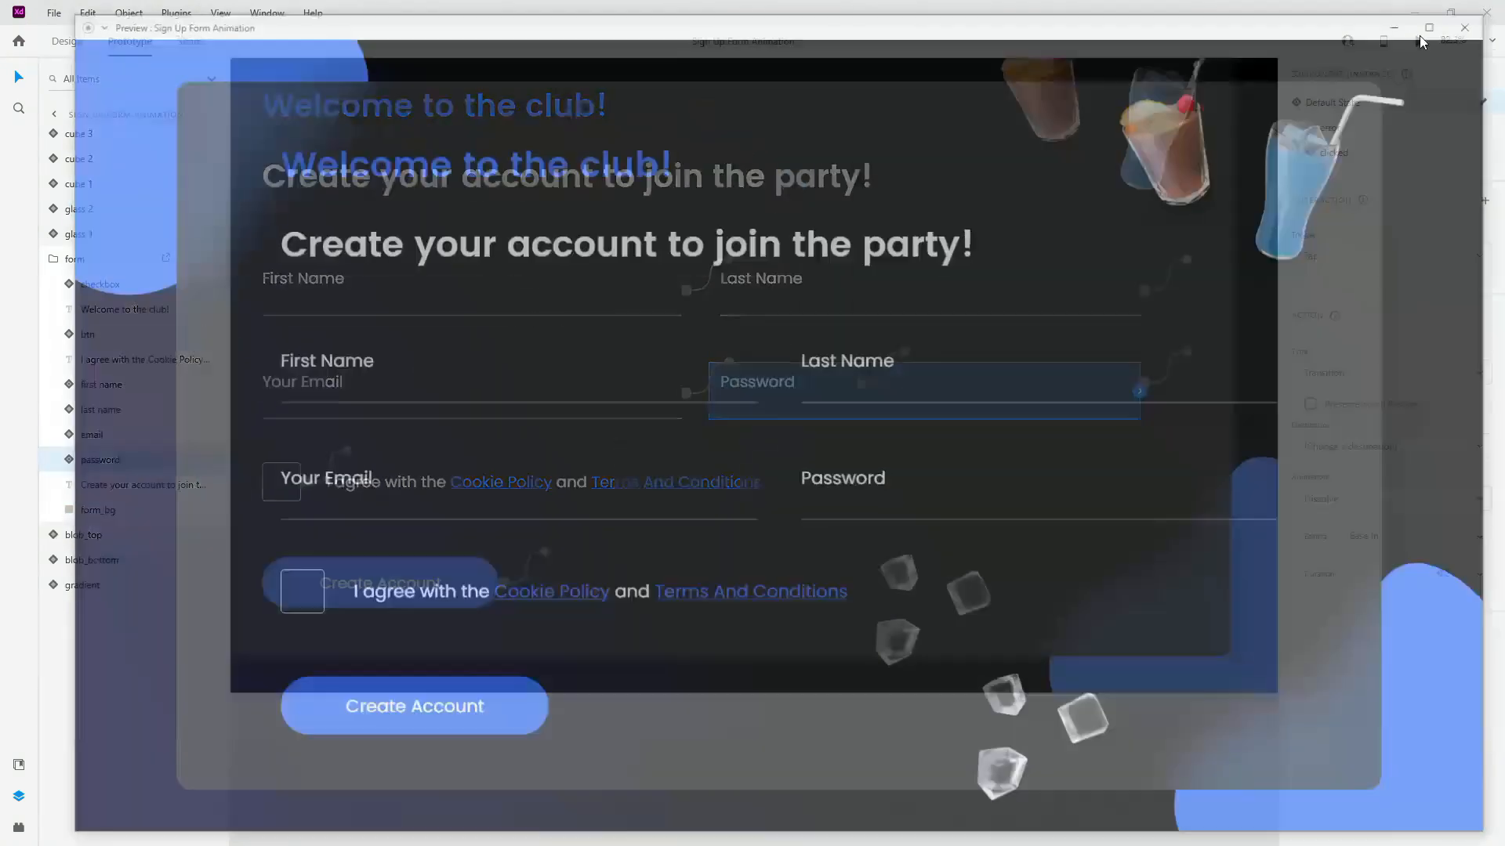
pyautogui.click(852, 491)
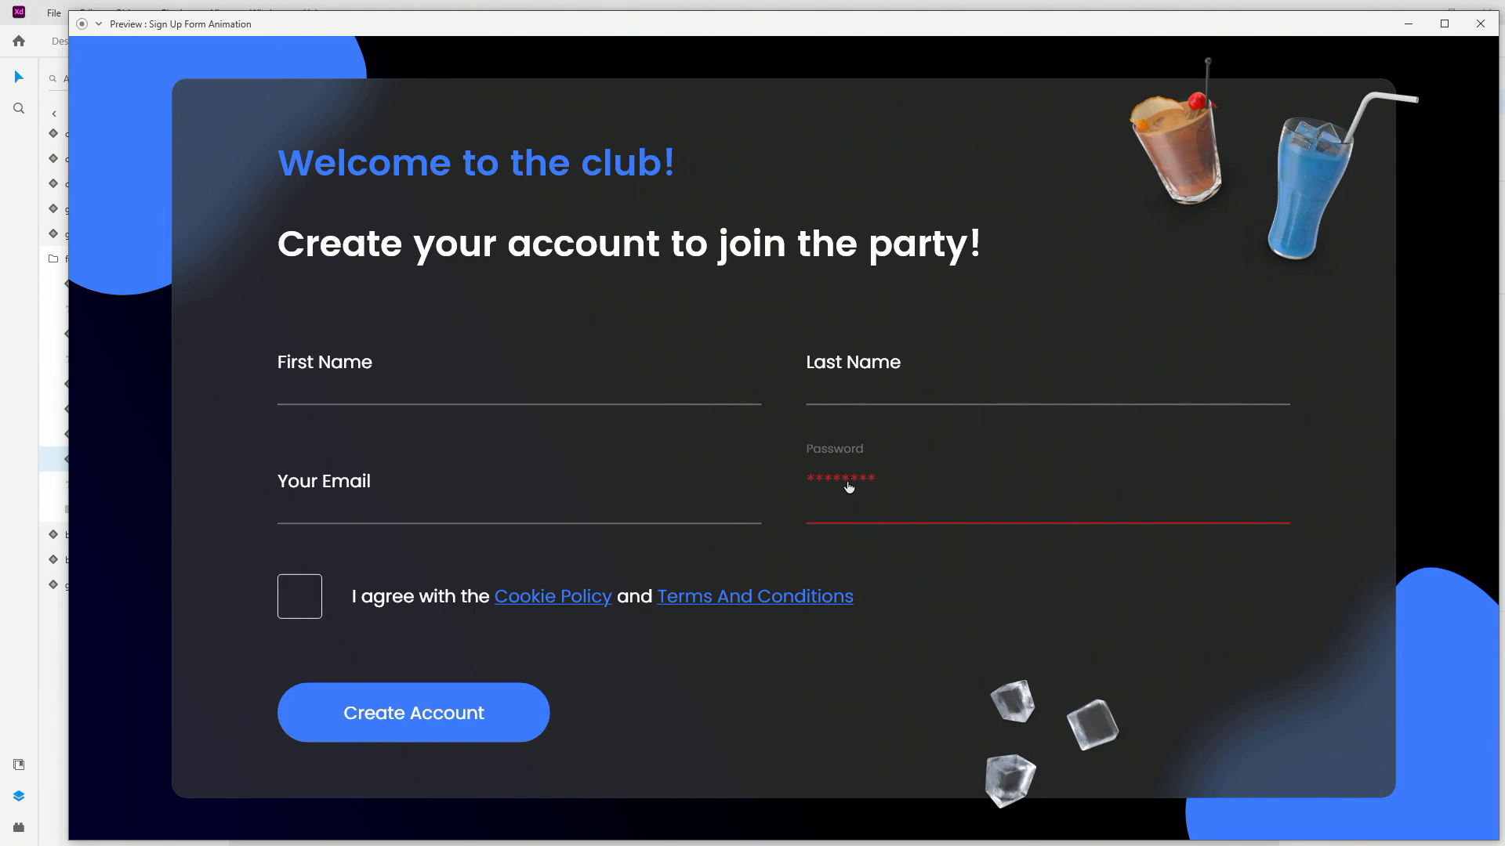
pyautogui.click(848, 487)
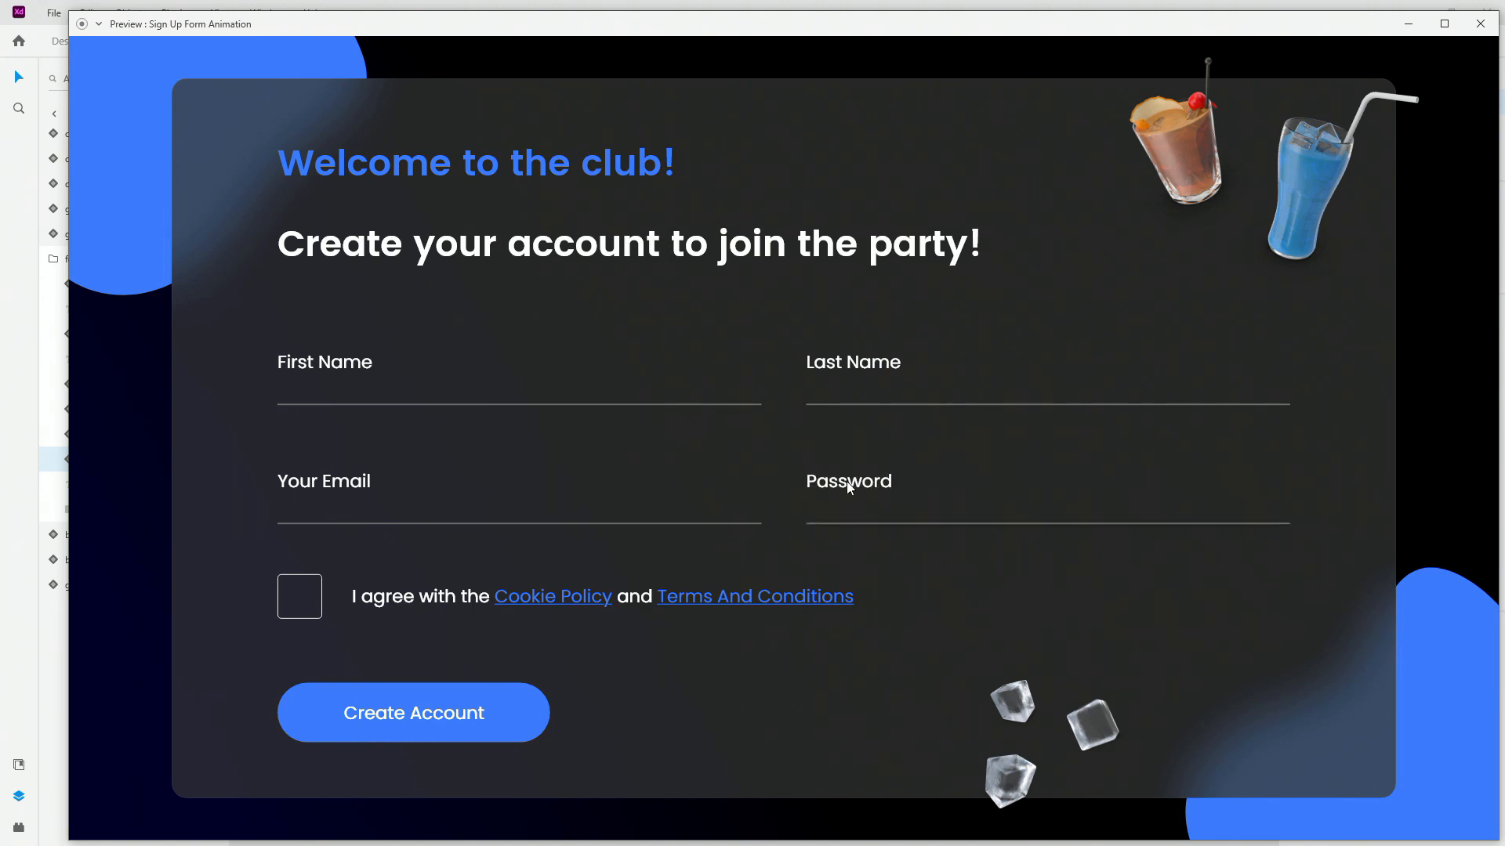
pyautogui.click(1191, 483)
pyautogui.click(1481, 23)
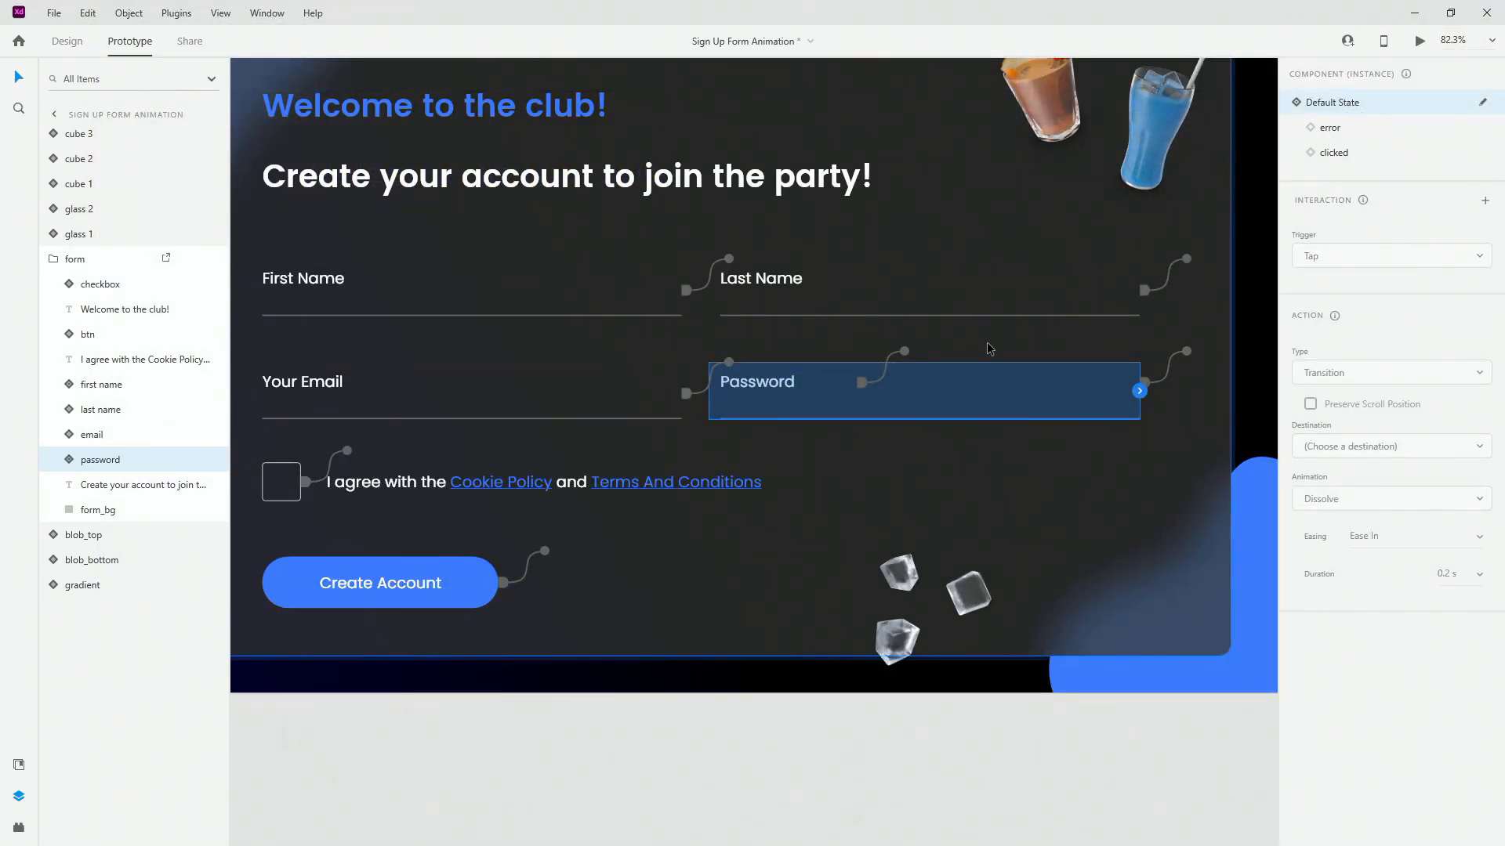
# Review the tap interaction of the checkbox component beside the agreement text
pyautogui.scroll(3, 308, 473)
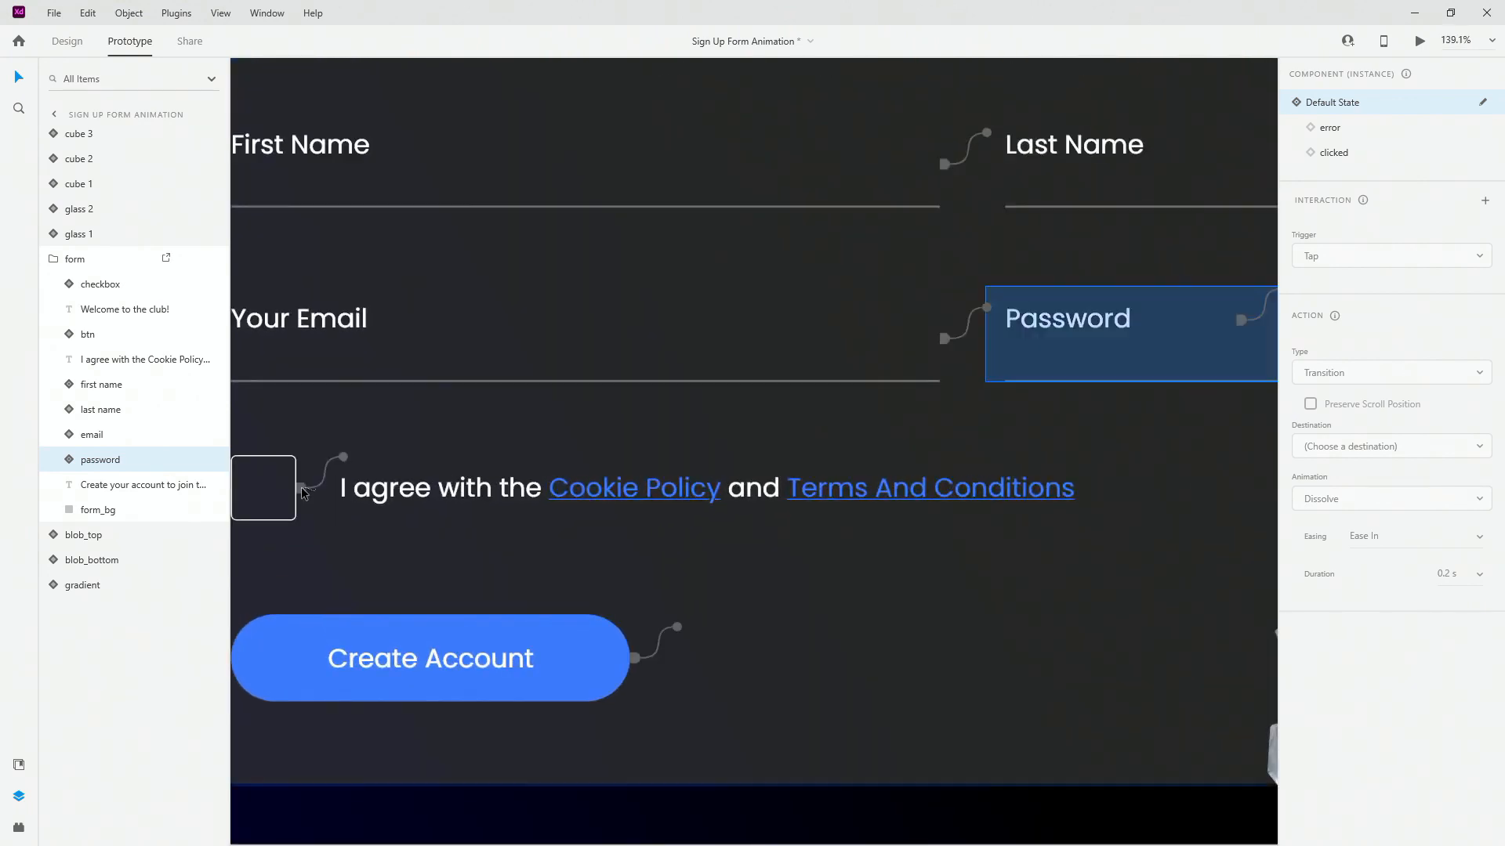
pyautogui.click(299, 496)
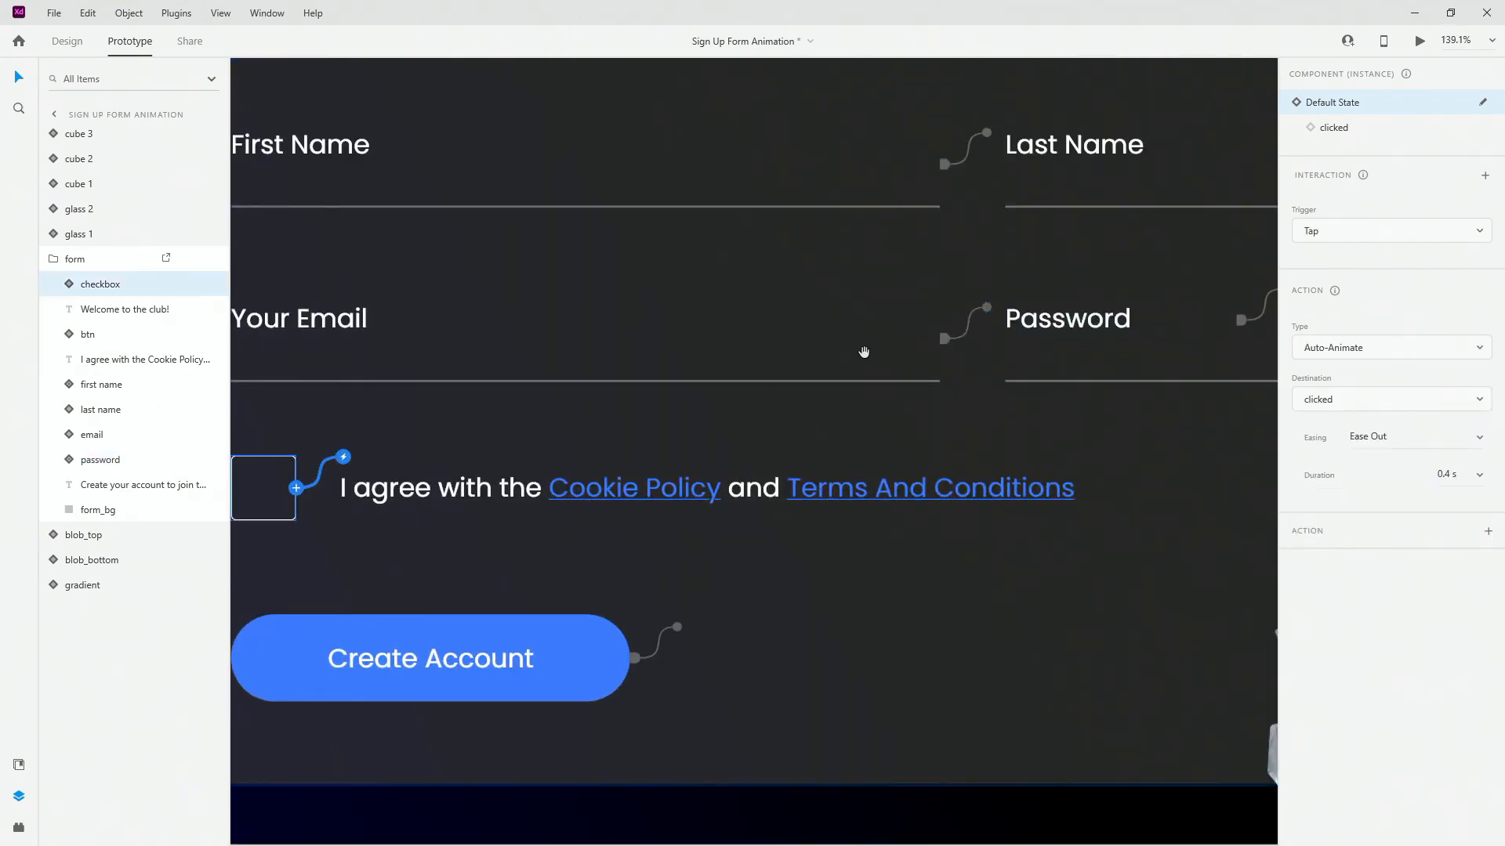
pyautogui.scroll(-2, 862, 350)
# Examine the rectangle and the checkmark path inside the checkbox component's Default State in Design mode
pyautogui.hotkey('ctrl', 'Tab')
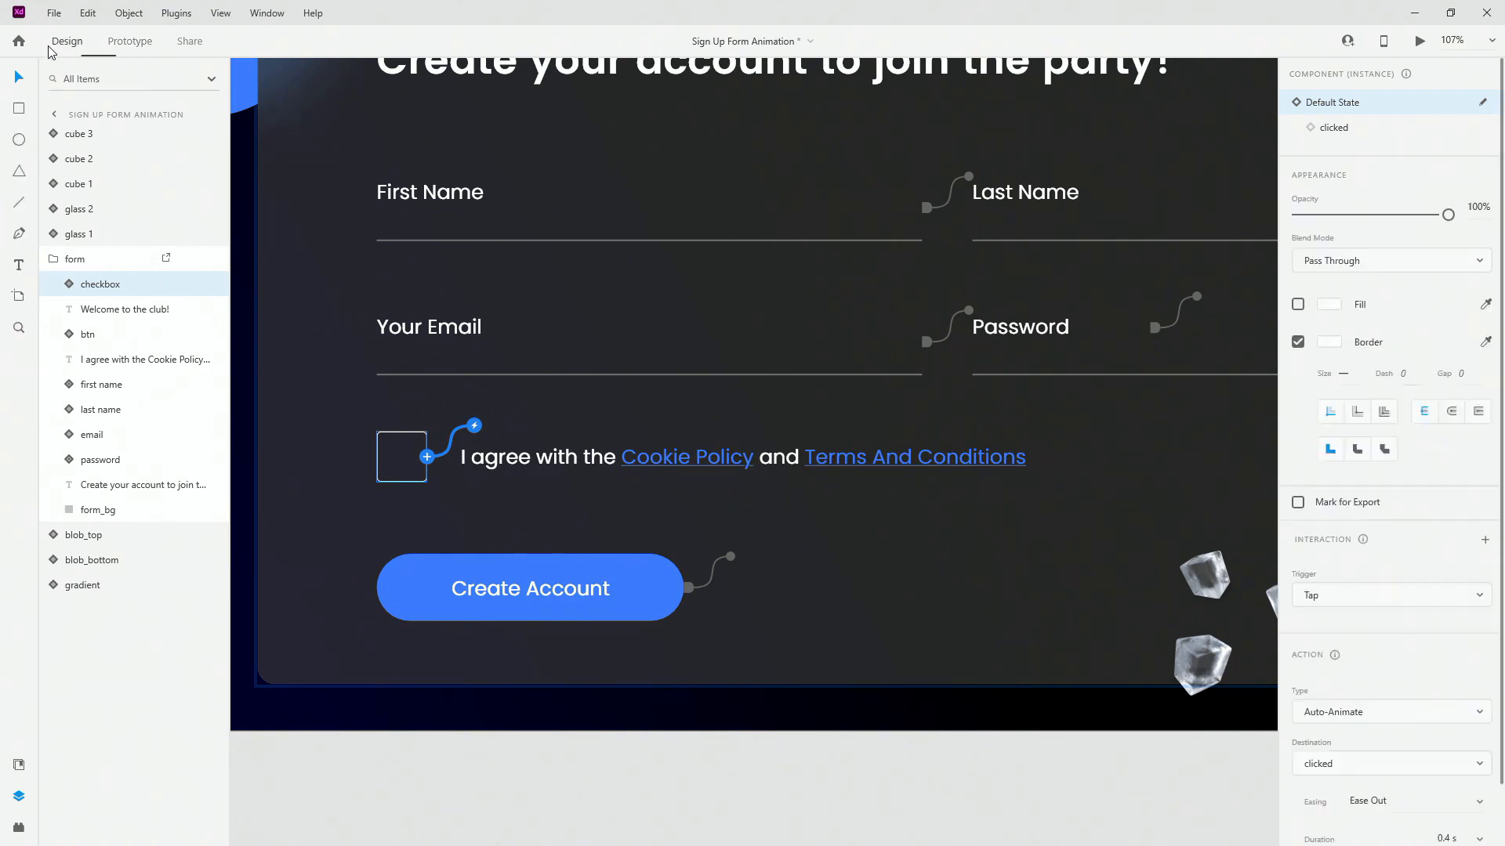
pyautogui.click(70, 286)
pyautogui.click(102, 334)
pyautogui.scroll(7, 337, 474)
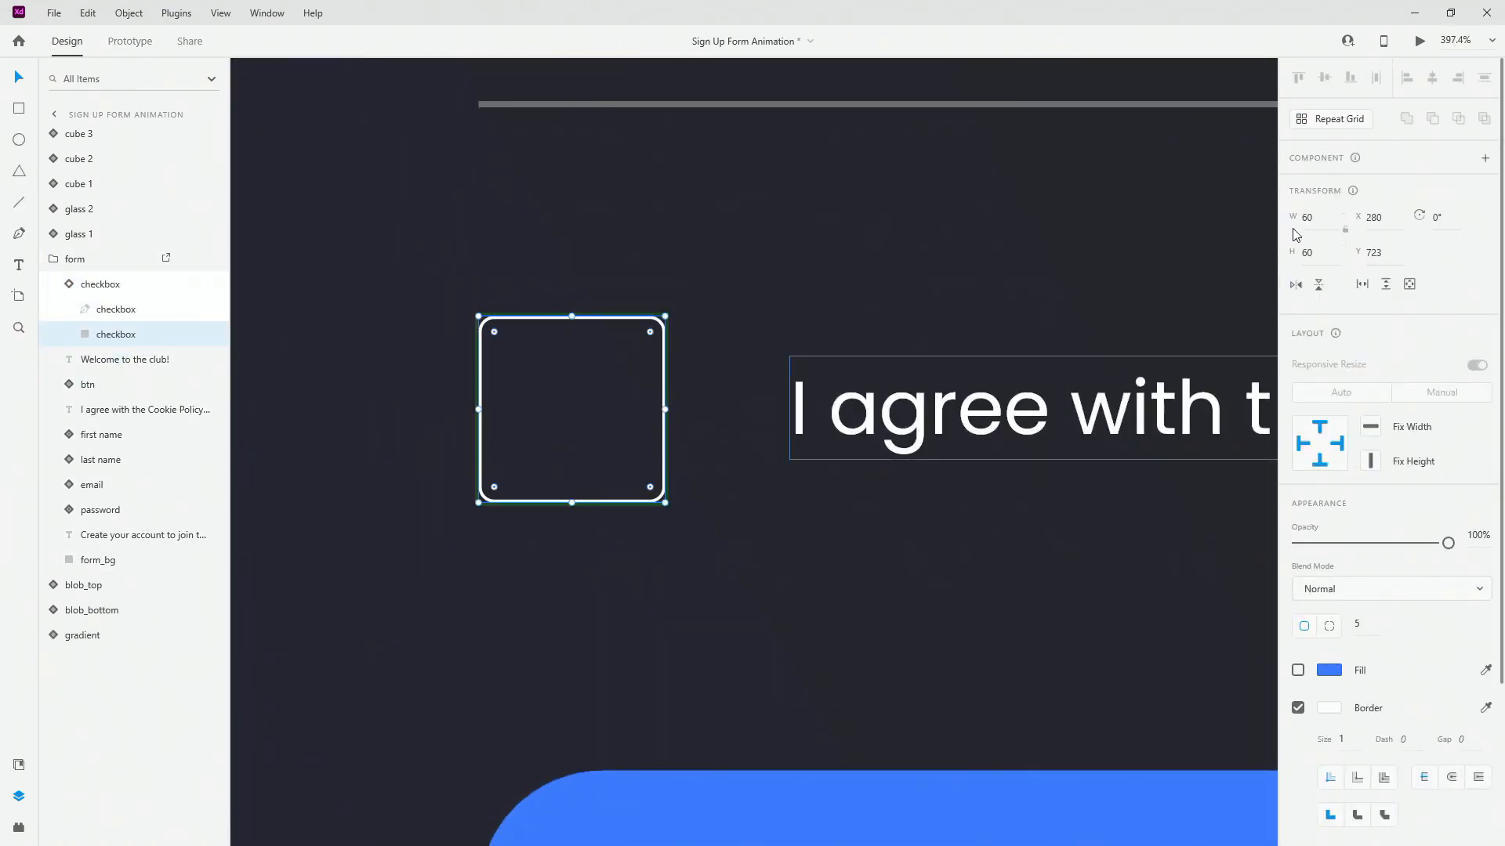
pyautogui.click(112, 315)
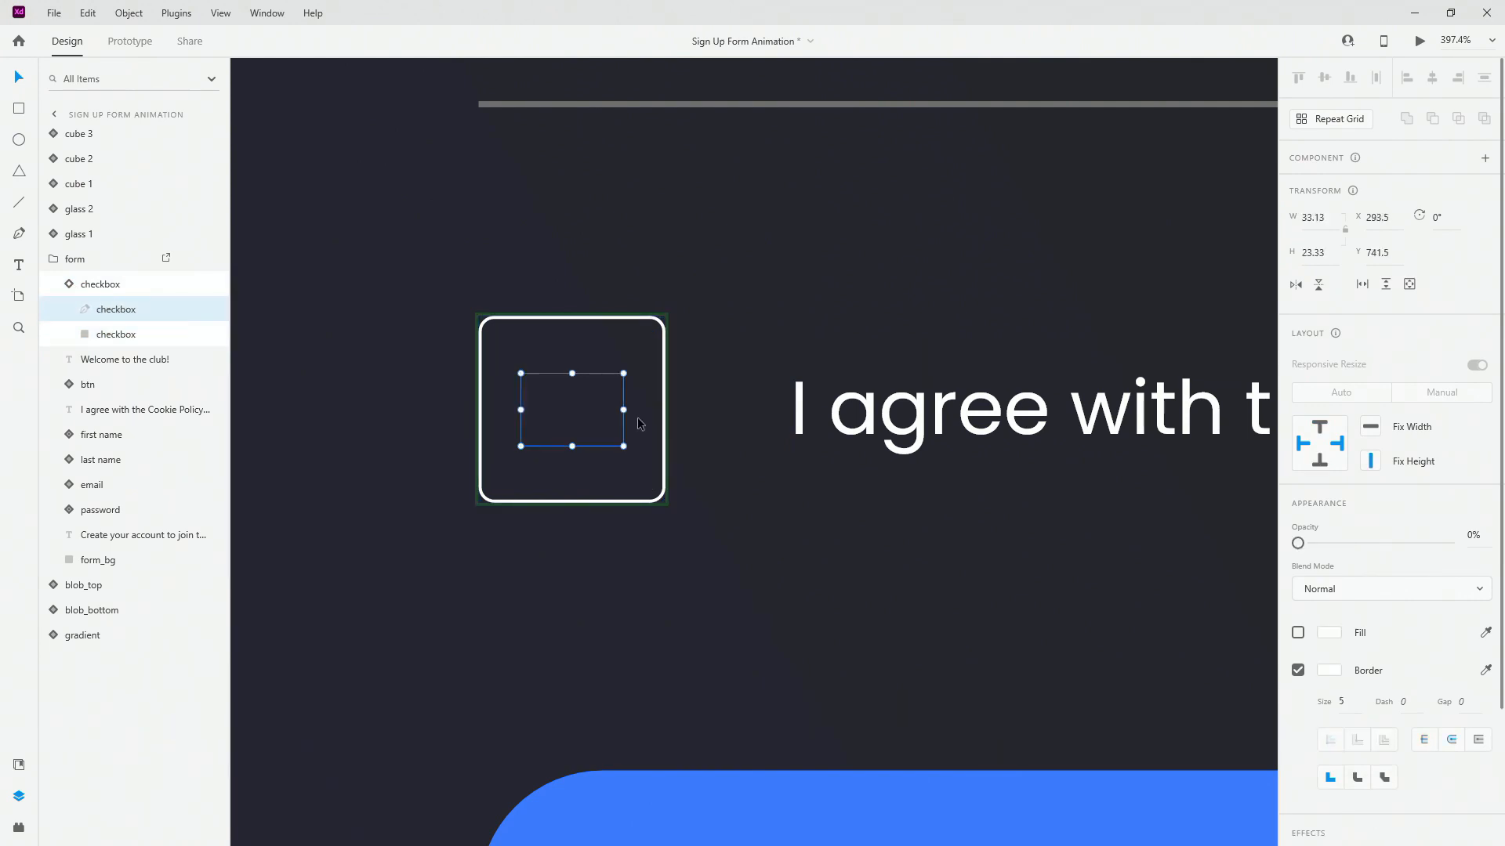
# Examine the rectangle and checkmark path in the checkbox component's clicked state, and return the component to Default State
pyautogui.click(100, 284)
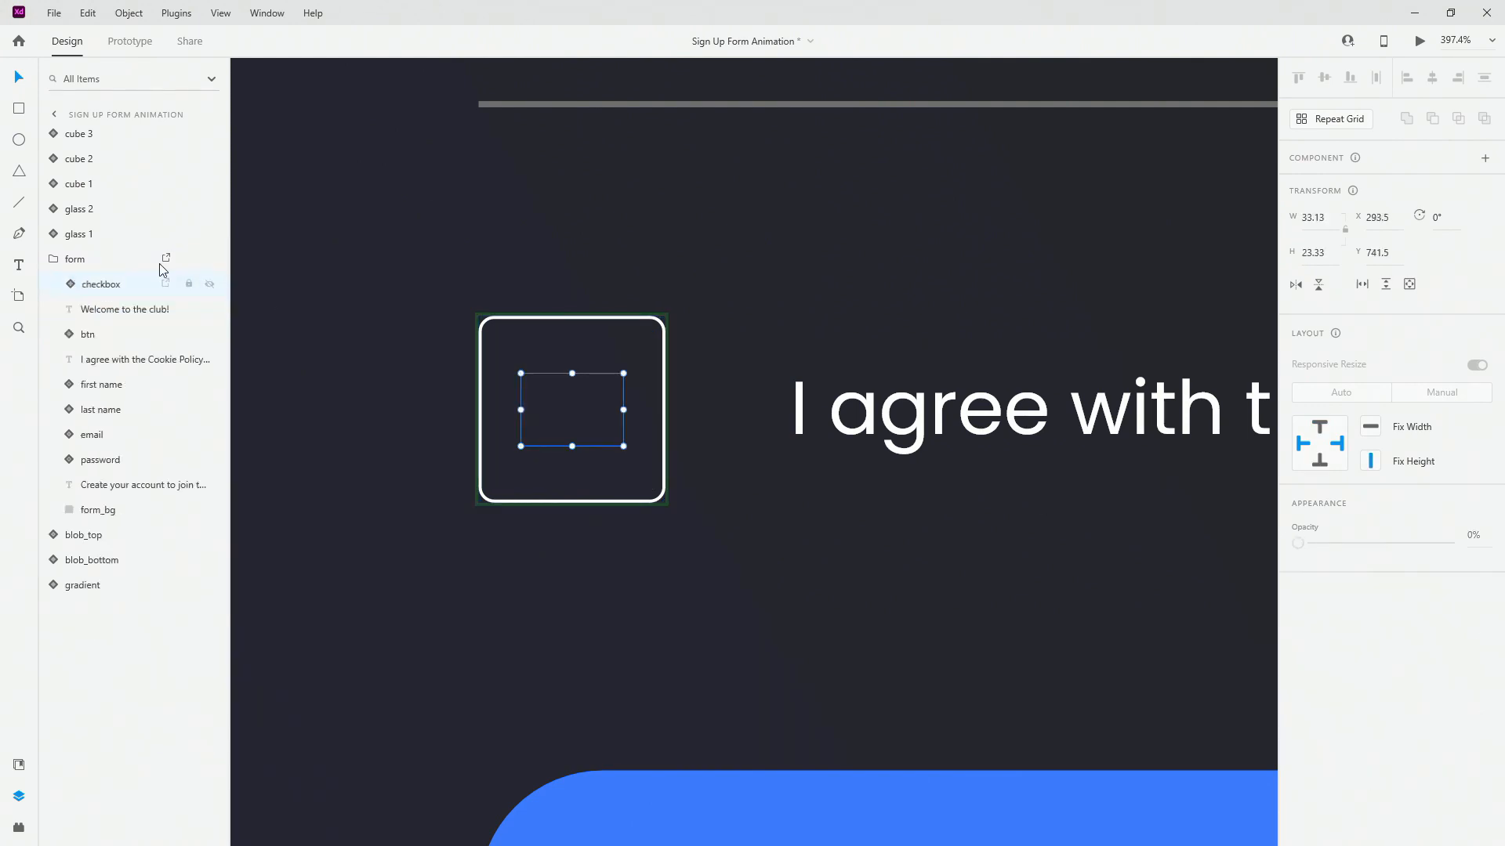
pyautogui.click(1393, 214)
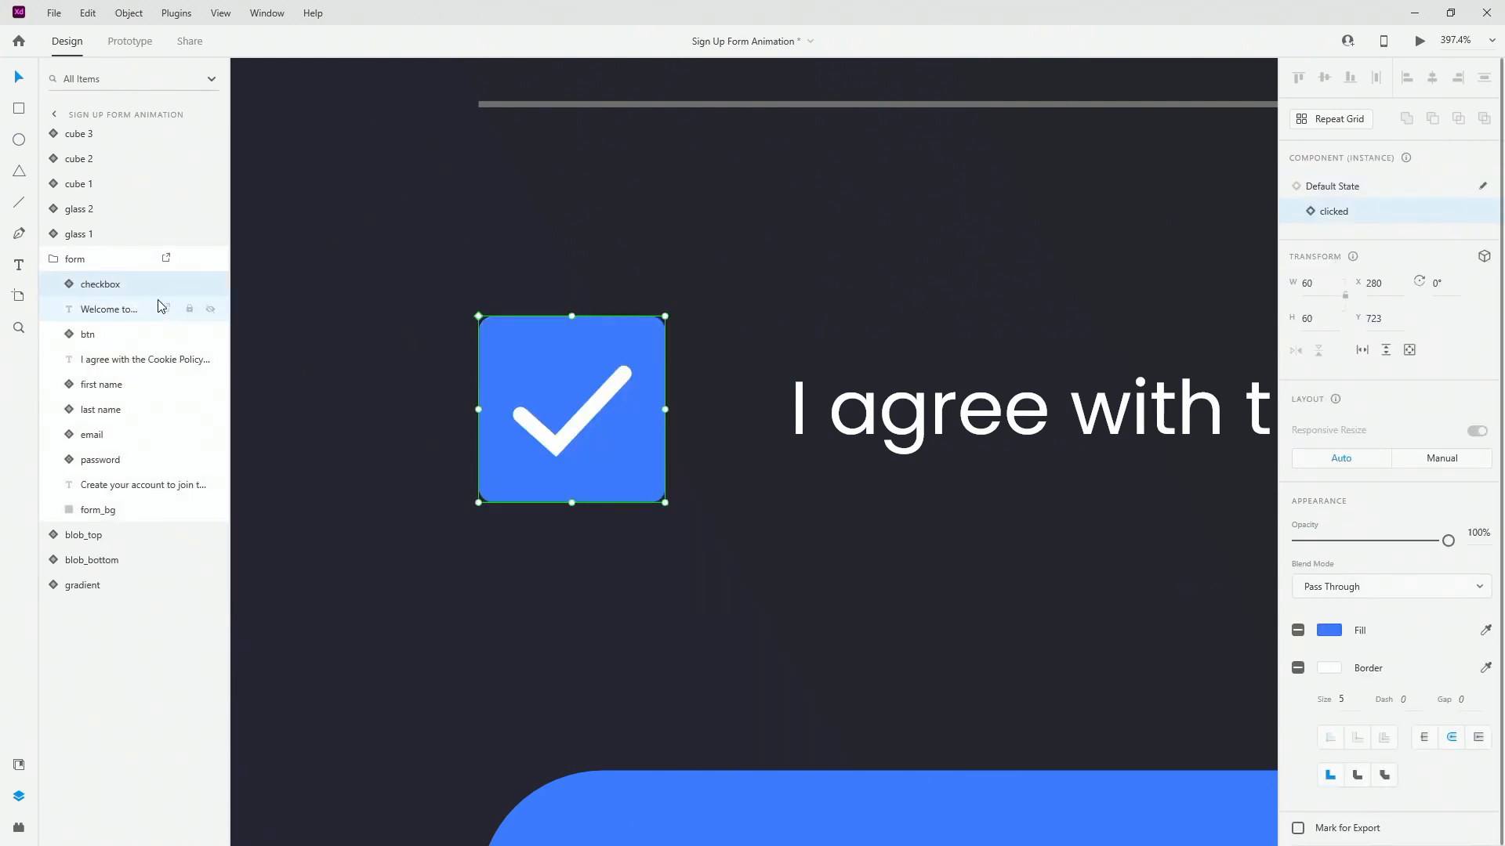
pyautogui.click(60, 284)
pyautogui.click(117, 335)
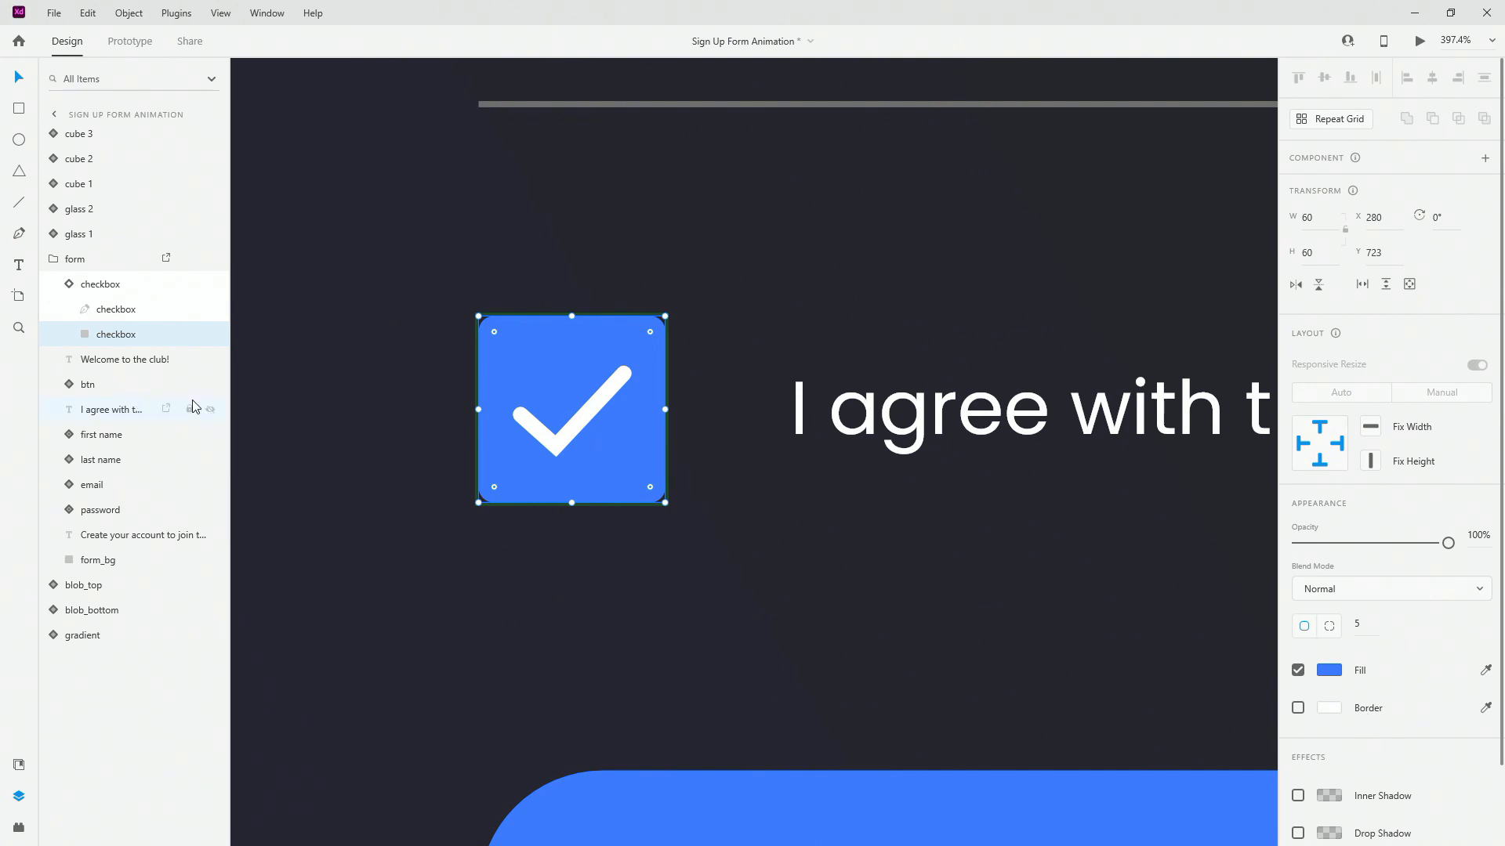
pyautogui.click(157, 309)
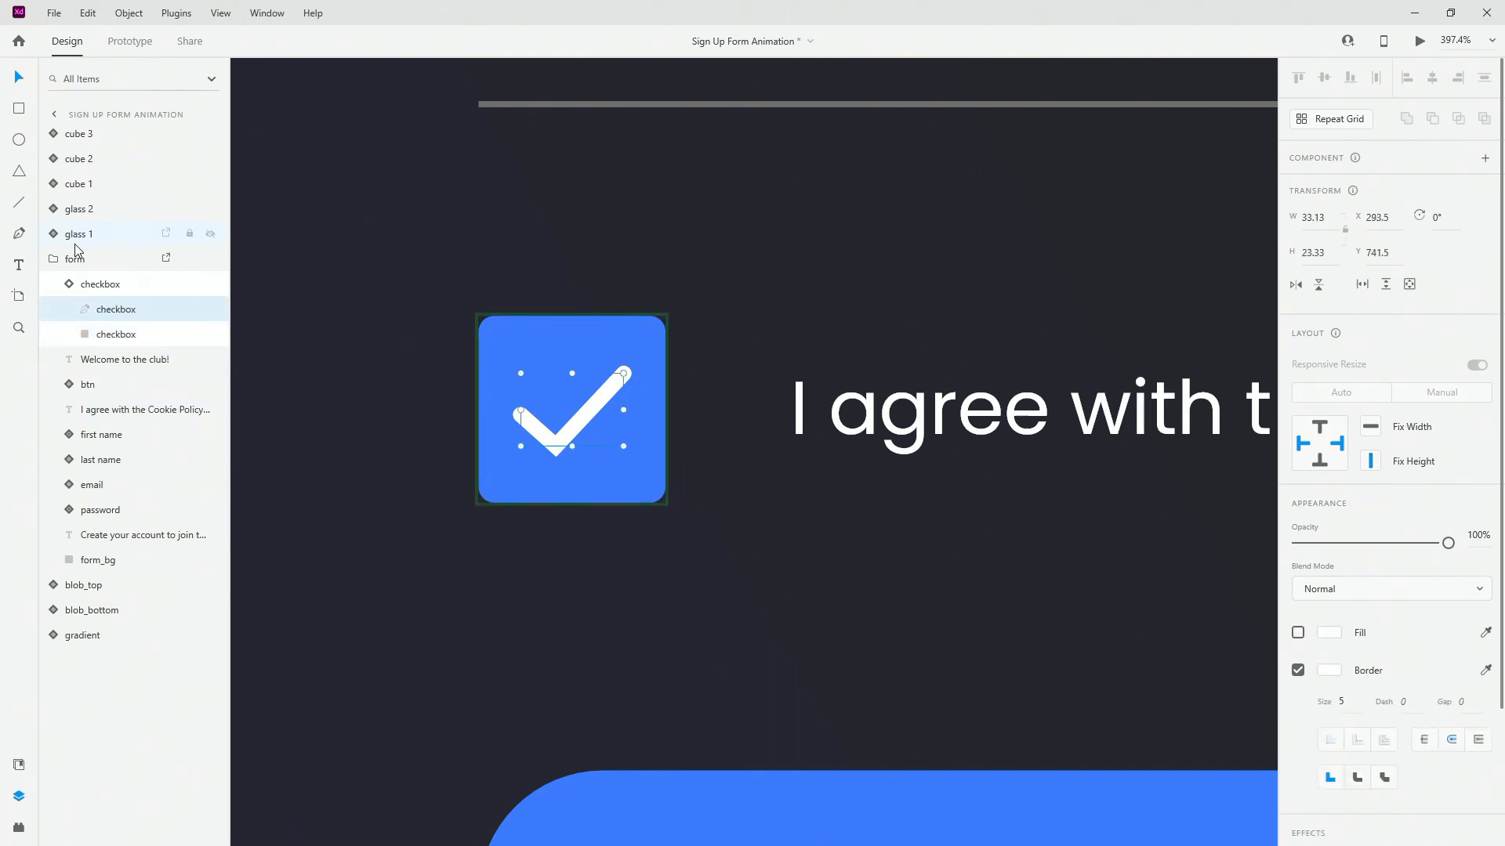
pyautogui.click(78, 286)
pyautogui.click(1332, 188)
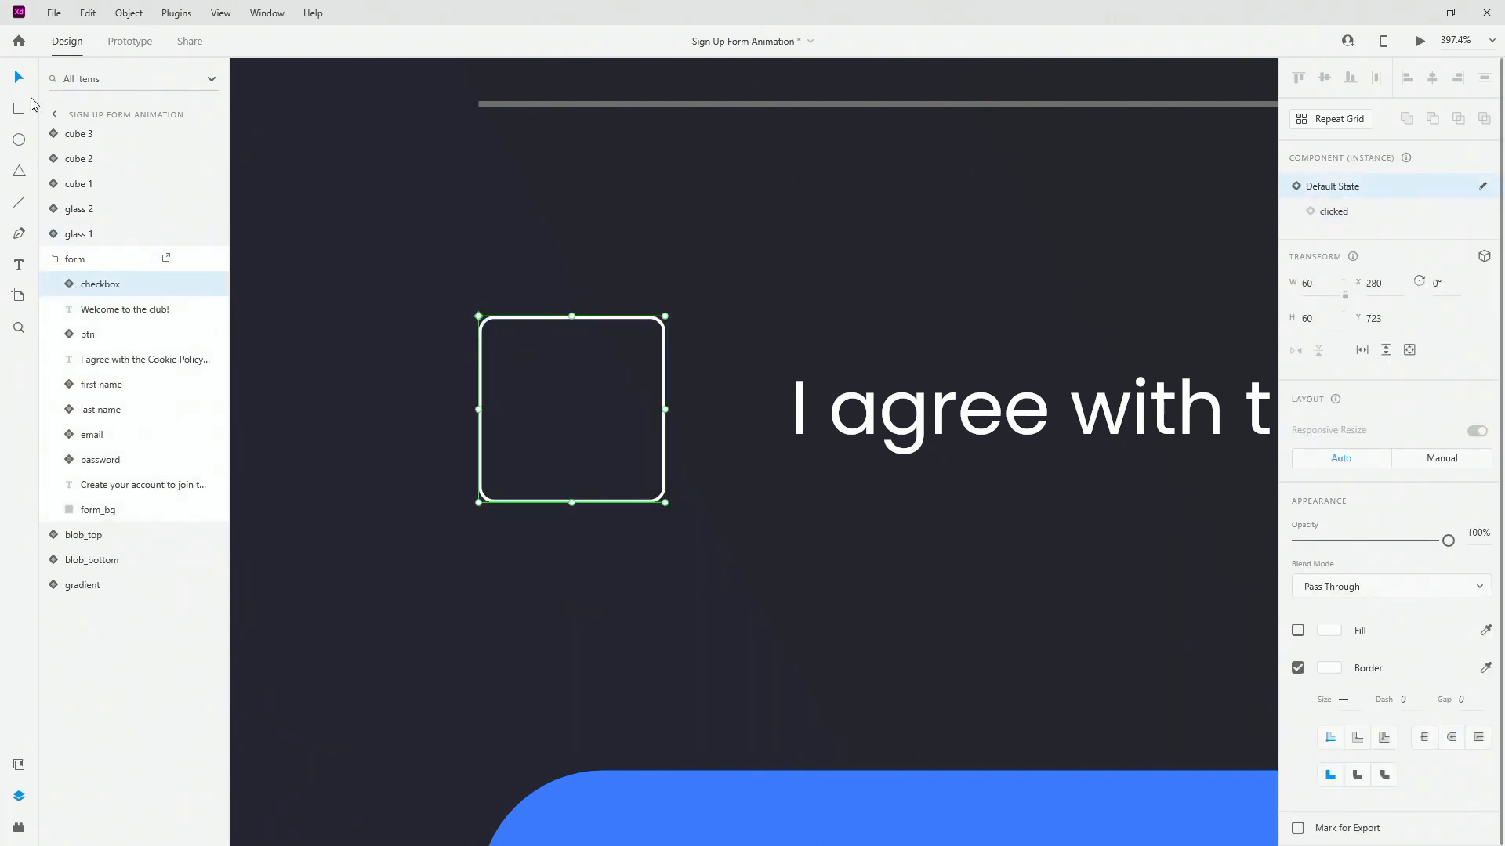
# Review the checkbox's animation settings in Prototype mode and preview the prototype to test ticking the checkbox
pyautogui.click(125, 43)
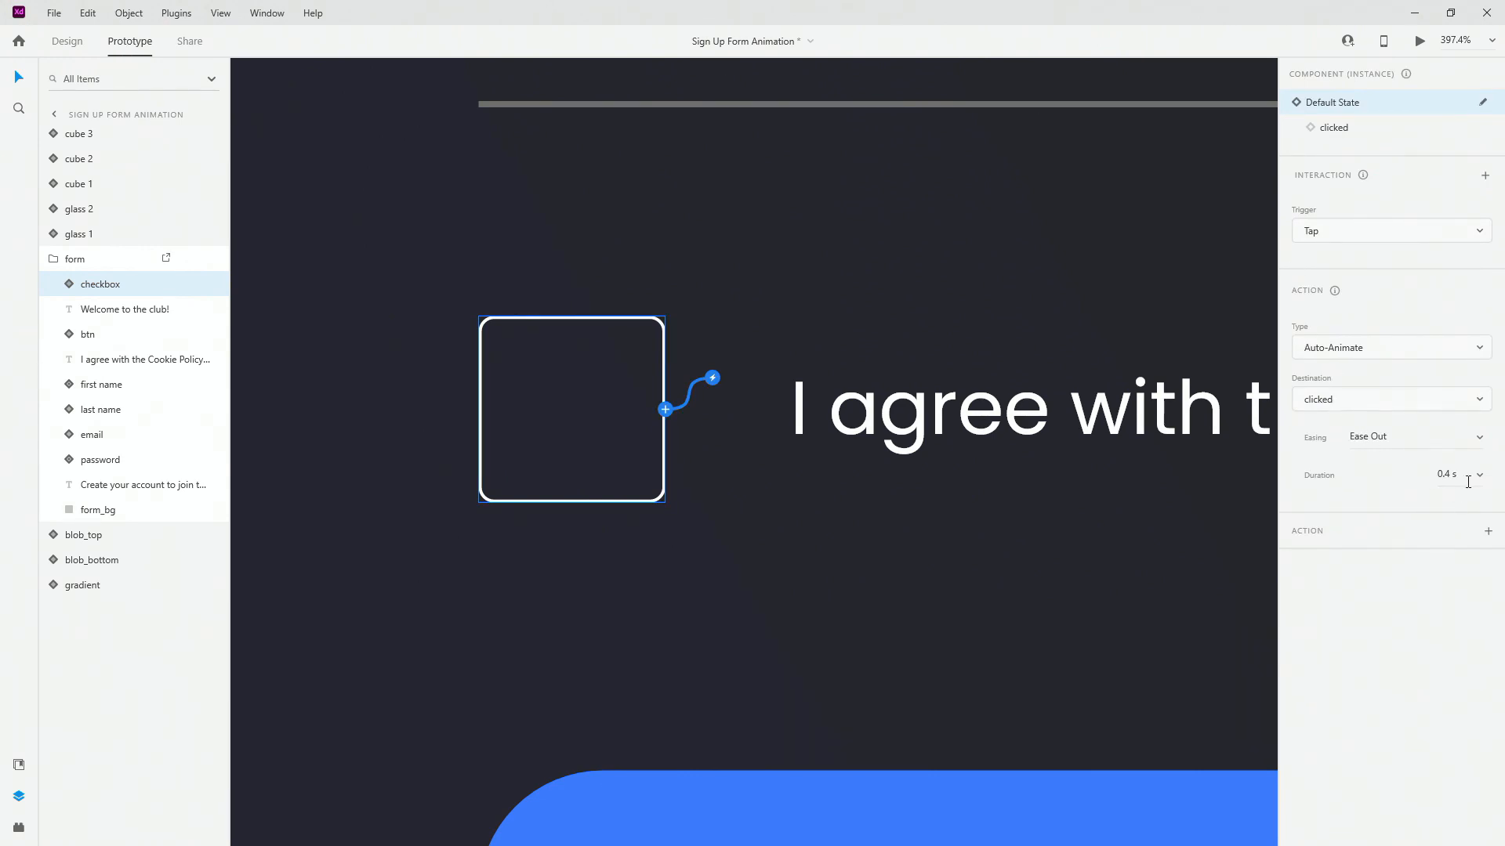
pyautogui.scroll(-5, 536, 337)
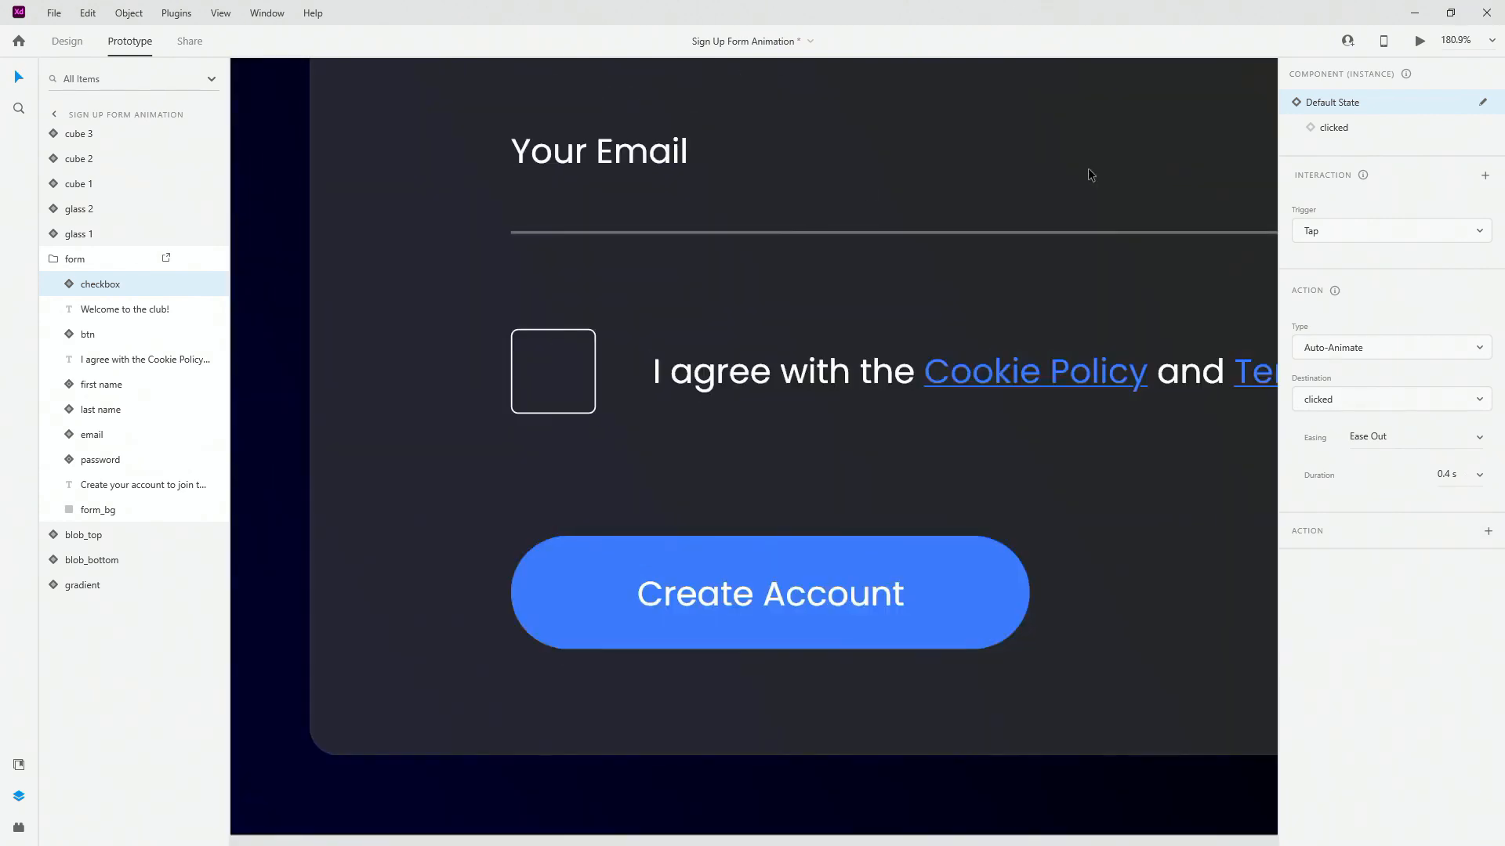
pyautogui.click(1420, 43)
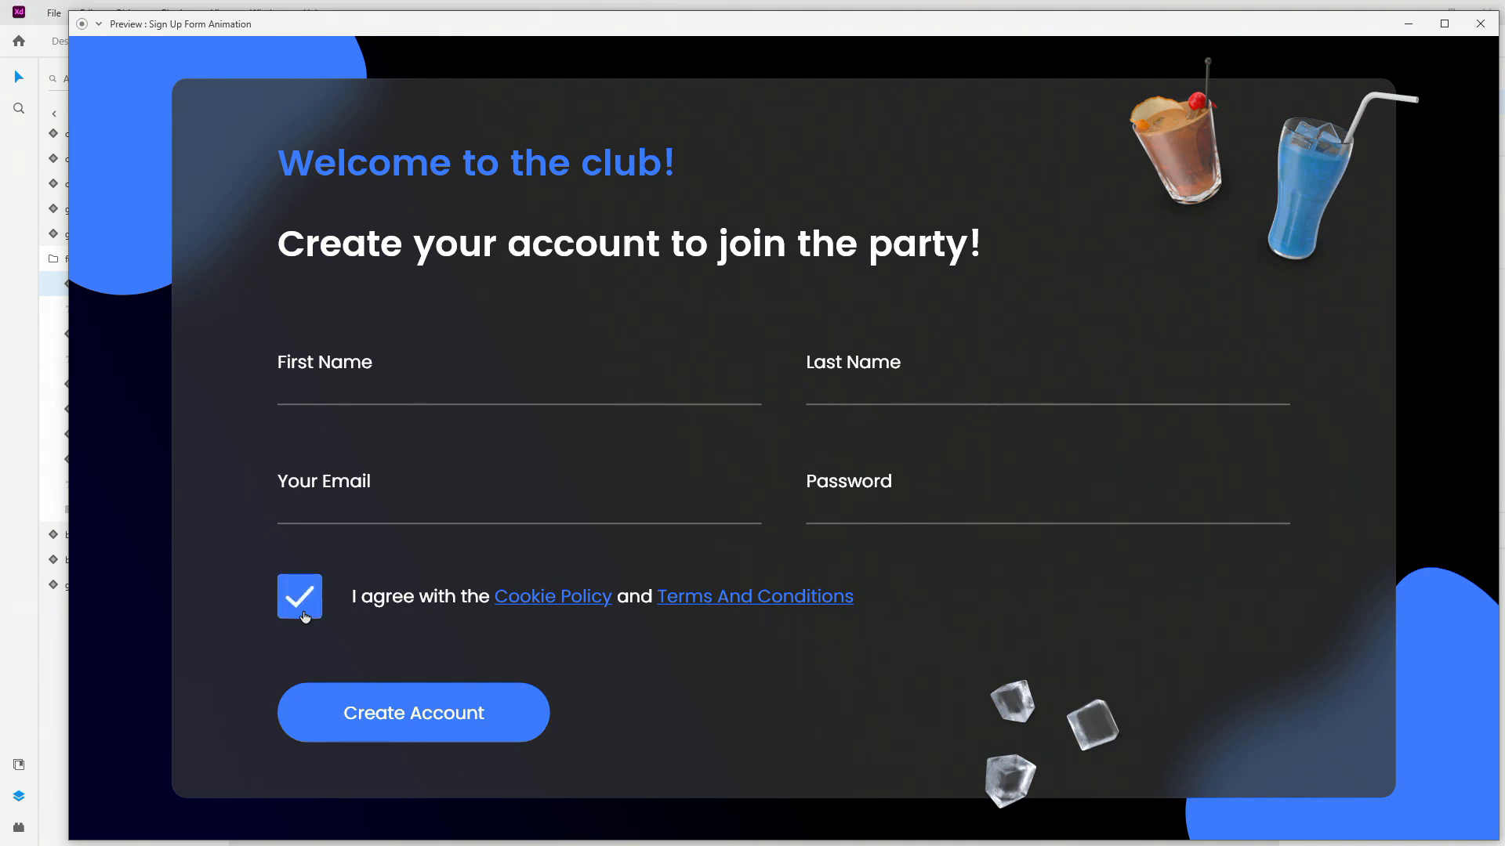
# Close the preview and review the hover interaction of the Create Account button component
pyautogui.click(1477, 24)
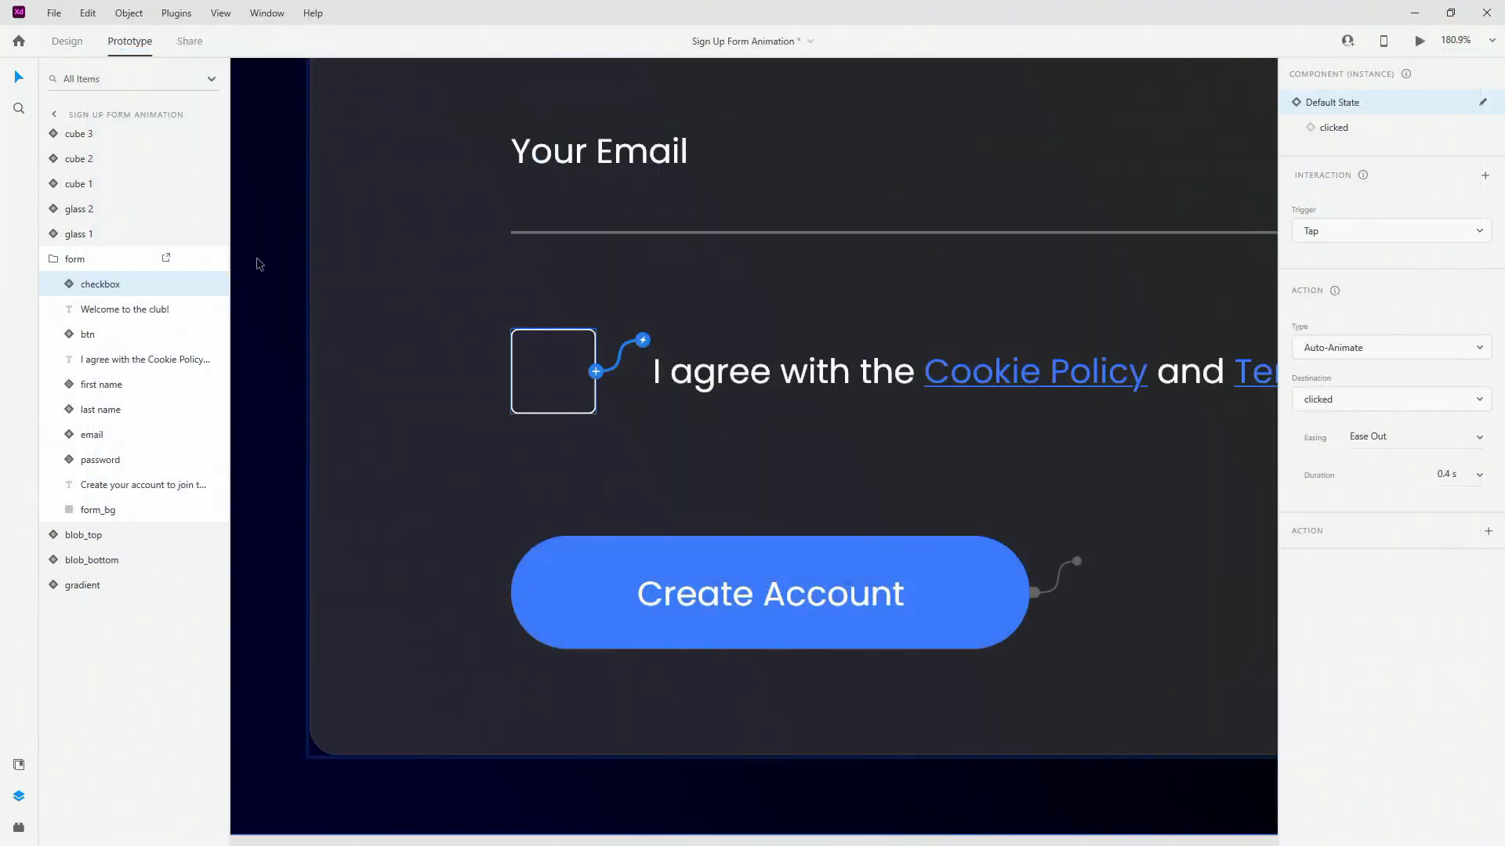
pyautogui.click(754, 552)
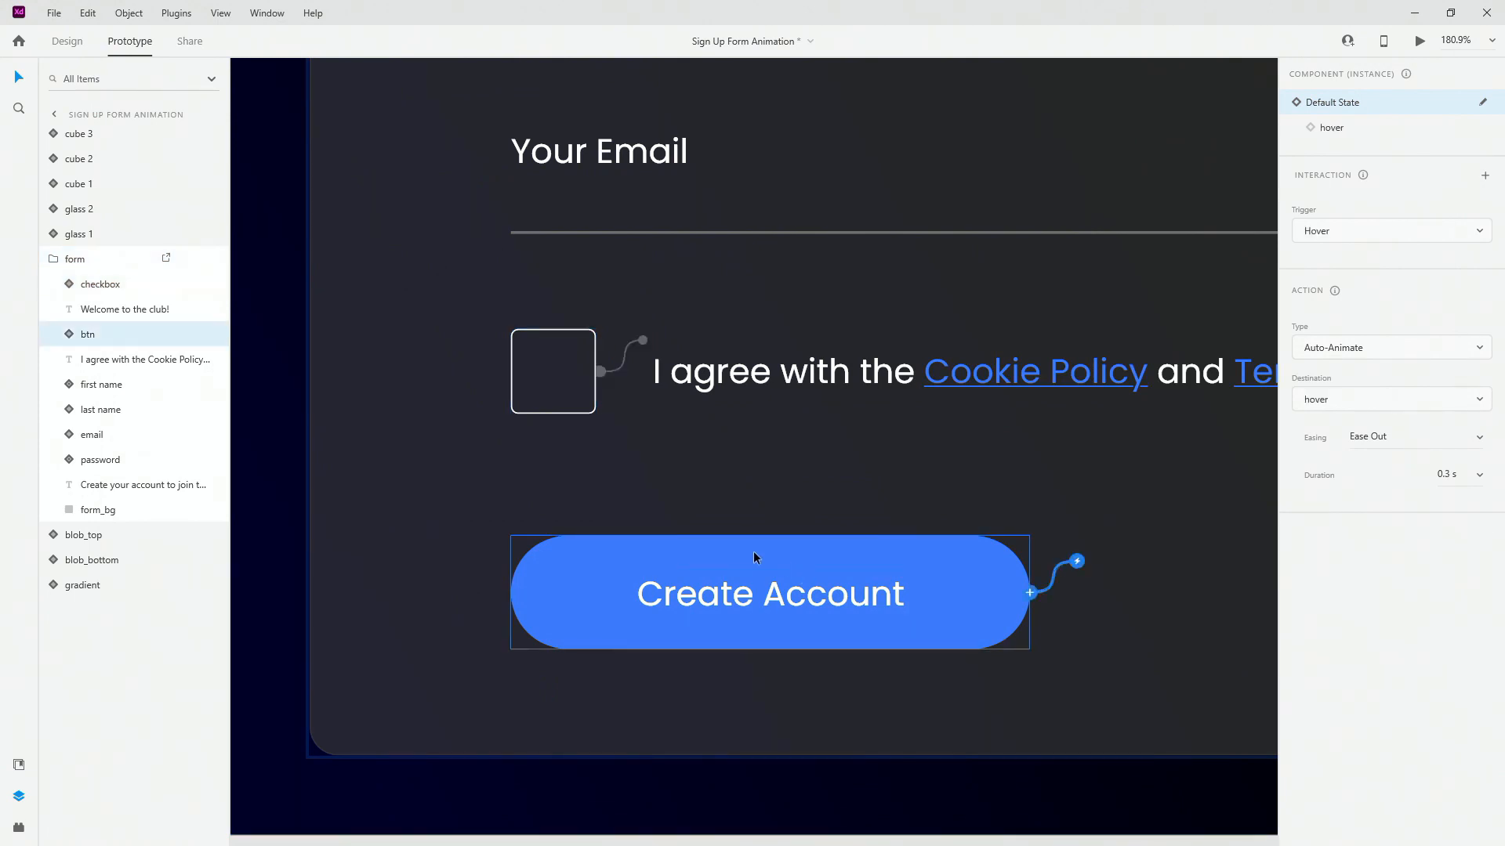
pyautogui.scroll(-5, 322, 380)
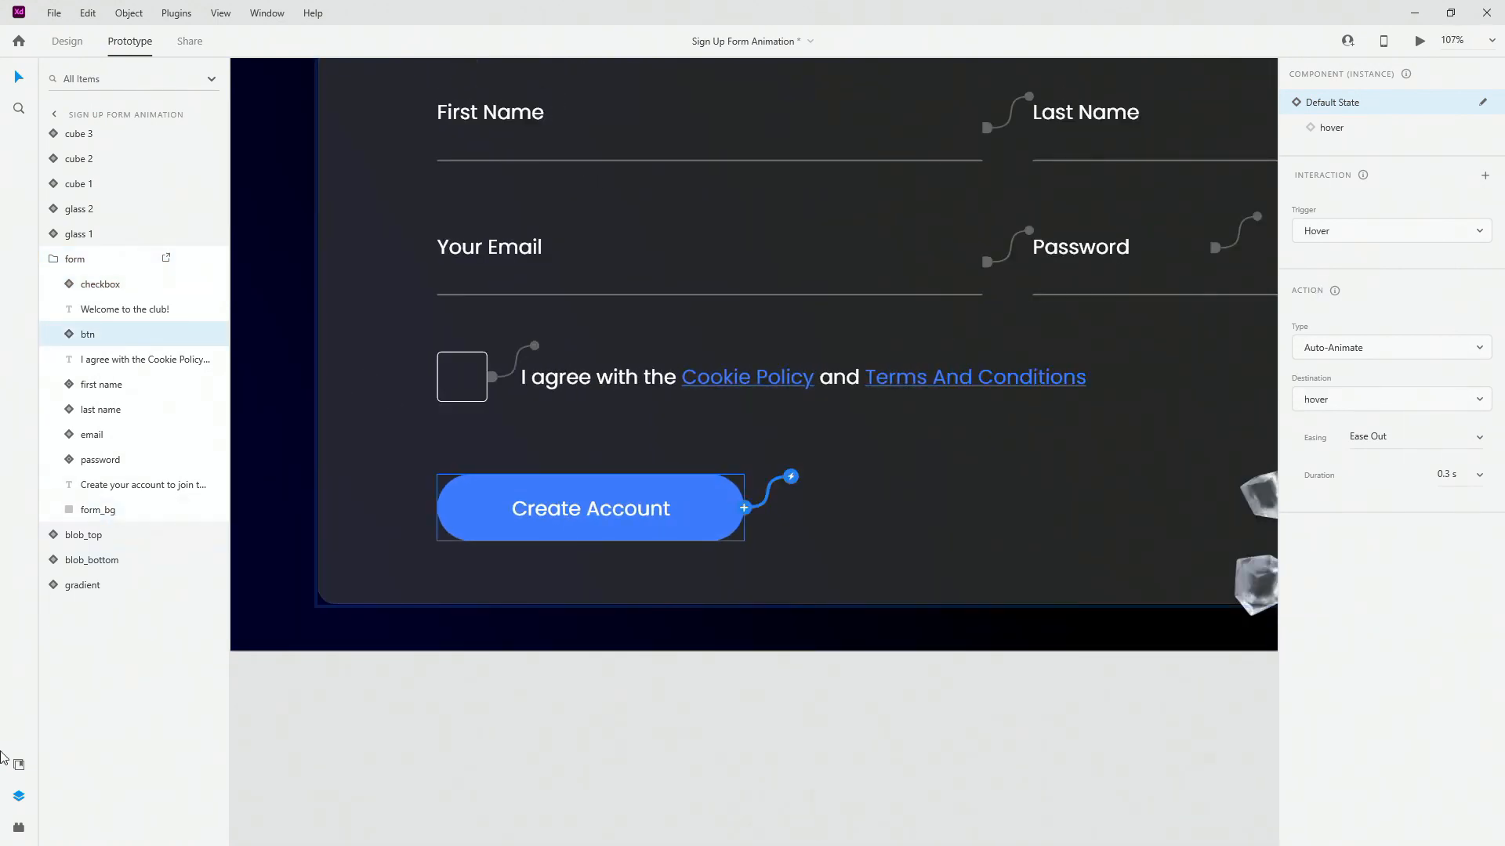
# Examine the background rectangle inside the Create Account button's Default State in Design mode
pyautogui.click(71, 41)
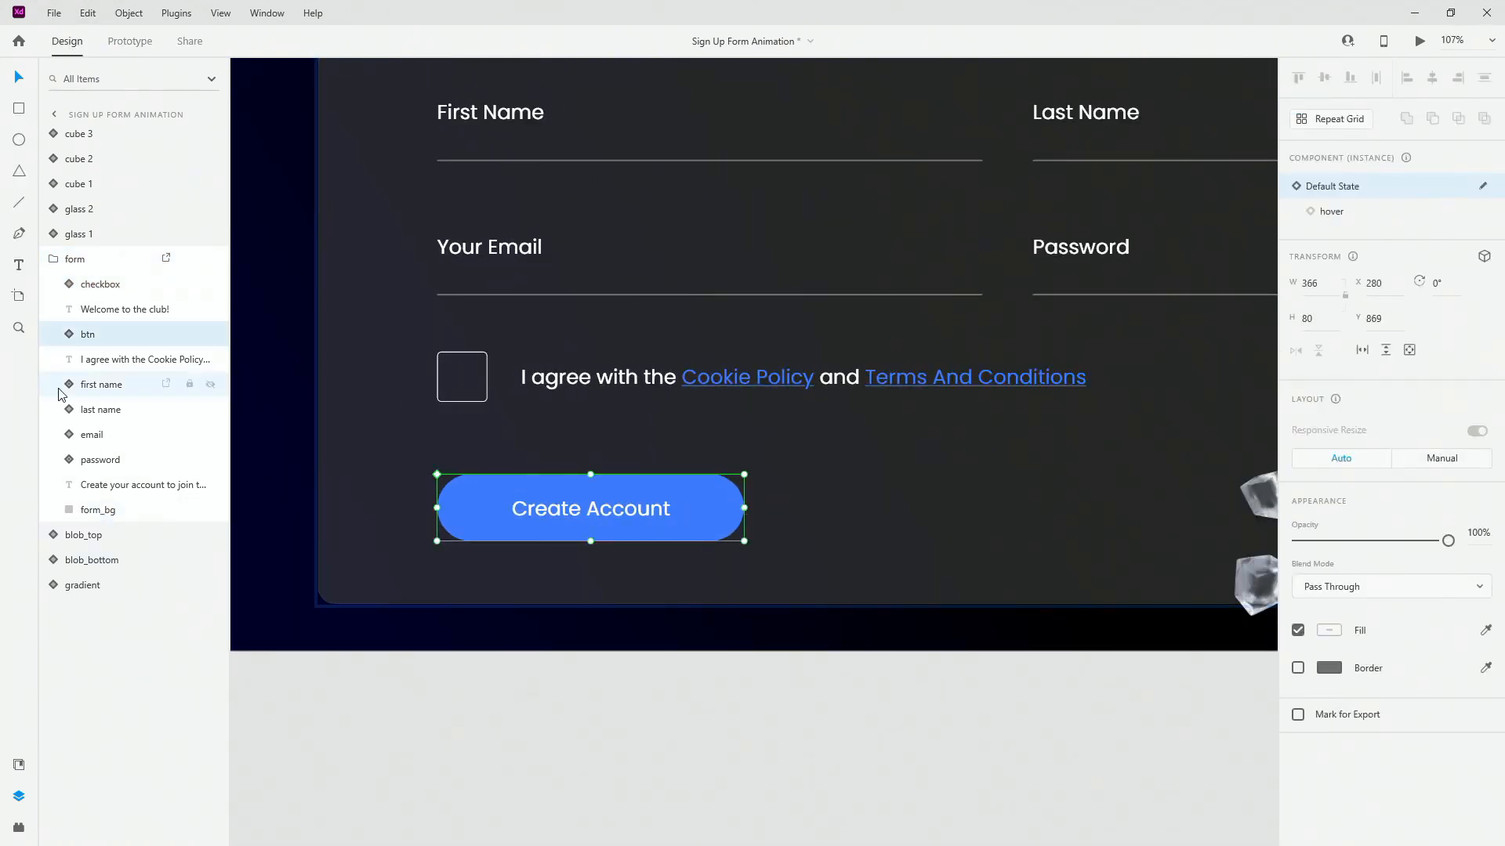
pyautogui.click(61, 335)
pyautogui.click(102, 383)
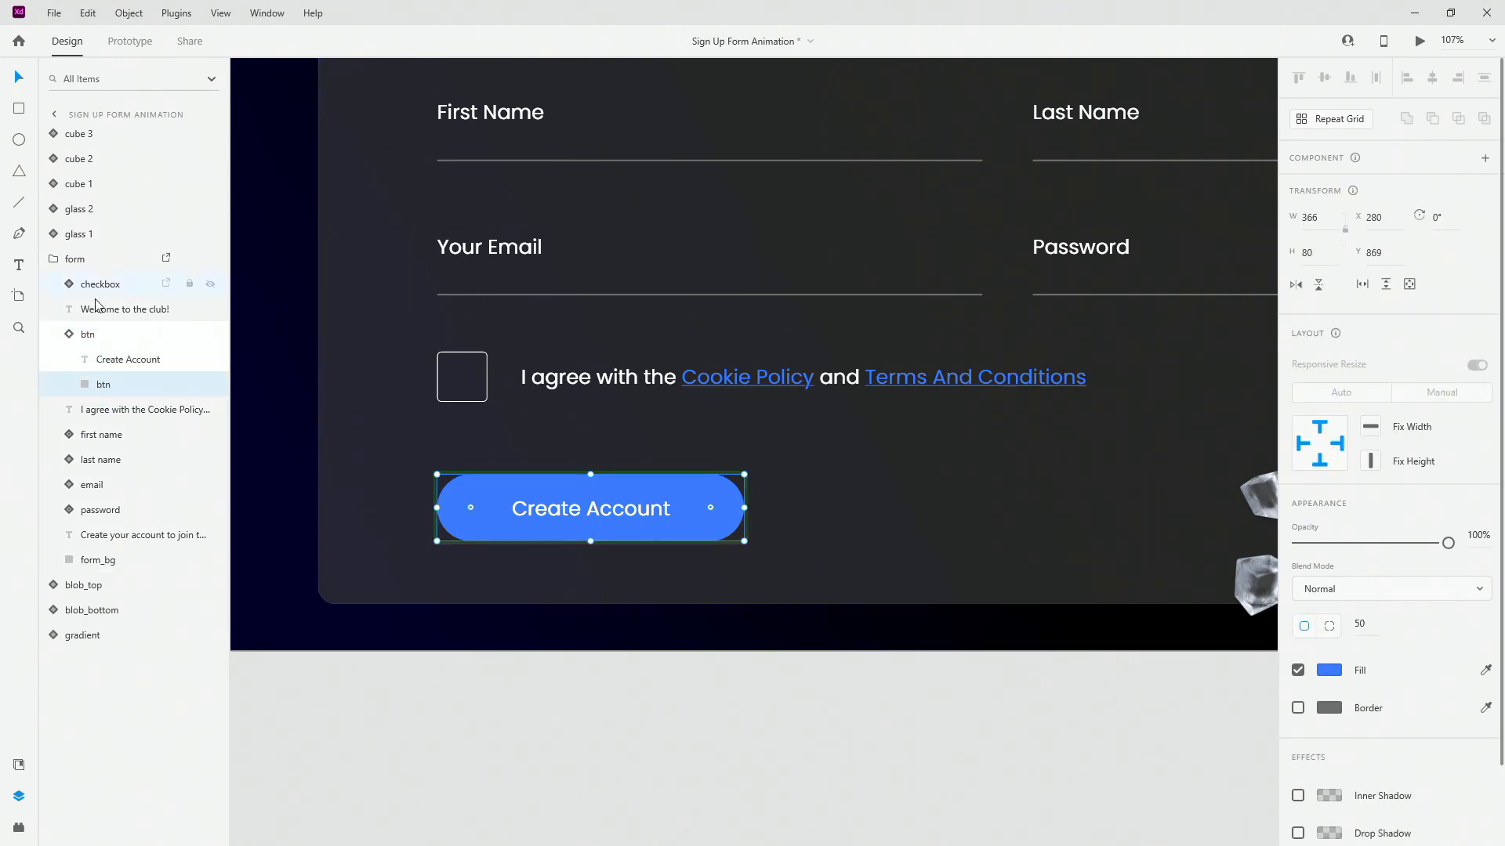
pyautogui.press('Escape')
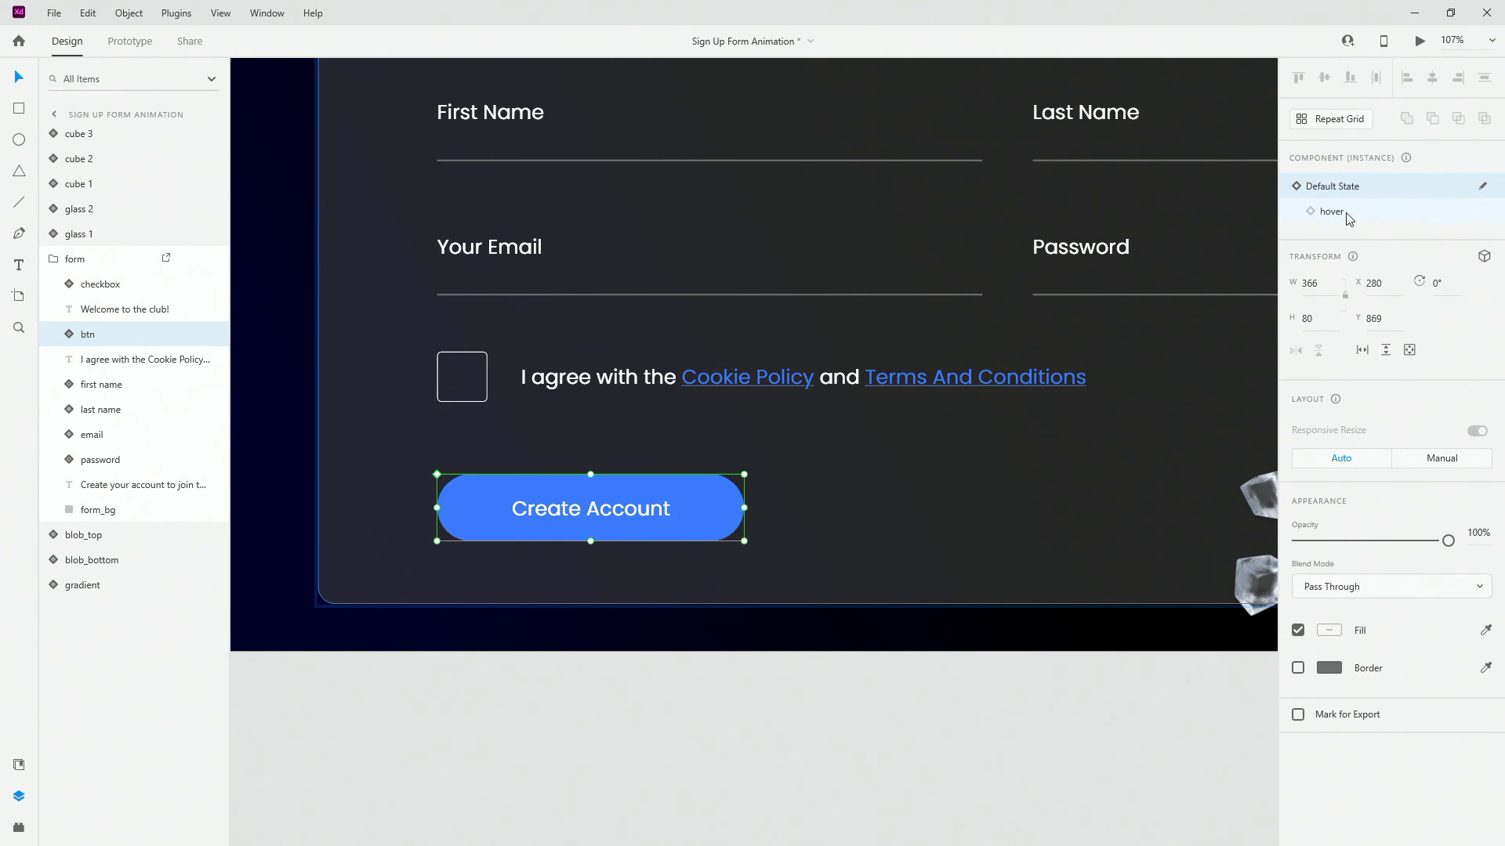
# Examine the background rectangle's width in the Create Account button's hover state
pyautogui.click(1332, 212)
pyautogui.click(61, 335)
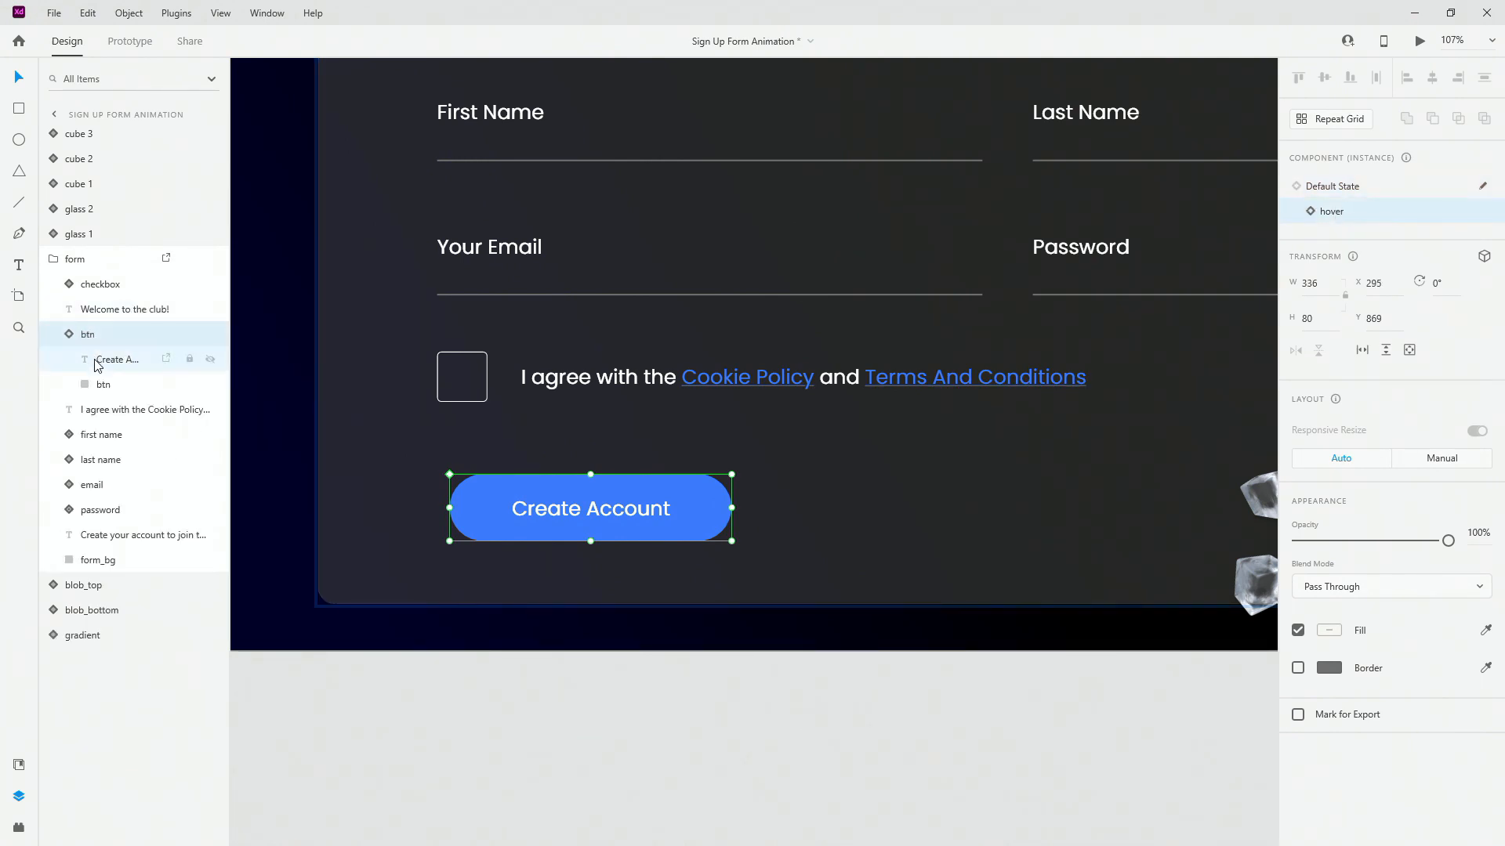
pyautogui.click(102, 384)
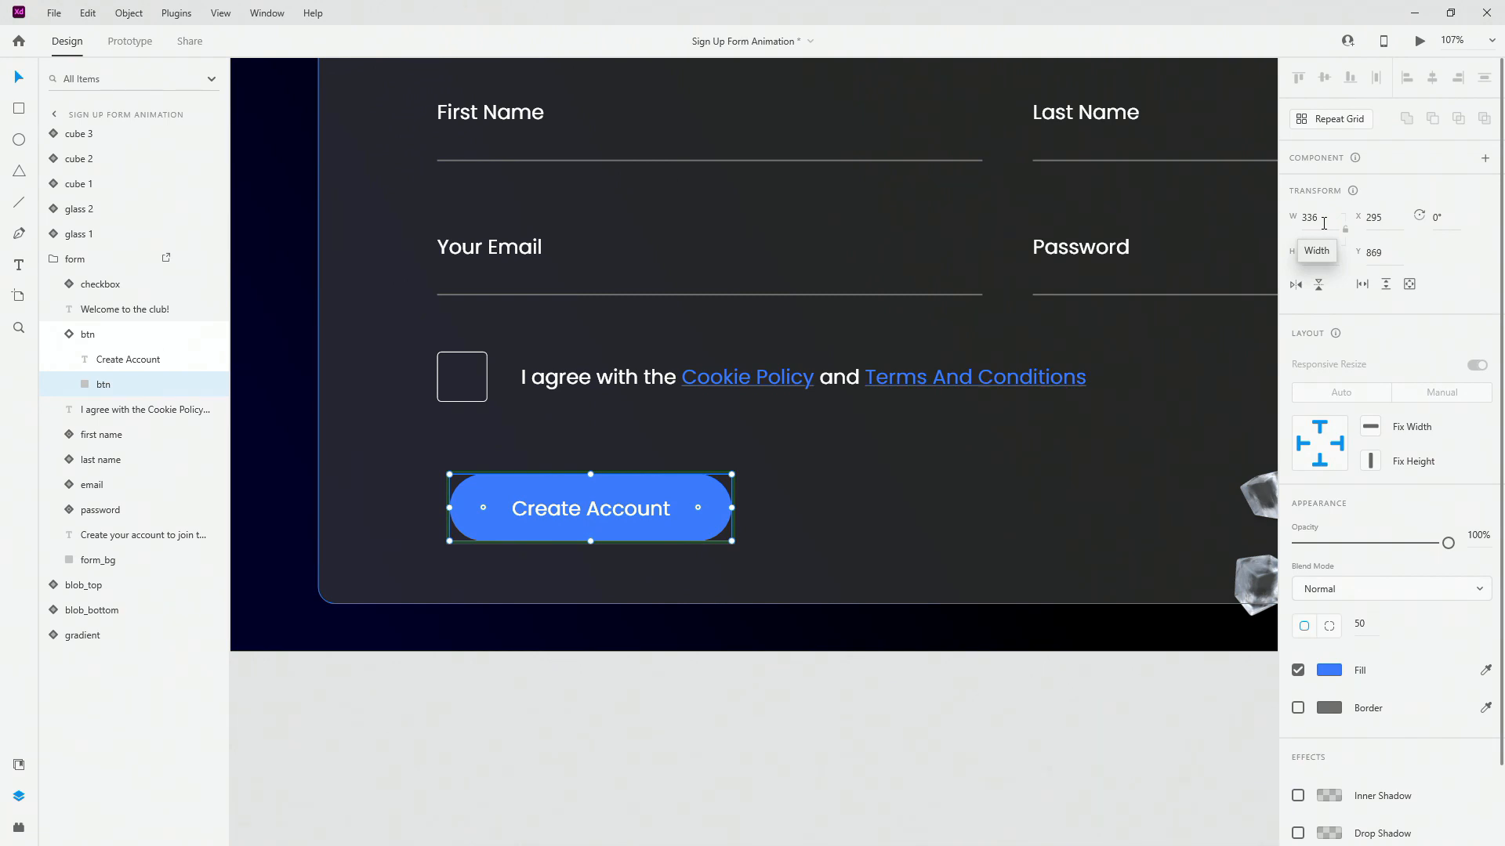
pyautogui.click(110, 335)
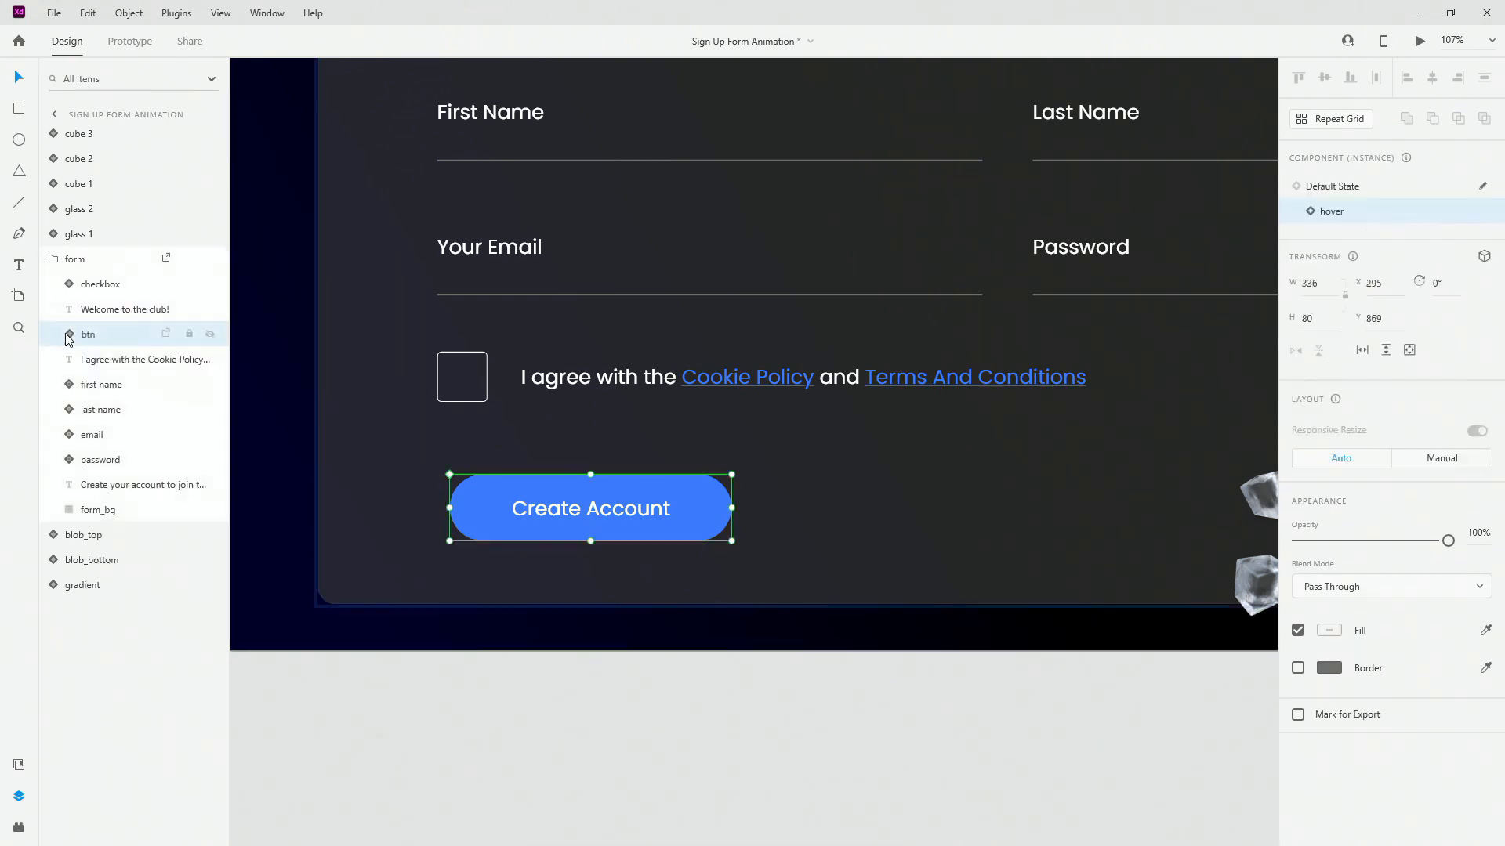
# Return the Create Account button to Default State and preview the prototype to test its hover animation
pyautogui.click(1419, 40)
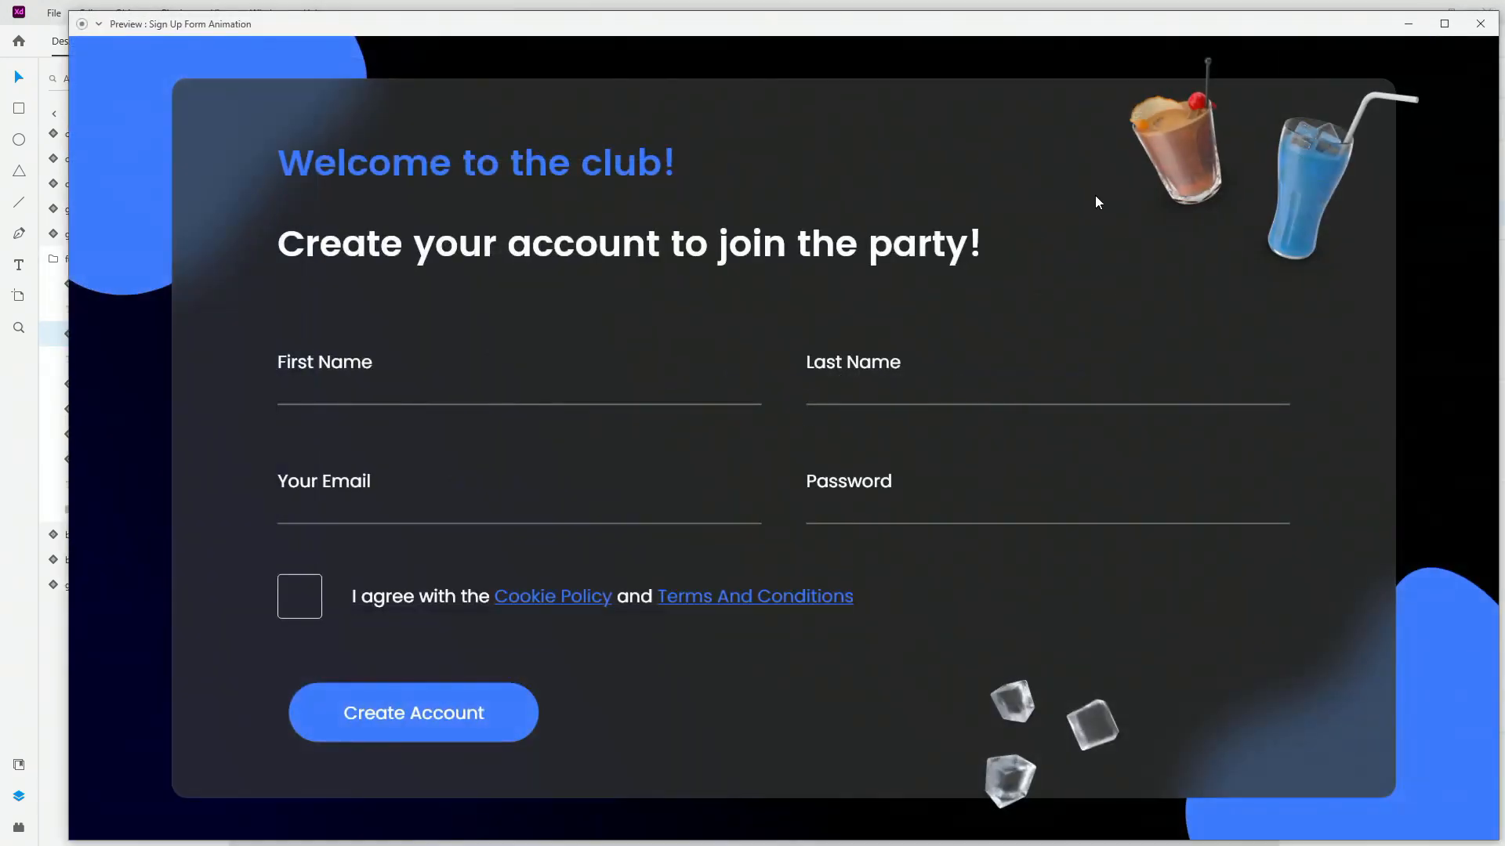
pyautogui.click(1480, 23)
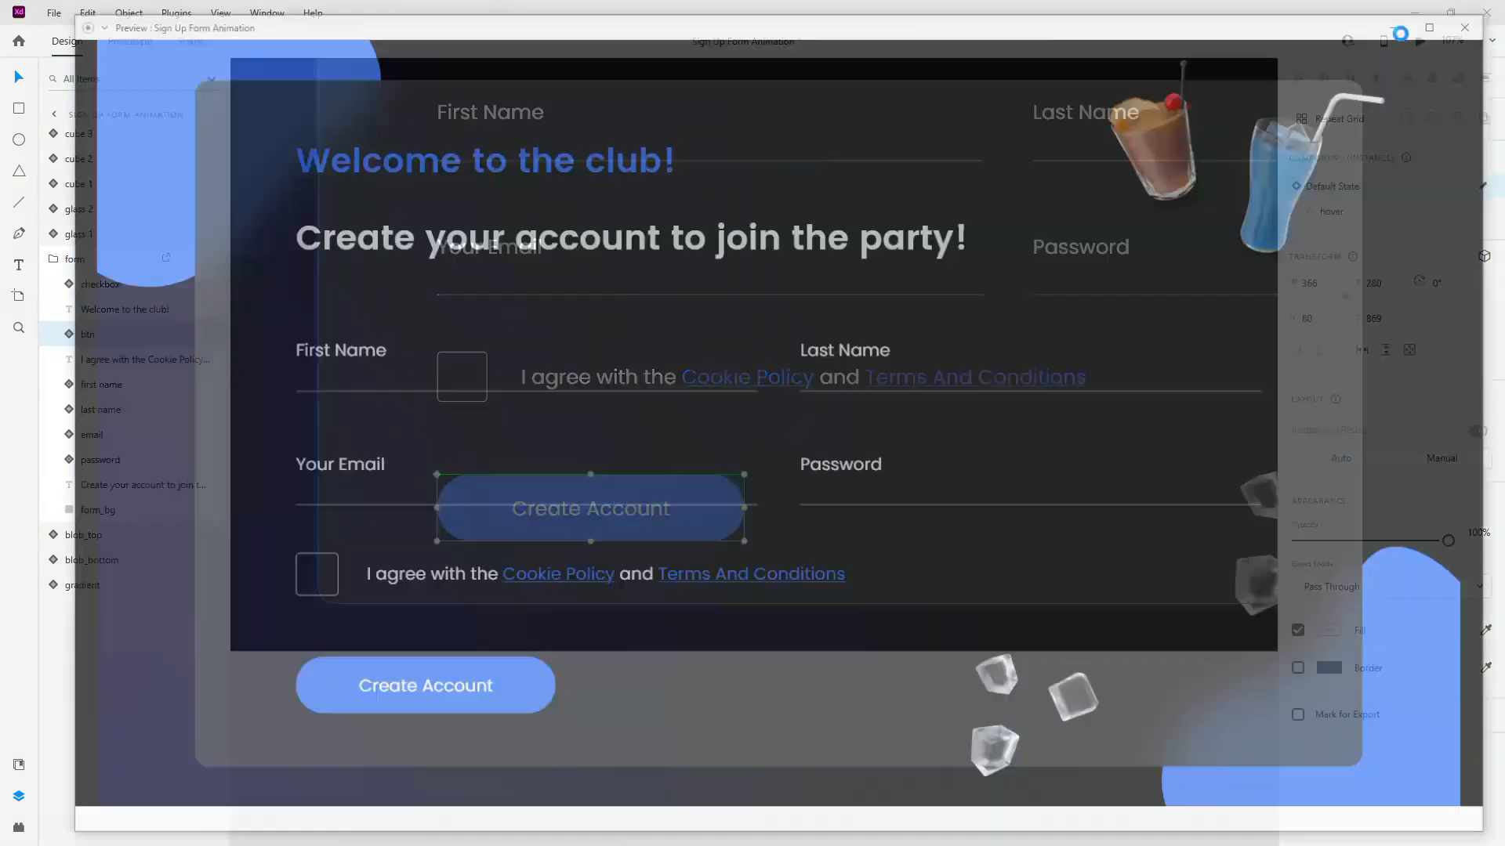
pyautogui.click(1419, 40)
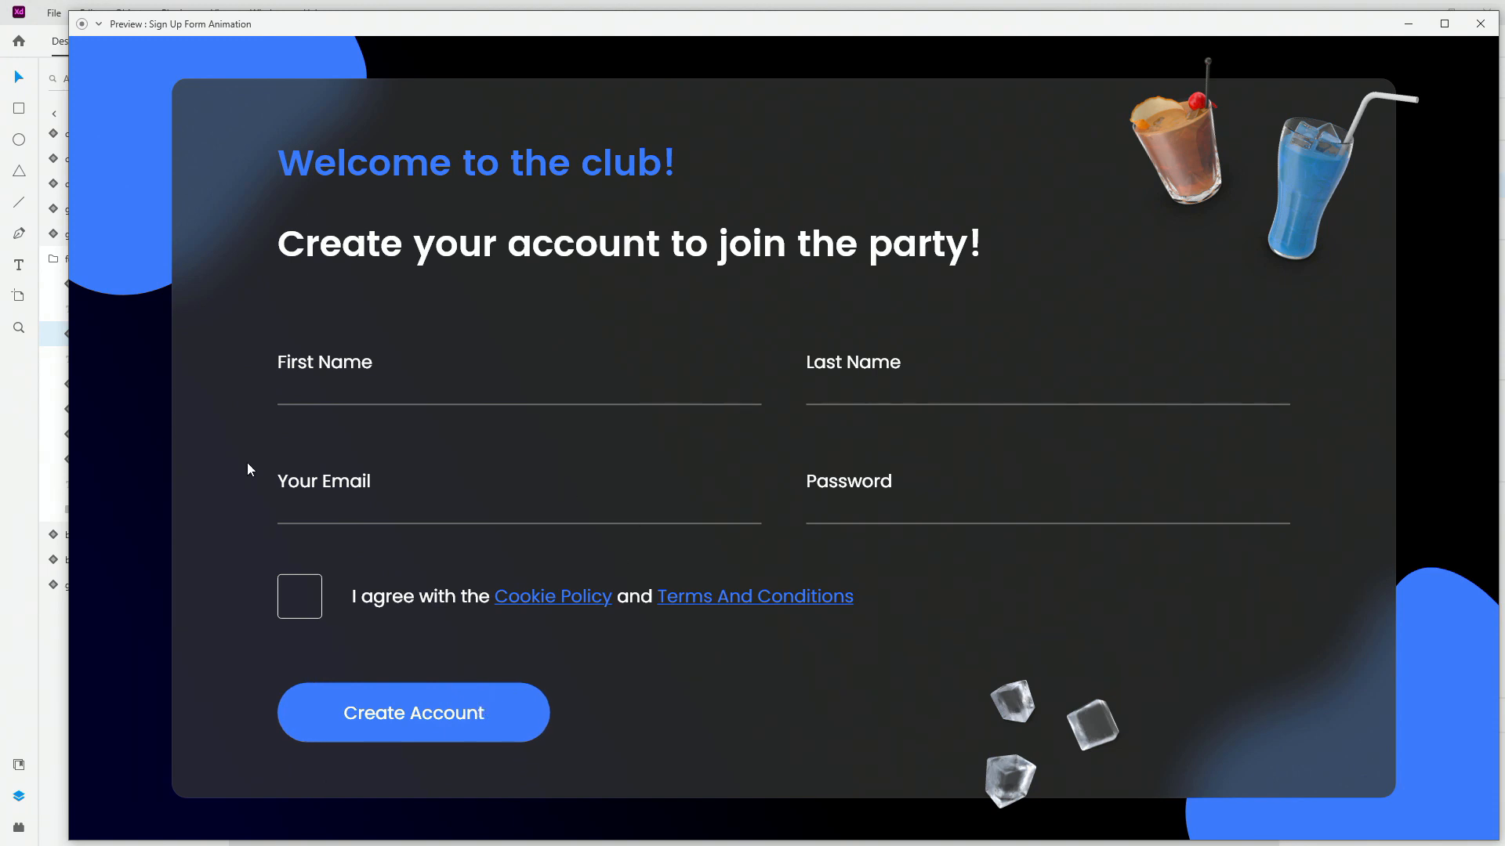
pyautogui.click(1481, 24)
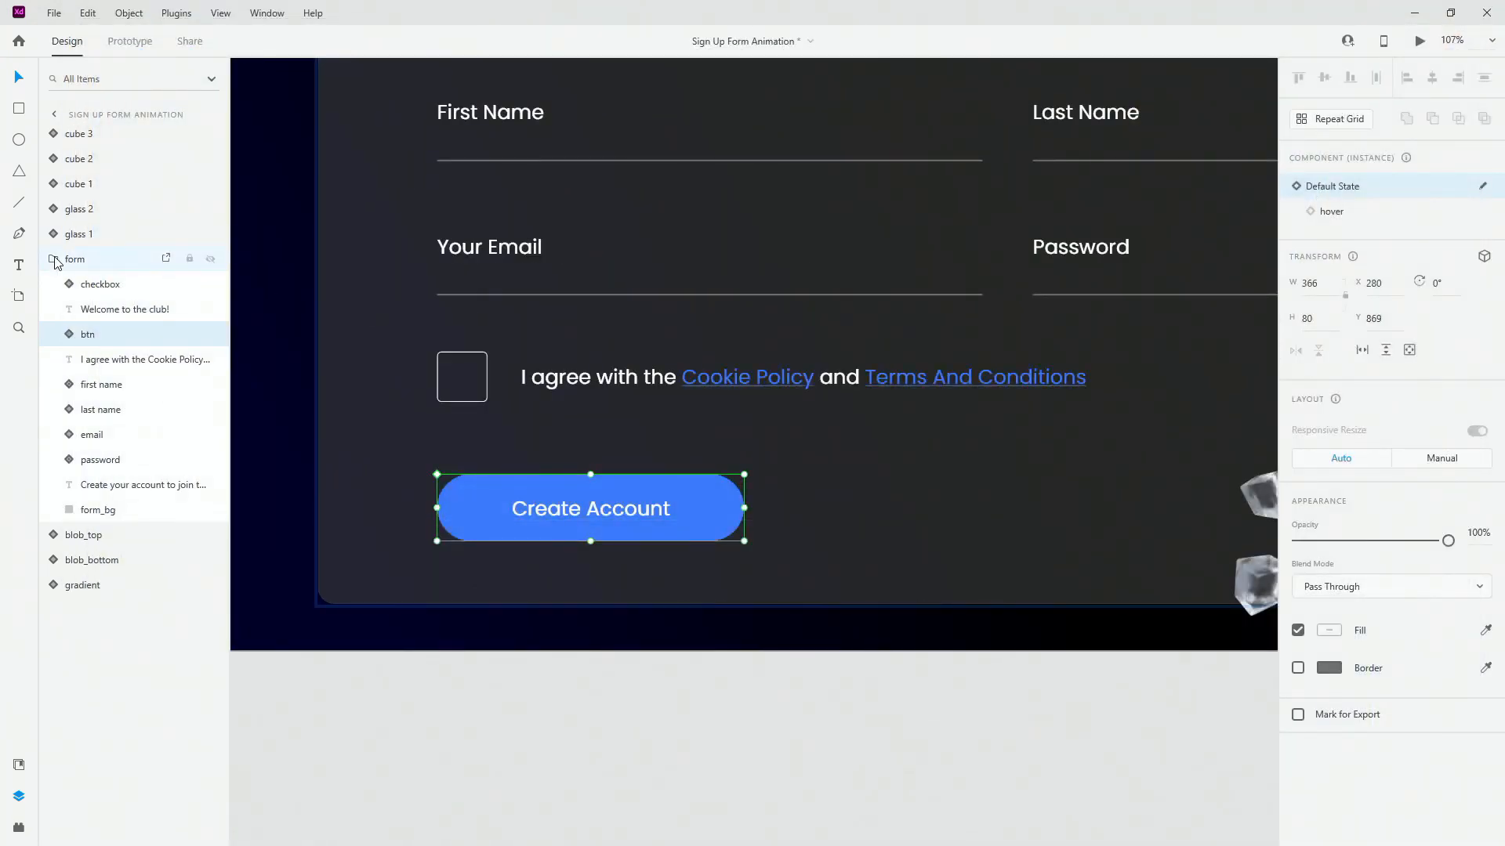
# Move the cube 1, cube 2, cube 3, glass 1 and glass 2 components into the form group
pyautogui.click(86, 234)
pyautogui.keyDown('shift'); pyautogui.click(102, 134); pyautogui.keyUp('shift')
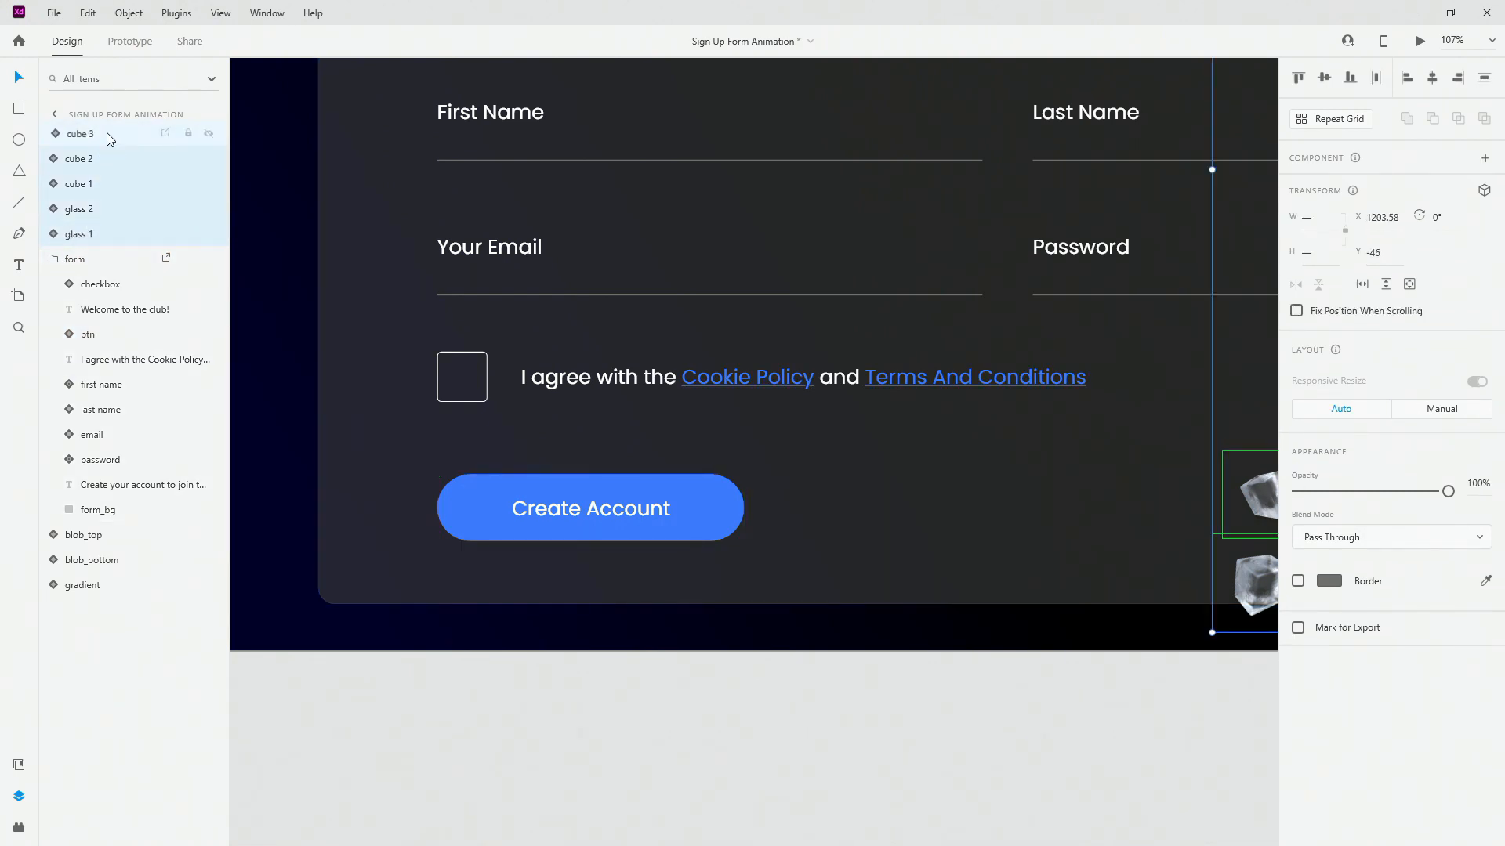
pyautogui.moveTo(107, 139); pyautogui.dragTo(96, 268)
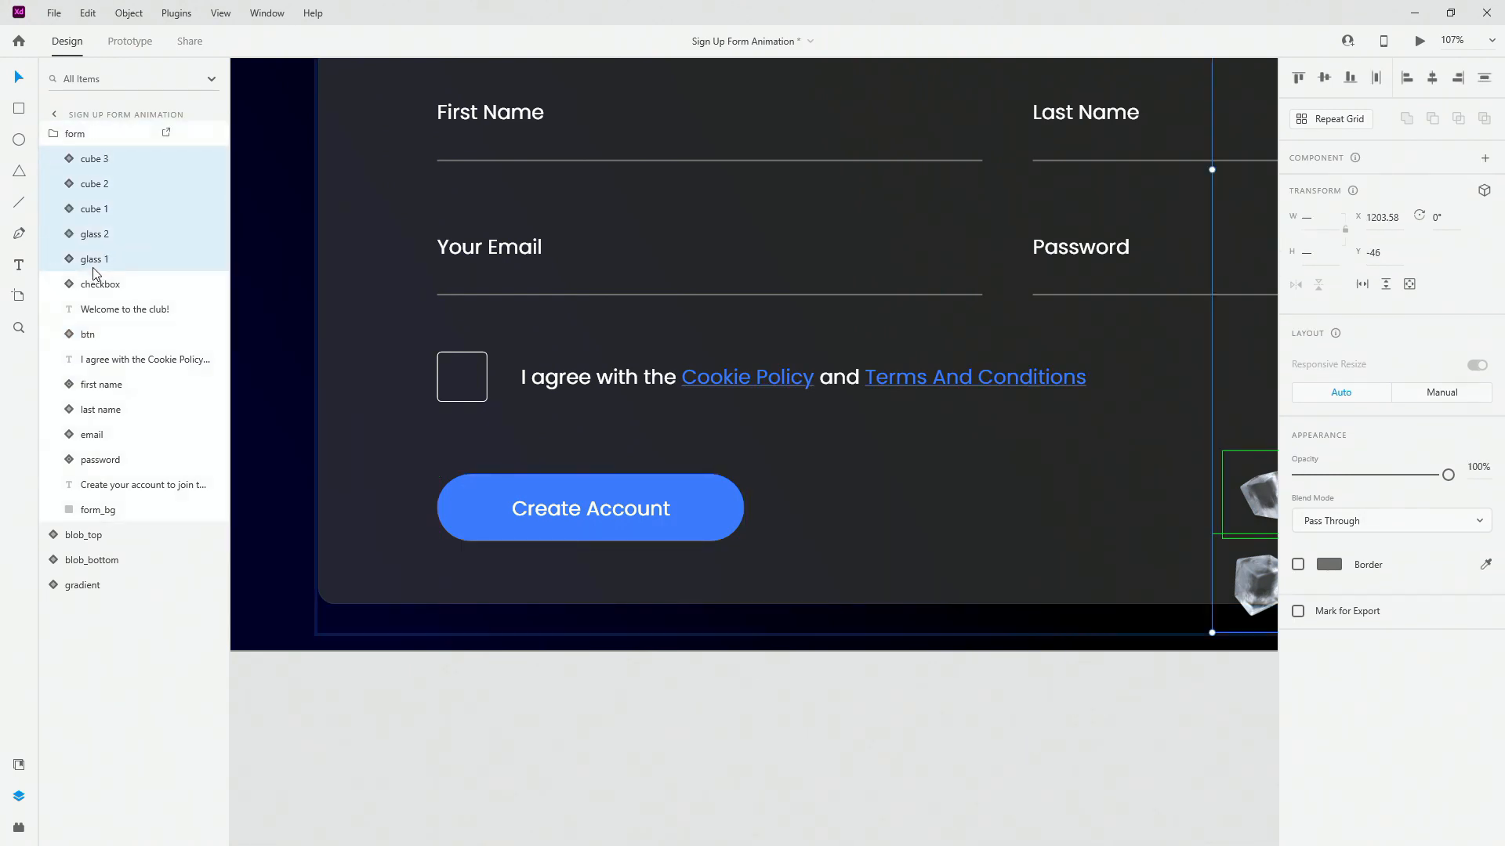
pyautogui.click(52, 137)
# Duplicate the Sign Up Form Animation artboard and fit both artboards in view
pyautogui.scroll(-5, 1031, 207)
pyautogui.click(688, 284)
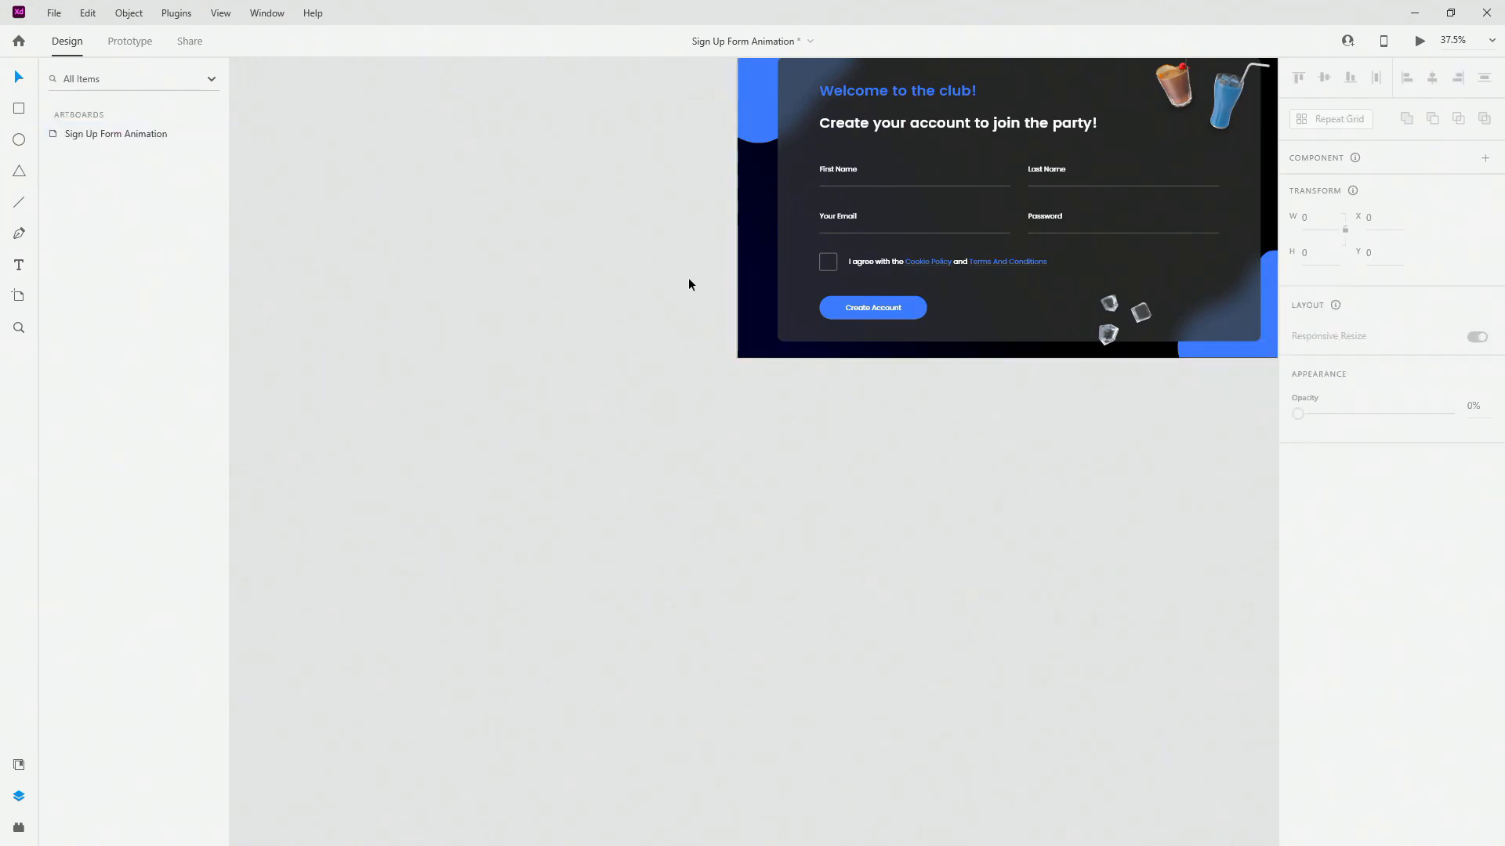
pyautogui.hotkey('ctrl', '0')
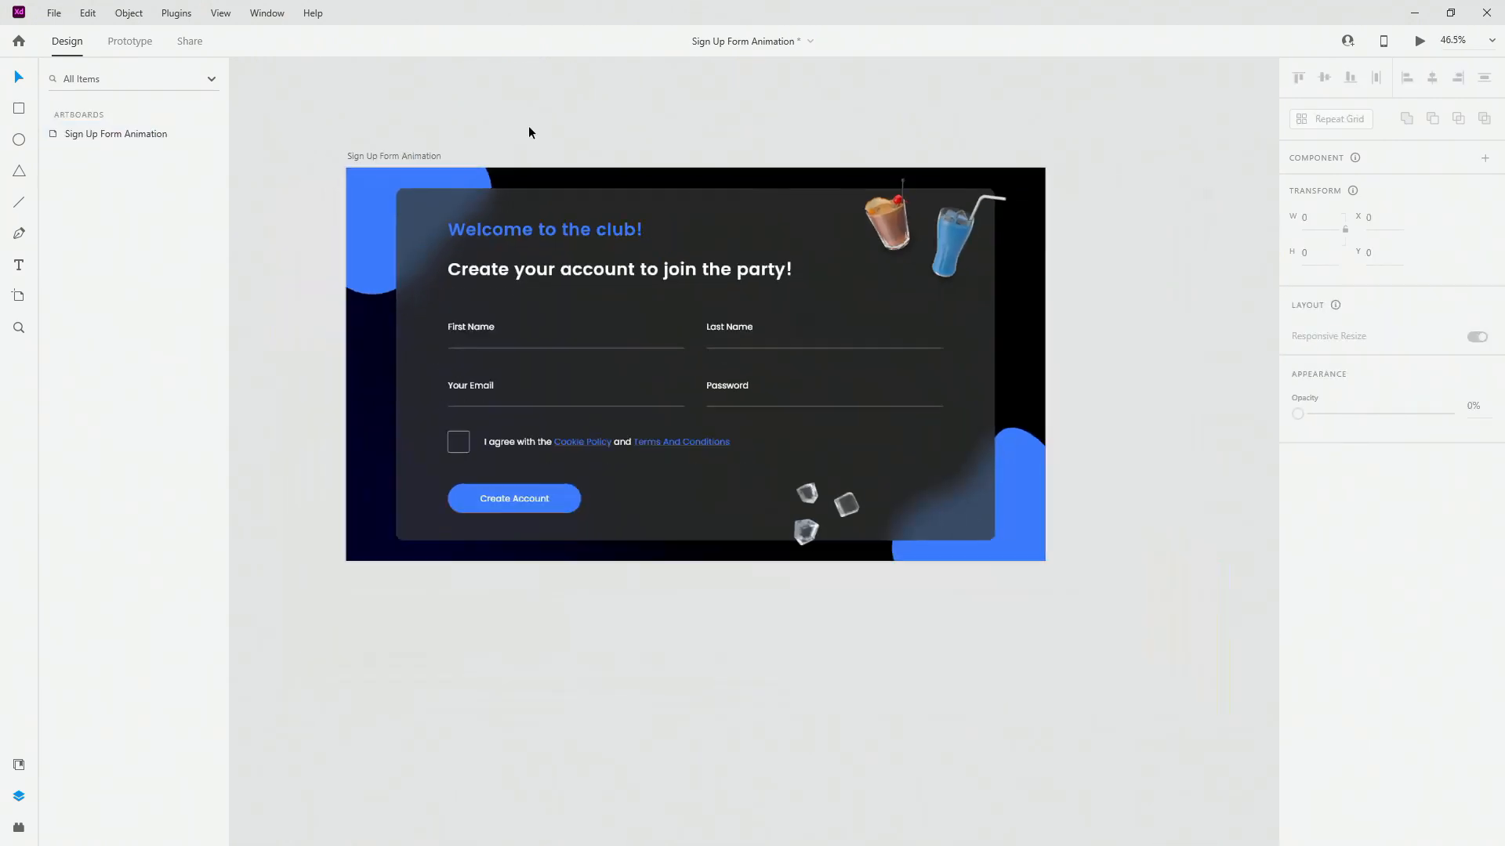
pyautogui.scroll(-2, 529, 131)
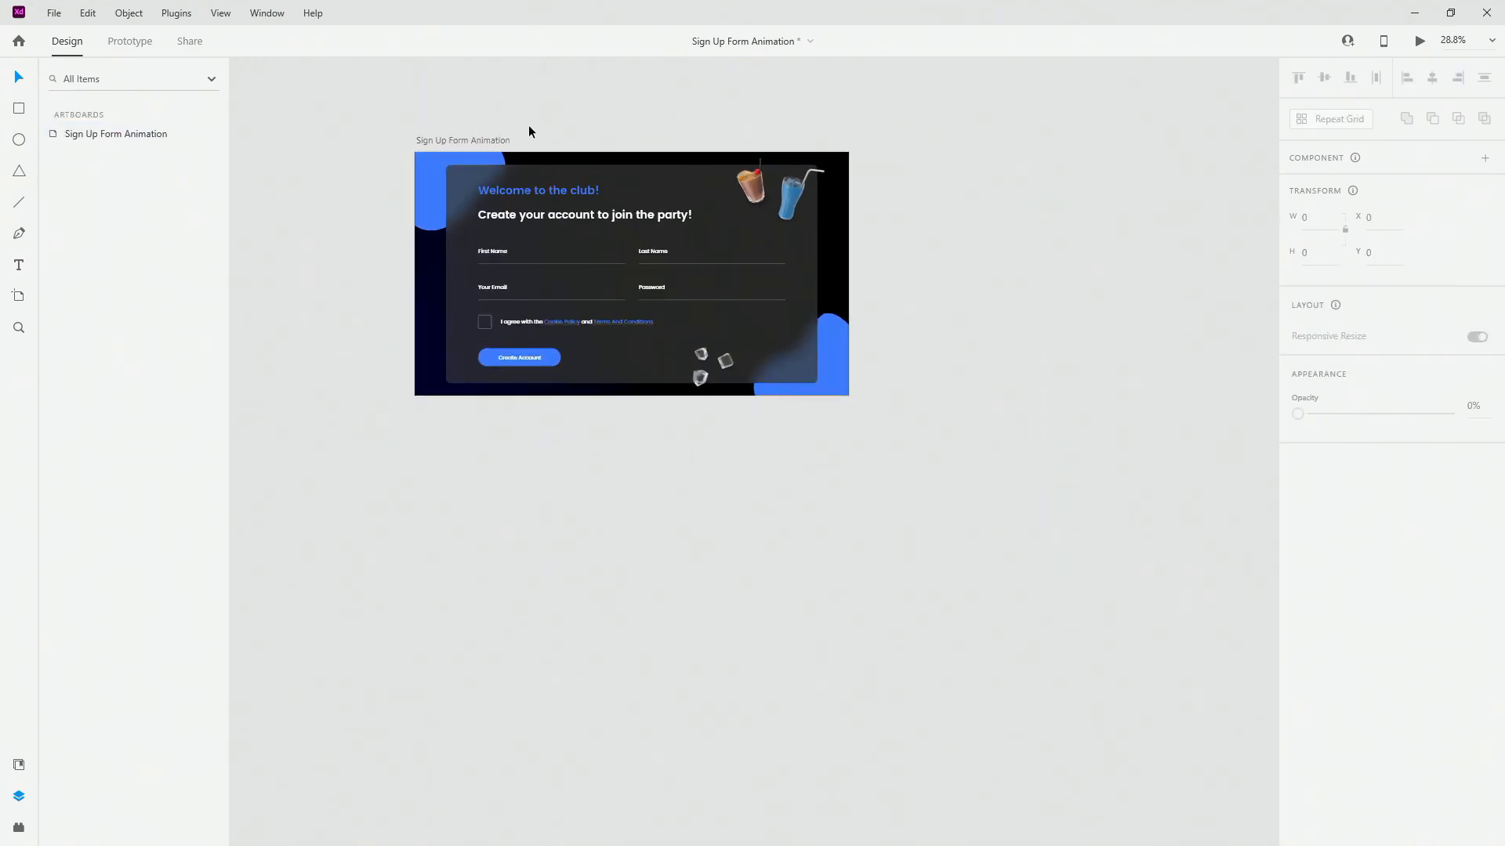
pyautogui.click(465, 139)
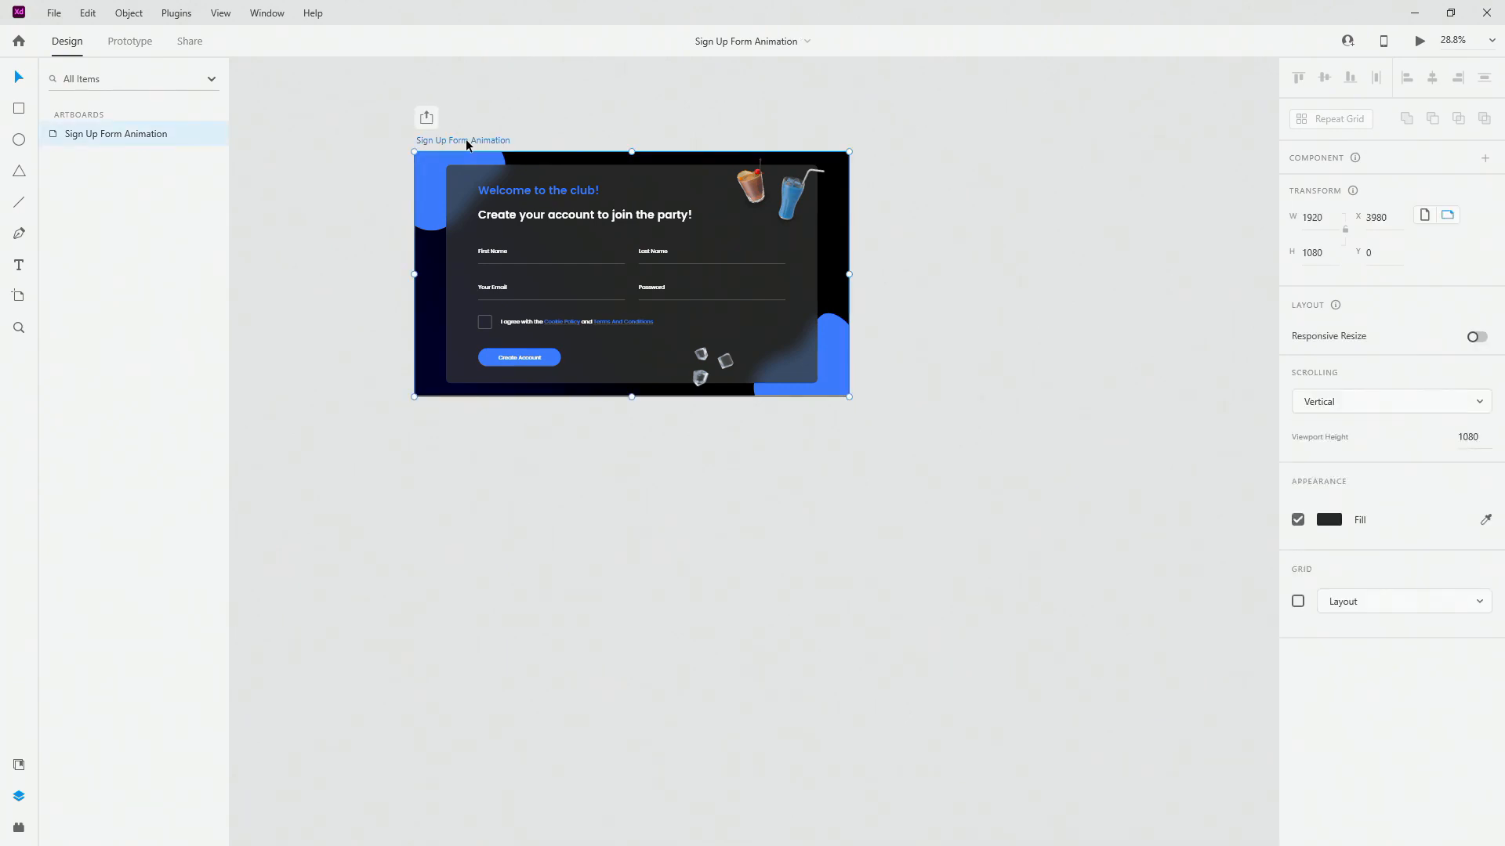
pyautogui.hotkey('ctrl', 'd')
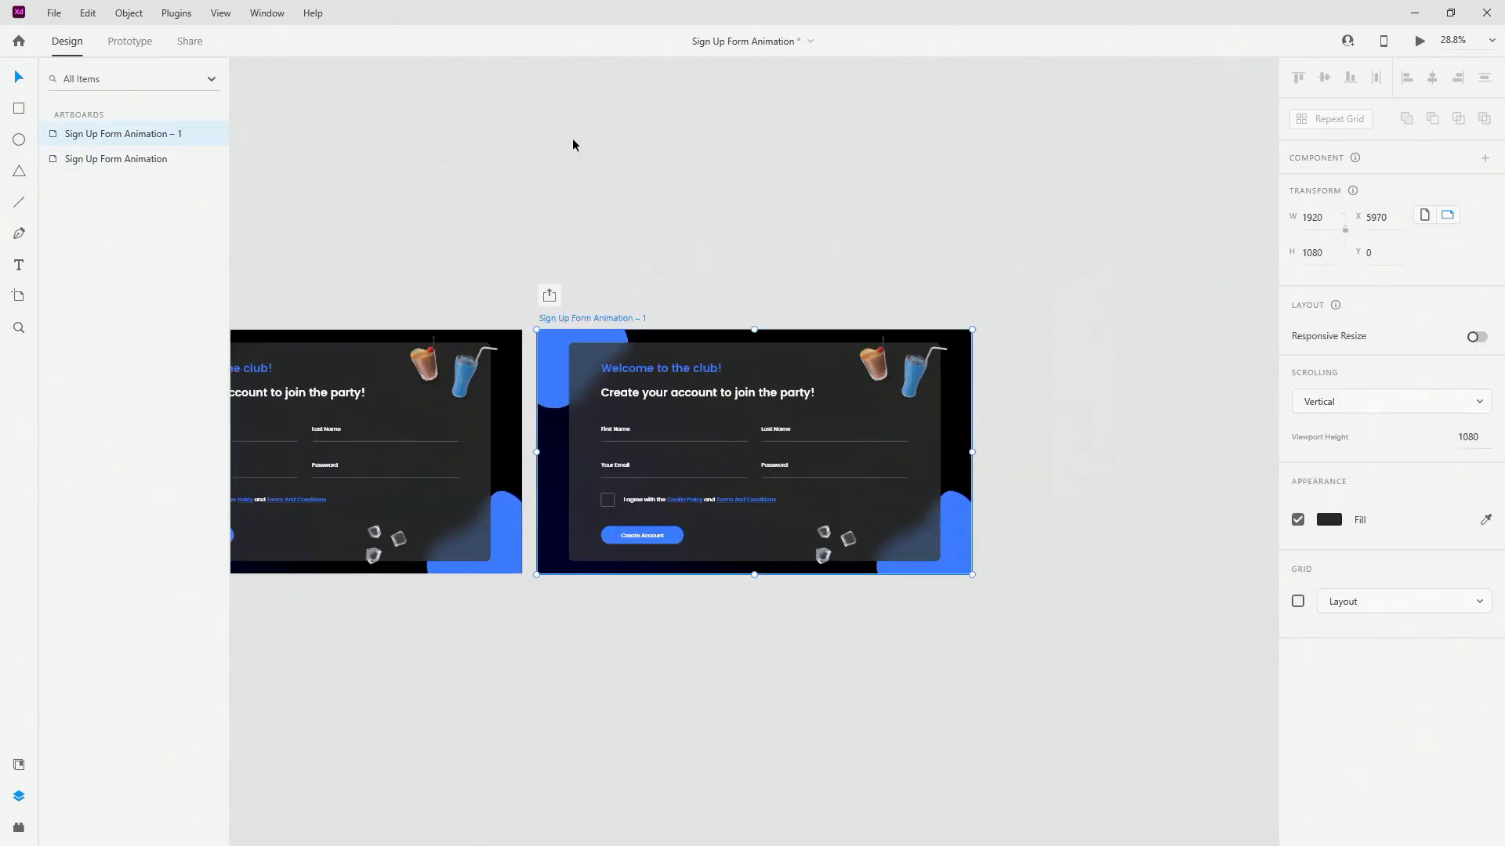
pyautogui.click(737, 117)
pyautogui.hotkey('ctrl', '0')
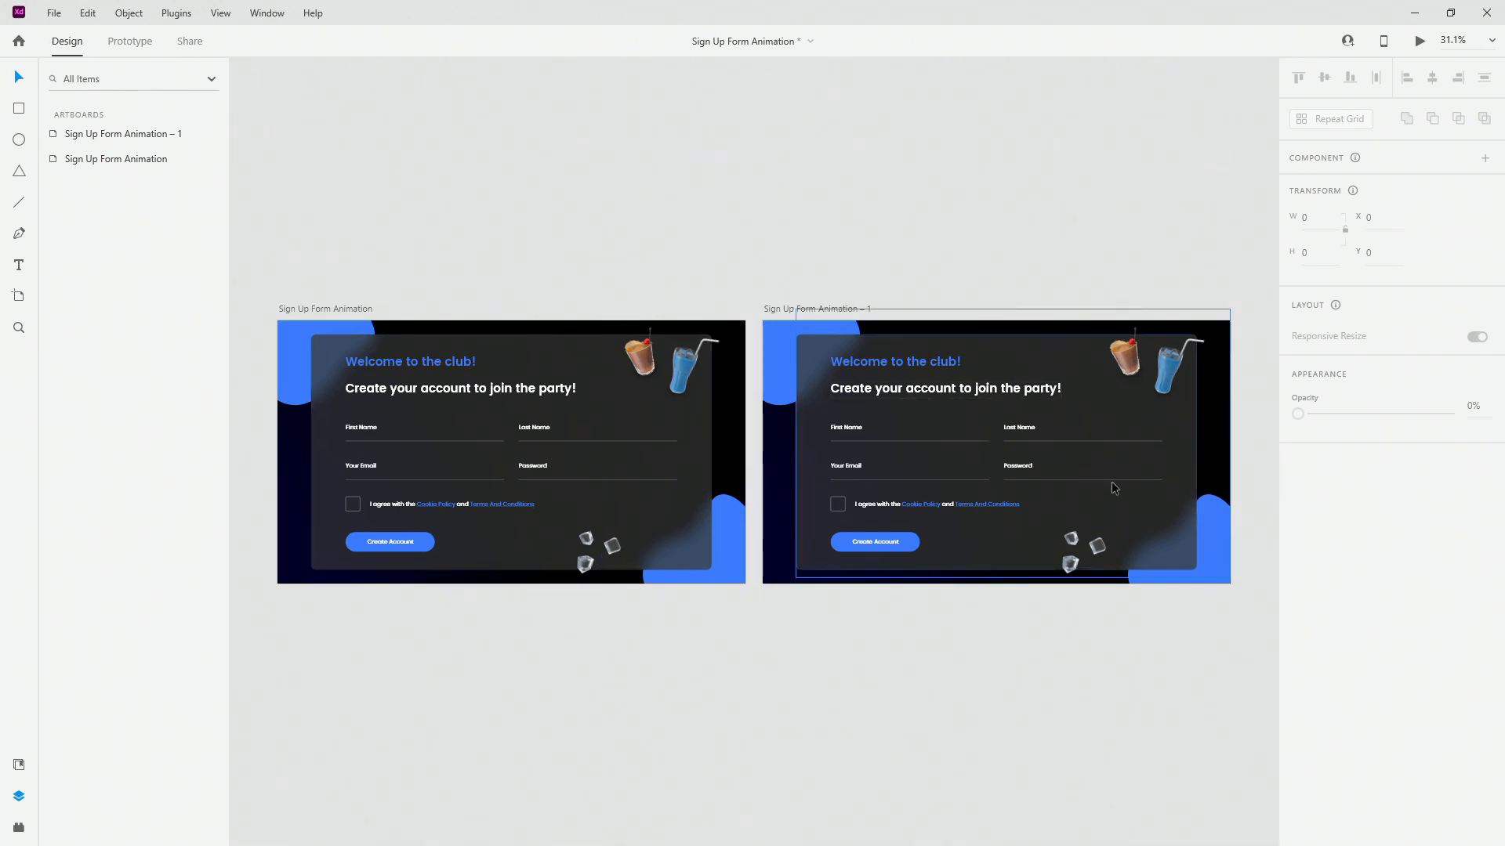
# Move blob_top above the first artboard's upper-left corner, to about X -366 and Y -688, and blob_bottom below its lower edge
pyautogui.click(506, 454)
pyautogui.scroll(-2, 318, 392)
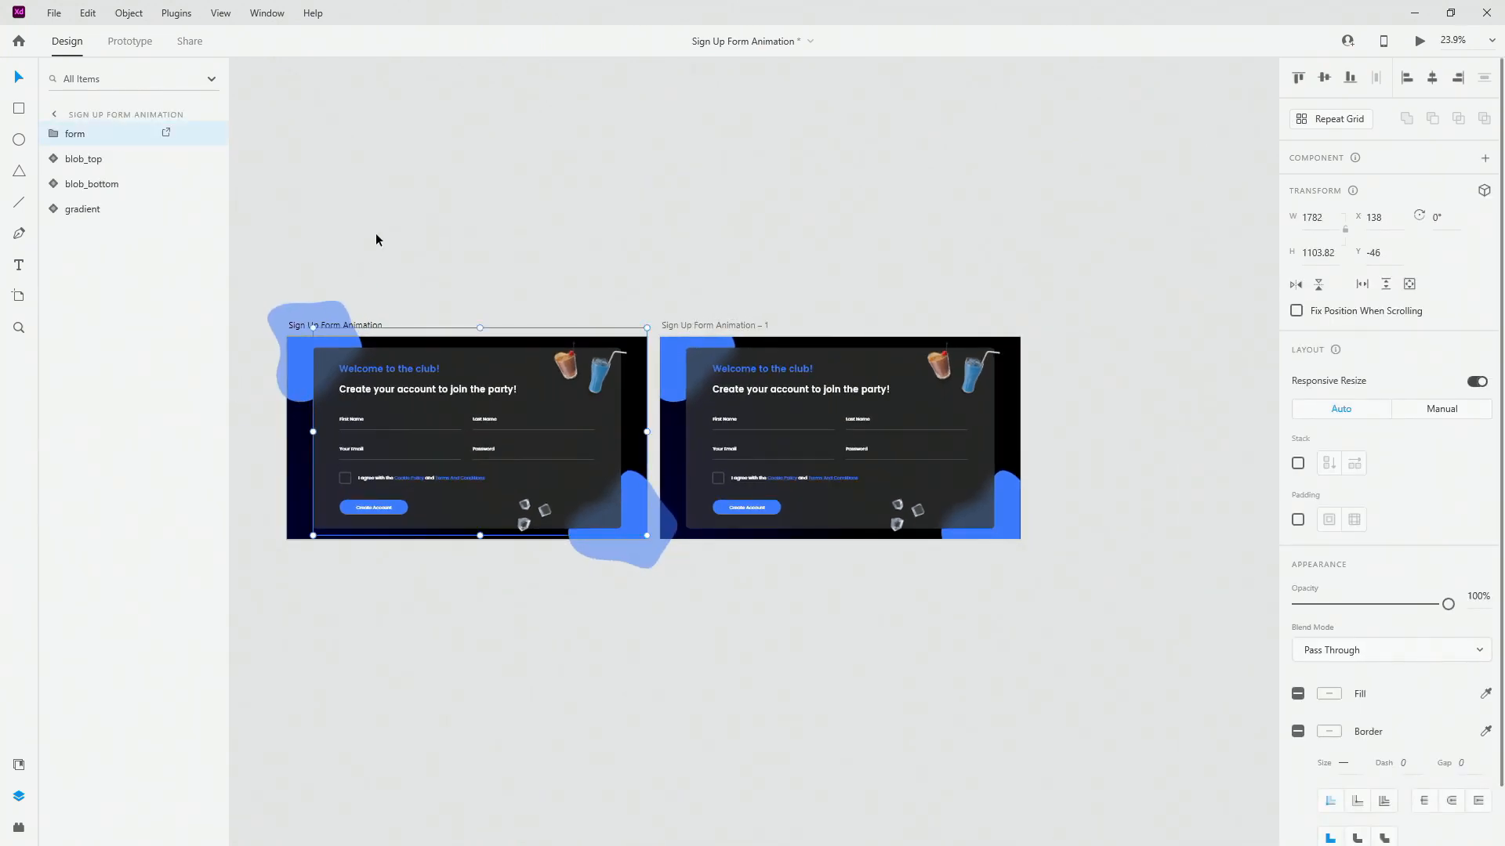
pyautogui.scroll(2, 375, 239)
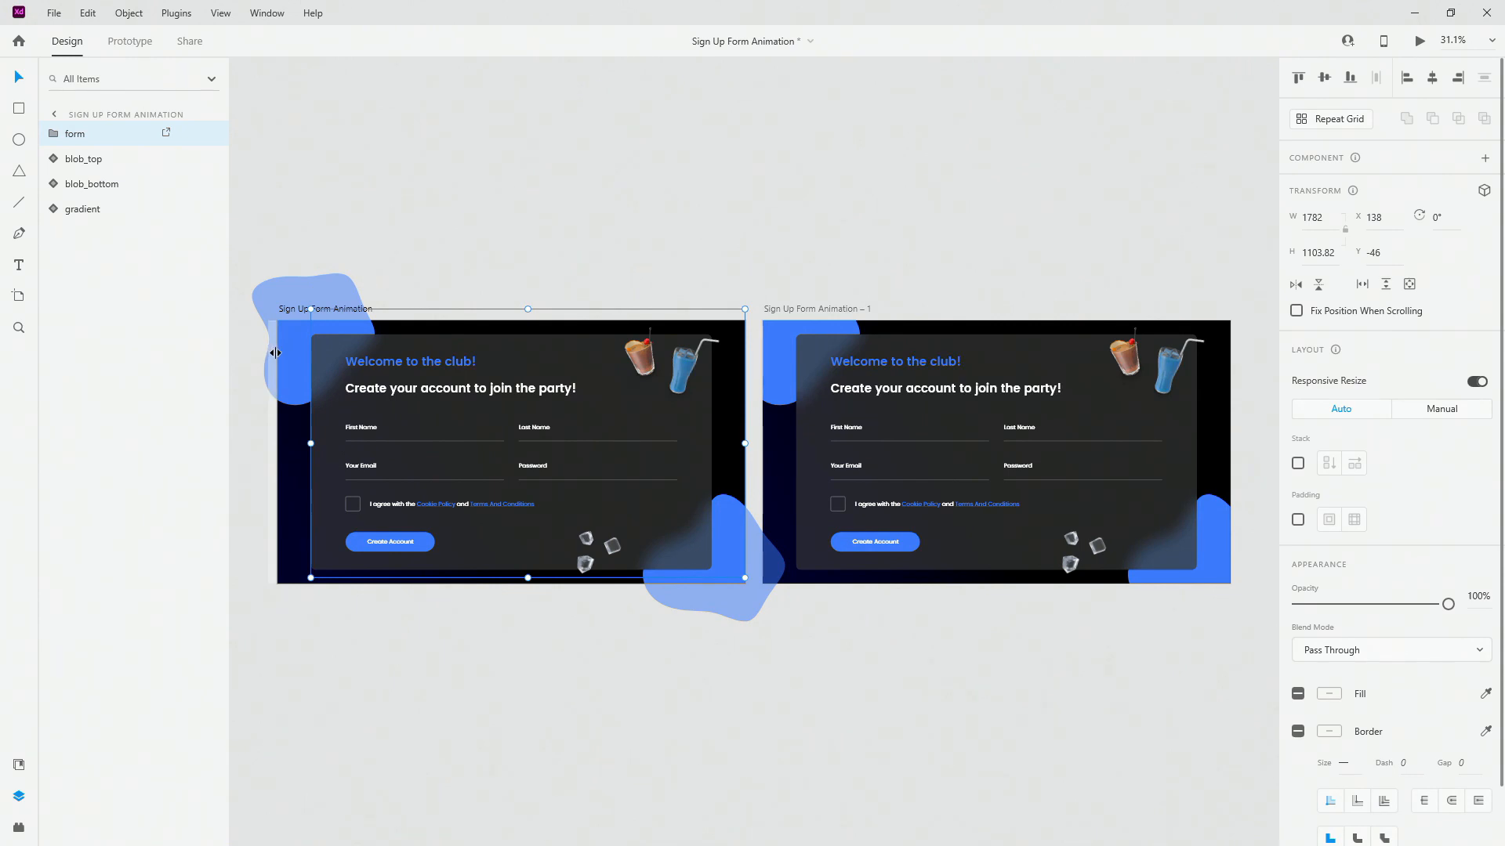
pyautogui.click(305, 362)
pyautogui.moveTo(305, 362); pyautogui.dragTo(275, 300)
pyautogui.moveTo(738, 543); pyautogui.dragTo(723, 630)
pyautogui.click(284, 328)
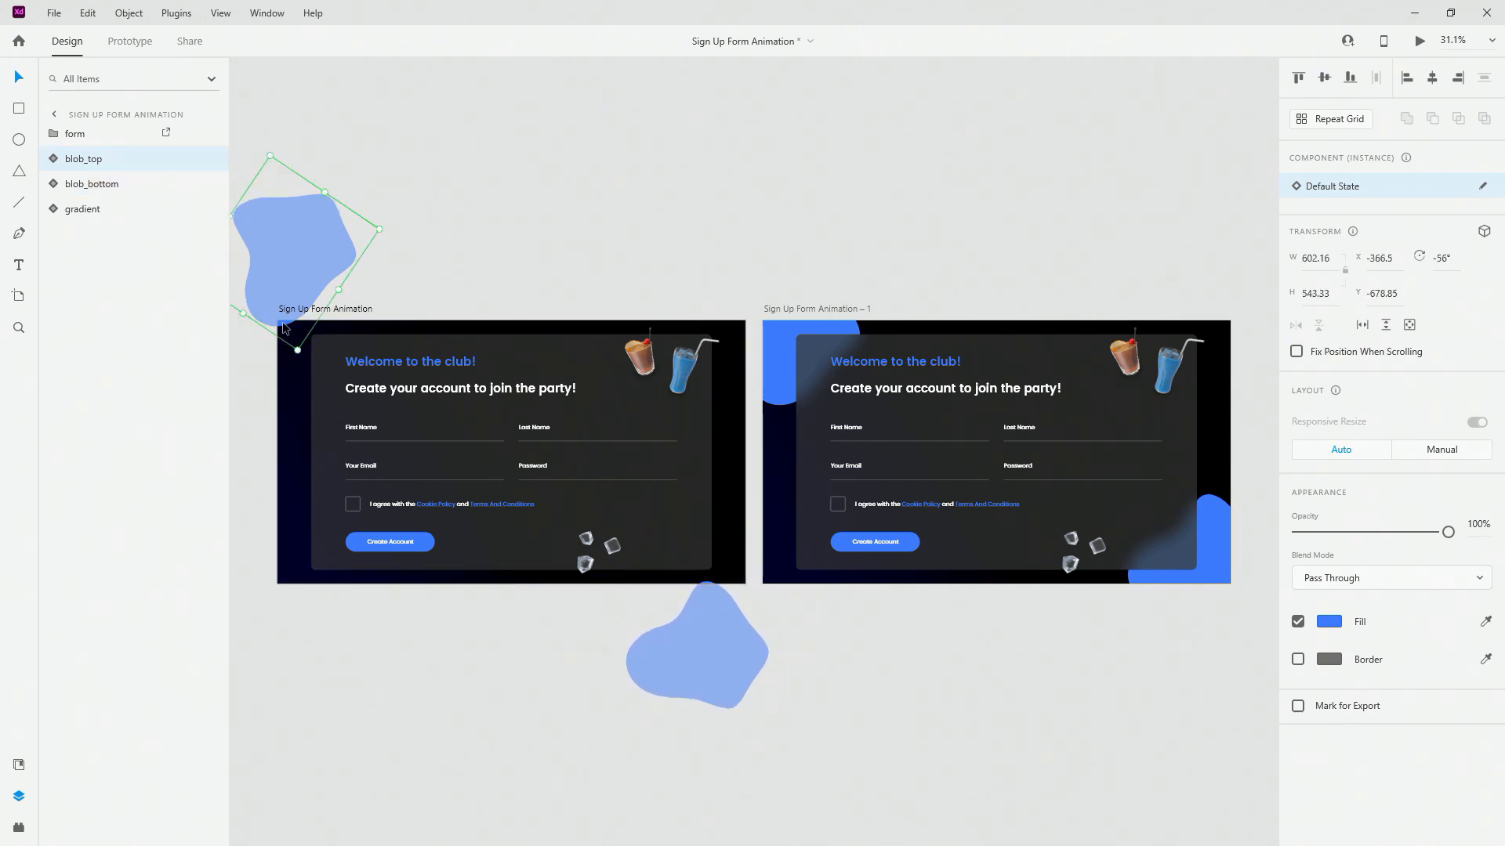
pyautogui.press('Up')
pyautogui.press('Up')
pyautogui.press('Up')
pyautogui.press('Up')
pyautogui.press('Up')
pyautogui.press('Up')
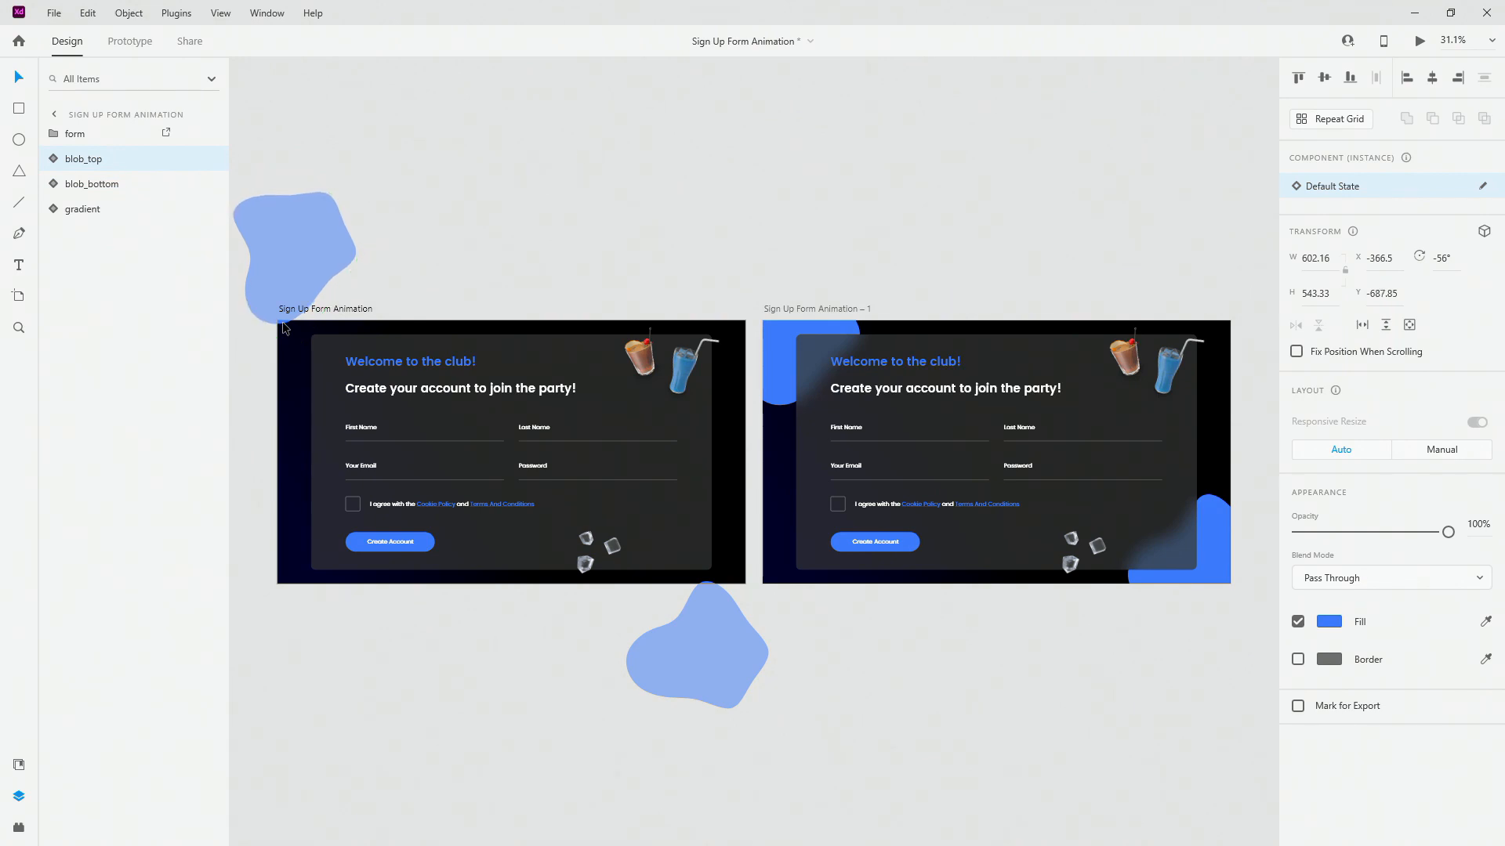
# Move glass 1 and glass 2 out of the form to just above the first artboard, at about Y -348 and -368
pyautogui.click(638, 361)
pyautogui.doubleClick(639, 361)
pyautogui.moveTo(638, 361); pyautogui.dragTo(639, 283)
pyautogui.moveTo(681, 388); pyautogui.dragTo(714, 301)
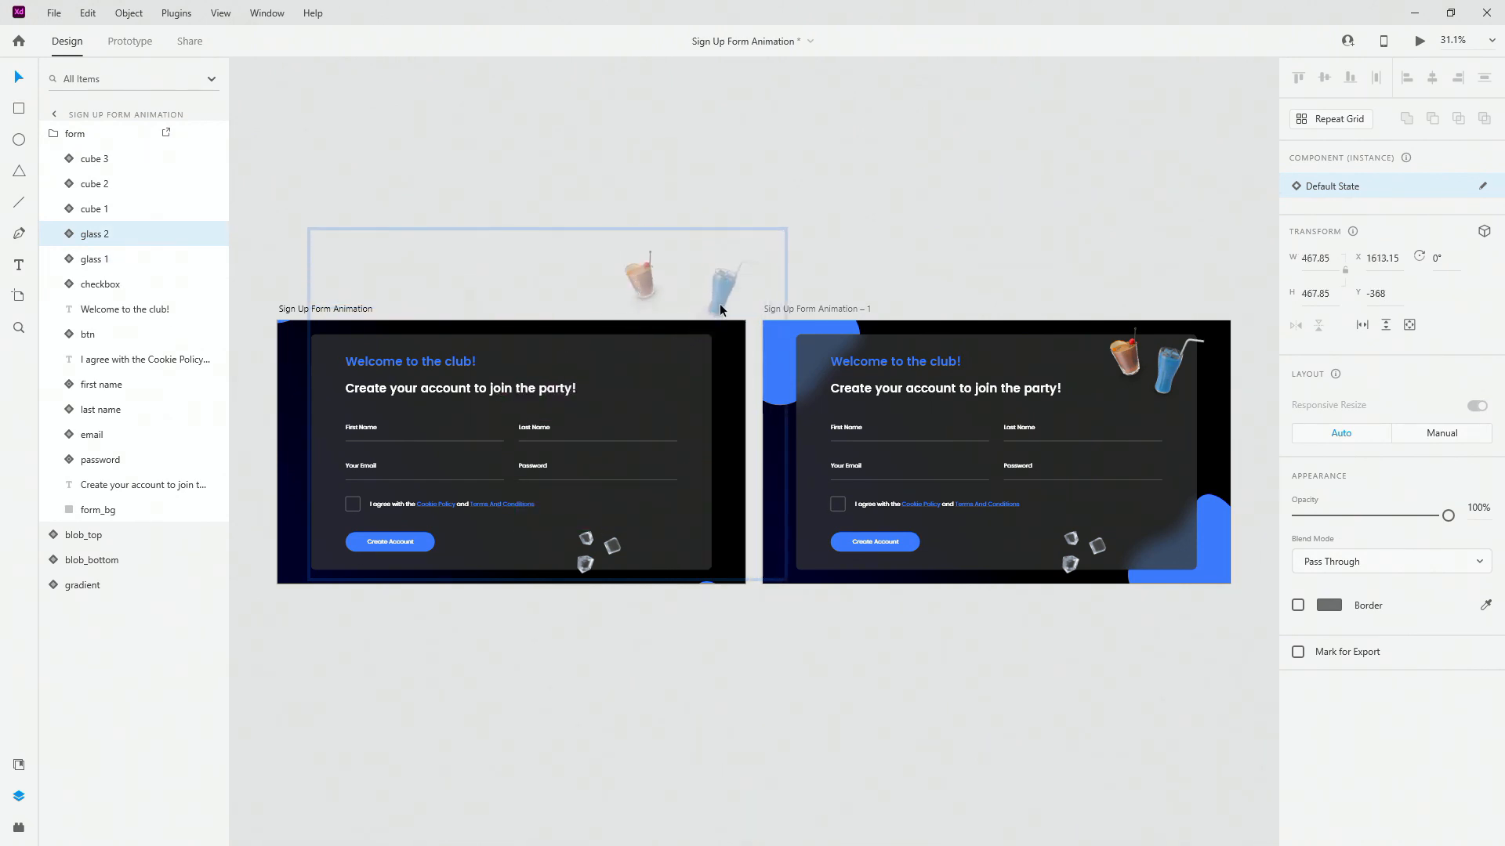
# Rotate glass 1 clockwise until upright, raise glass 2 to about Y -528, and rotate glass 2 to -16°
pyautogui.scroll(5, 643, 289)
pyautogui.click(649, 266)
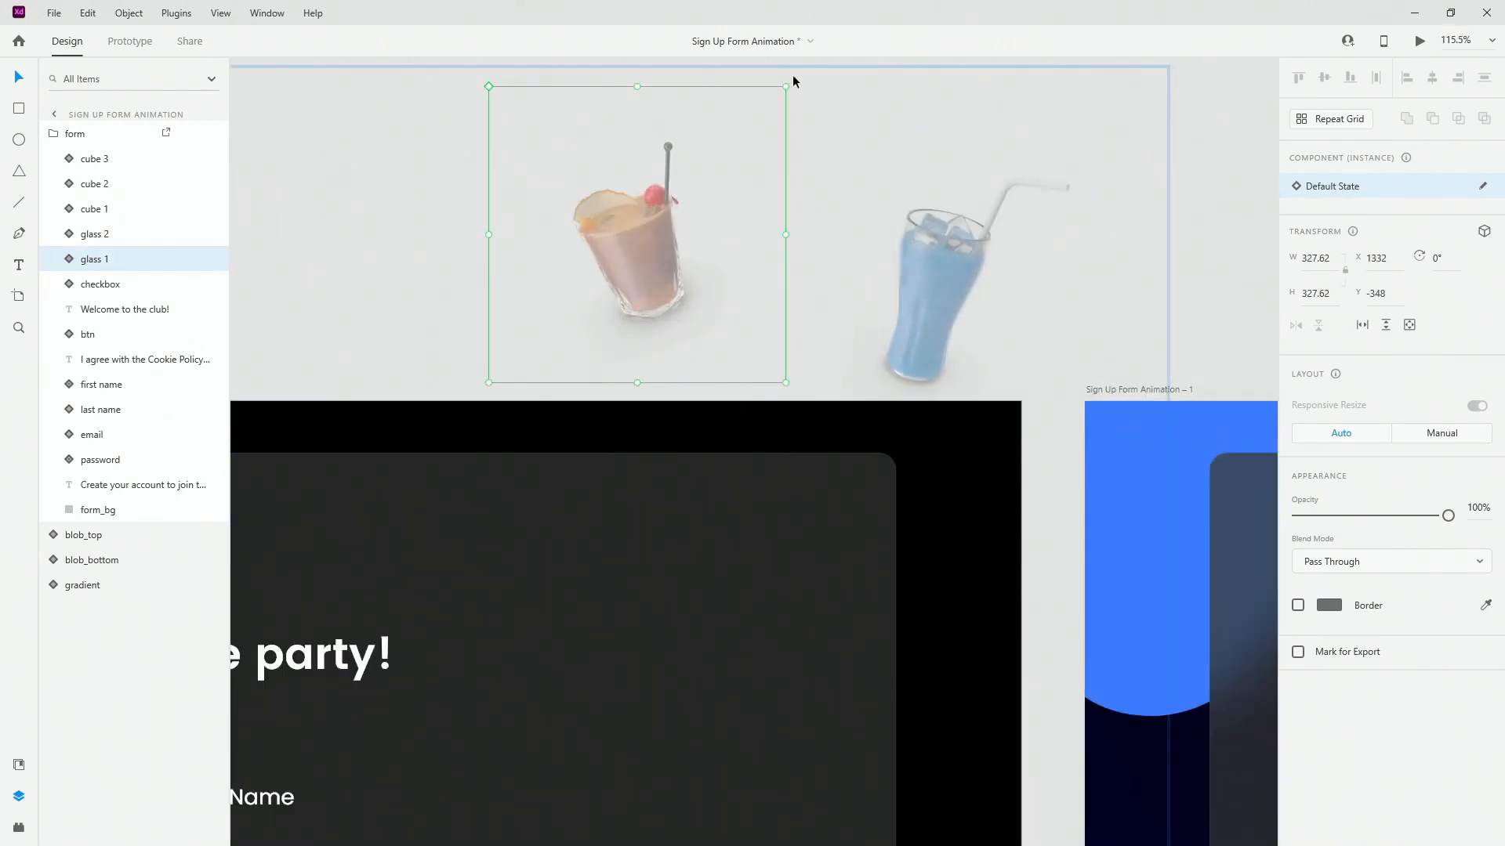
pyautogui.moveTo(790, 84); pyautogui.dragTo(826, 132)
pyautogui.moveTo(963, 279); pyautogui.dragTo(962, 139)
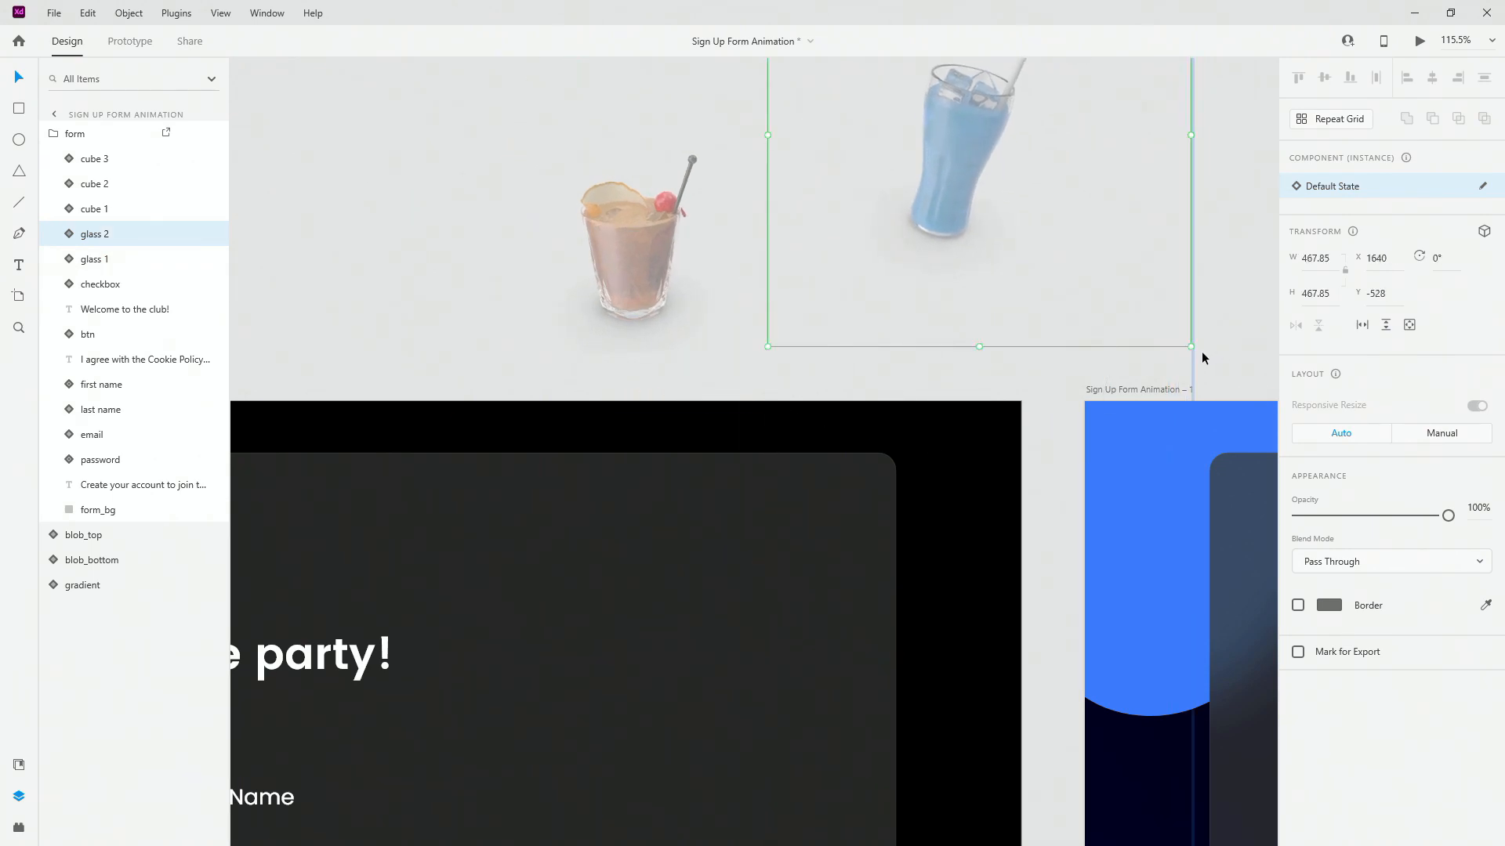
pyautogui.moveTo(1194, 350); pyautogui.dragTo(1219, 272)
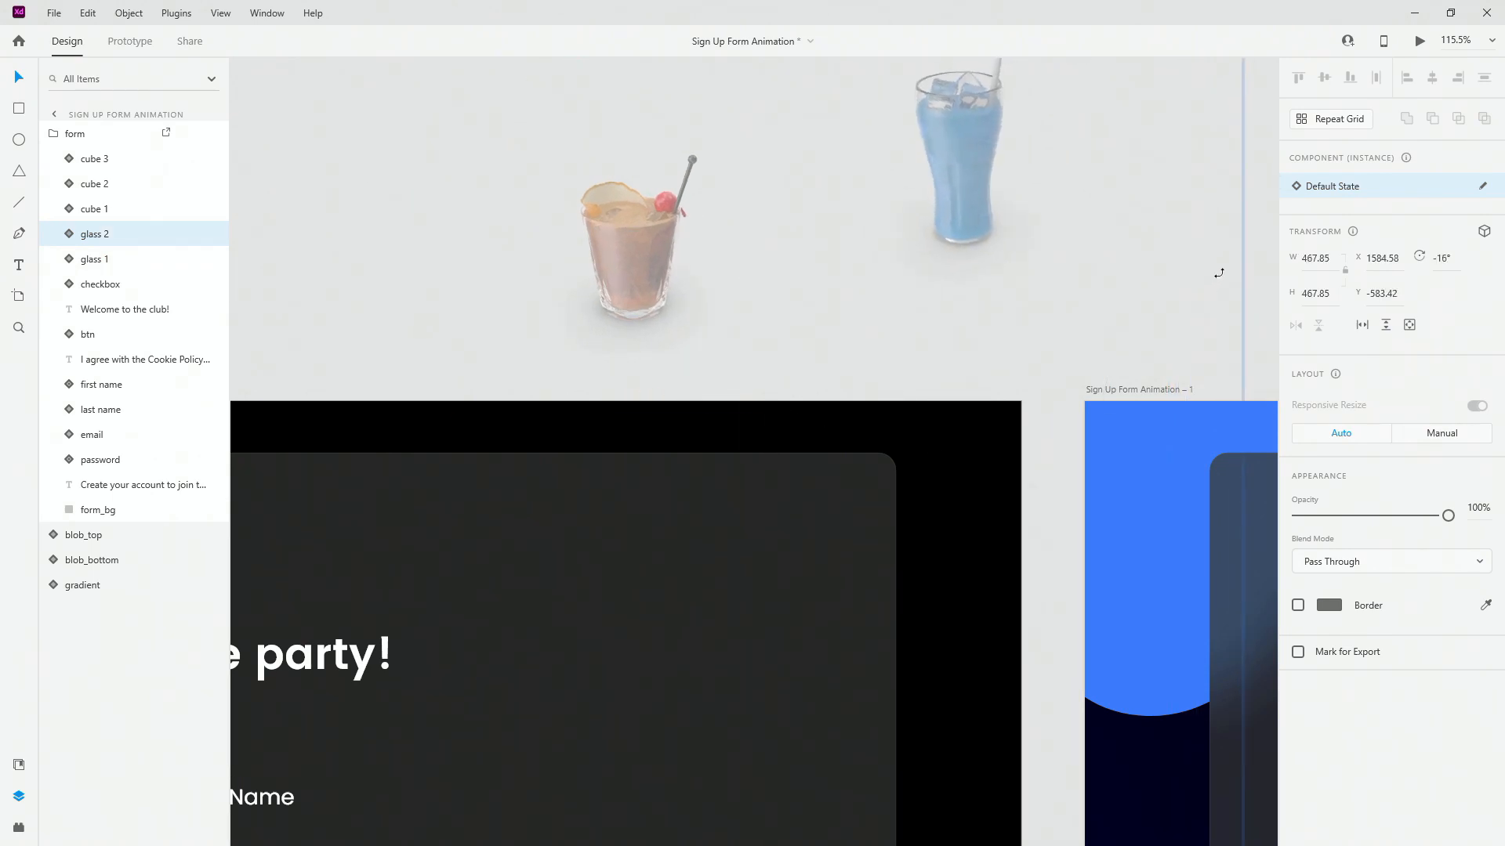
# Stagger the ice cubes below the first artboard, with cube 3 at about Y 1808, cube 2 at 1523 and cube 1 at 1275
pyautogui.keyDown('ctrl'); pyautogui.scroll(-5, 1022, 287); pyautogui.keyUp('ctrl')
pyautogui.scroll(-3, 1023, 287)
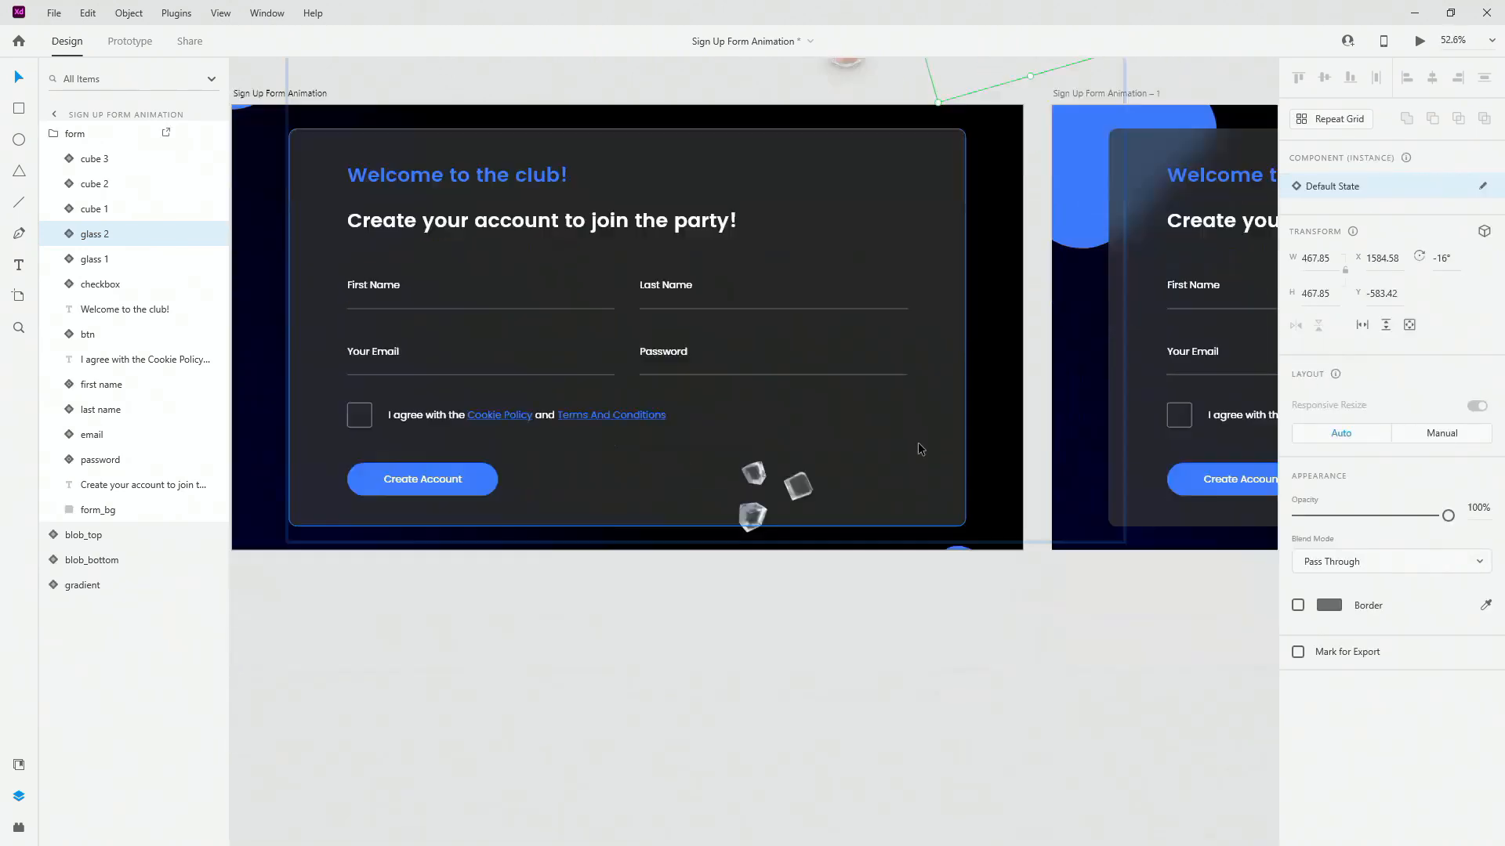
pyautogui.click(799, 492)
pyautogui.click(748, 517)
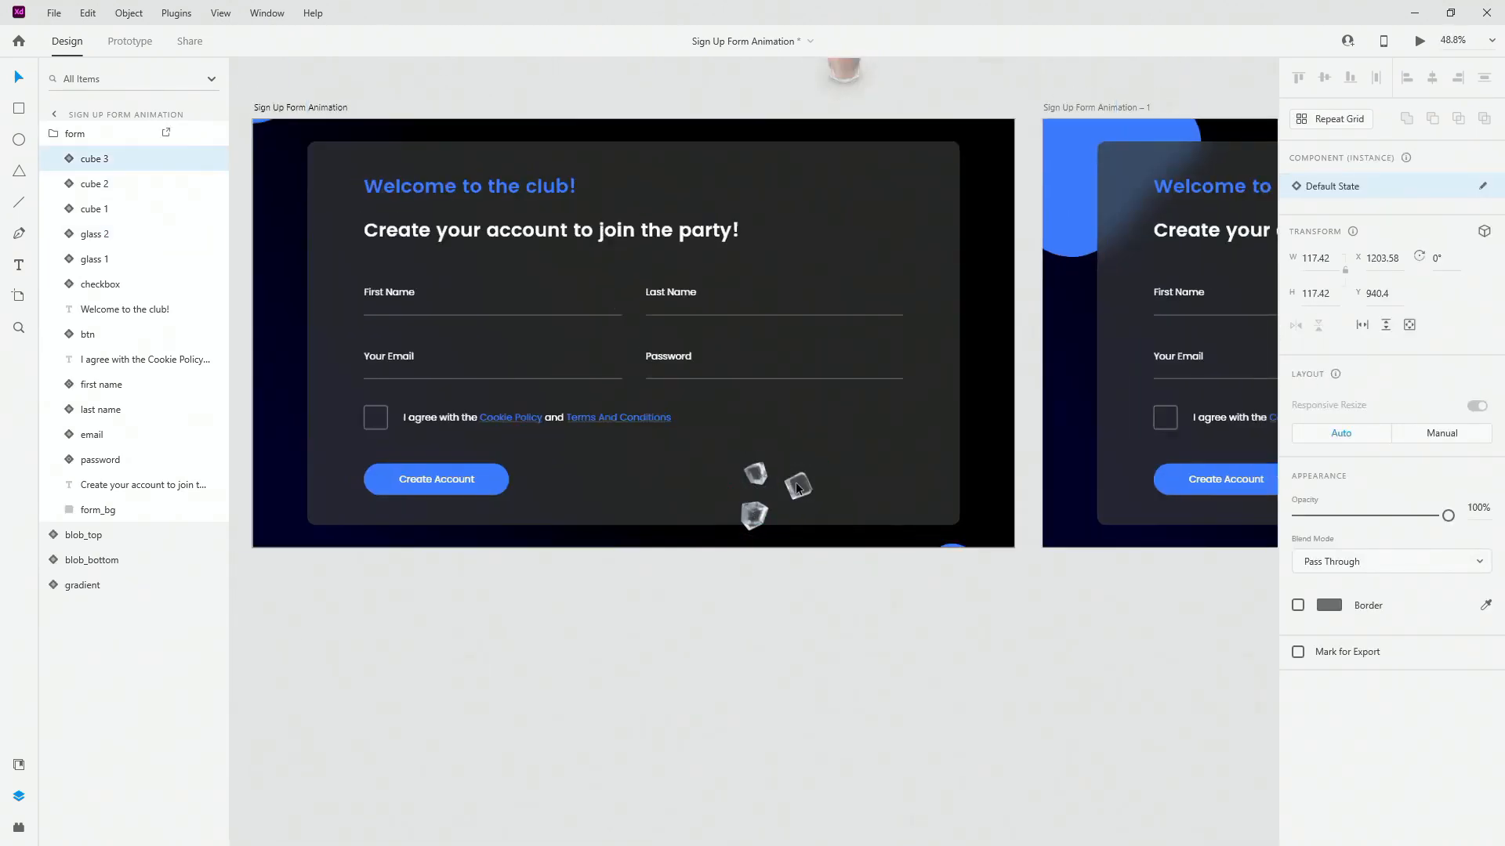
pyautogui.keyDown('ctrl'); pyautogui.scroll(-2, 788, 478); pyautogui.keyUp('ctrl')
pyautogui.moveTo(759, 434); pyautogui.dragTo(737, 709)
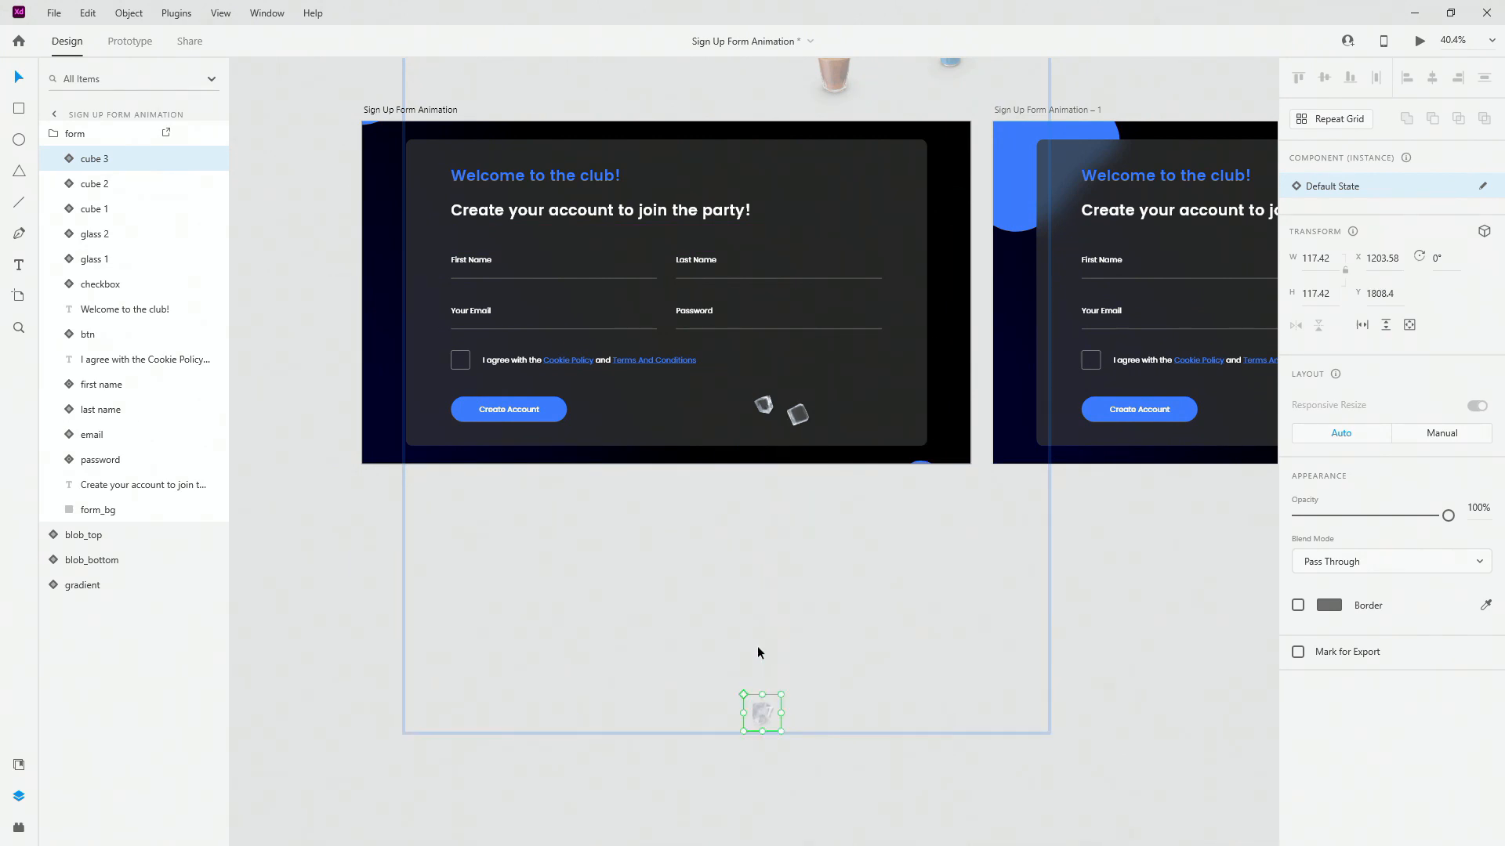
pyautogui.moveTo(798, 413); pyautogui.dragTo(787, 624)
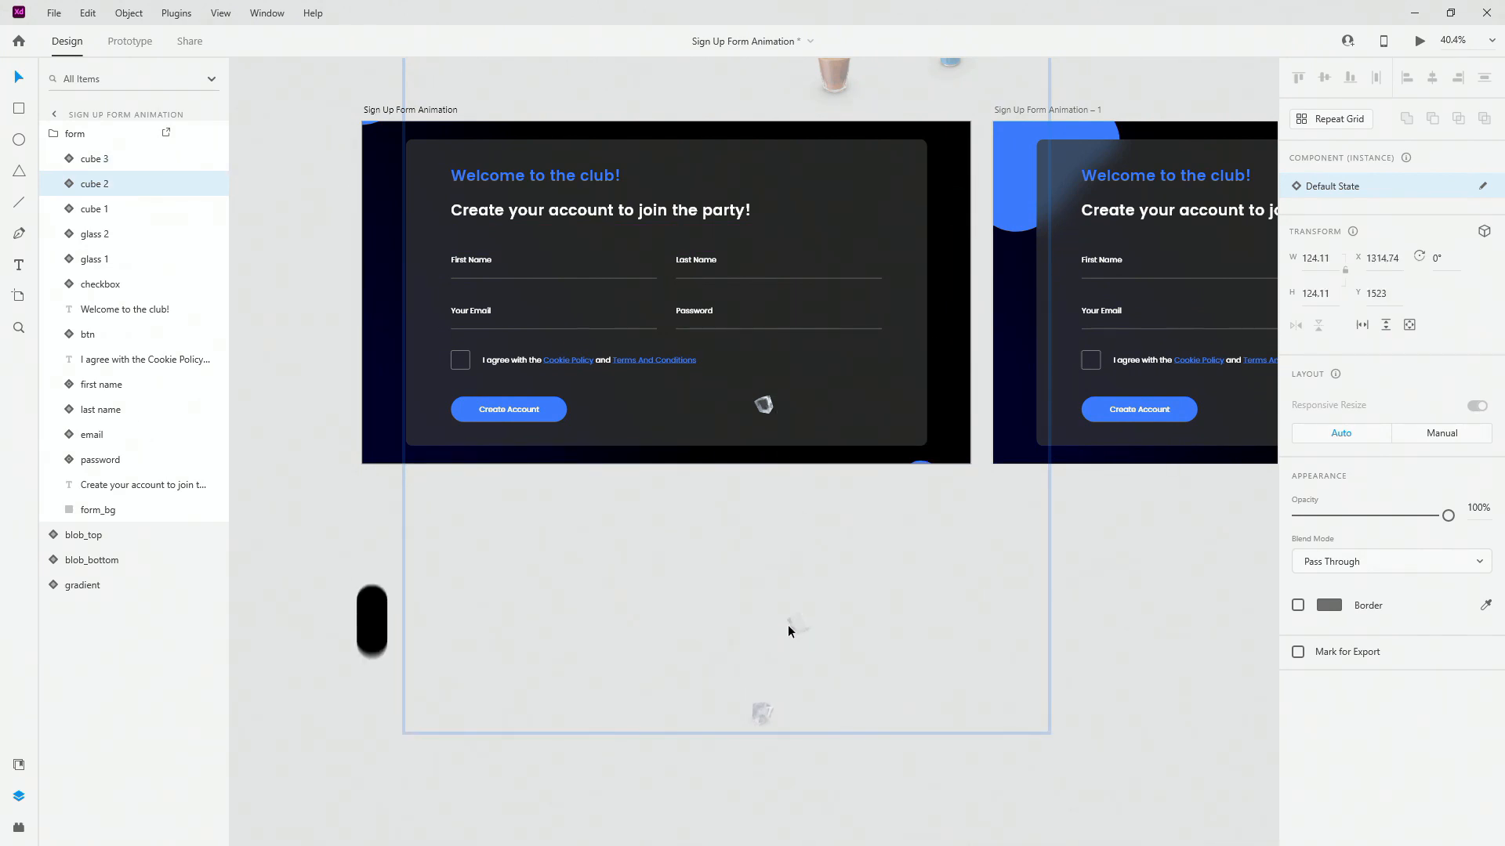
pyautogui.moveTo(764, 404); pyautogui.dragTo(750, 542)
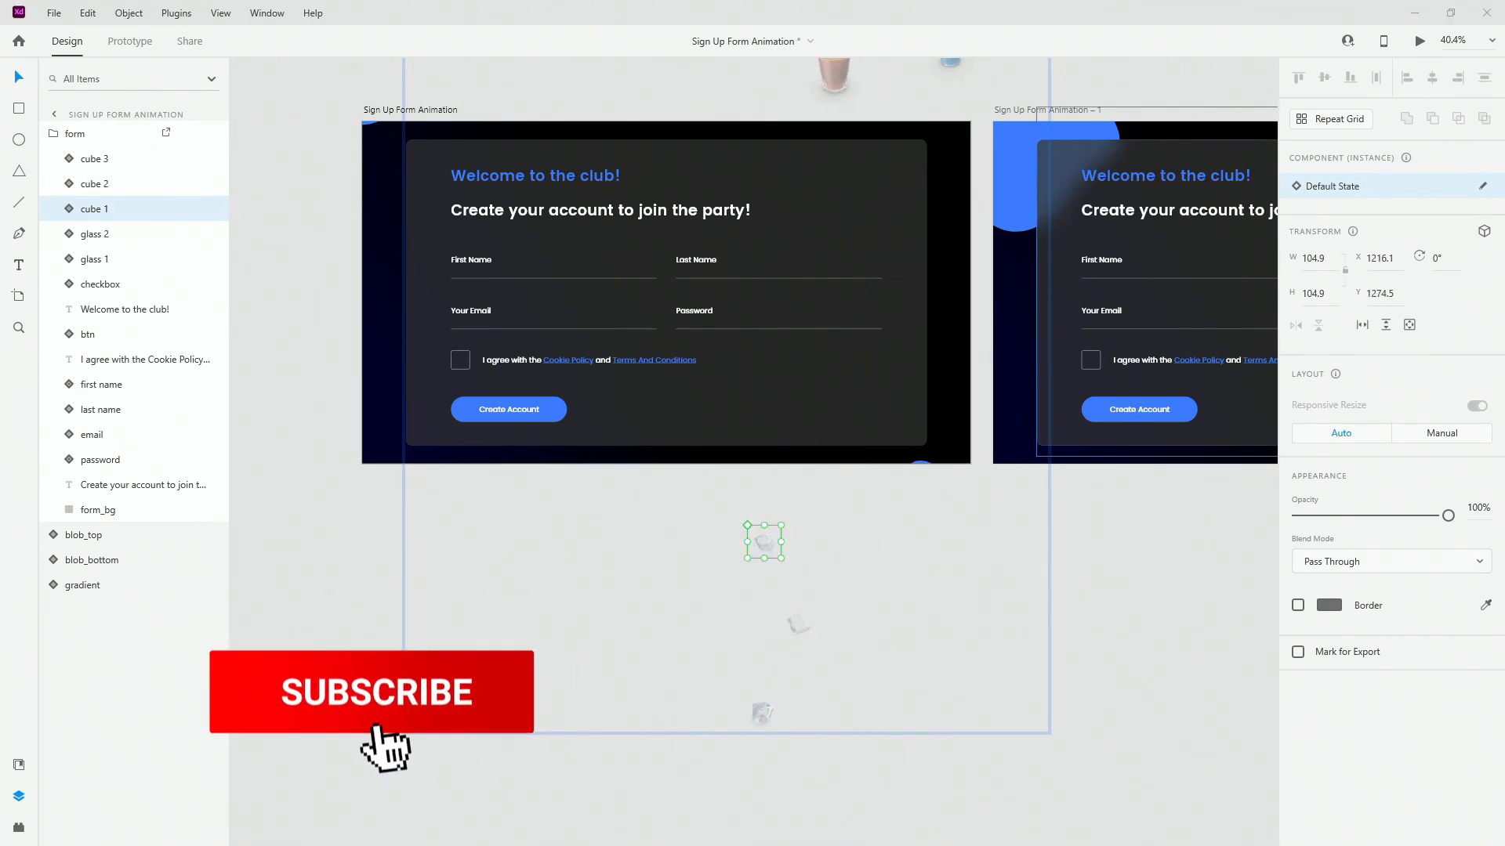
pyautogui.scroll(1, 443, 375)
pyautogui.scroll(4, 443, 374)
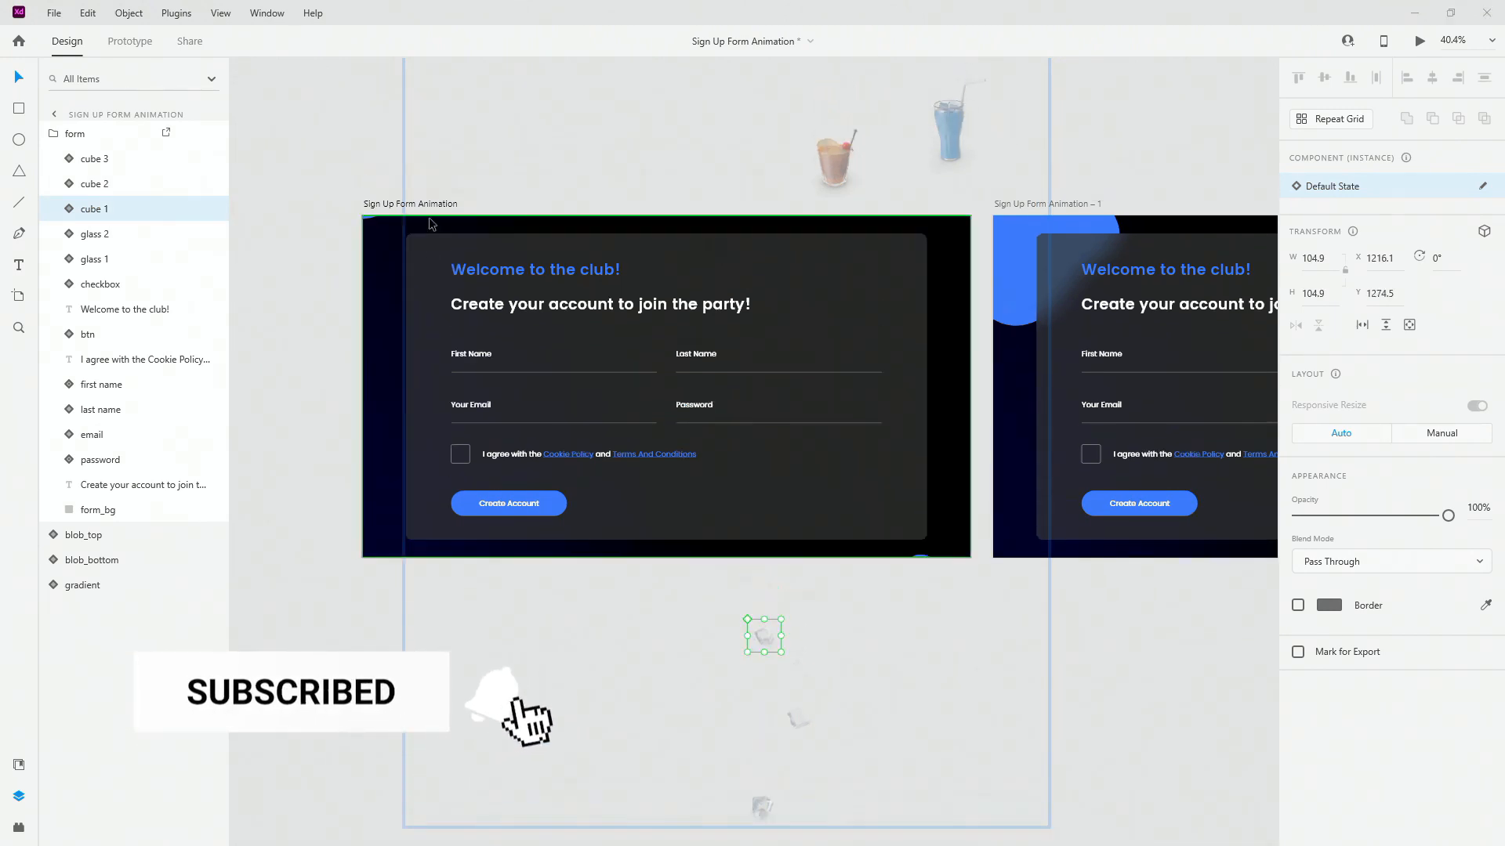
# Move both headings on the first artboard up 40 px to Y 93 and set their opacity to 0%
pyautogui.click(541, 275)
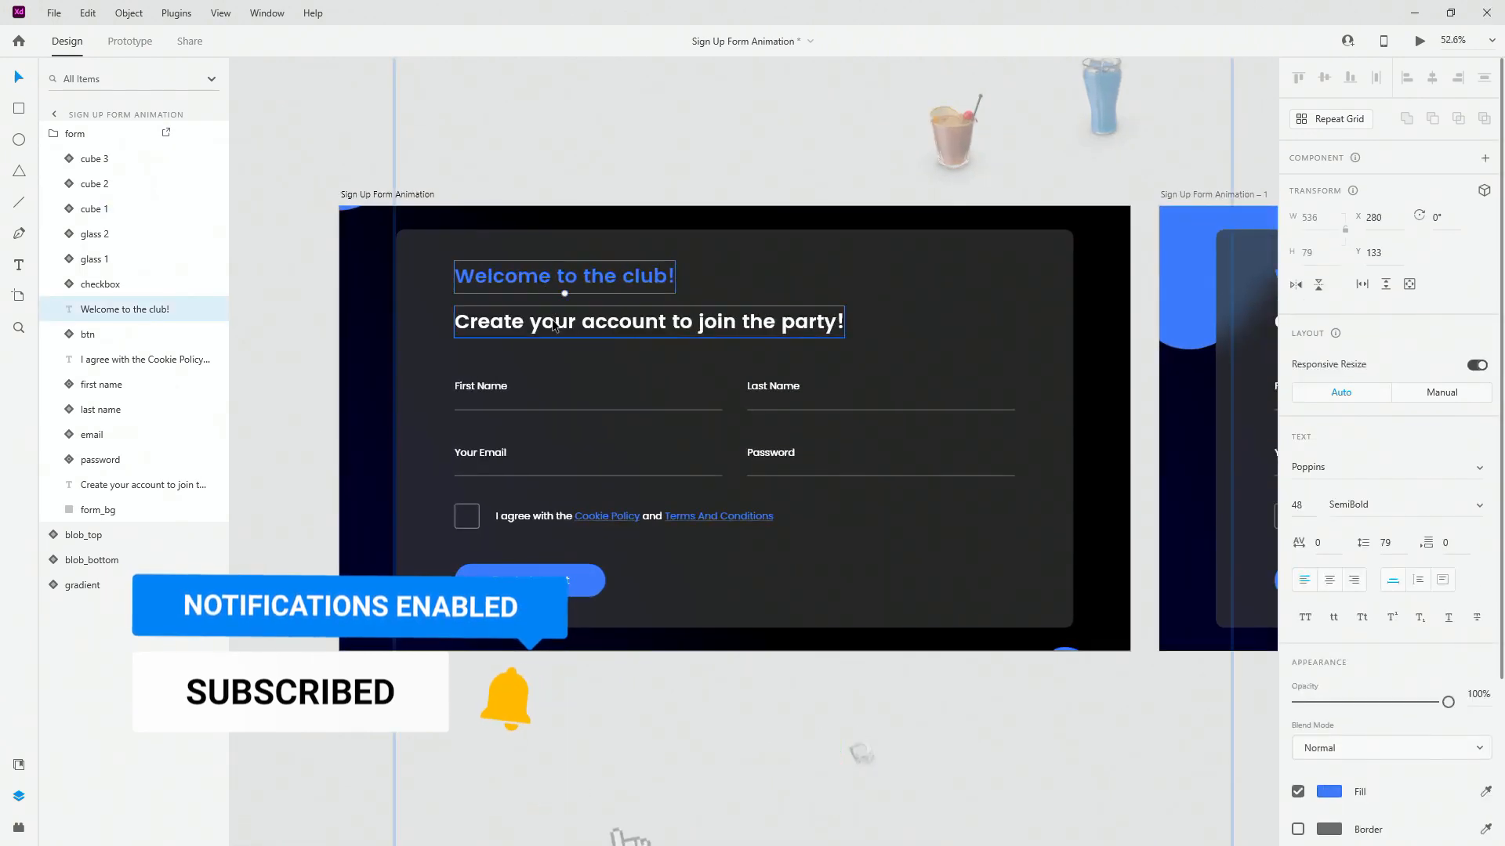
pyautogui.keyDown('shift'); pyautogui.click(554, 328); pyautogui.keyUp('shift')
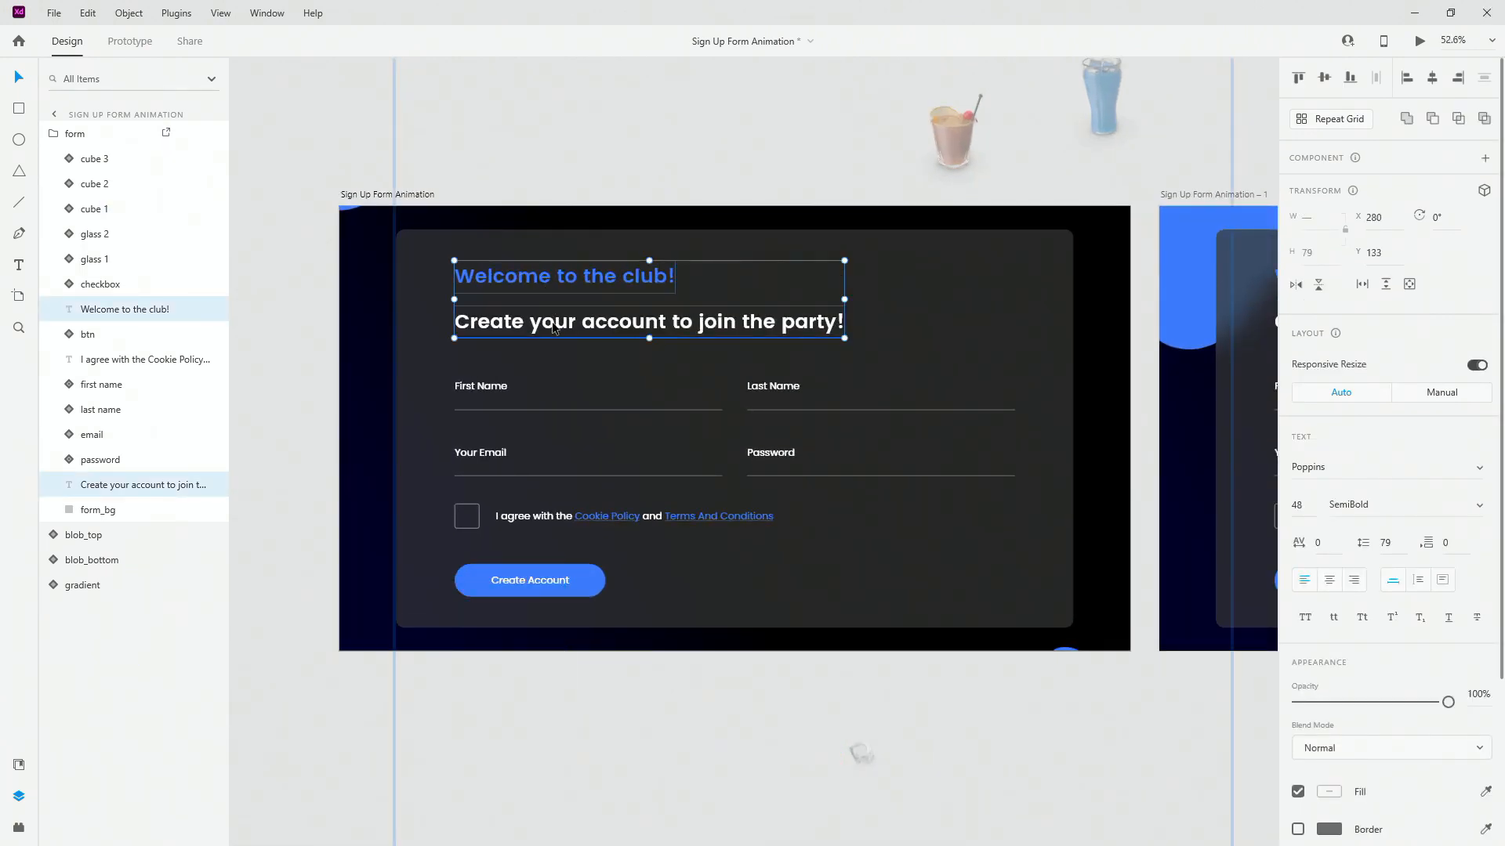
pyautogui.moveTo(554, 328); pyautogui.dragTo(552, 323)
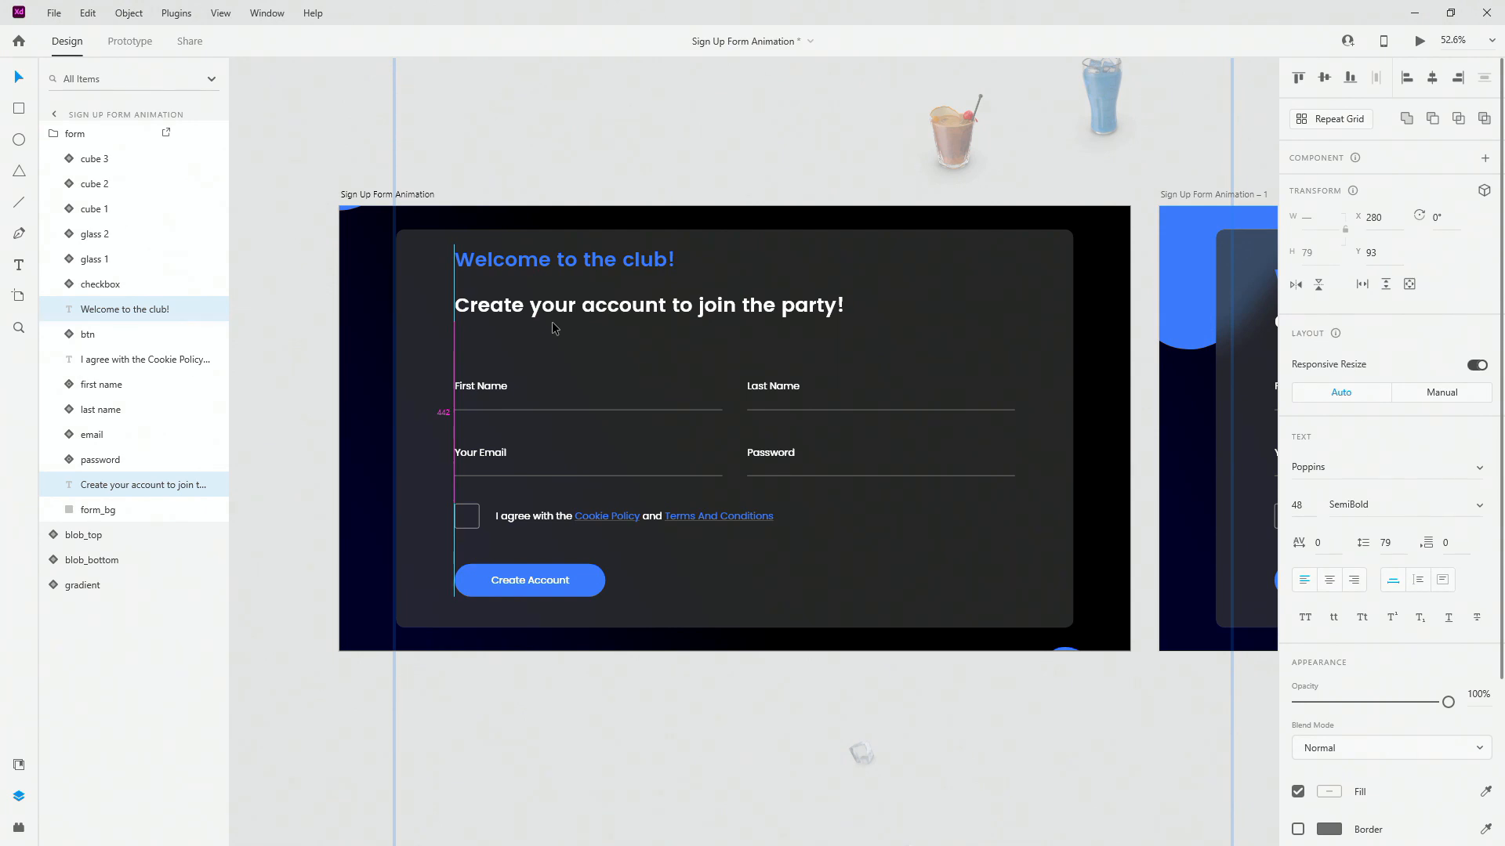
pyautogui.press('0')
pyautogui.press('0')
# Move the first name, last name, email and password fields down 40 px, with the upper row at Y 456, and set their opacity to 0%
pyautogui.click(505, 394)
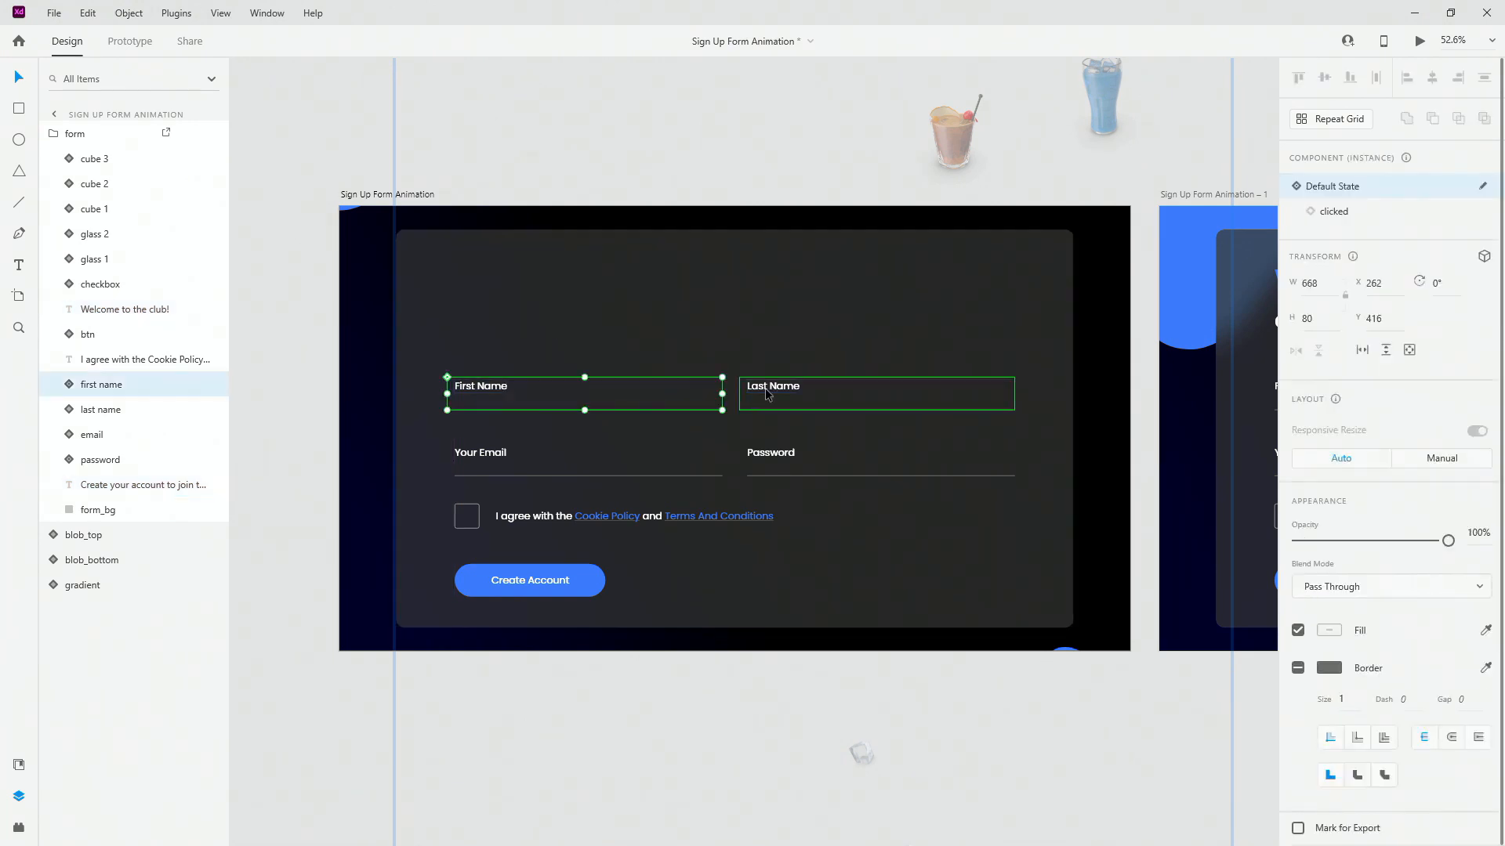
pyautogui.keyDown('shift'); pyautogui.click(765, 388); pyautogui.keyUp('shift')
pyautogui.keyDown('shift'); pyautogui.click(765, 457); pyautogui.keyUp('shift')
pyautogui.keyDown('shift'); pyautogui.click(596, 461); pyautogui.keyUp('shift')
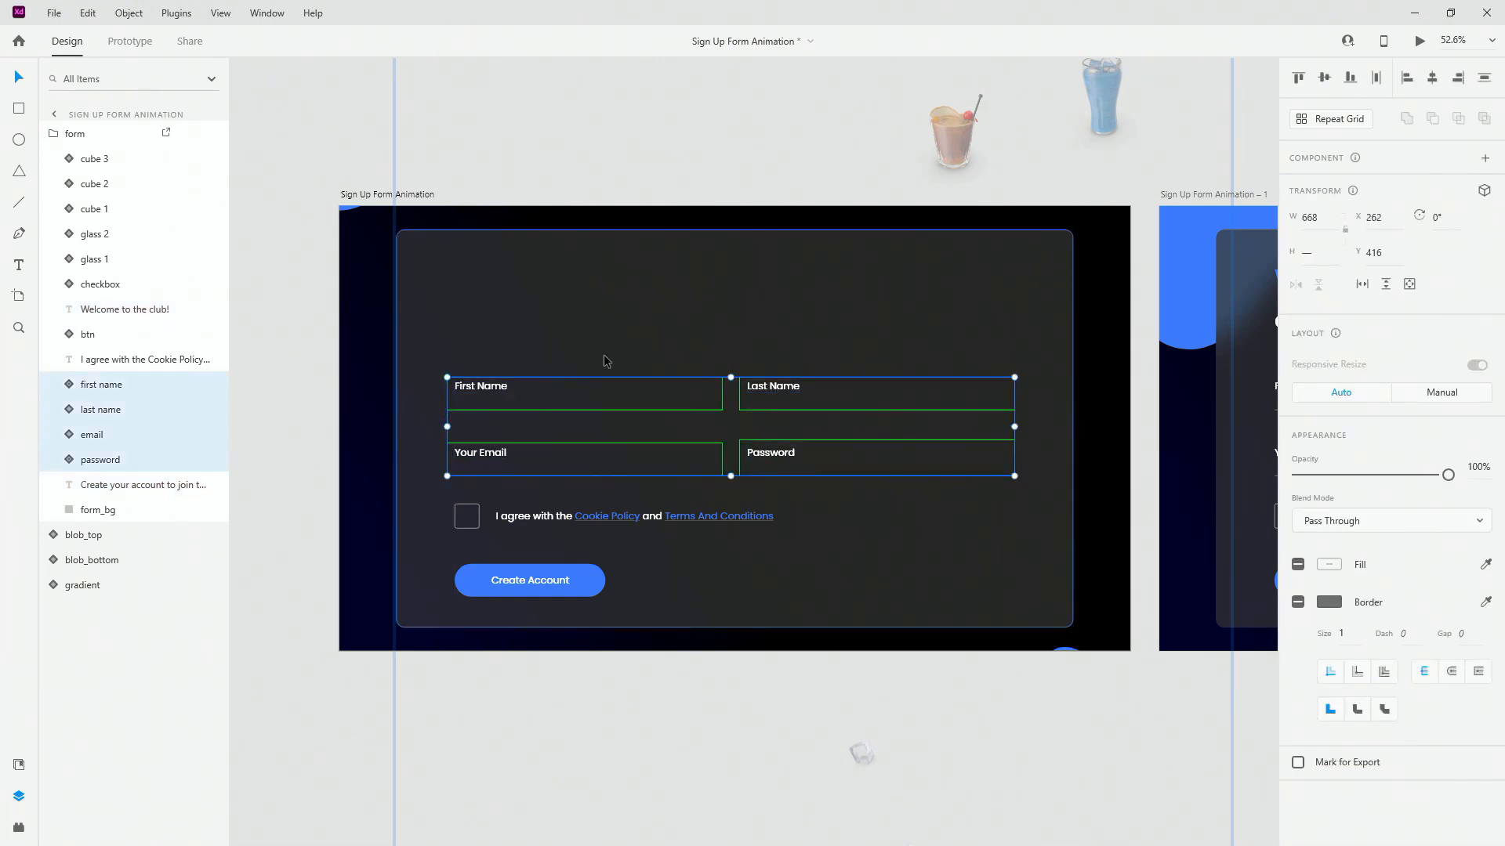
pyautogui.hotkey('shift', 'Down')
pyautogui.hotkey('shift', 'Down')
pyautogui.hotkey('shift', 'Down')
pyautogui.hotkey('shift', 'Down')
pyautogui.press('0')
pyautogui.press('0')
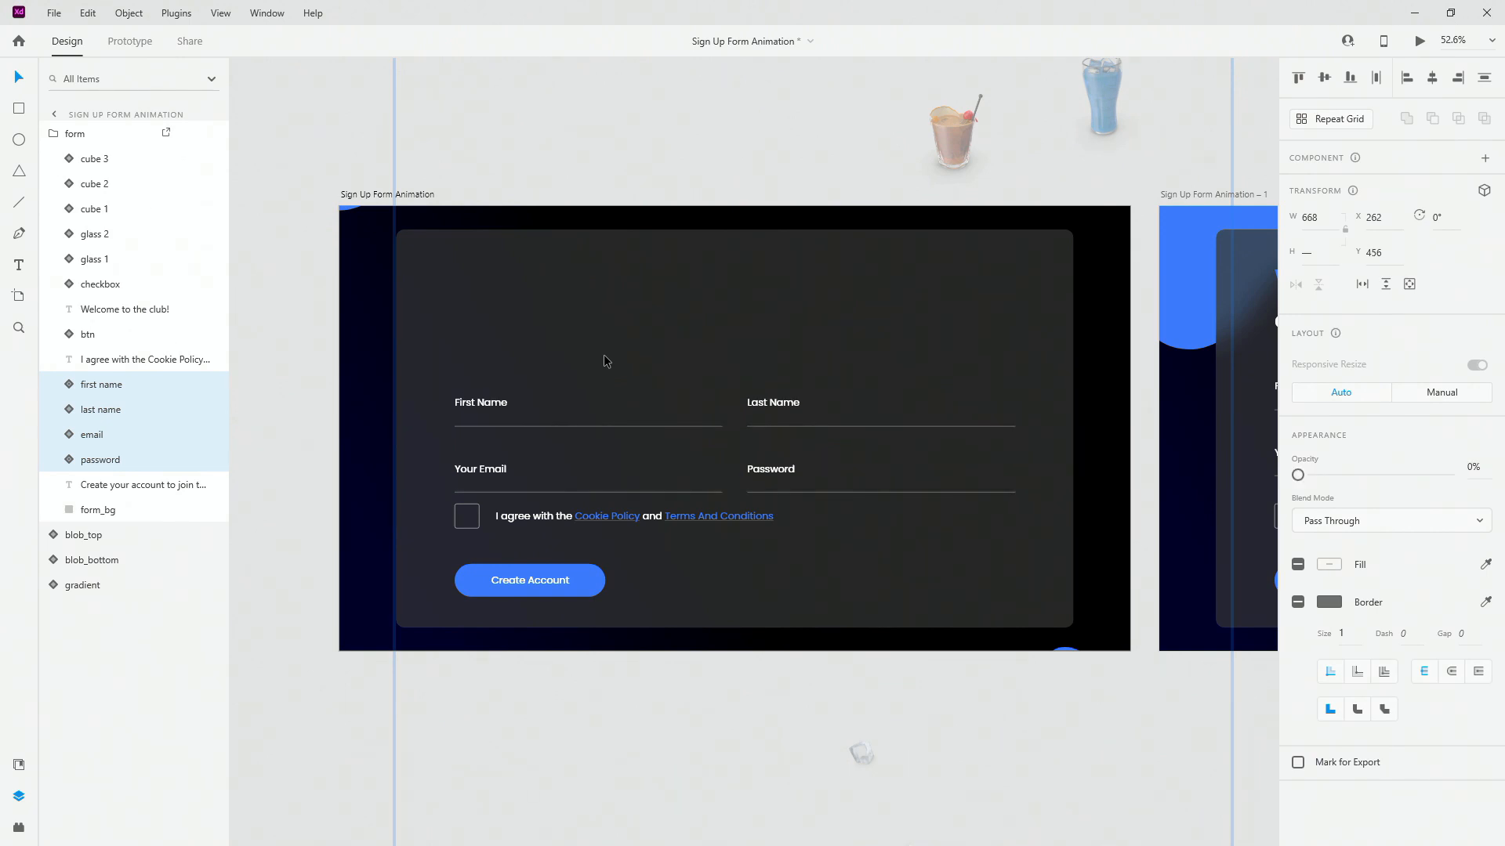
# Move the checkbox and its agreement text down 40 px, to Y 763 for the checkbox, and set their opacity to 0%
pyautogui.click(499, 516)
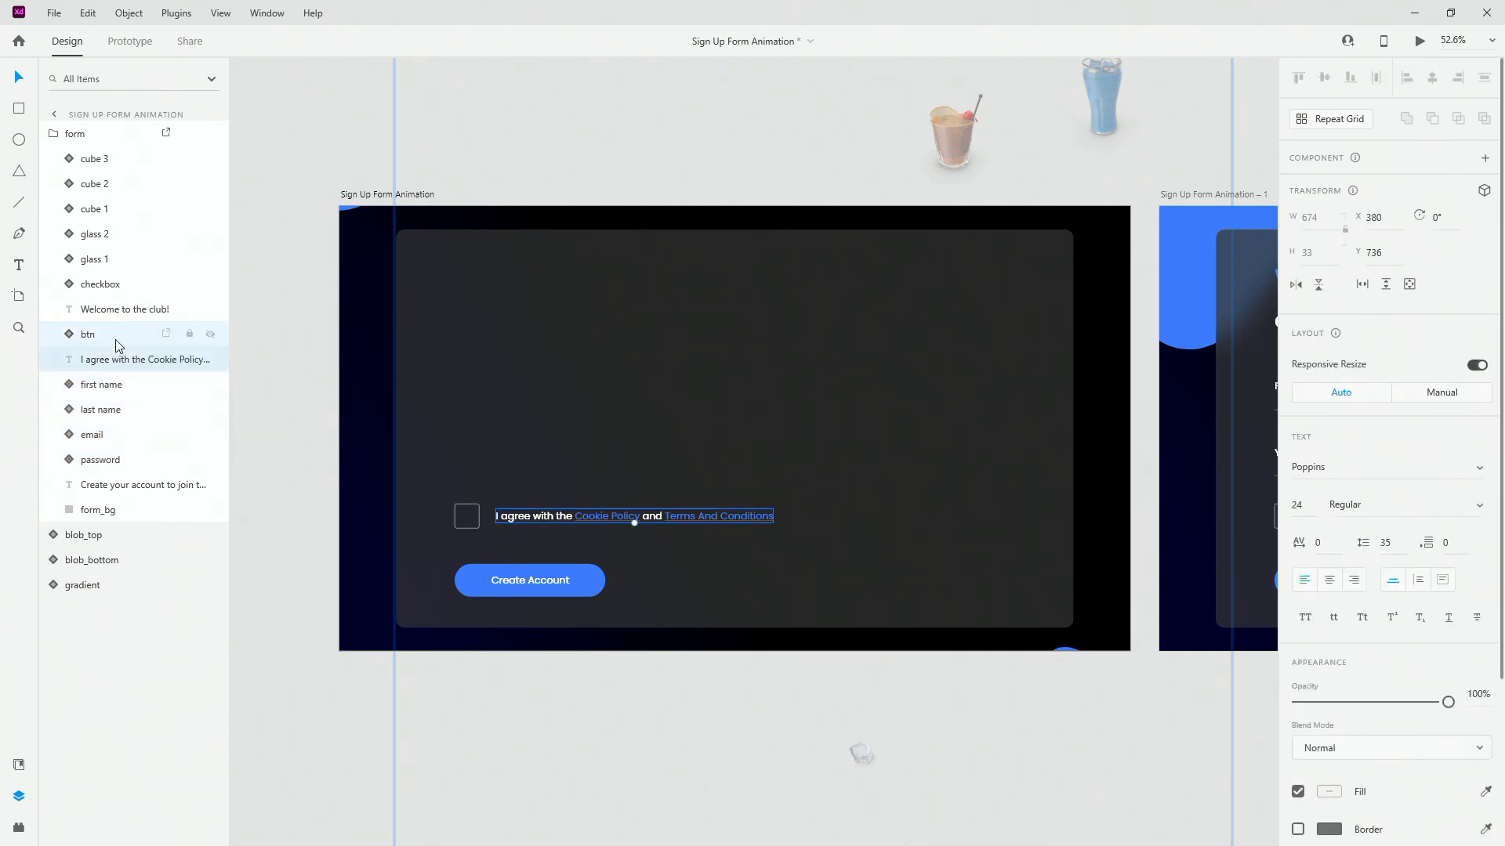
pyautogui.keyDown('ctrl'); pyautogui.click(124, 286); pyautogui.keyUp('ctrl')
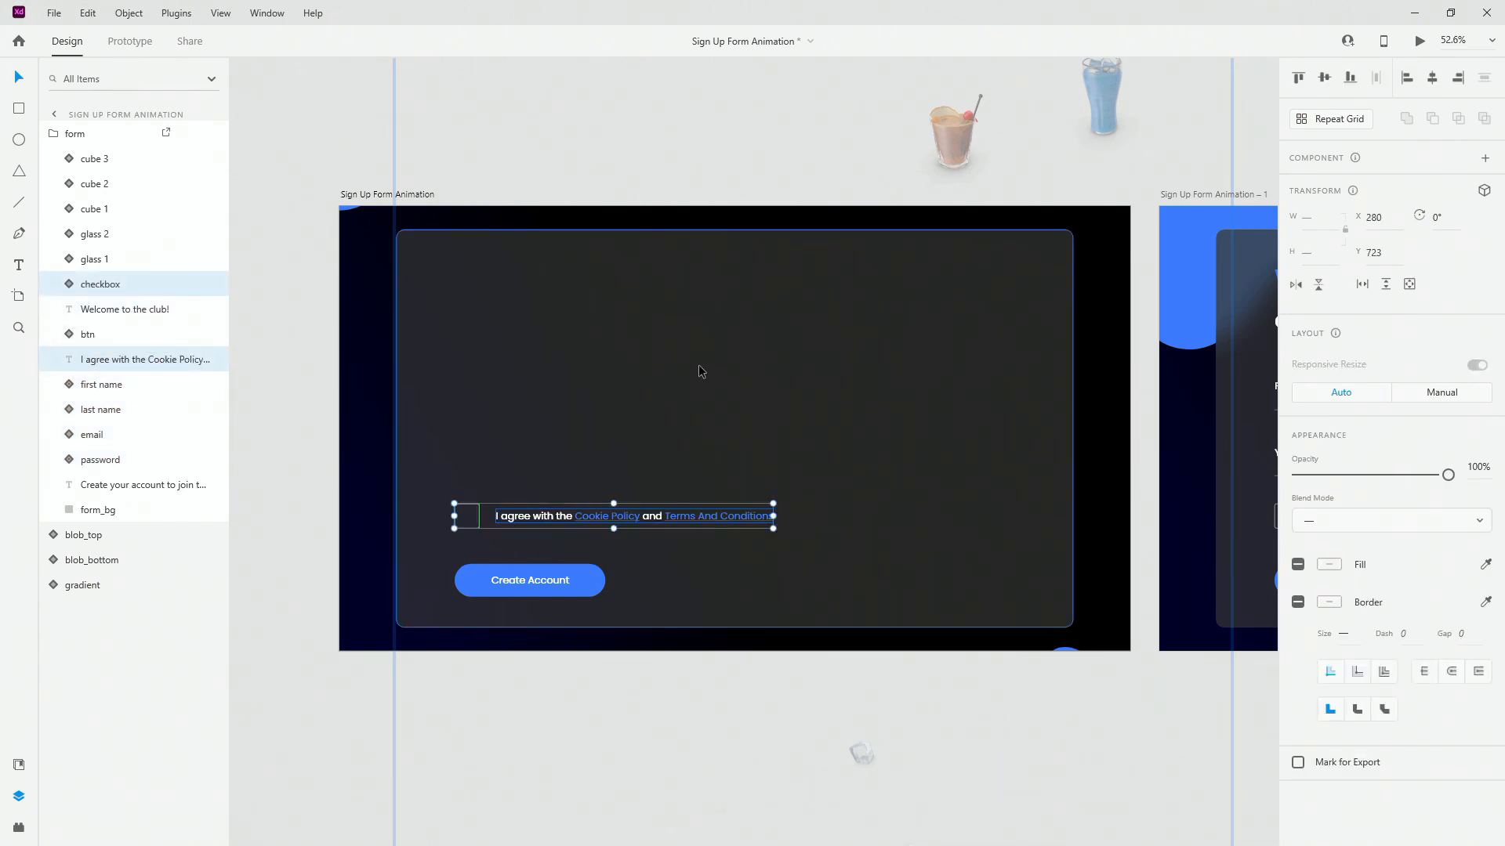
pyautogui.hotkey('shift', 'Down')
pyautogui.hotkey('shift', 'Down')
pyautogui.hotkey('shift', 'Down')
pyautogui.hotkey('shift', 'Down')
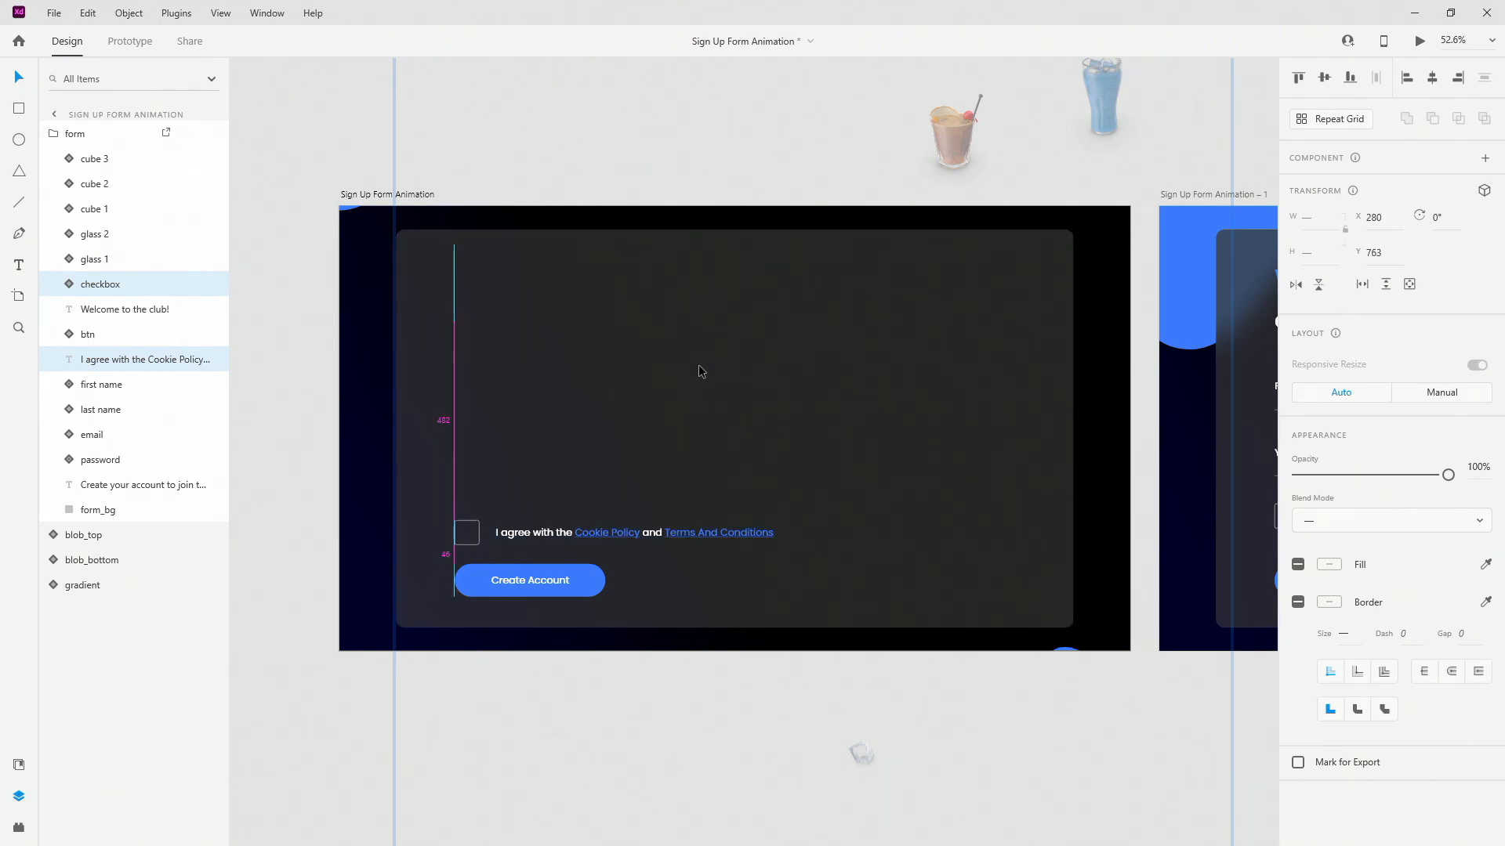
pyautogui.press('0')
pyautogui.press('0')
# Move the Create Account button down 40 px to Y 909 and set its opacity to 0%
pyautogui.click(580, 590)
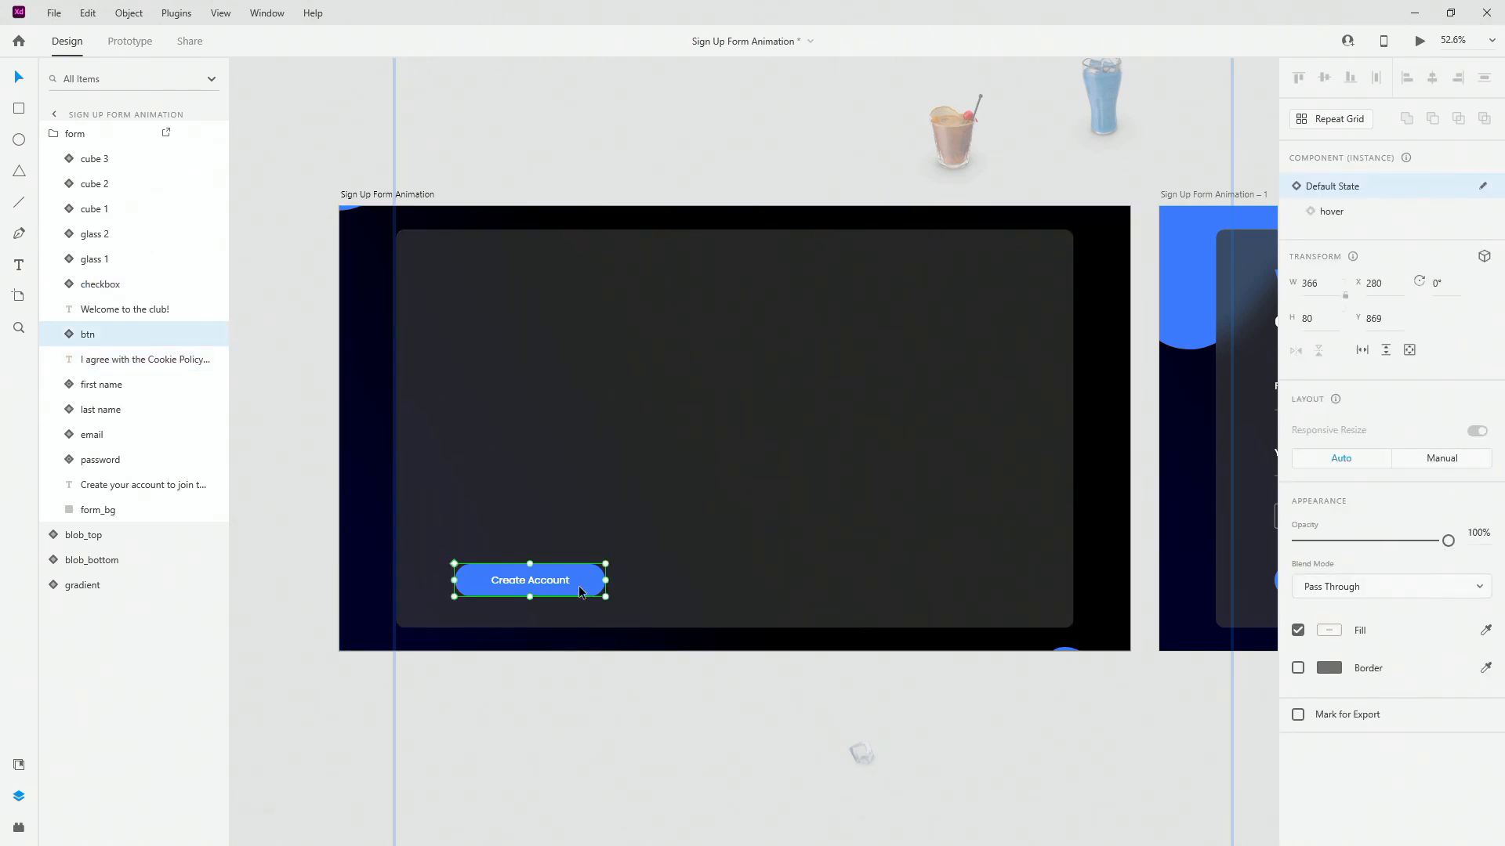
pyautogui.hotkey('shift', 'Down')
pyautogui.hotkey('shift', 'Down')
pyautogui.hotkey('shift', 'Down')
pyautogui.hotkey('shift', 'Down')
pyautogui.press('0')
pyautogui.press('0')
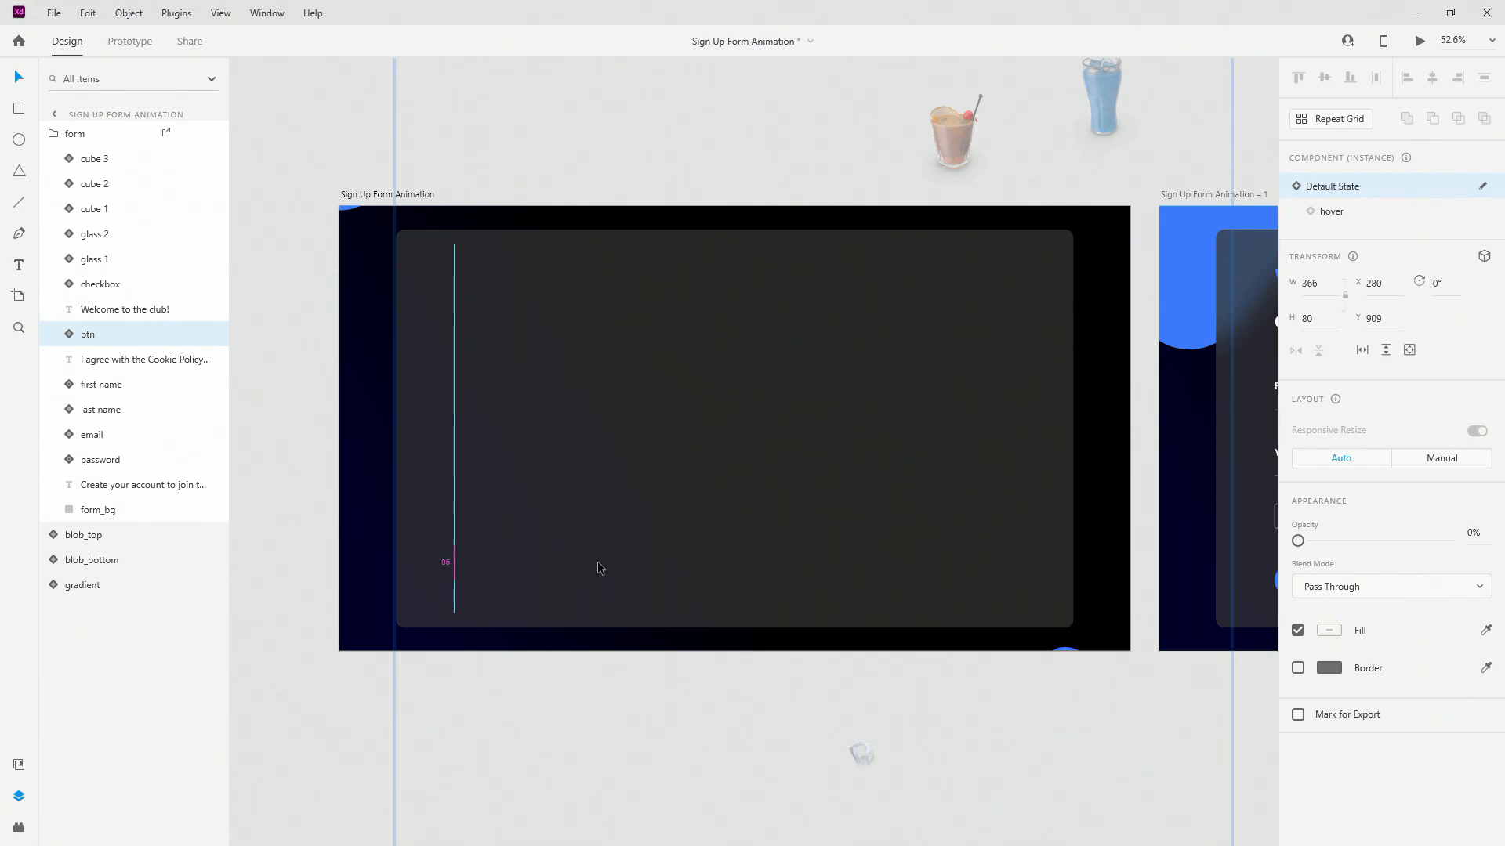
# Shrink form_bg around its centre to about 1434 × 843 and set its opacity to 20%
pyautogui.click(678, 485)
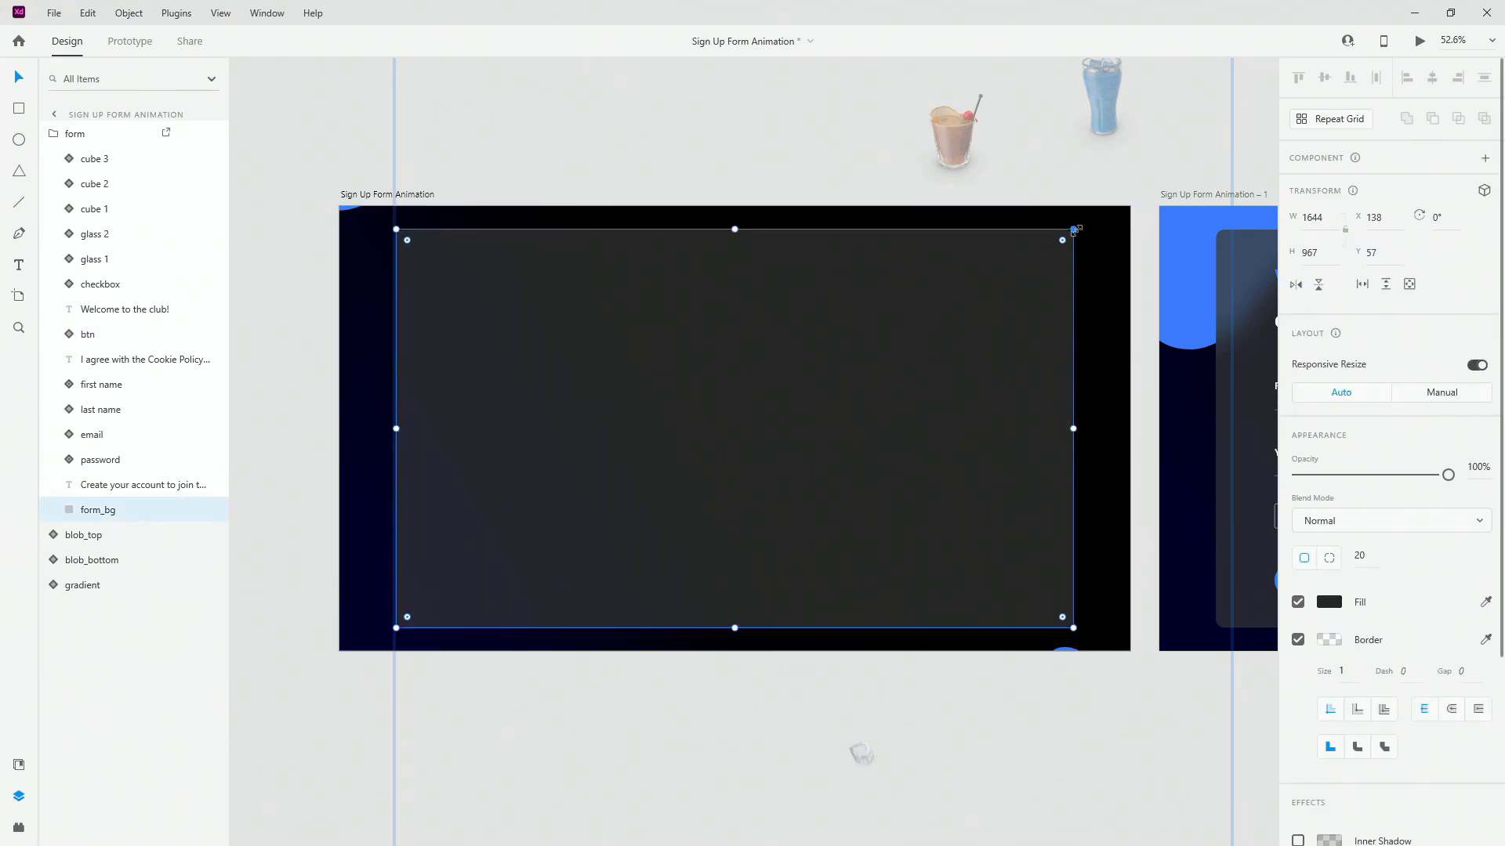
pyautogui.moveTo(1075, 230); pyautogui.dragTo(1029, 254)
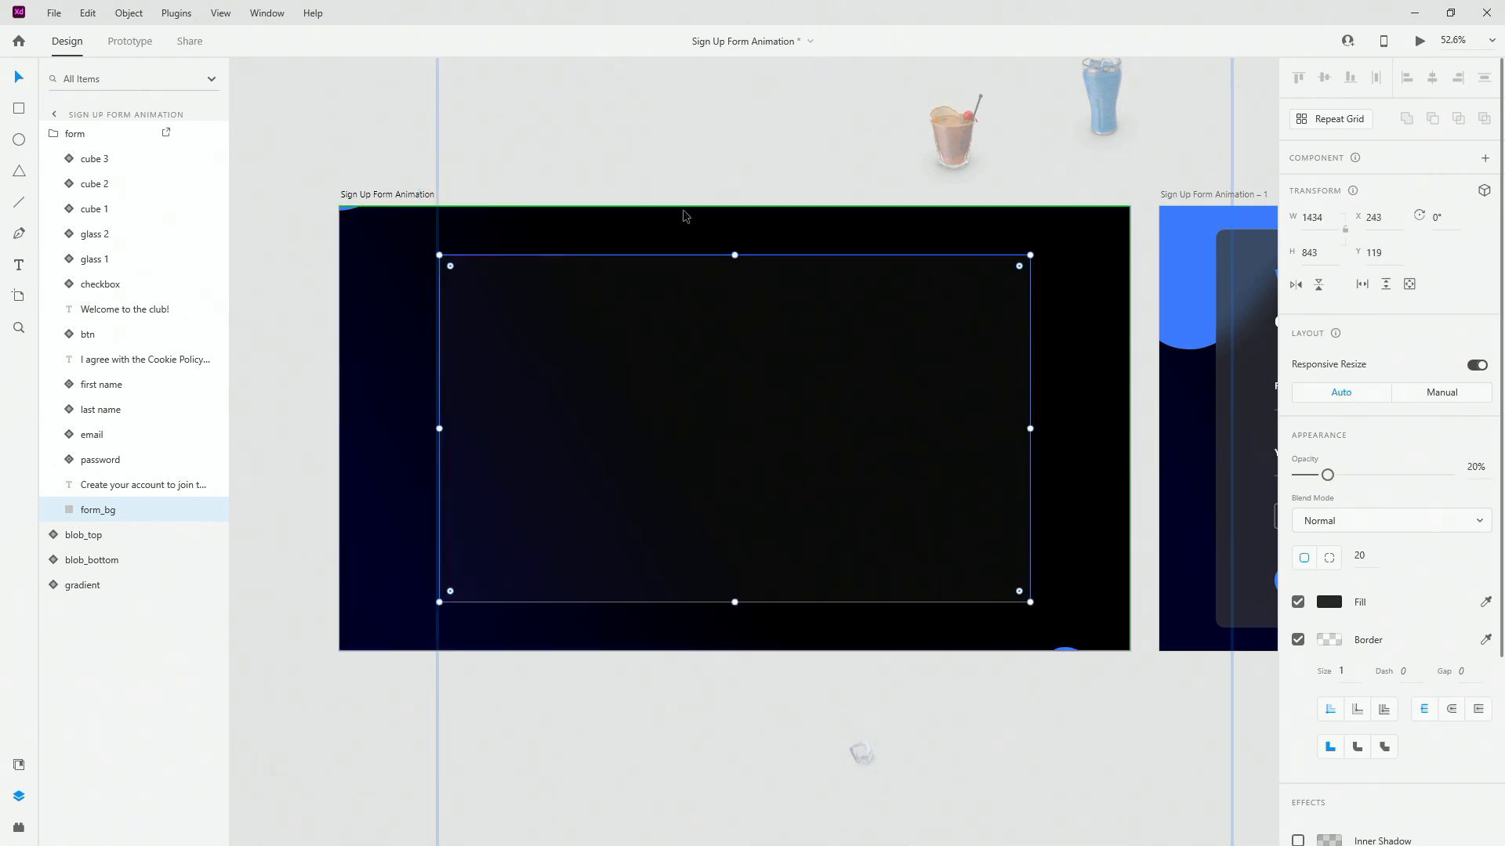
pyautogui.click(353, 130)
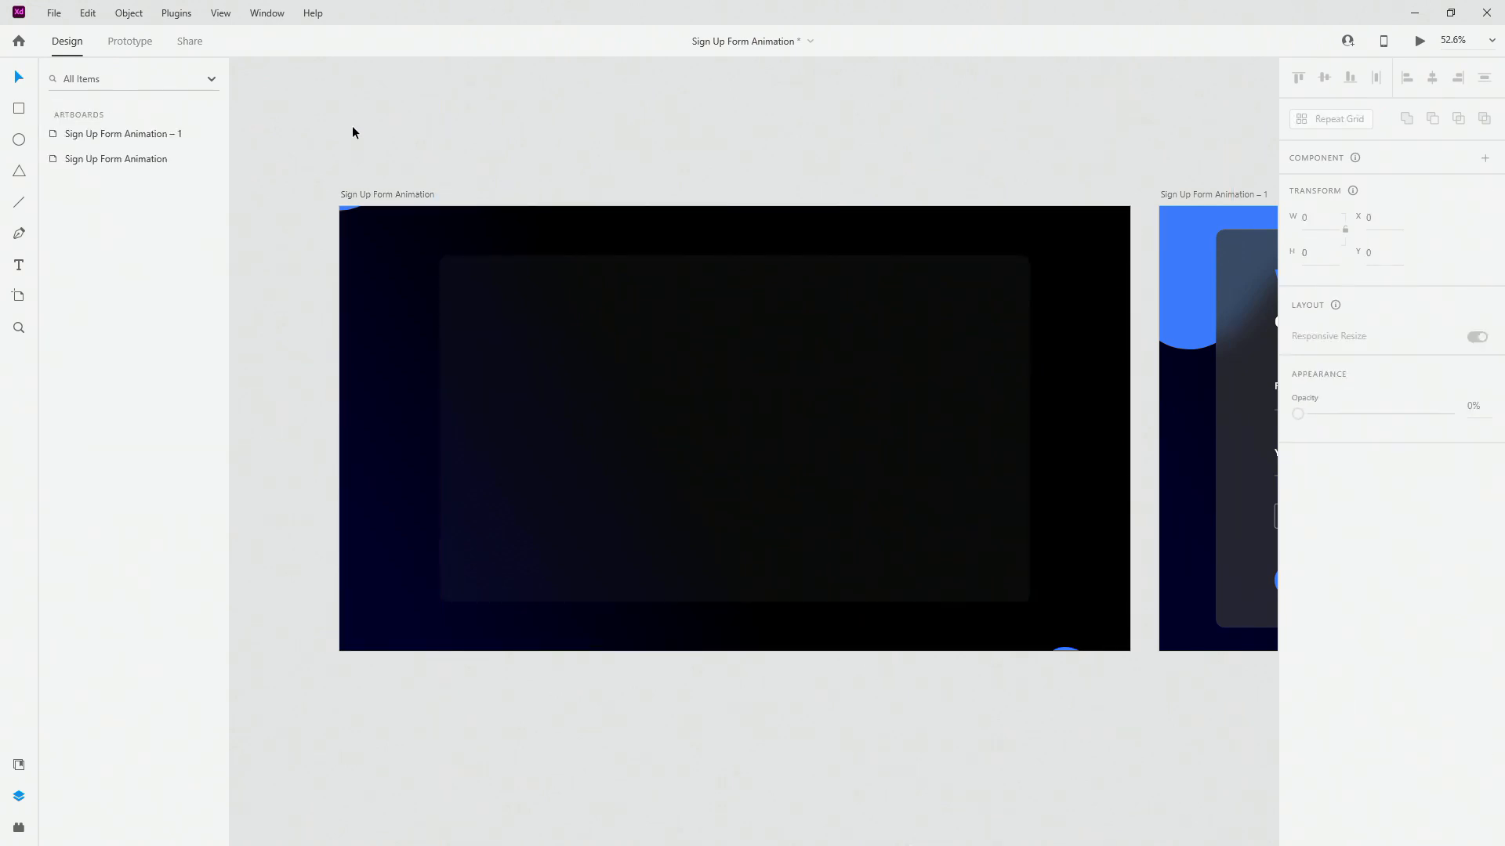
# Link the first artboard to Sign Up Form Animation – 1 in the prototype, using a Time trigger with a 2 s delay
pyautogui.click(395, 190)
pyautogui.scroll(-2, 322, 189)
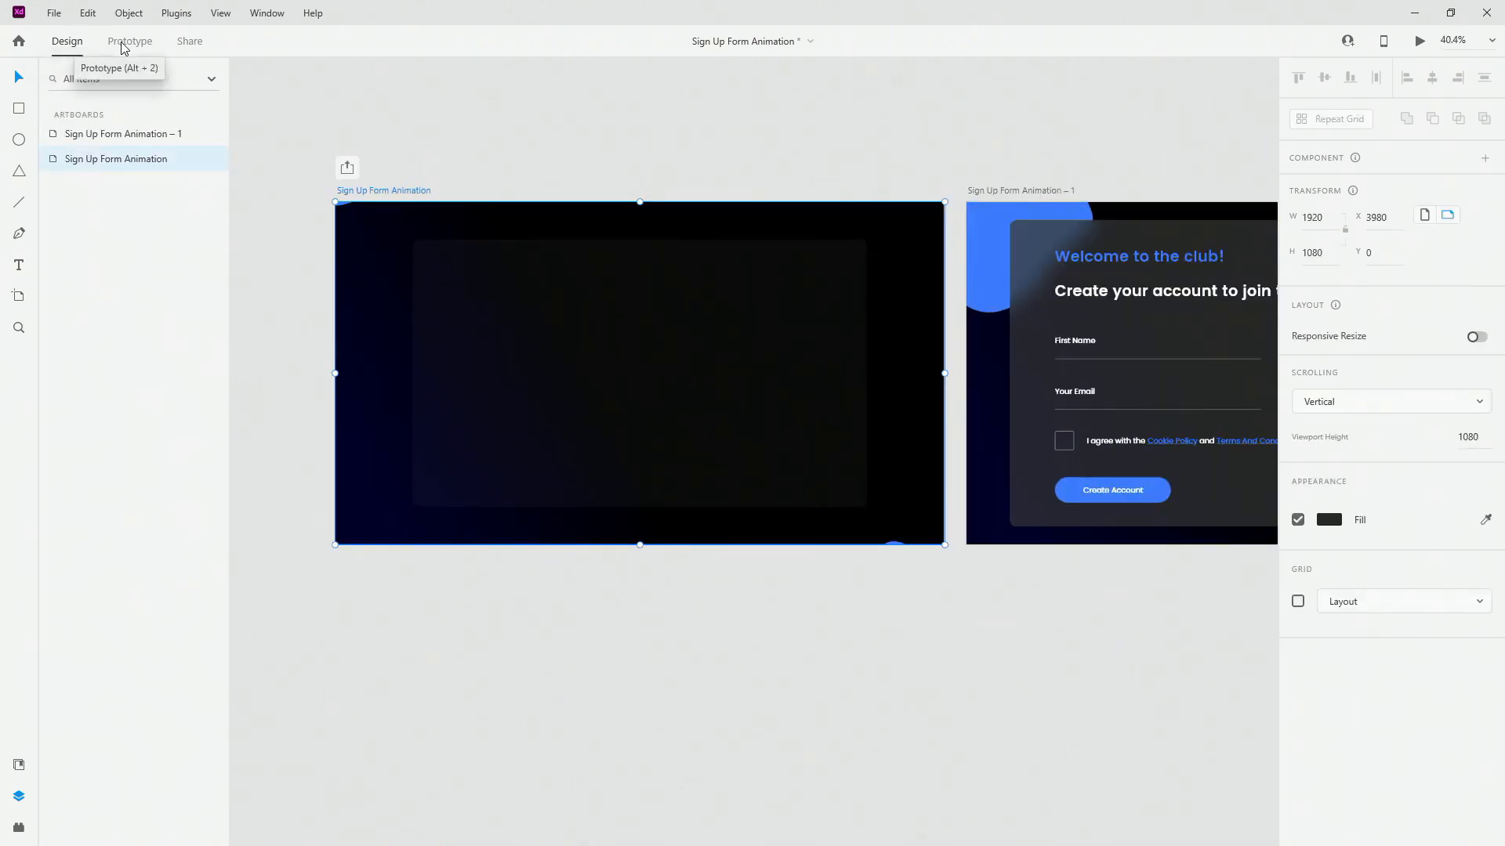
pyautogui.click(123, 43)
pyautogui.moveTo(944, 357); pyautogui.dragTo(1048, 401)
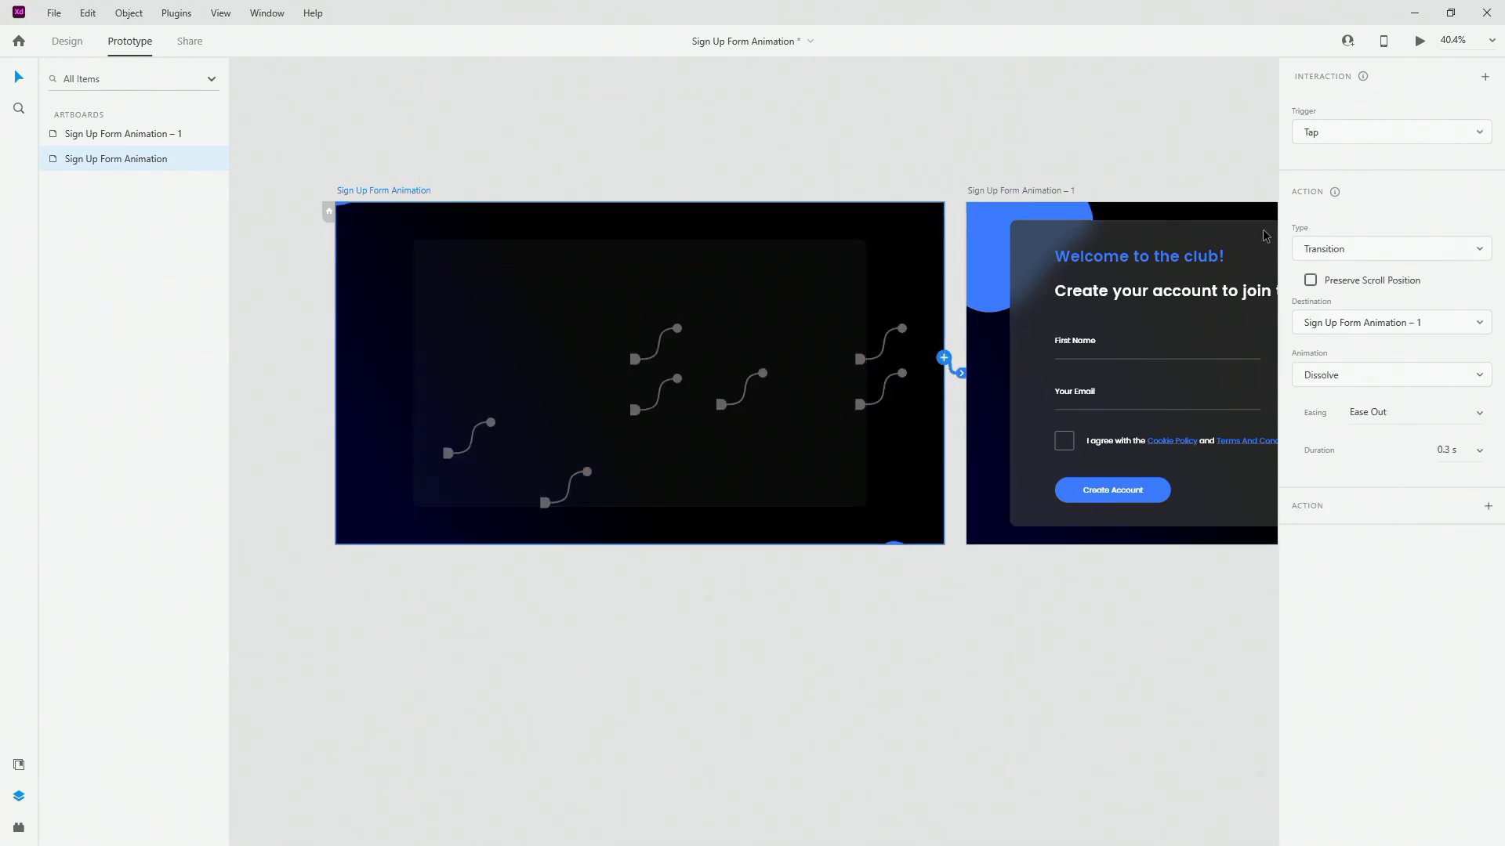
pyautogui.click(1356, 133)
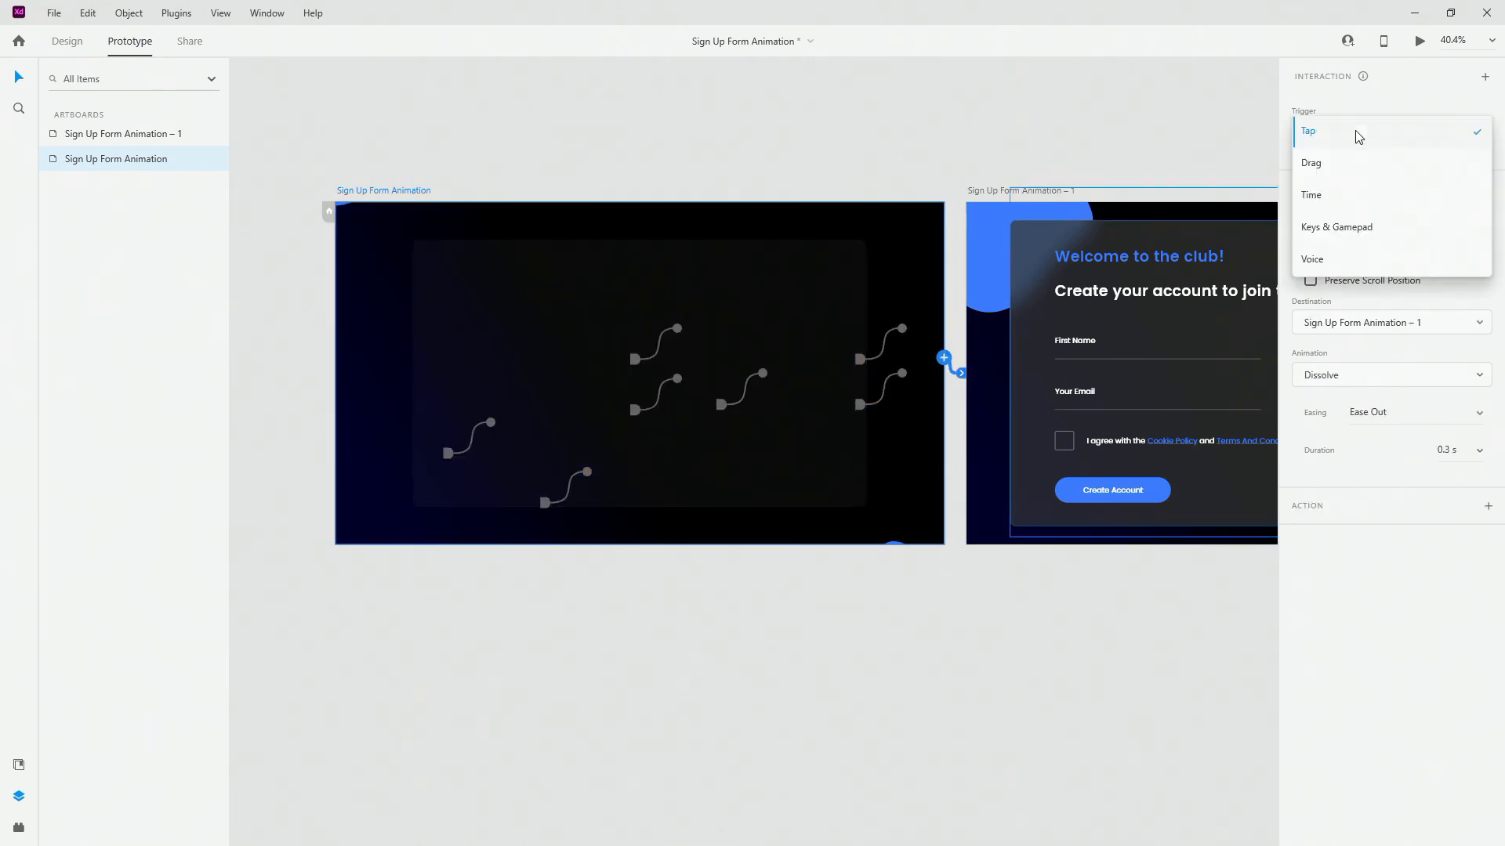
pyautogui.click(1335, 202)
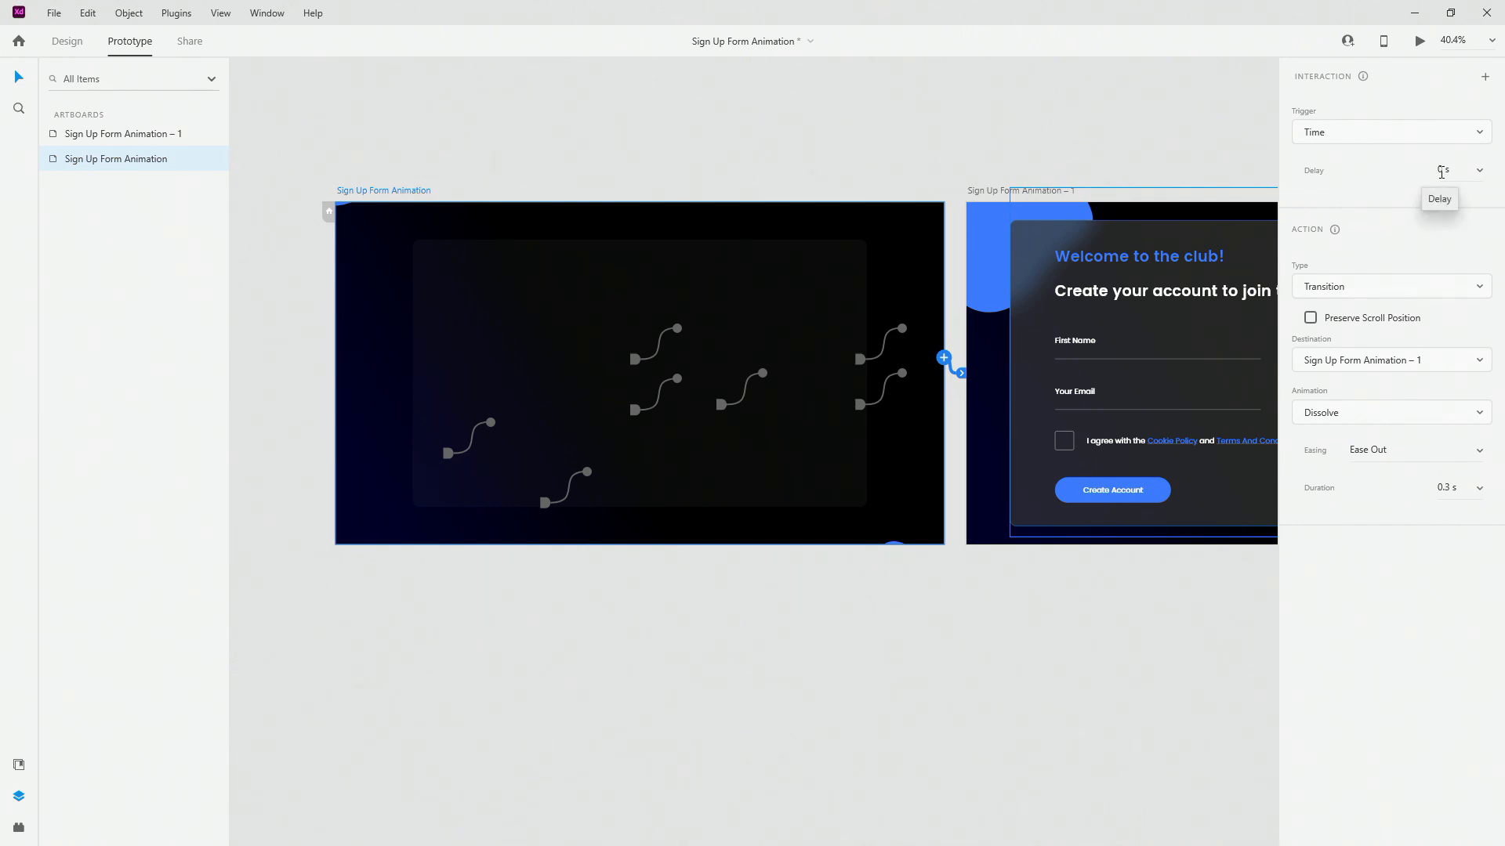
pyautogui.click(1441, 171)
pyautogui.write('2')
pyautogui.press('Return')
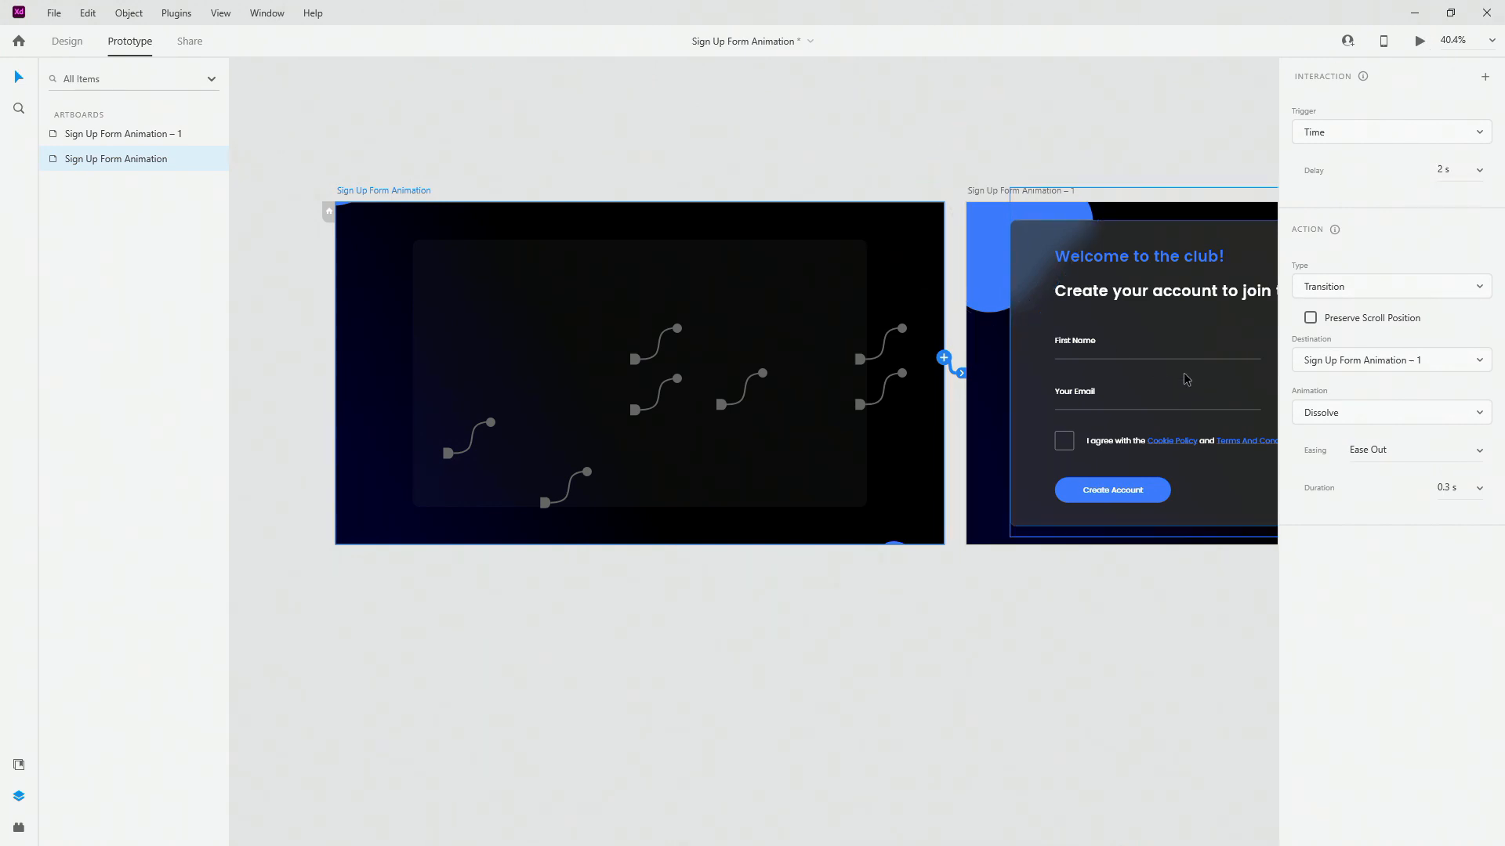
# Set the artboard link's action to Auto-Animate with a duration of 3 s
pyautogui.click(1369, 287)
pyautogui.click(1370, 321)
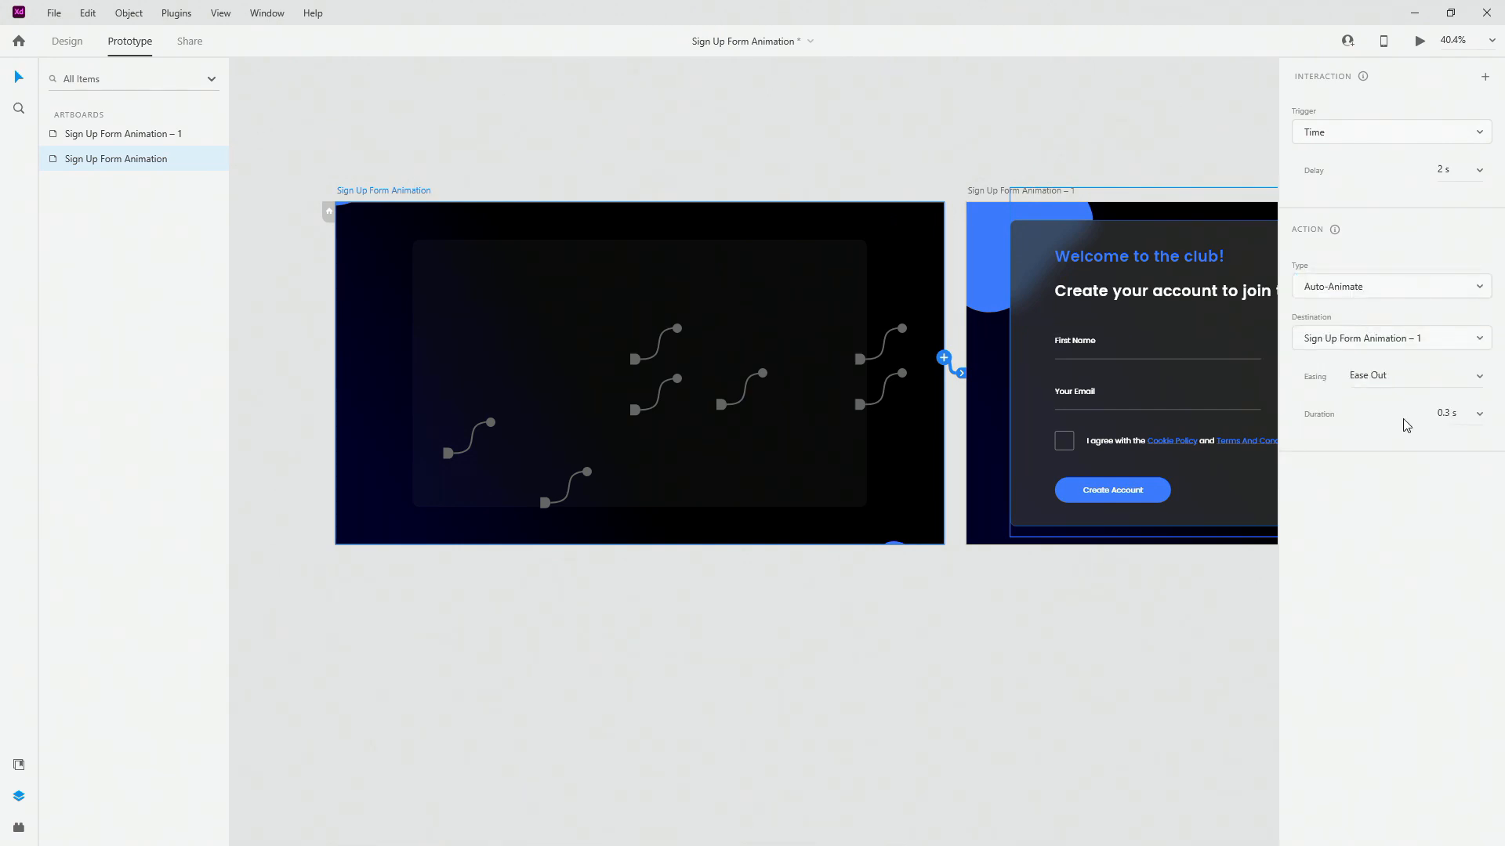
pyautogui.click(1453, 417)
pyautogui.write('3')
# Preview the entrance animation and test the click states of the four form fields and the agreement checkbox
pyautogui.scroll(-3, 439, 311)
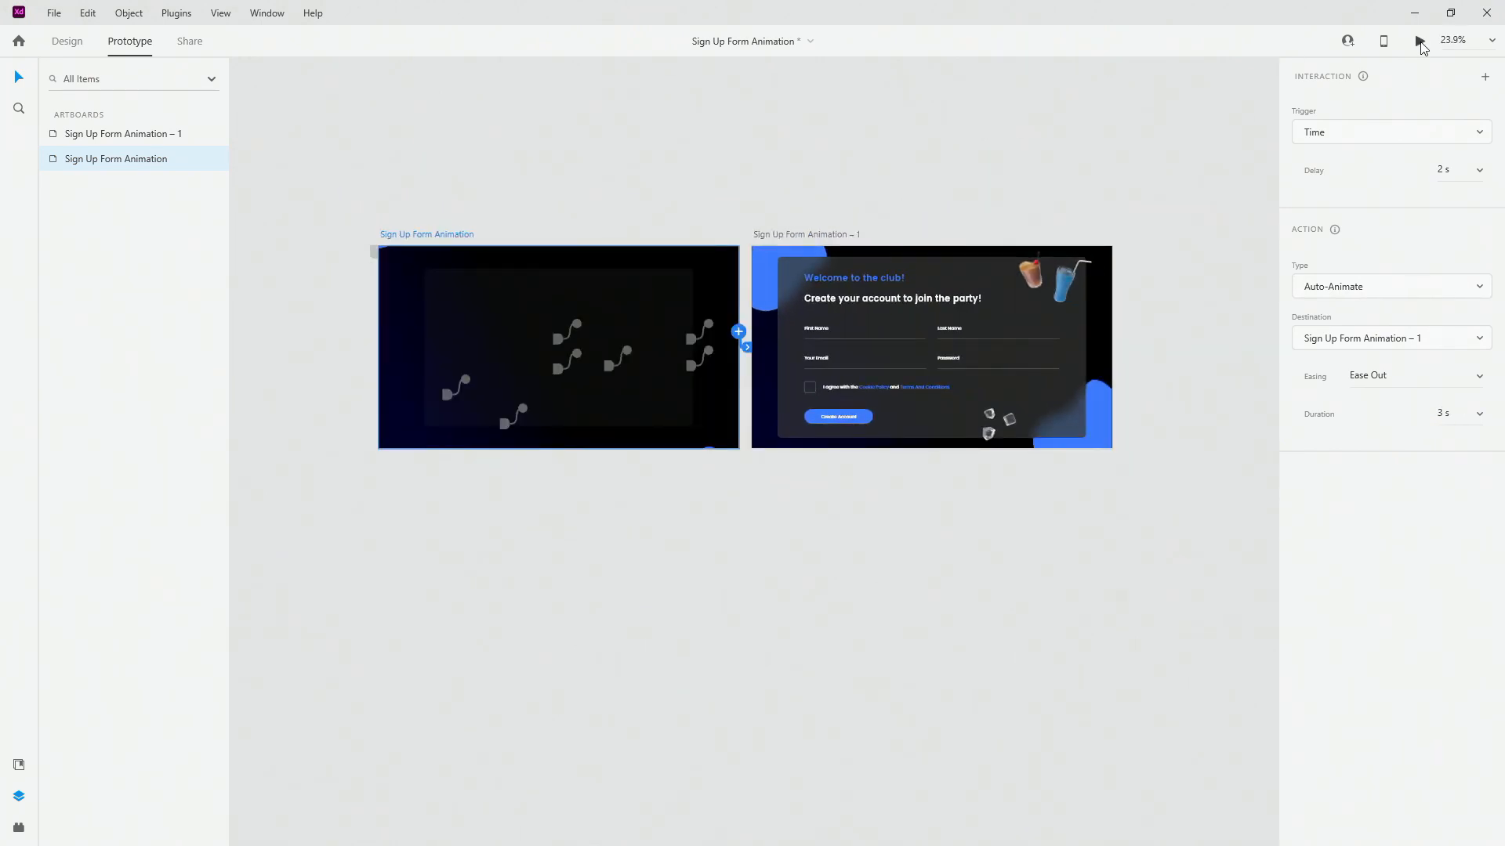
pyautogui.click(1420, 40)
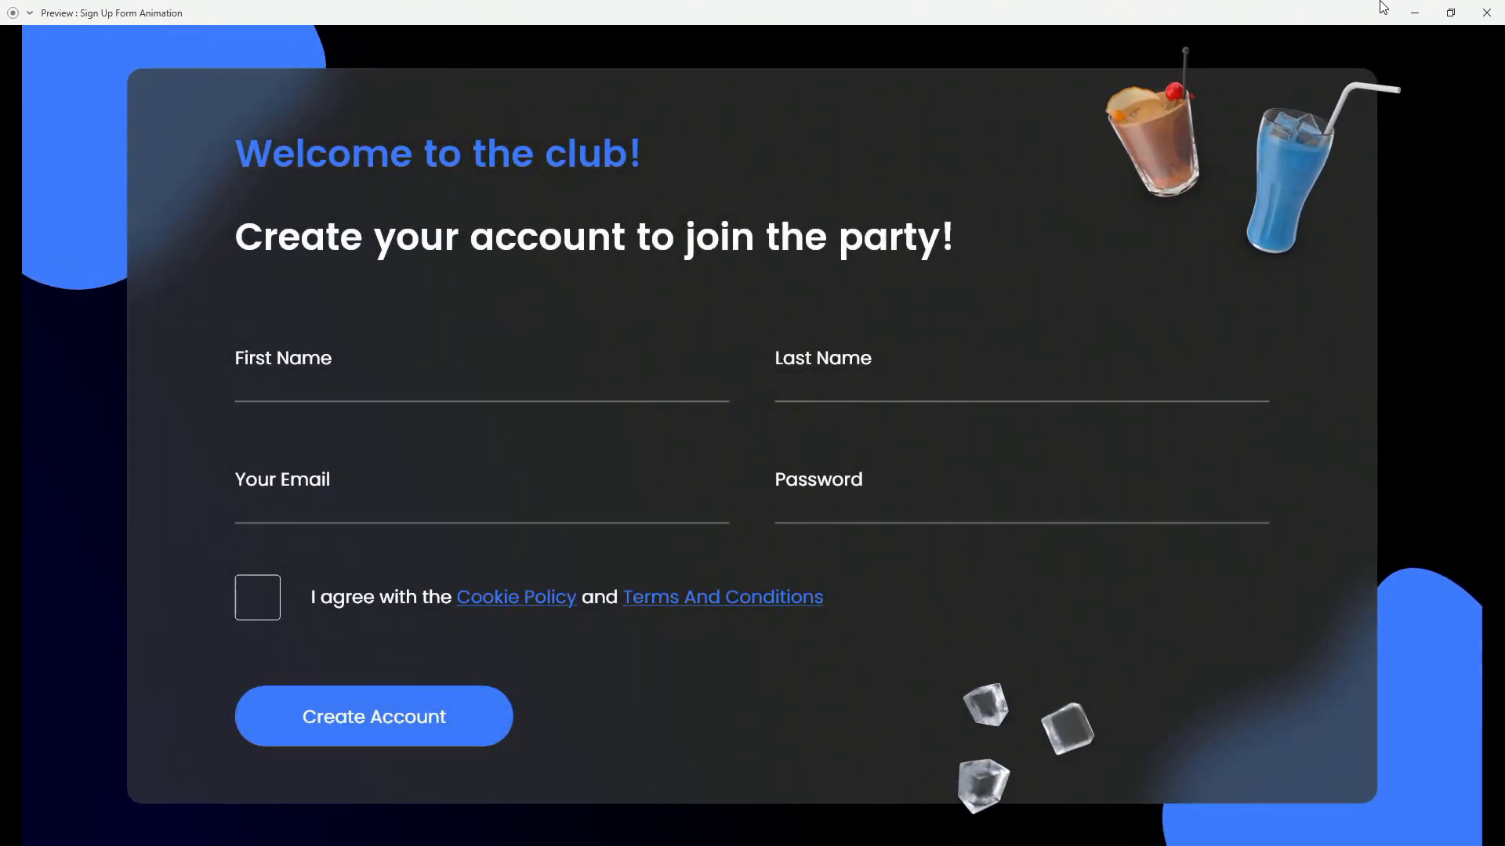
pyautogui.click(328, 379)
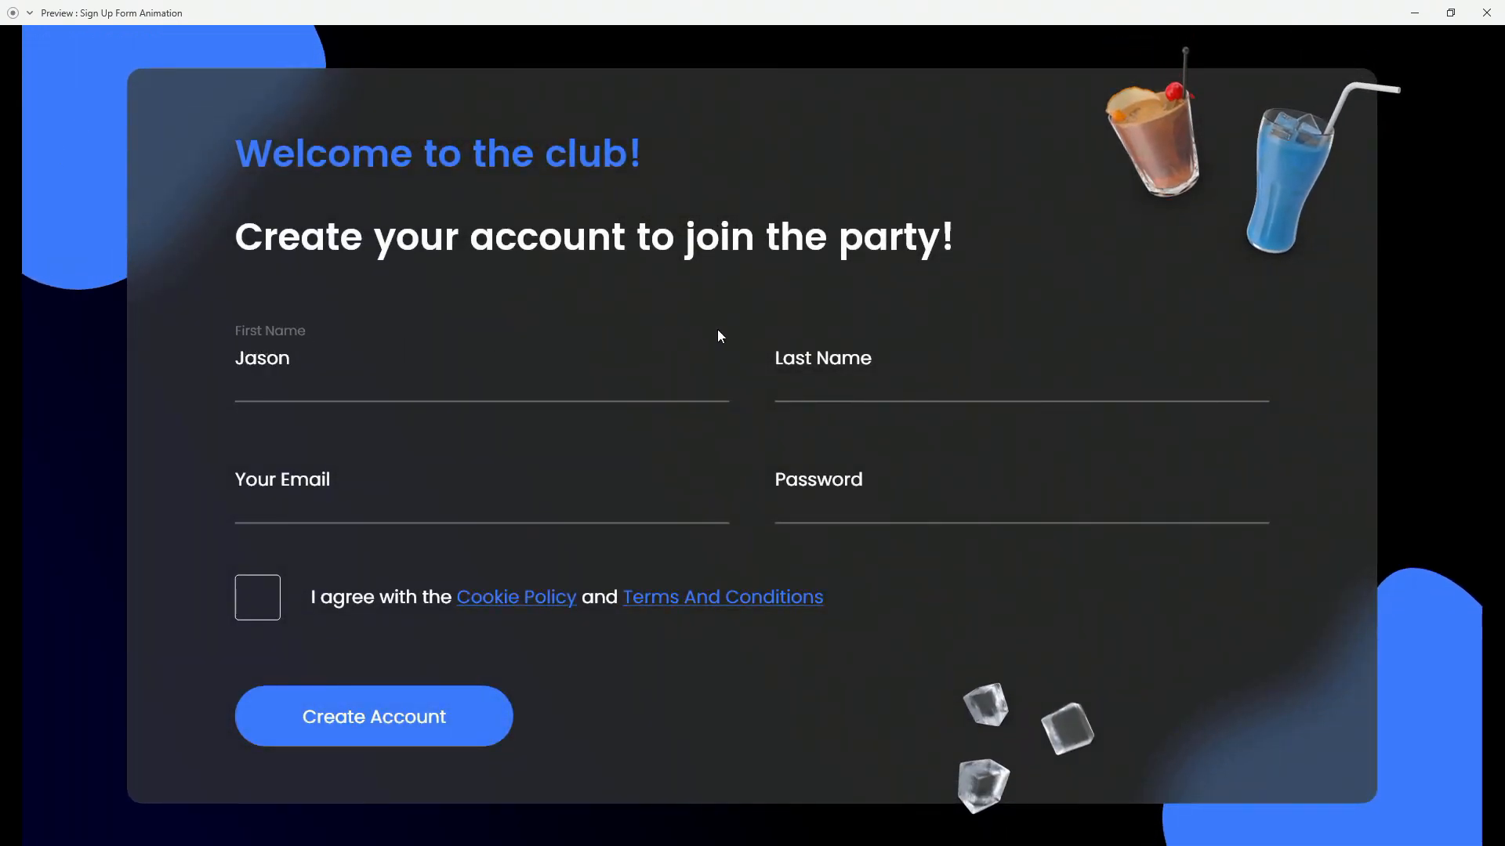
pyautogui.click(811, 371)
pyautogui.click(342, 481)
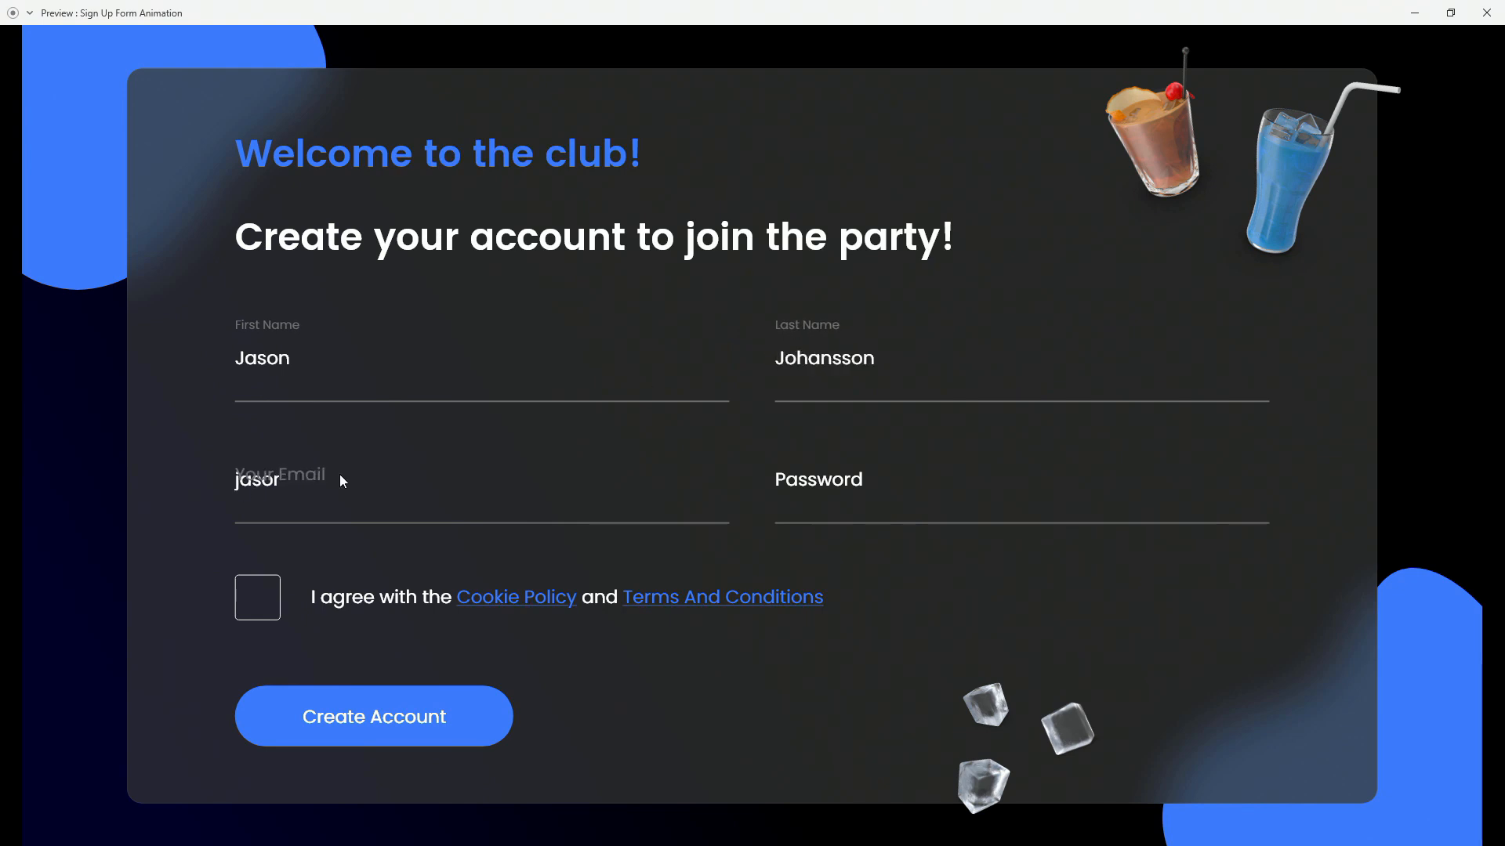
pyautogui.click(826, 475)
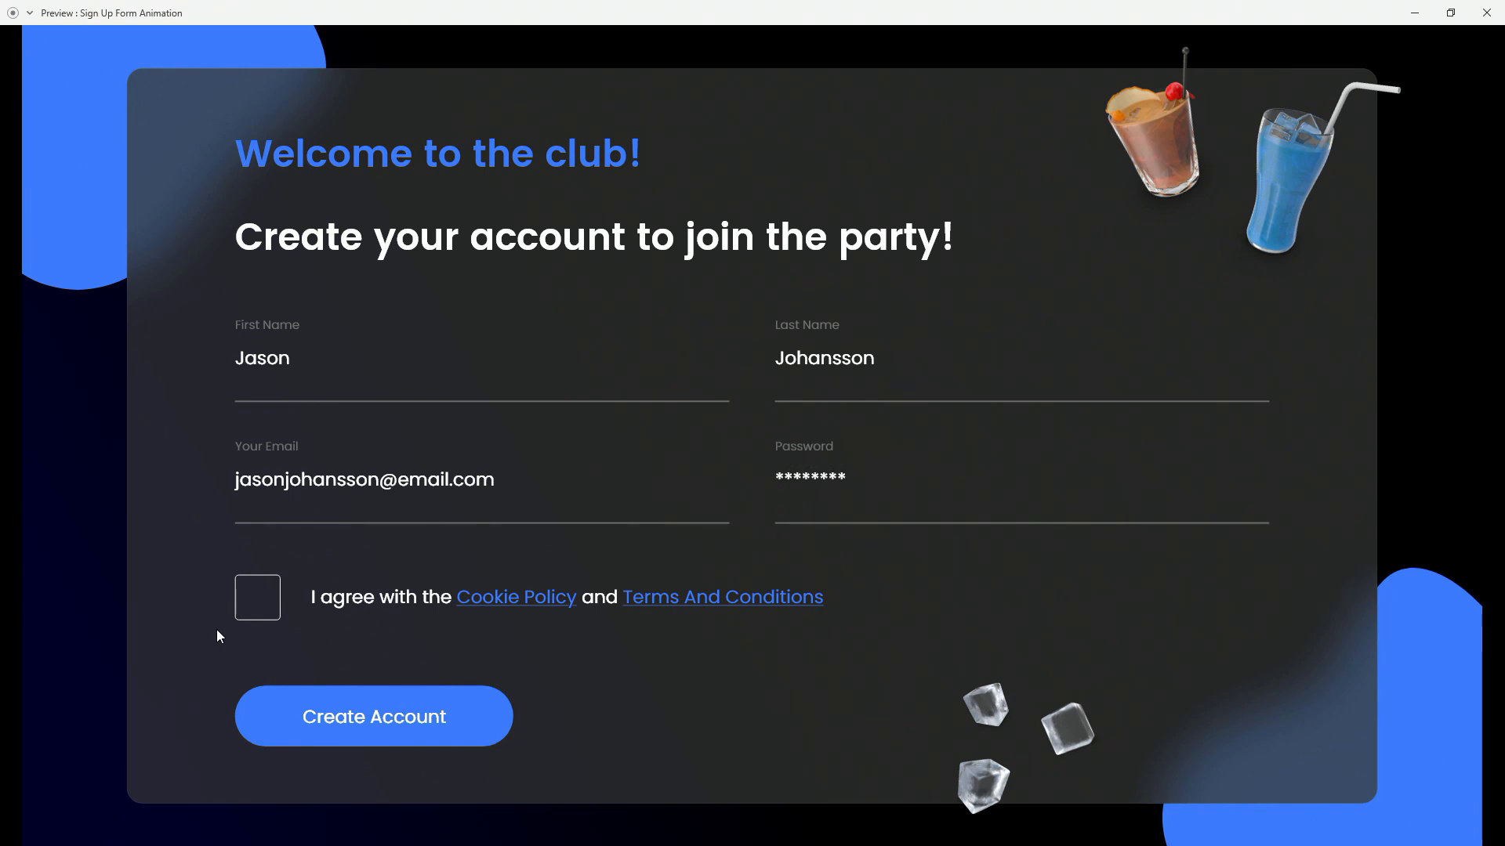
pyautogui.click(247, 599)
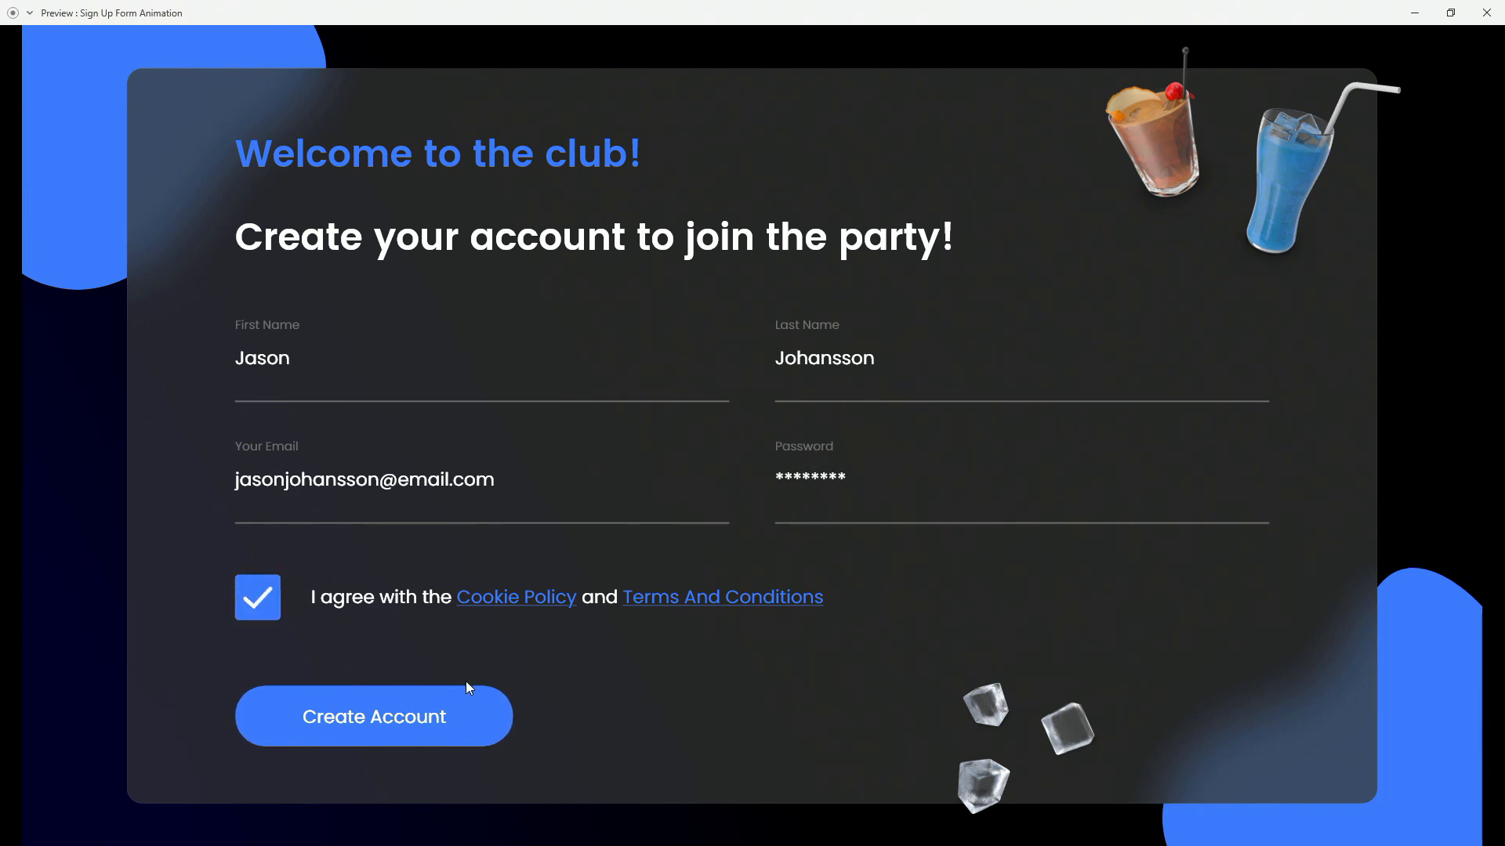